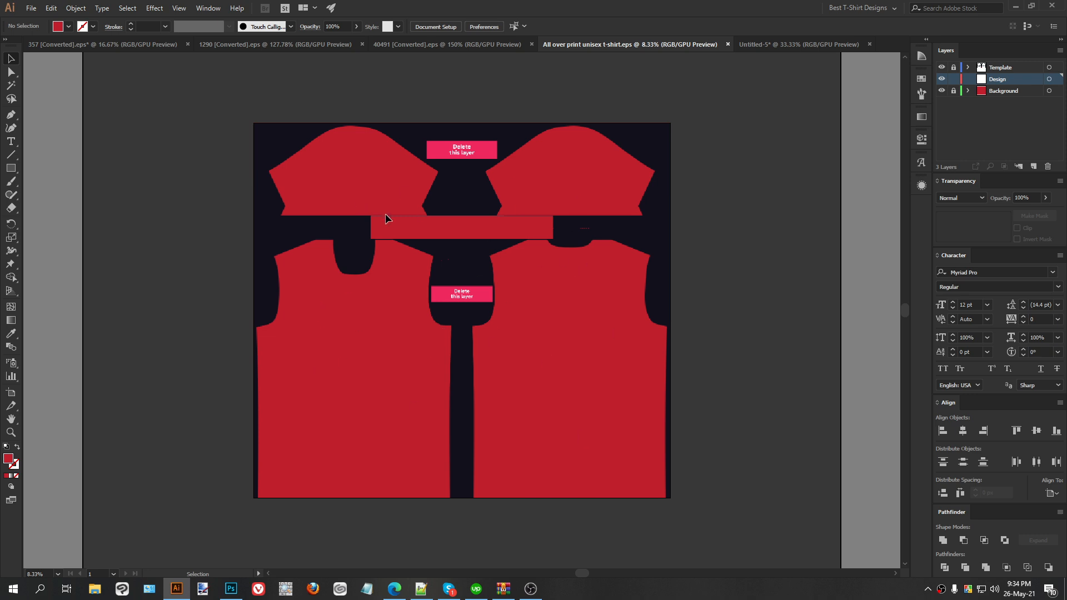
drag(240, 108, 685, 524)
drag(299, 299, 365, 402)
drag(235, 104, 689, 525)
drag(237, 103, 695, 528)
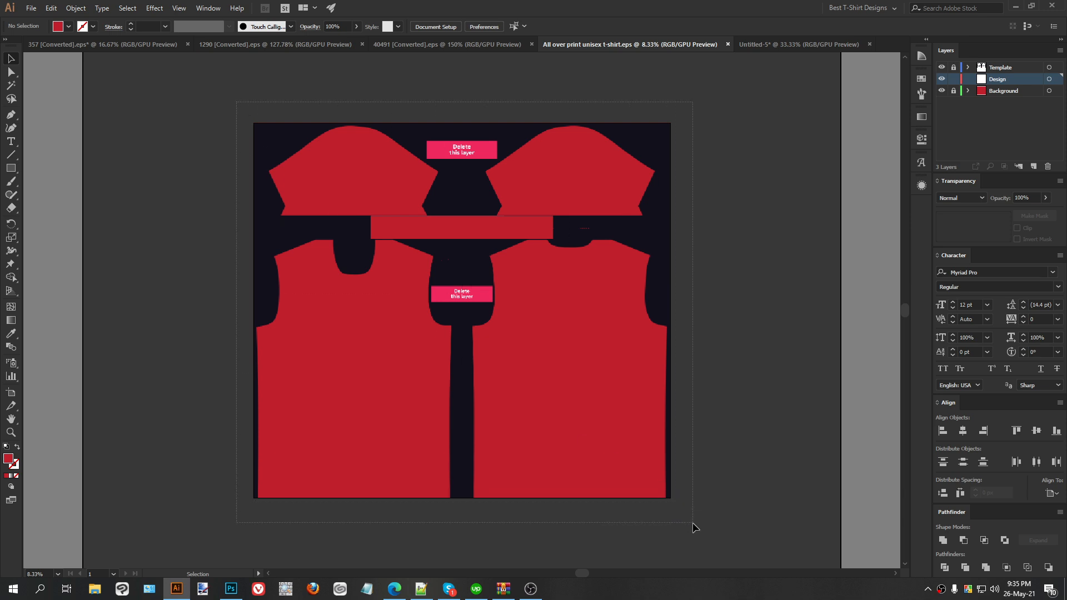
Examine the Template, Design and Background layers by hiding and showing the Template and Background layers.
click(1006, 66)
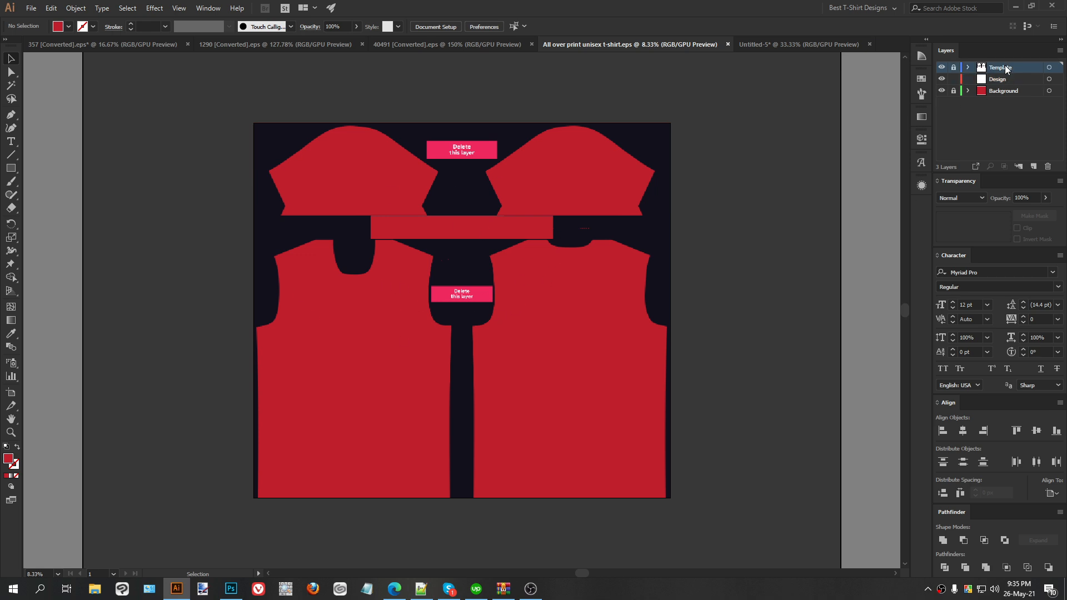
click(942, 68)
click(942, 68)
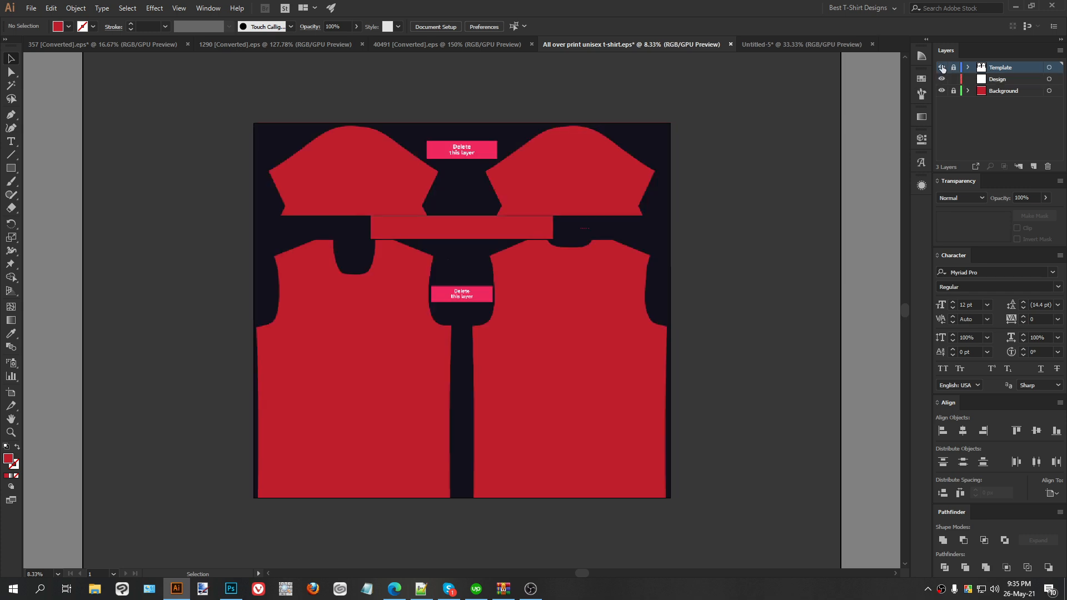
click(999, 82)
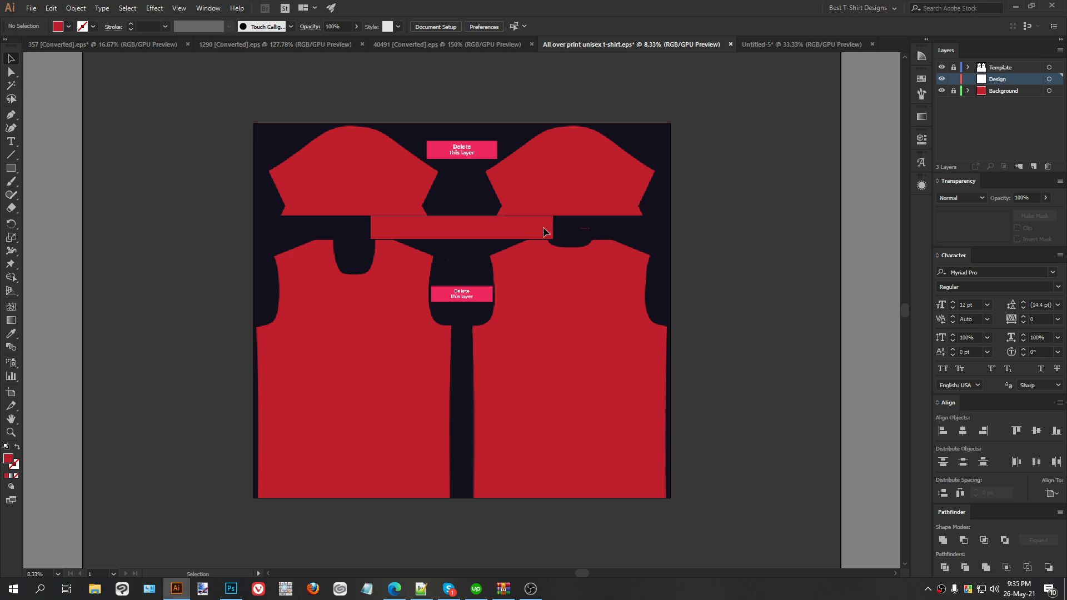
click(1012, 93)
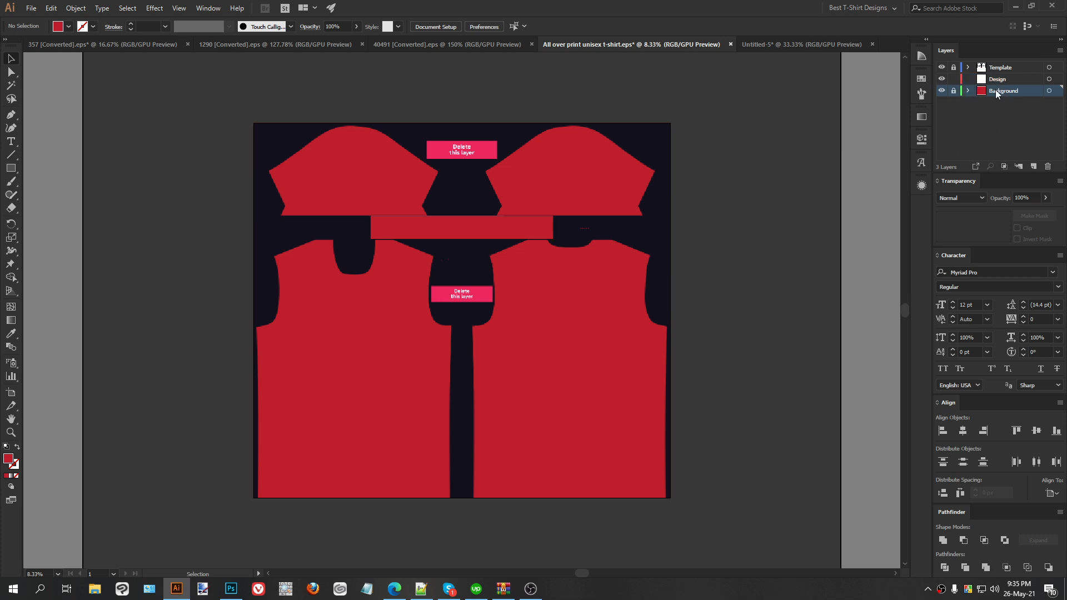
click(942, 91)
click(942, 91)
click(943, 92)
click(942, 91)
Switch to the Teespring design launcher in the browser, preview the blank shirt and return to the Design view.
click(401, 592)
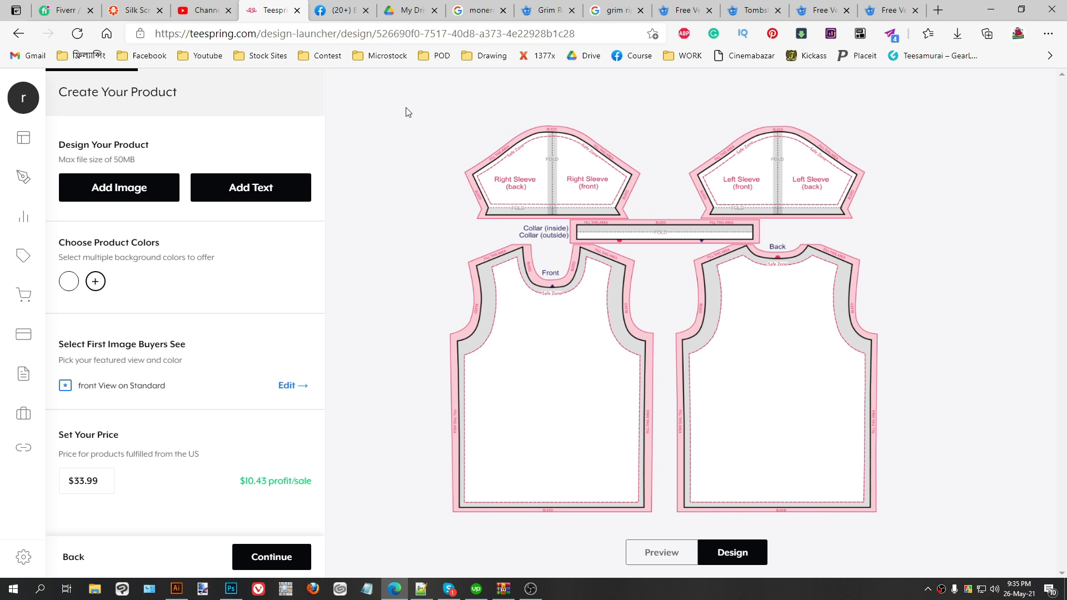
click(665, 553)
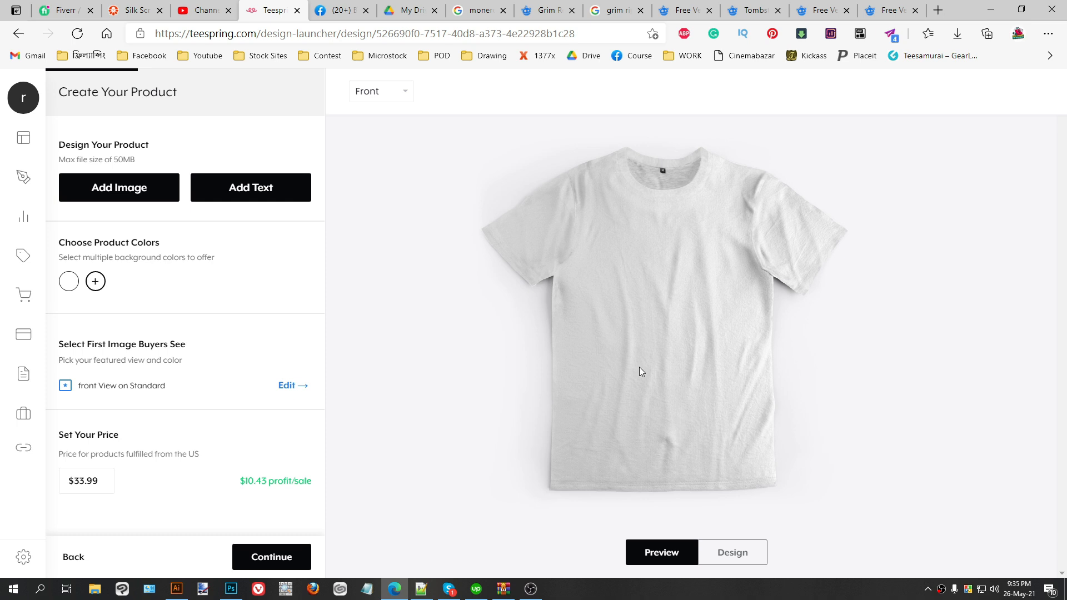
click(749, 553)
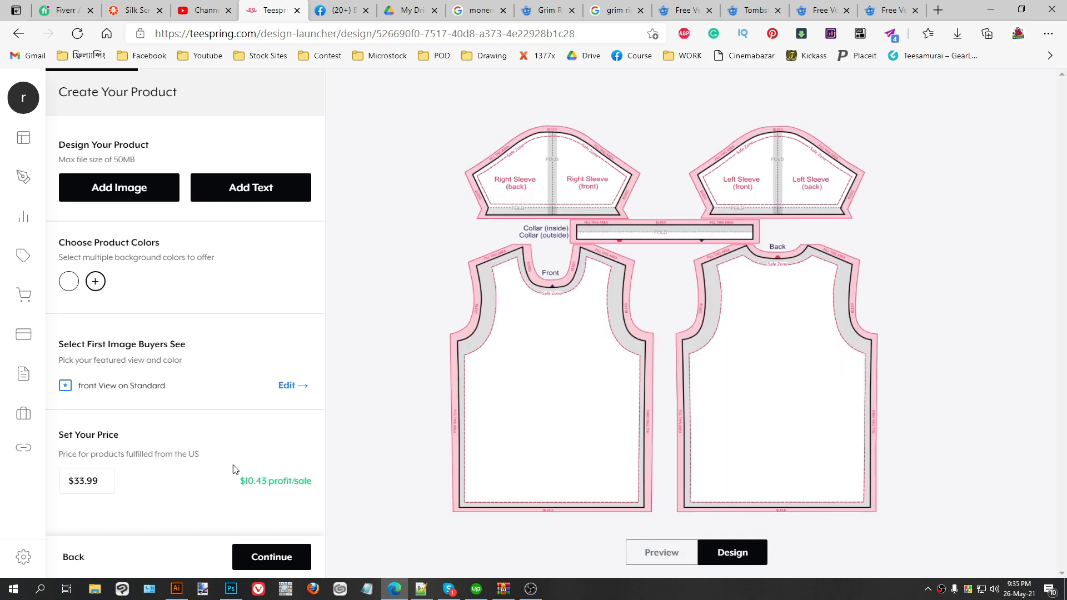
Open the T-Shirt Design Resources doc in the Best T-Shirt Designs Facebook group, look through its download links and return to the group.
click(173, 592)
click(173, 592)
click(347, 11)
scroll(591, 378, down, 4)
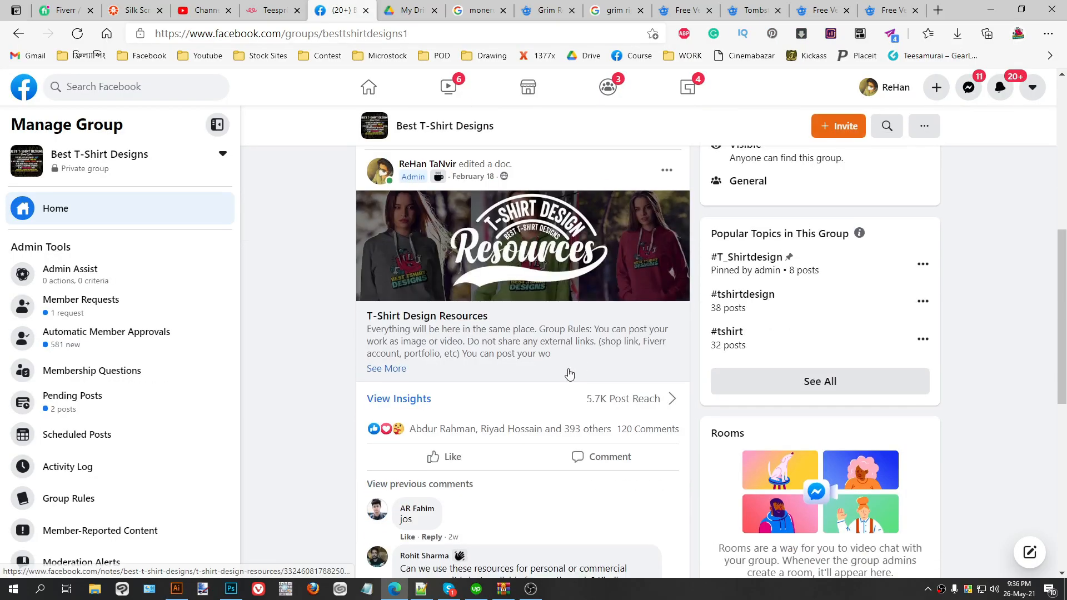
scroll(516, 364, up, 9)
scroll(516, 364, down, 5)
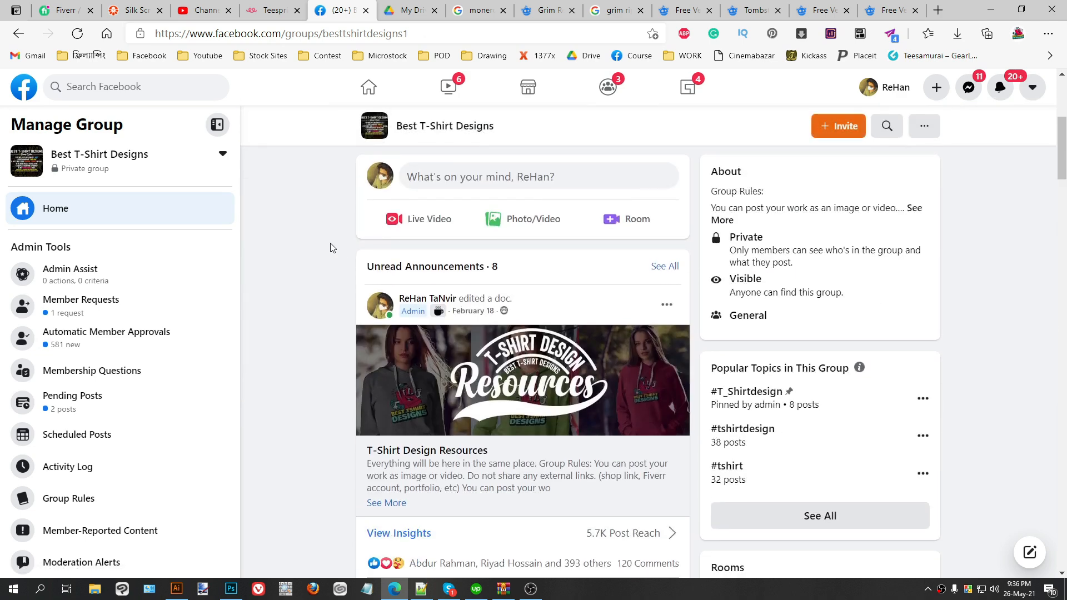
click(545, 413)
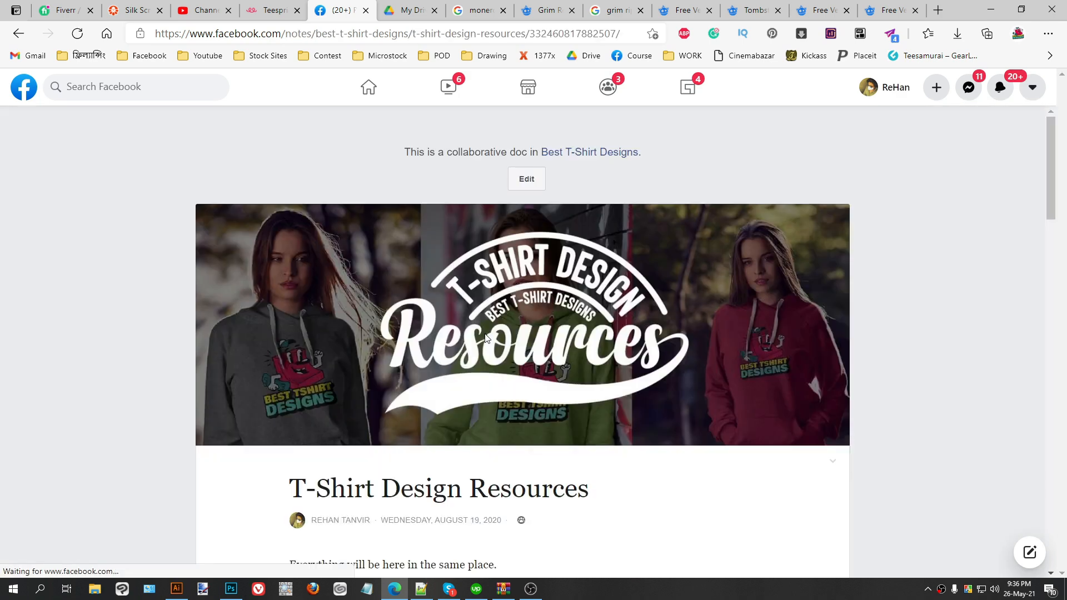
scroll(570, 341, down, 12)
scroll(572, 342, down, 15)
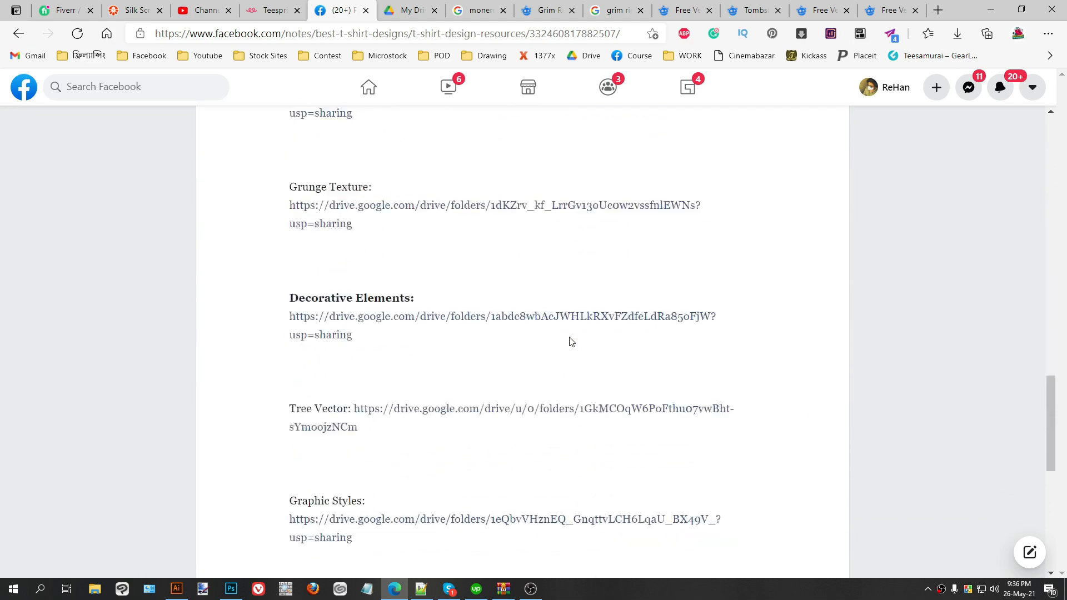
scroll(572, 341, up, 20)
scroll(571, 341, up, 5)
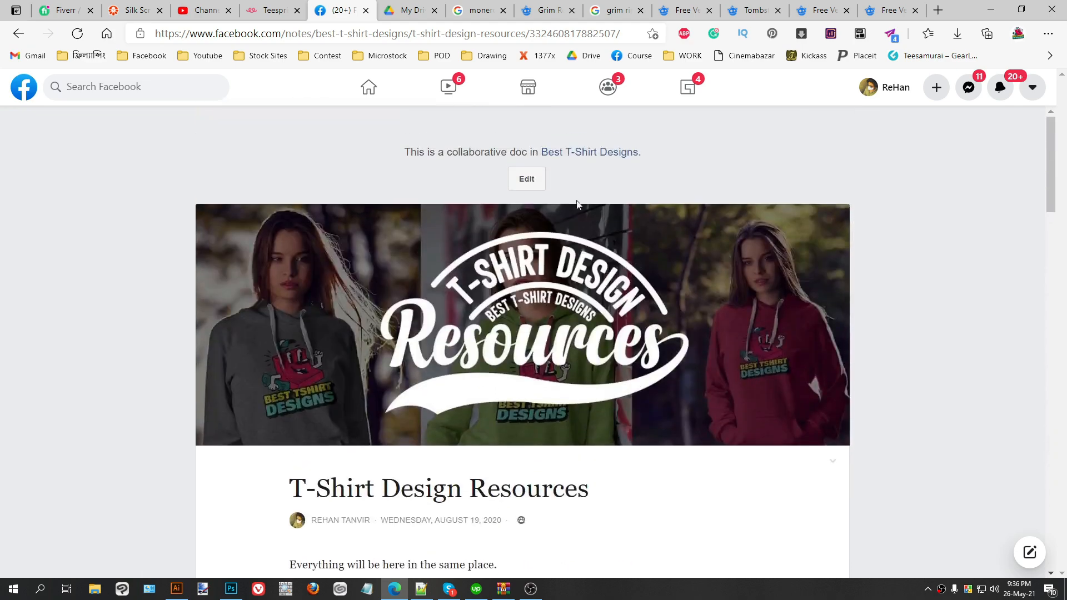
click(588, 154)
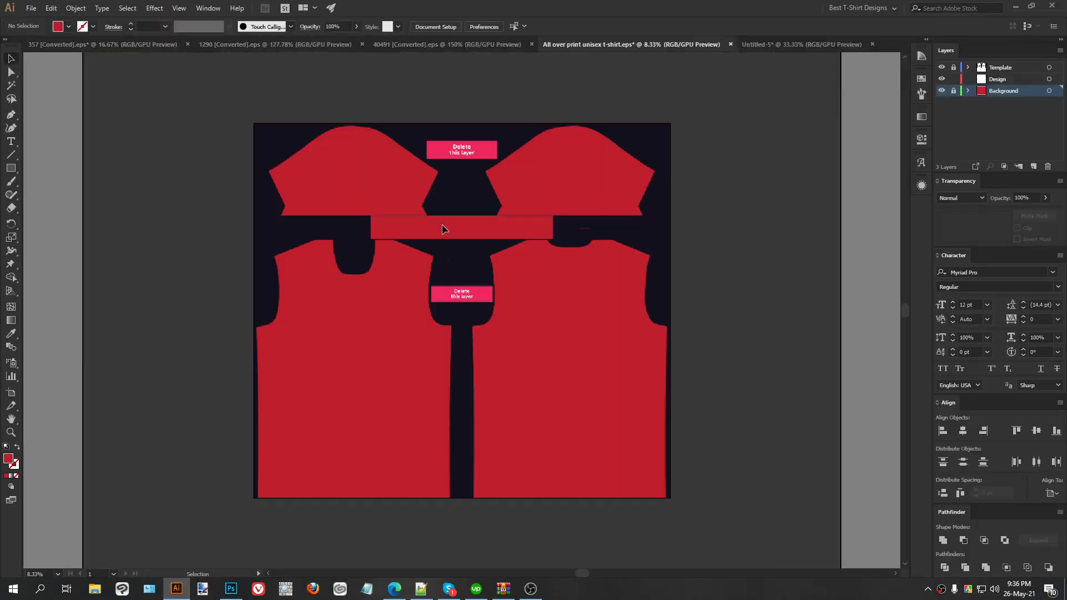
Switch back to Illustrator and close the All over print unisex t-shirt.eps document without saving.
click(729, 45)
click(599, 309)
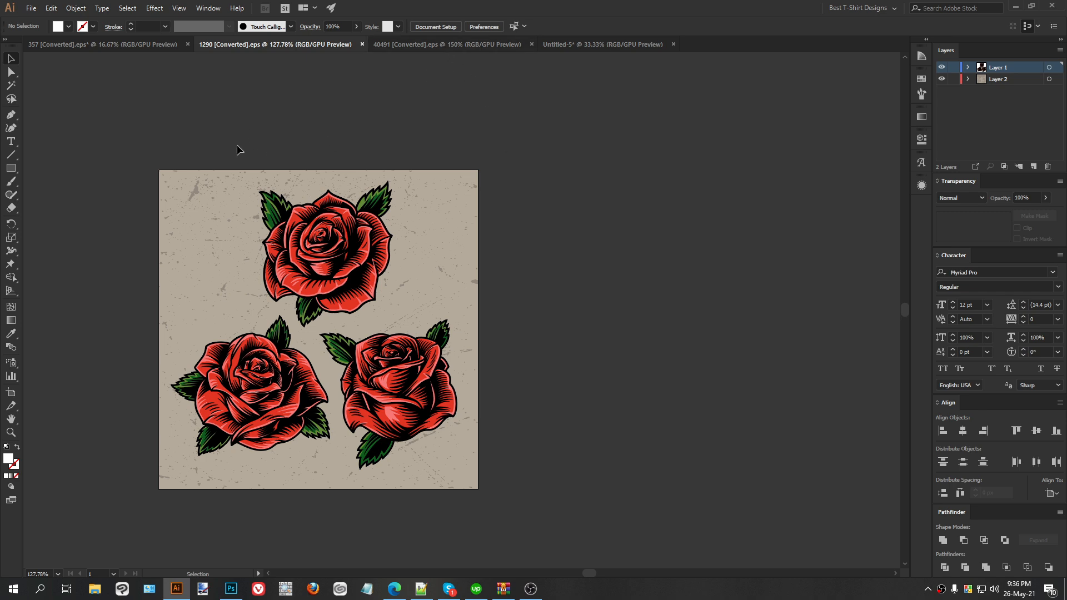
key(ctrl+a)
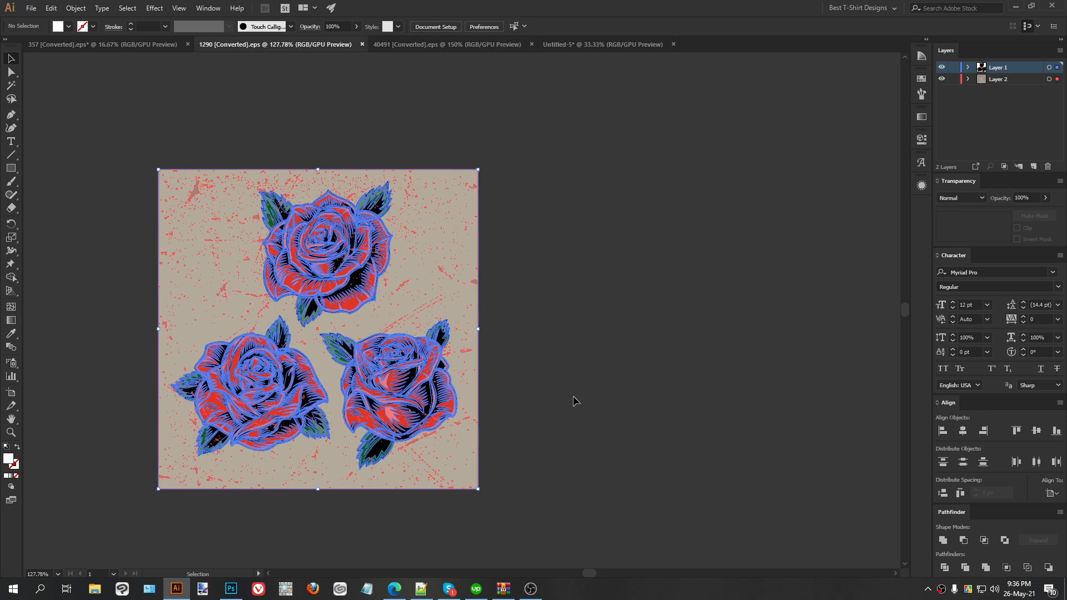
key(ctrl+shift+a)
In the Untitled-5 document, move the grim reaper illustration further up and left on the artboard.
click(566, 43)
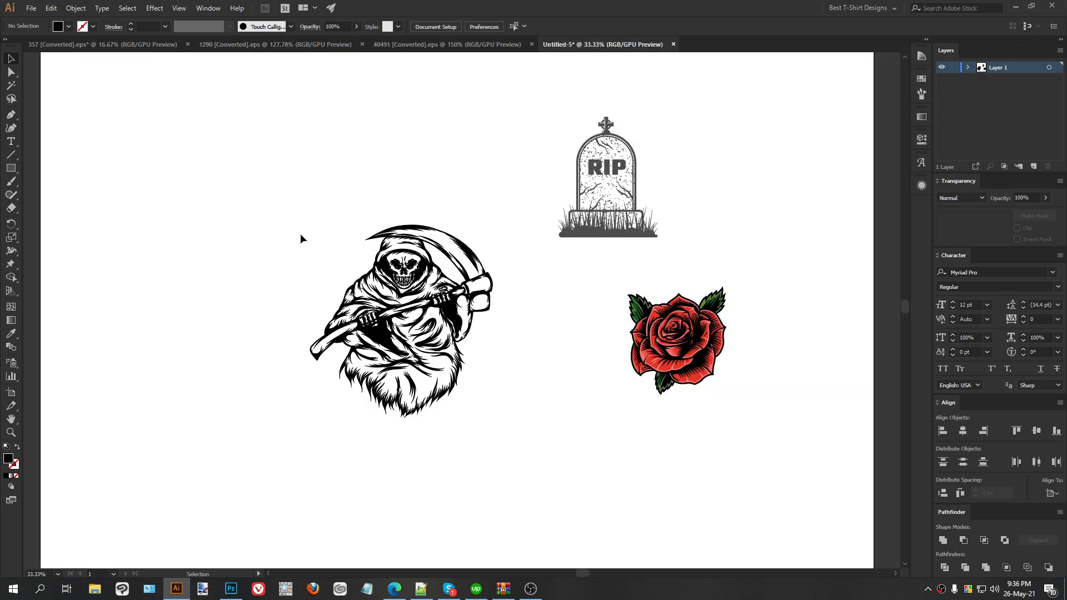
drag(244, 179, 505, 472)
drag(469, 318, 367, 285)
drag(517, 322, 799, 444)
click(497, 311)
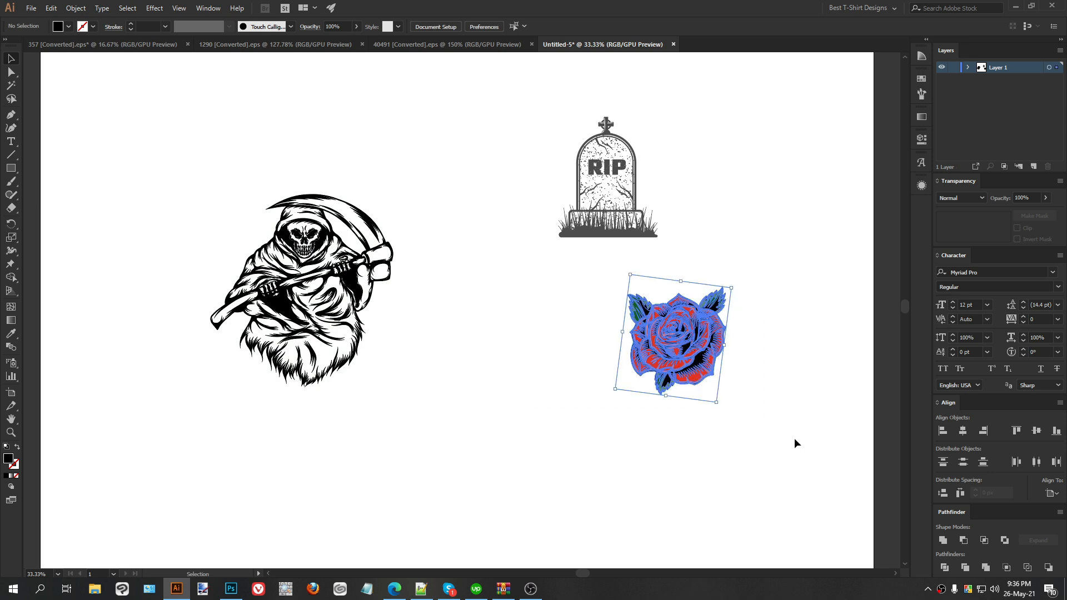
click(477, 316)
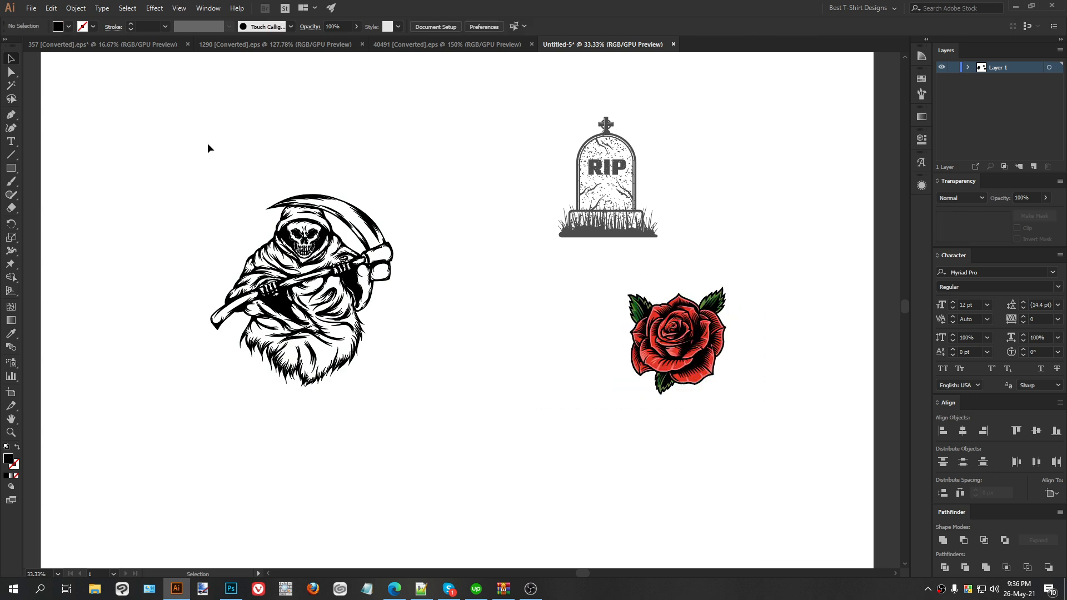
In the 357 [Converted].eps document, move the grim reaper artwork partly onto the artboard.
click(82, 45)
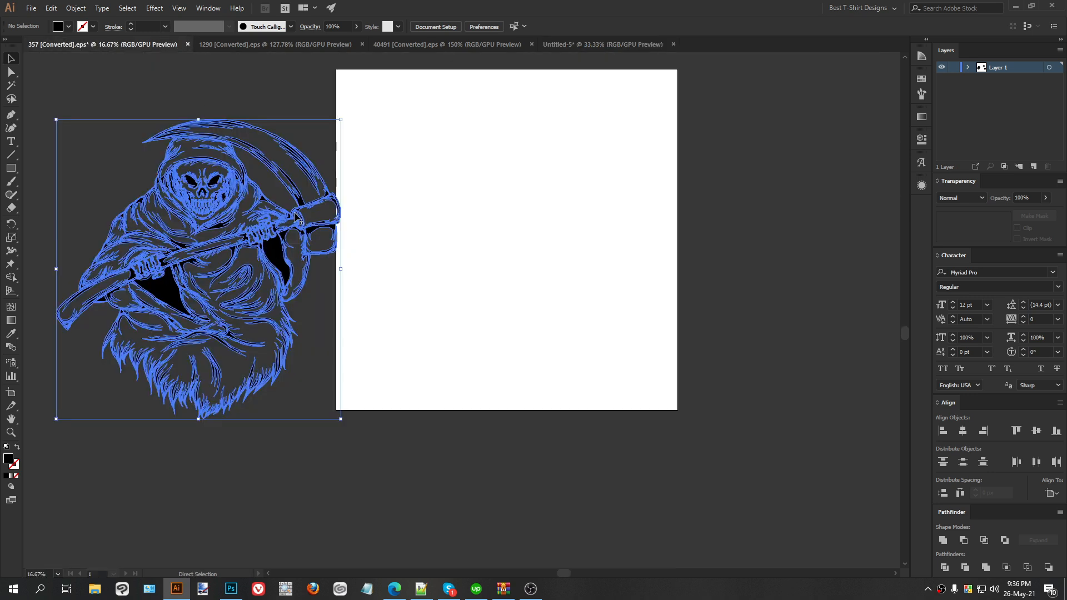
drag(515, 243, 616, 233)
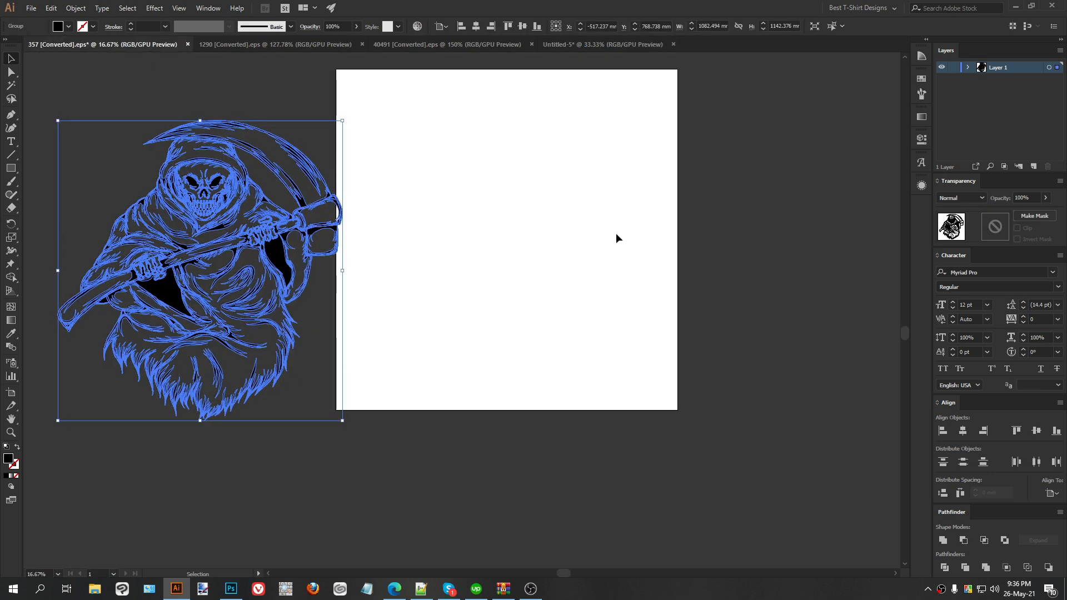
drag(353, 251, 559, 251)
click(178, 61)
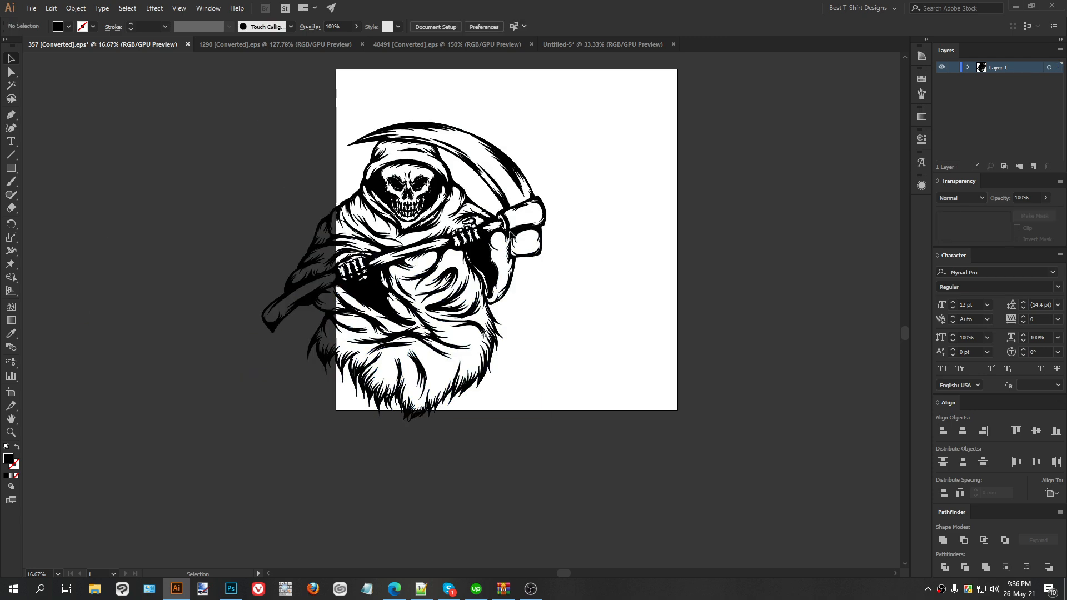
Close the 357 and 1290 converted EPS documents without saving, check the 40491 document and return to Untitled-5.
click(187, 45)
click(586, 313)
click(164, 47)
click(191, 44)
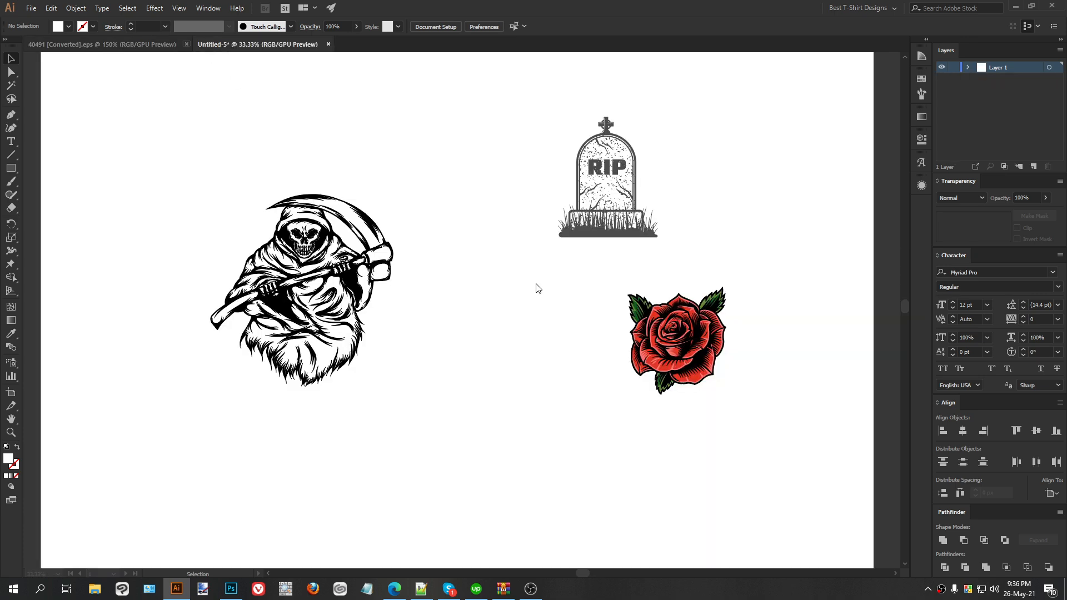
click(132, 44)
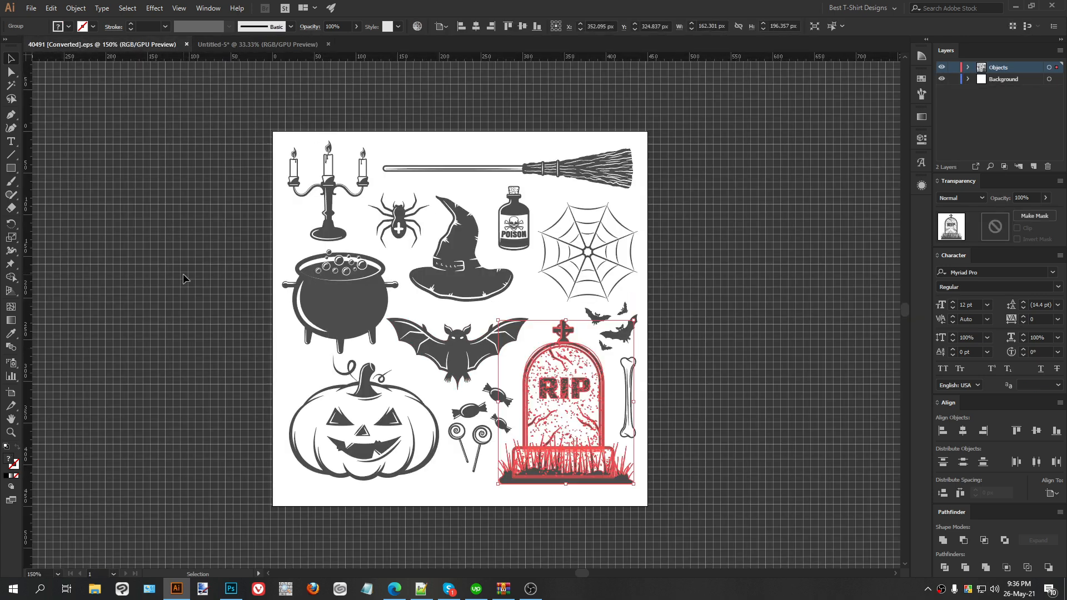
click(272, 49)
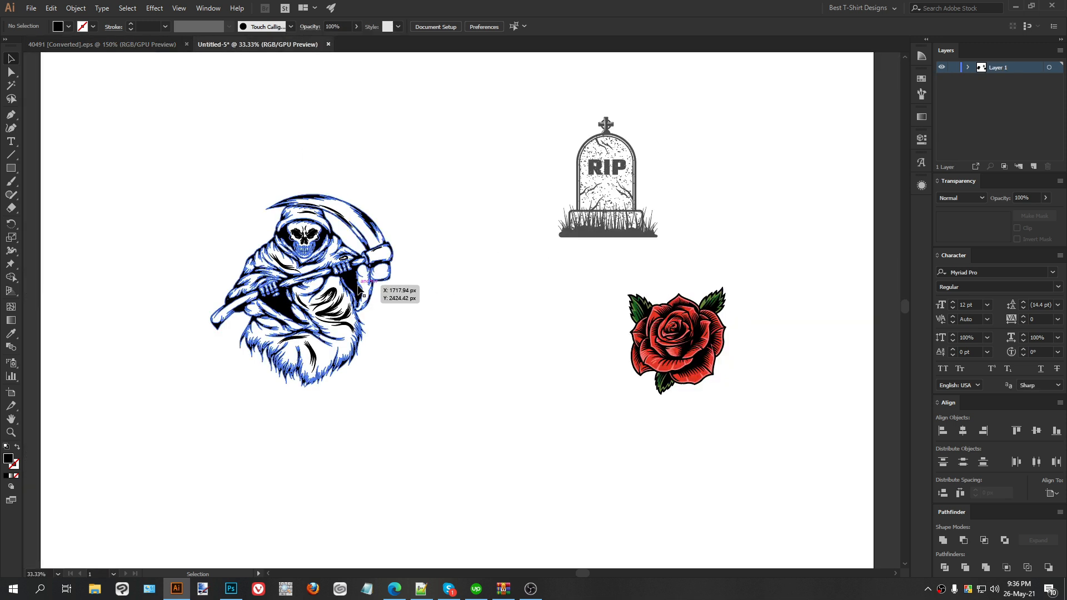
Draw a square about 372 px wide between the reaper and the rose, filled with black #000000.
click(15, 166)
drag(460, 331, 530, 401)
key(v)
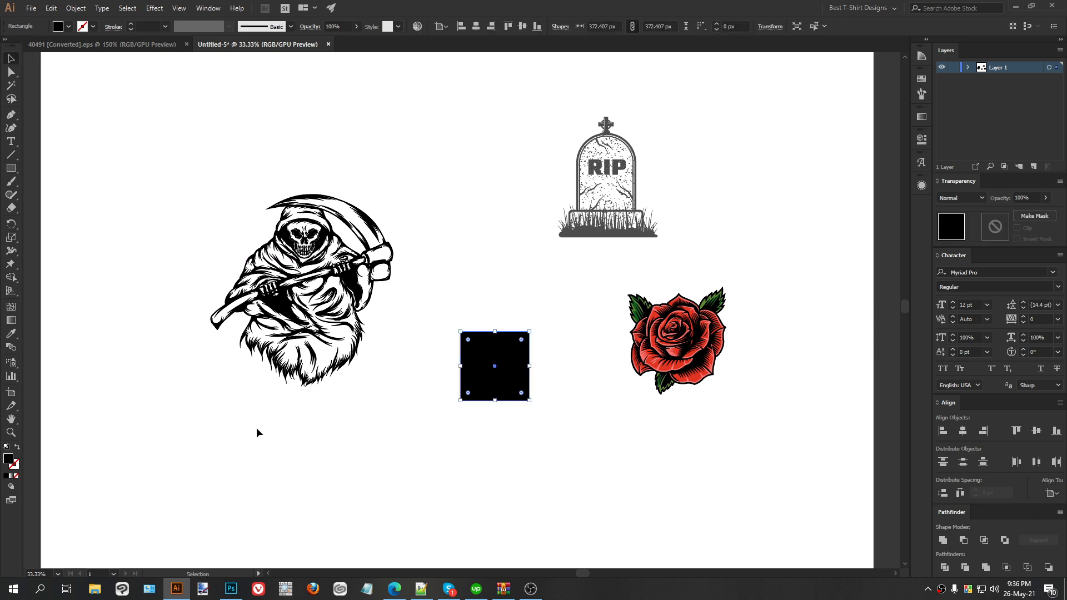
double_click(10, 460)
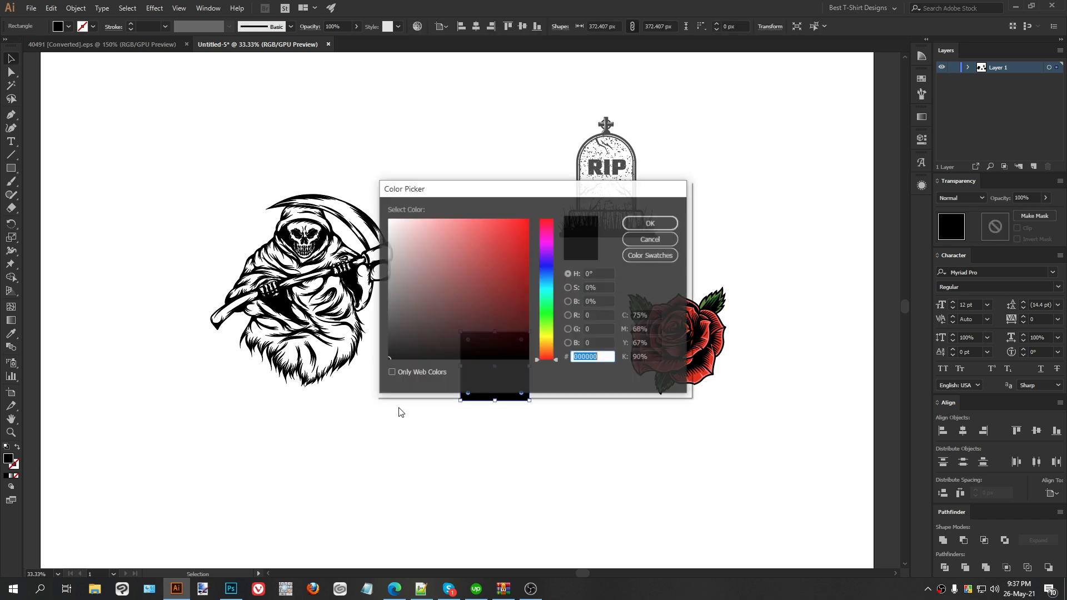
click(646, 229)
Save the square's black fill as a new global process swatch (R=0 G=0 B=0) and delete the square.
click(921, 79)
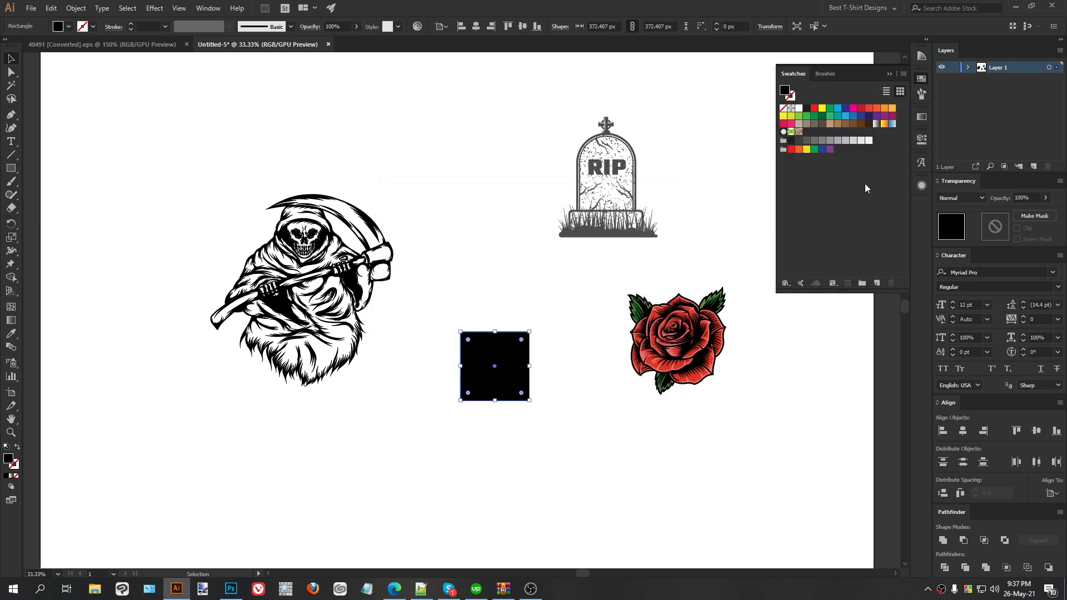
click(876, 284)
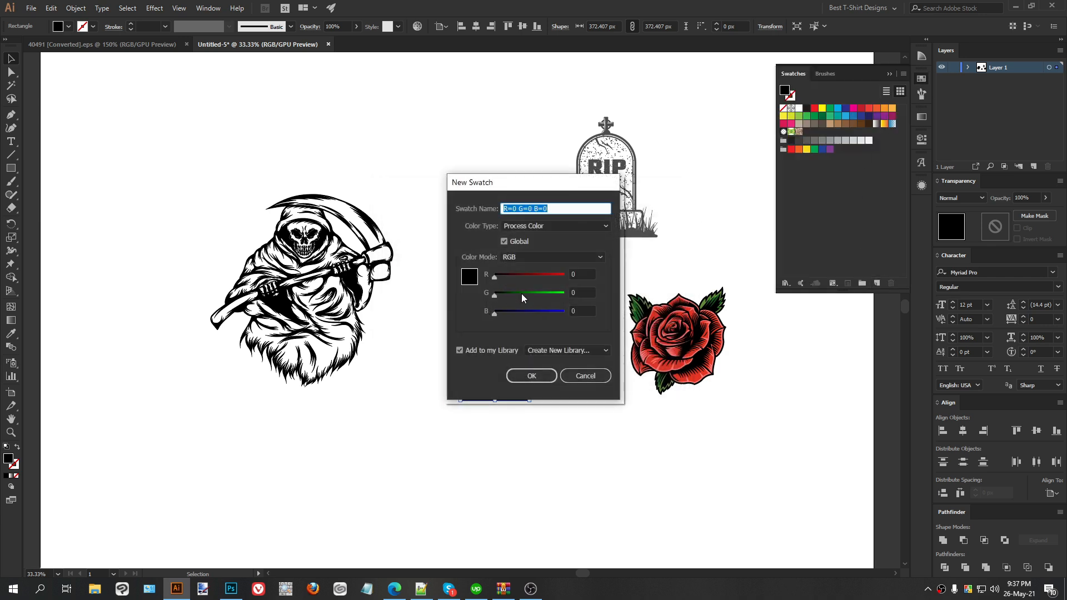
click(532, 376)
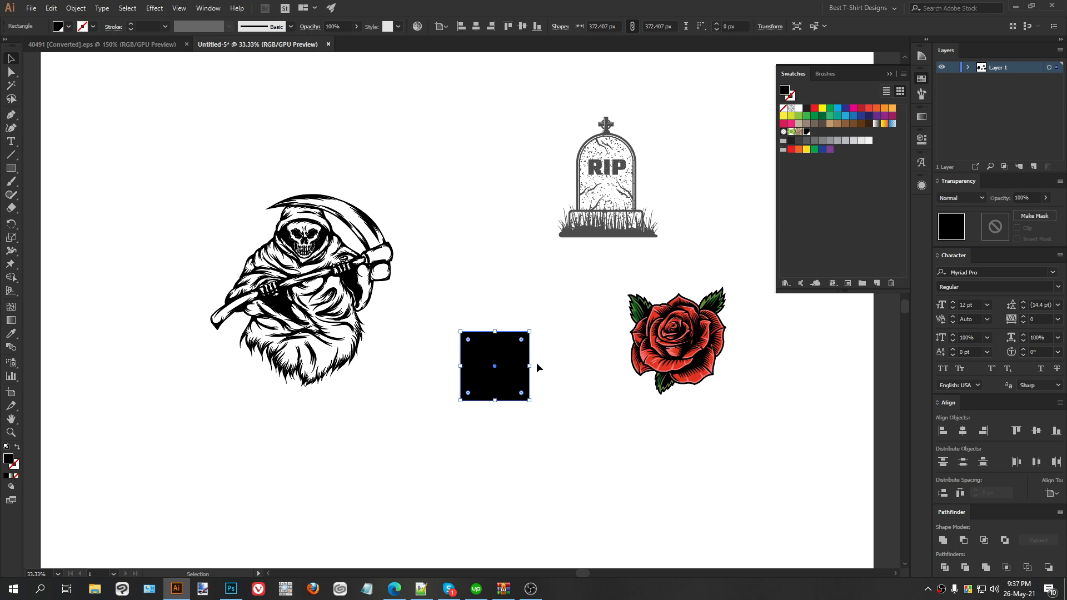
key(Delete)
Move the rose left, between the reaper and the tombstone, and apply the Trim pathfinder to it.
scroll(643, 141, up, 2)
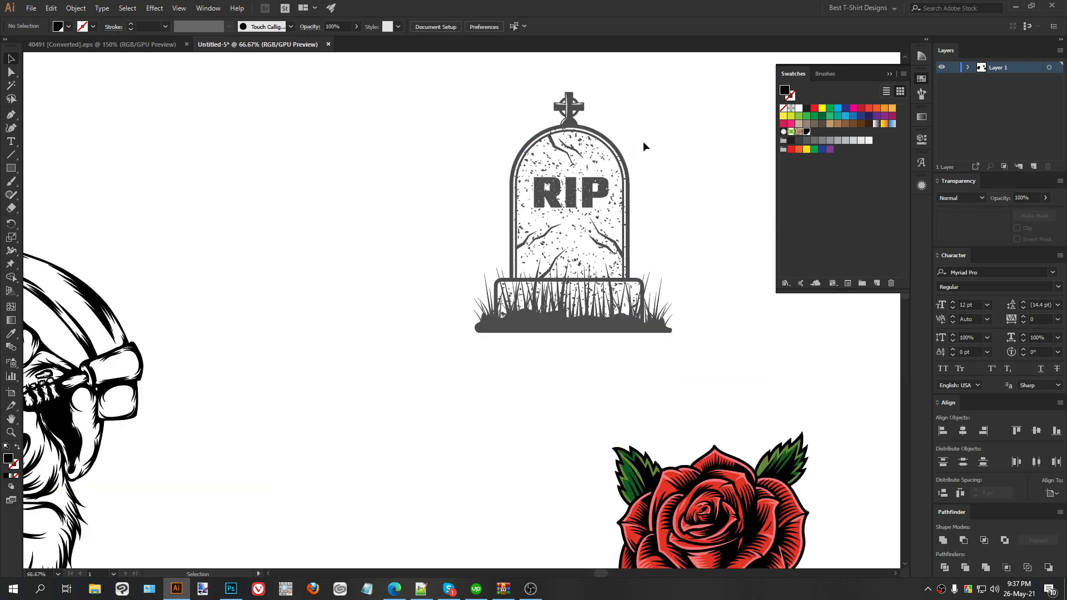
scroll(350, 237, down, 1)
drag(645, 478, 359, 475)
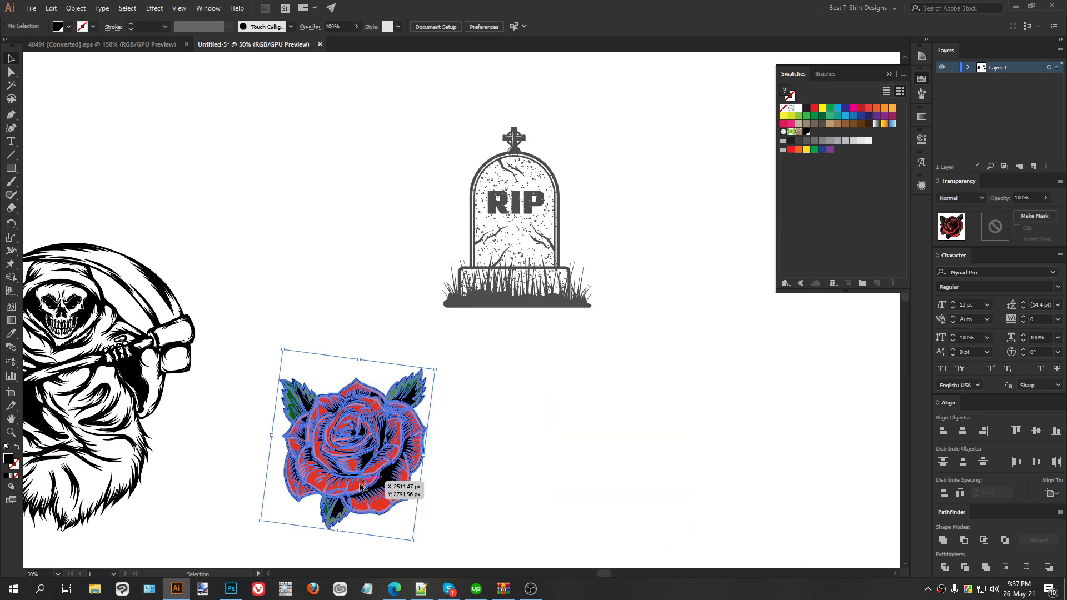
scroll(367, 478, up, 2)
scroll(452, 414, down, 2)
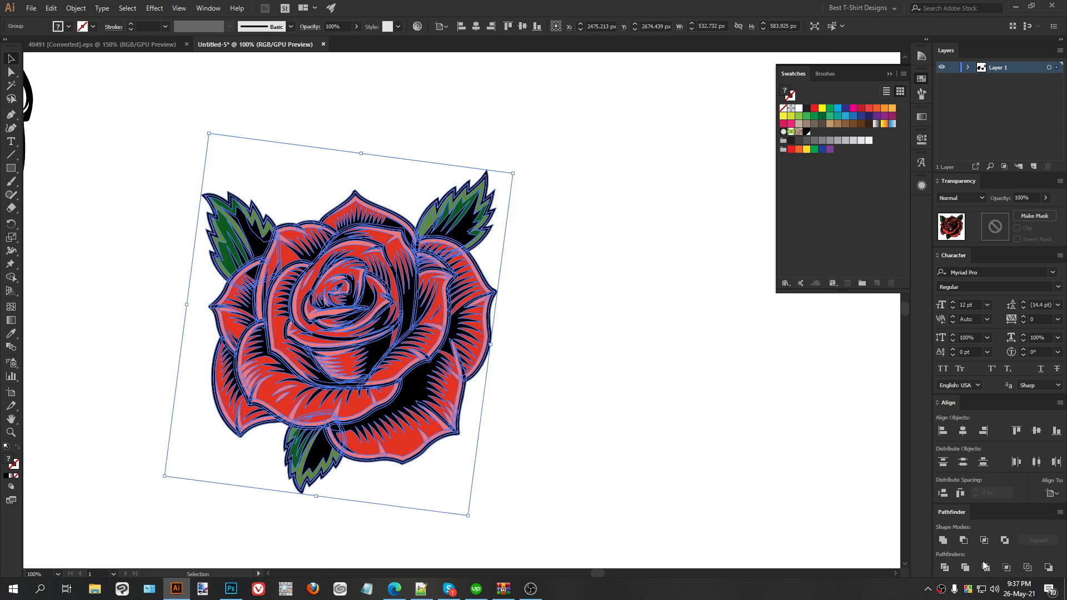
click(967, 569)
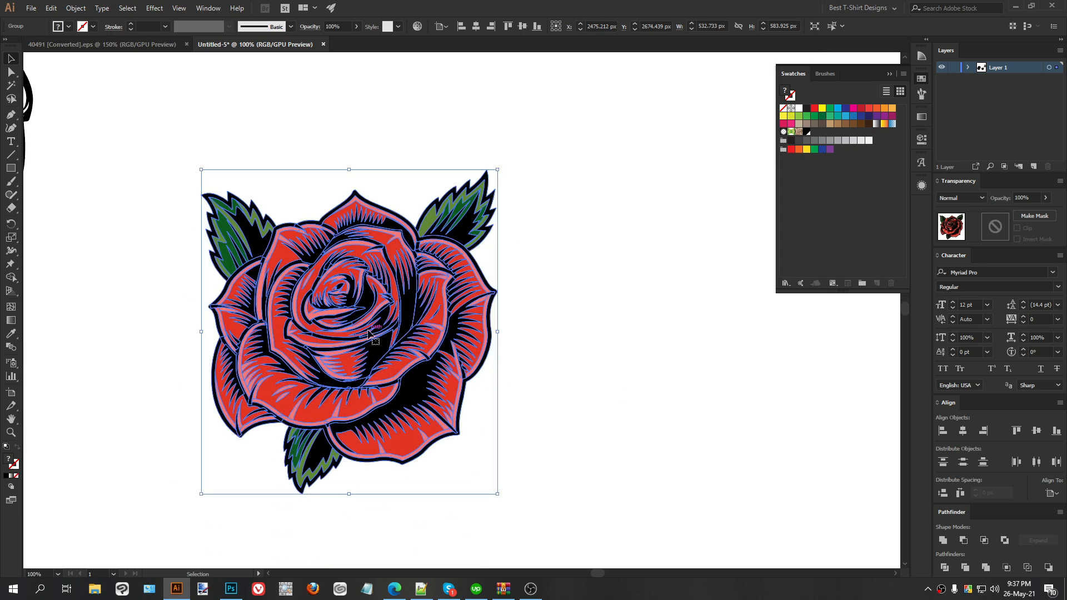
Isolate the rose group and strip its red, pink and green fills so only the black line art remains.
double_click(357, 310)
click(11, 85)
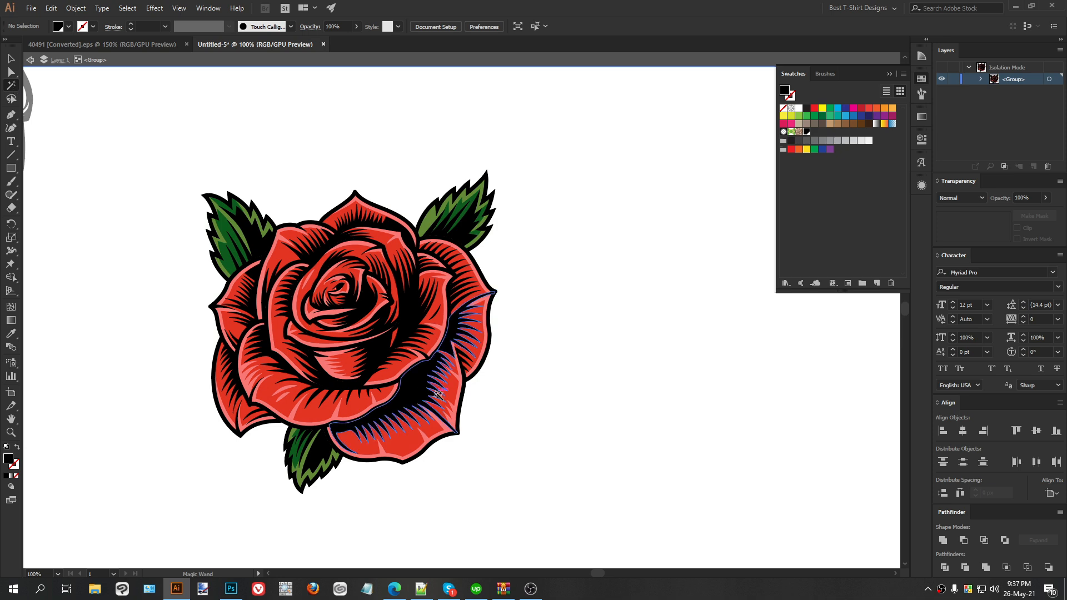
click(412, 384)
key(v)
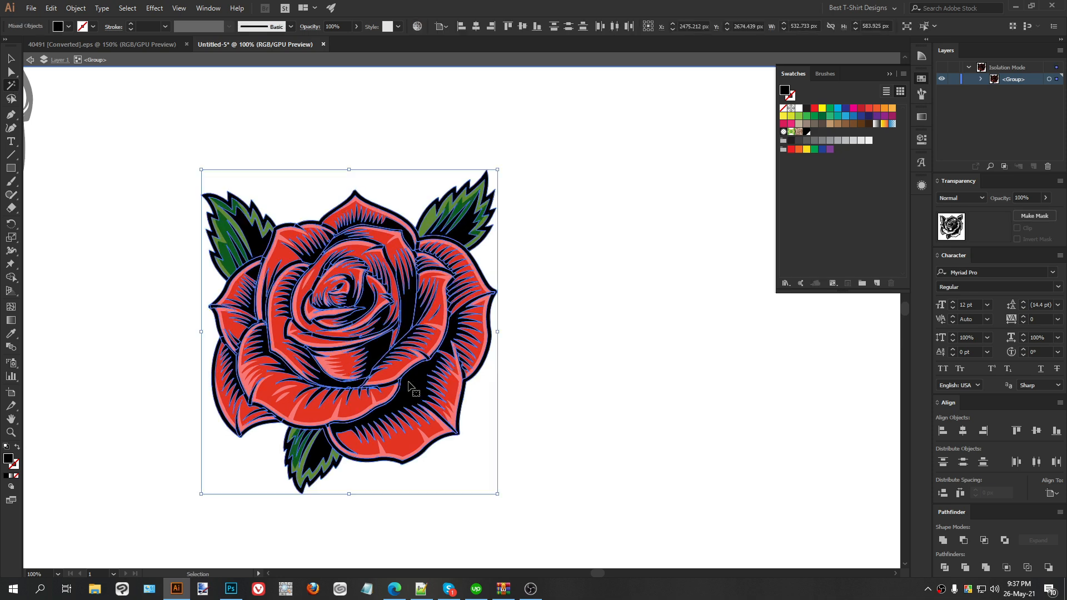
key(Delete)
key(ctrl+a)
key(y)
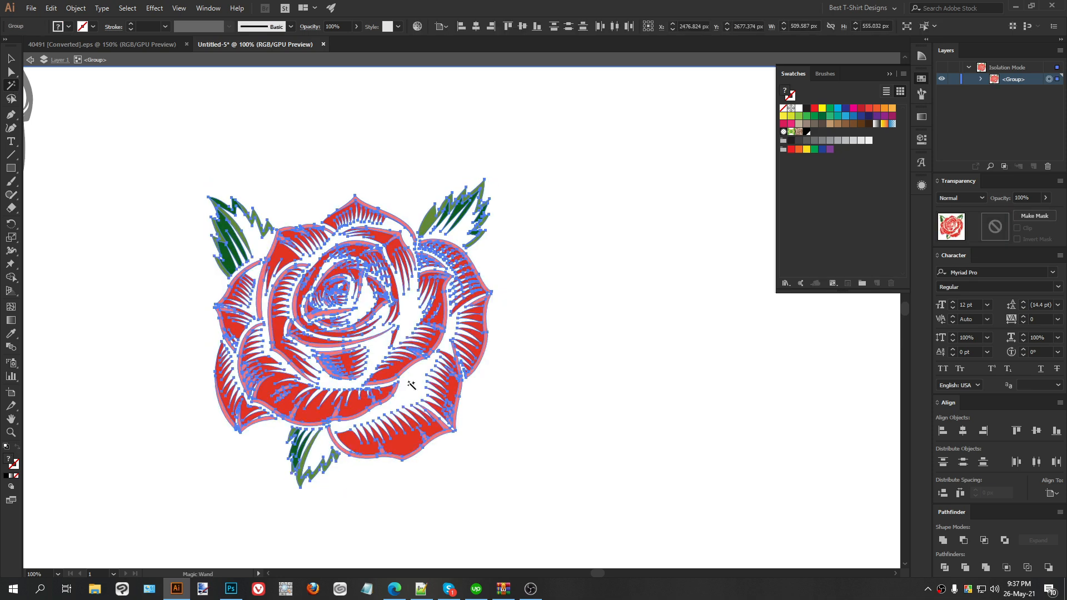
key(Delete)
key(ctrl+z)
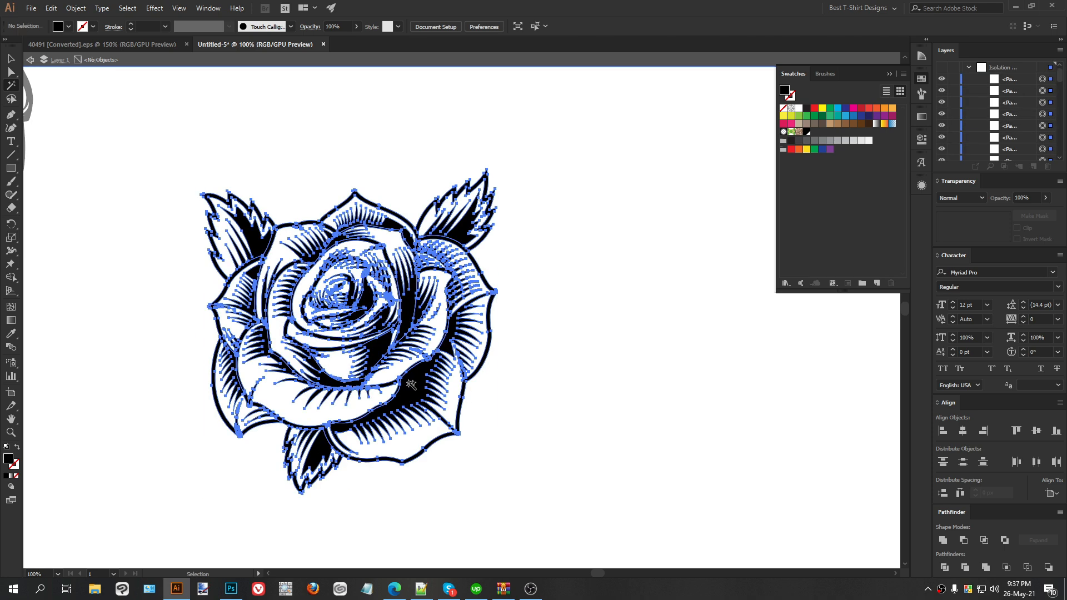
Leave the rose's isolation mode and group all of its black line-art pieces.
key(v)
click(542, 380)
scroll(260, 285, up, 2)
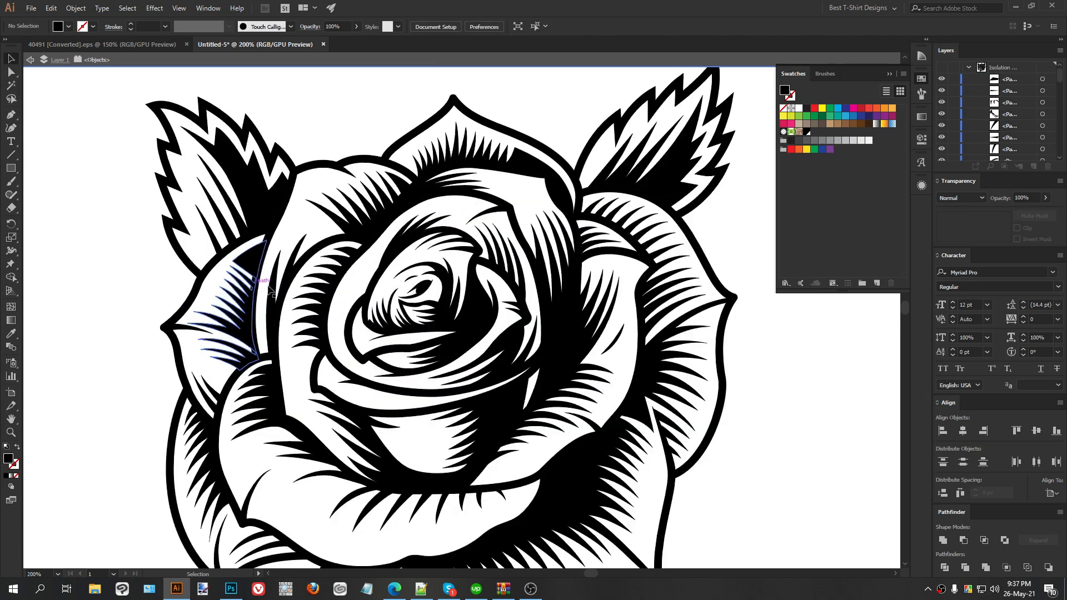
scroll(343, 167, down, 2)
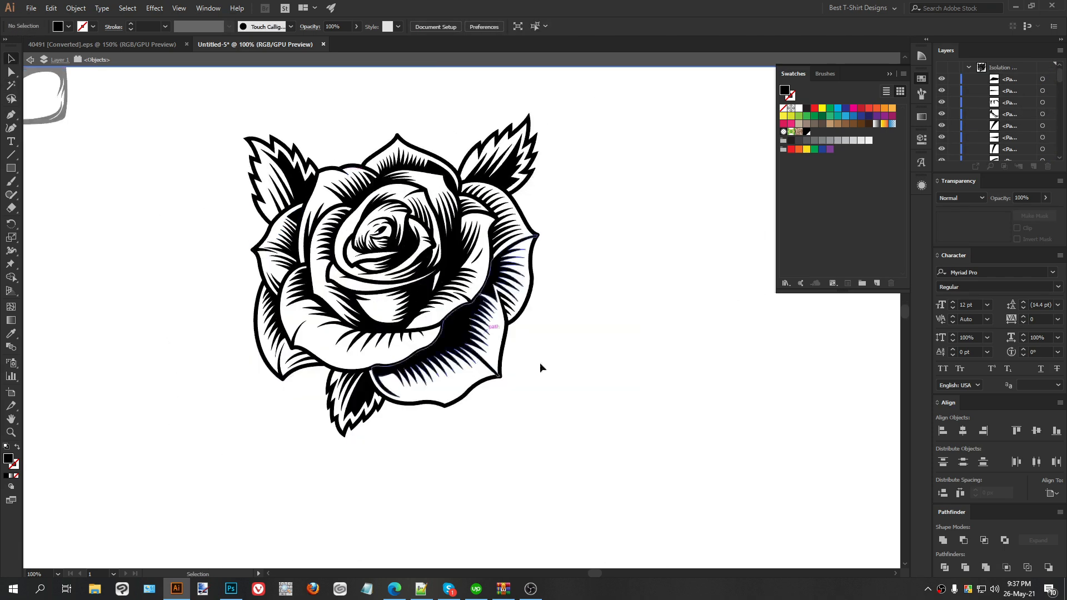
double_click(585, 401)
click(484, 358)
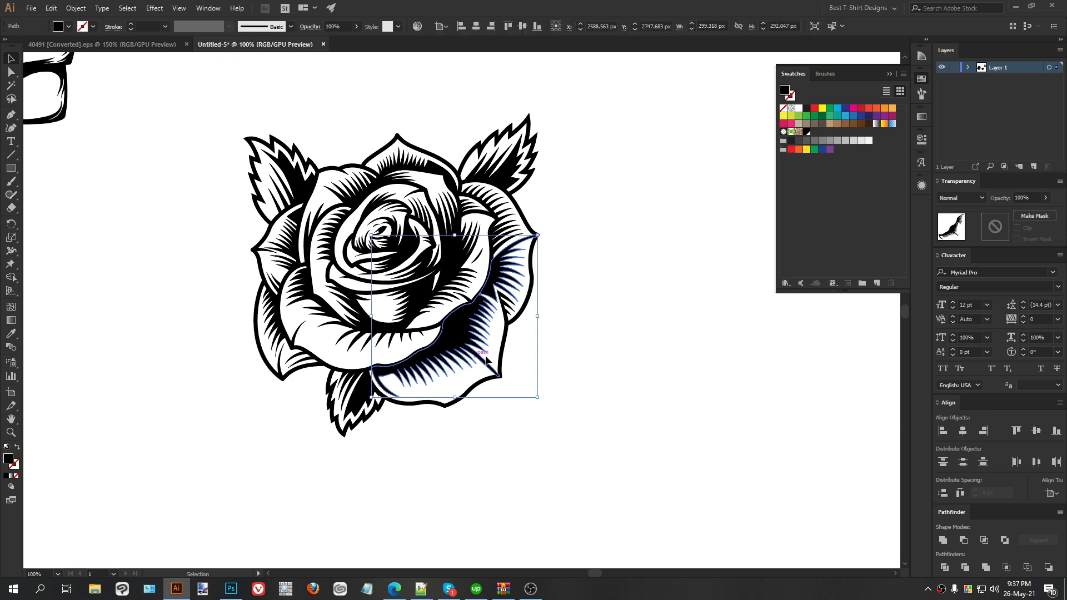
click(595, 393)
scroll(563, 455, down, 1)
drag(586, 471, 329, 195)
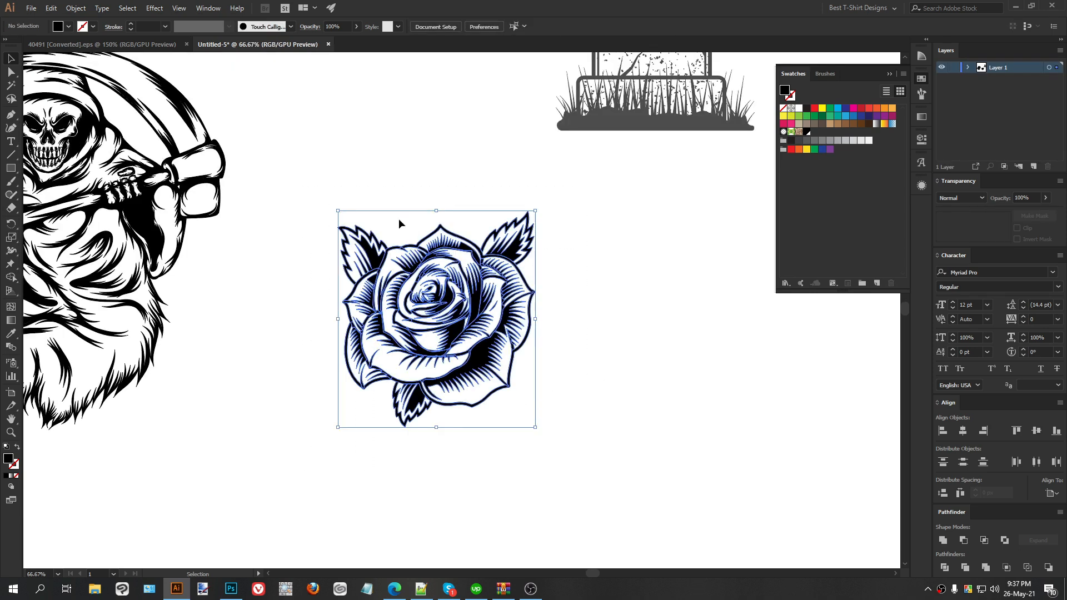
key(ctrl+g)
click(609, 338)
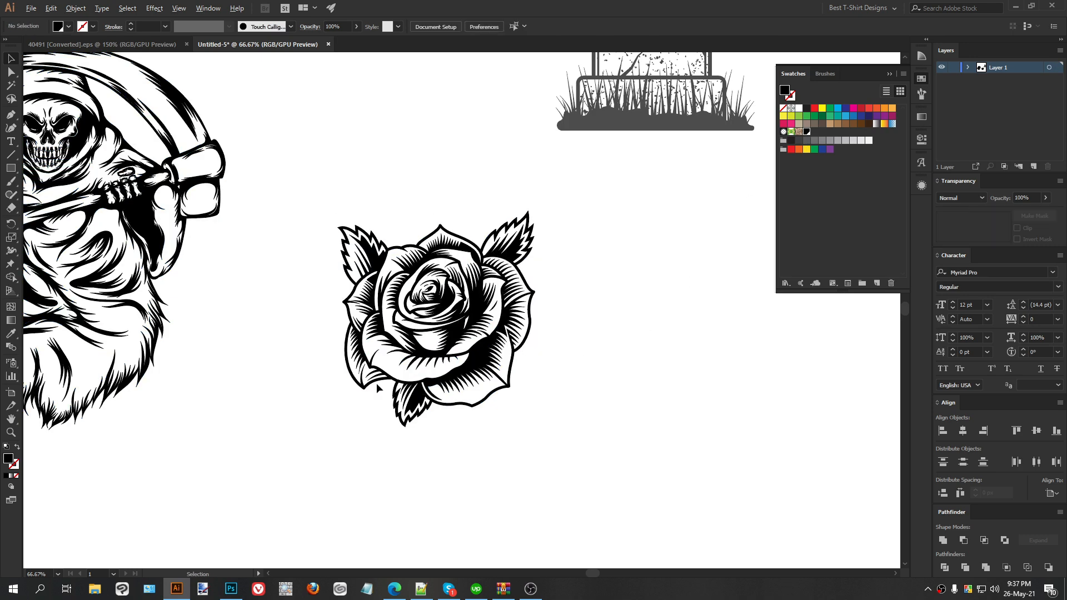
Isolate the tombstone group and delete the cross on top of the headstone.
scroll(656, 329, down, 1)
scroll(676, 114, up, 2)
scroll(674, 106, up, 2)
scroll(629, 236, up, 1)
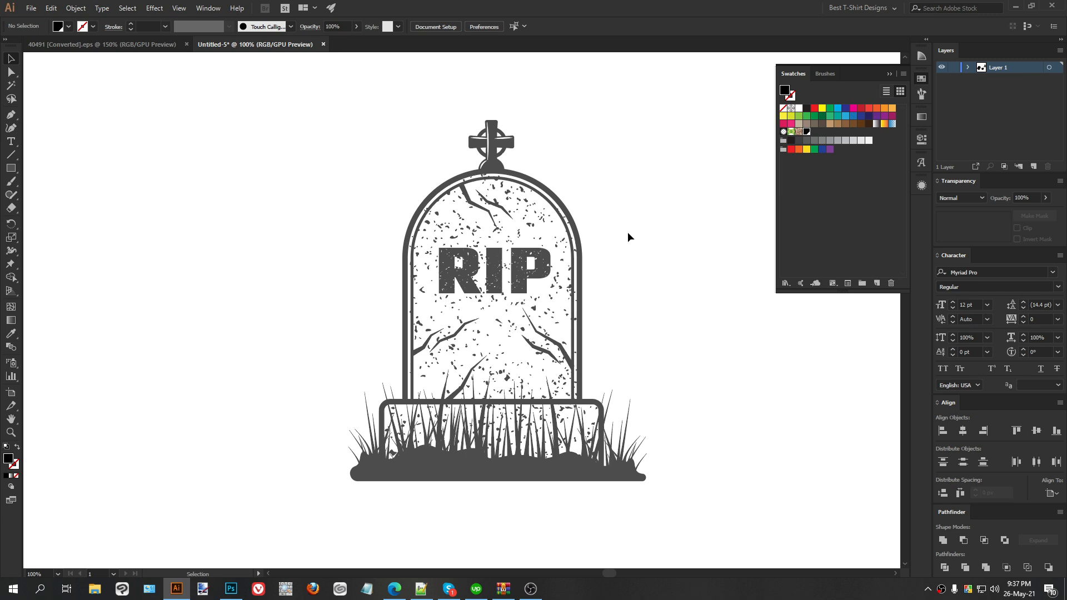
scroll(476, 207, up, 3)
double_click(475, 207)
drag(361, 119, 574, 168)
key(Delete)
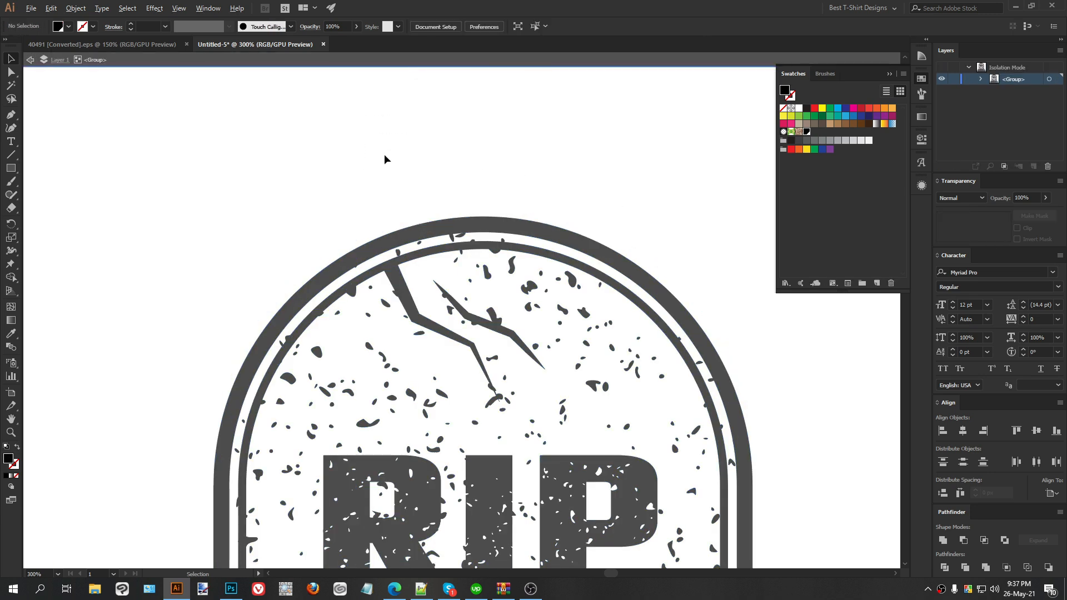
Delete the RIP lettering from the tombstone group and leave isolation mode.
scroll(384, 154, down, 3)
double_click(541, 275)
click(419, 297)
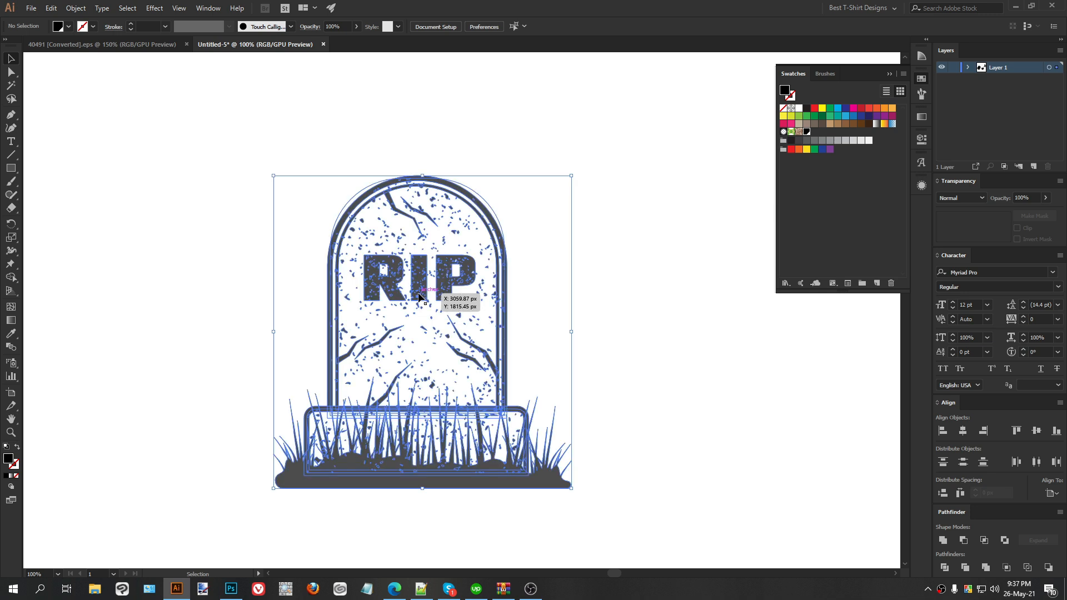
double_click(420, 297)
key(Delete)
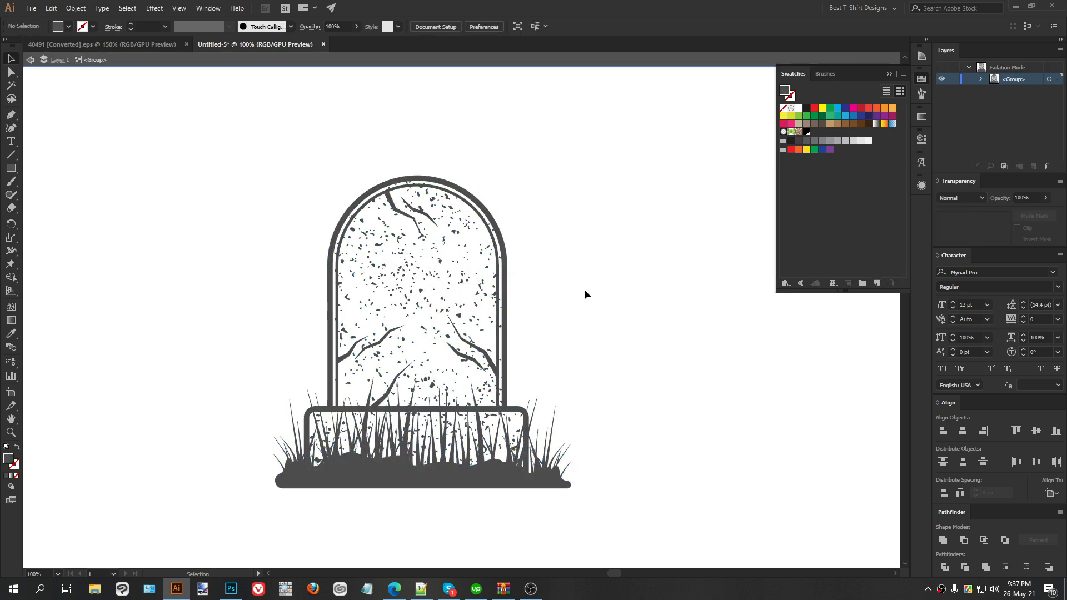
double_click(585, 289)
Move the whole tombstone about 625 px to the right on the artboard.
drag(286, 197, 612, 490)
scroll(361, 344, down, 1)
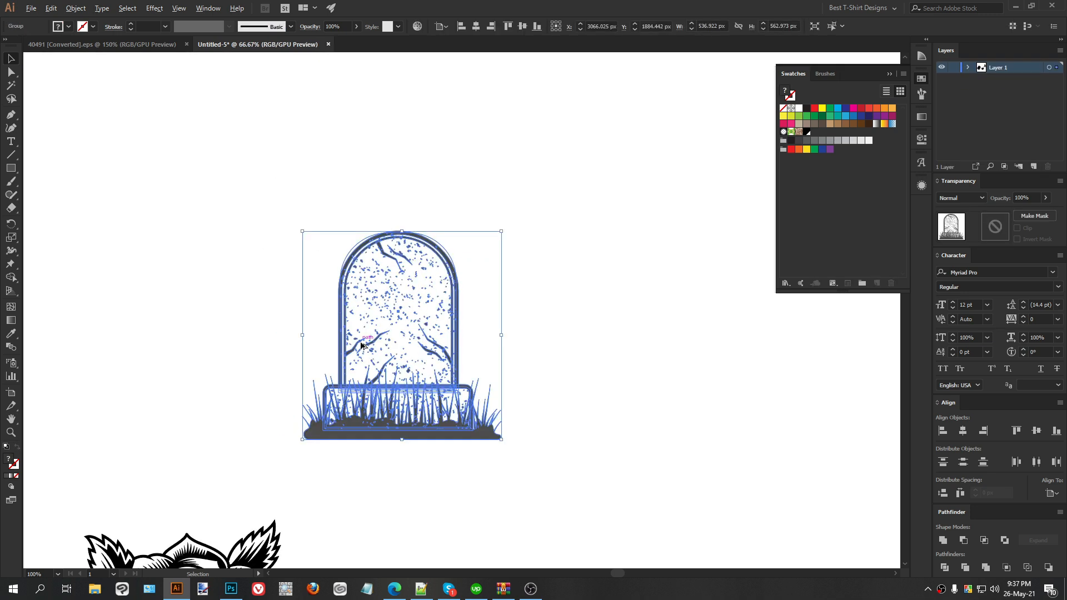
scroll(362, 344, down, 3)
drag(387, 352, 476, 380)
scroll(468, 329, up, 4)
scroll(468, 329, down, 2)
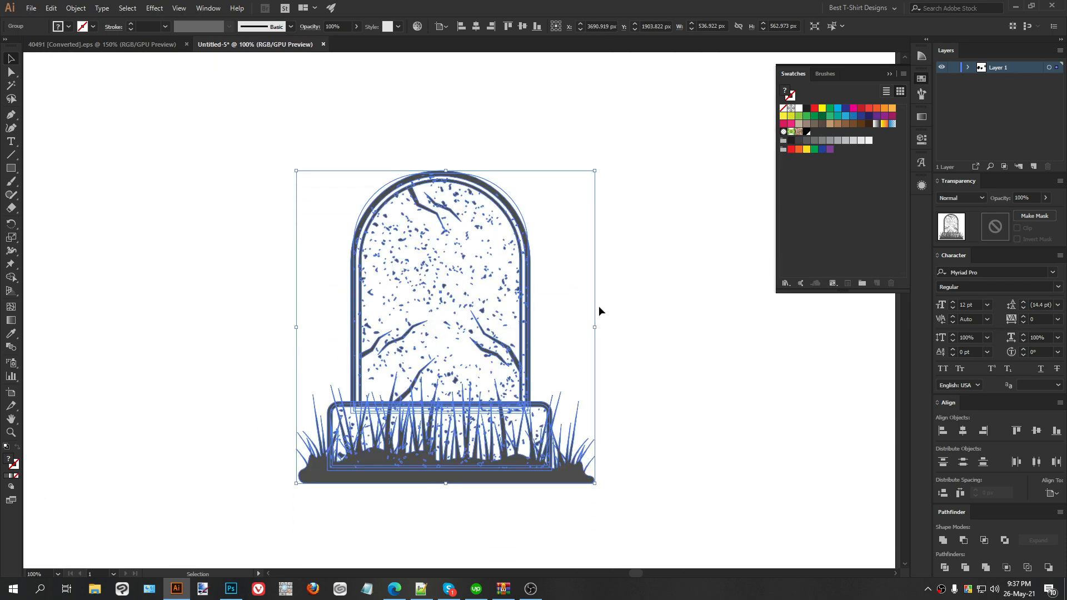
Apply the Trim pathfinder to the tombstone artwork.
click(599, 312)
click(470, 332)
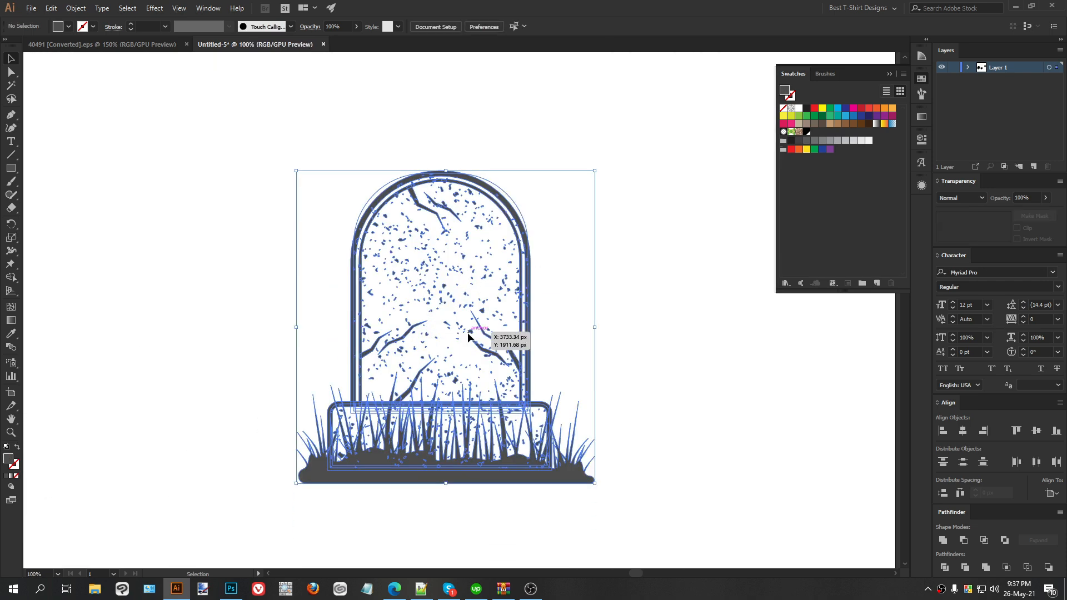
click(966, 567)
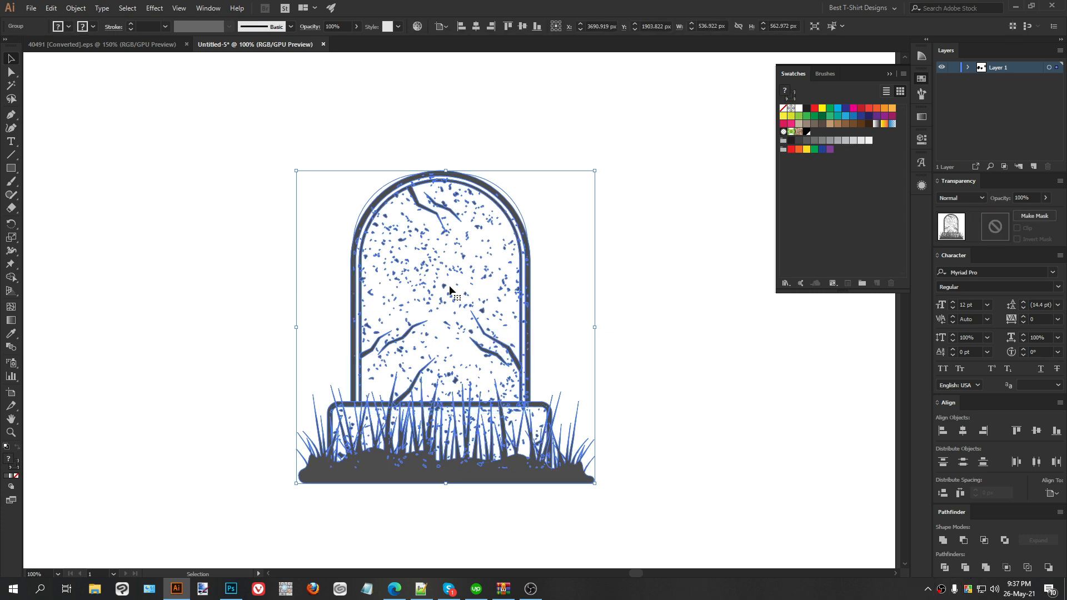
key(ctrl+z)
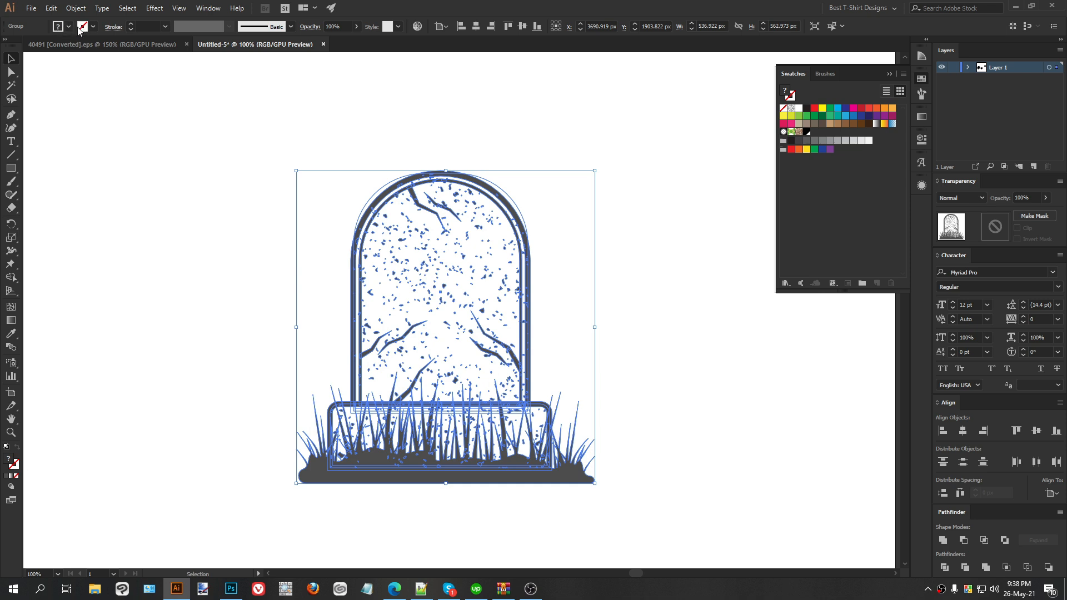
click(258, 166)
drag(258, 165, 648, 430)
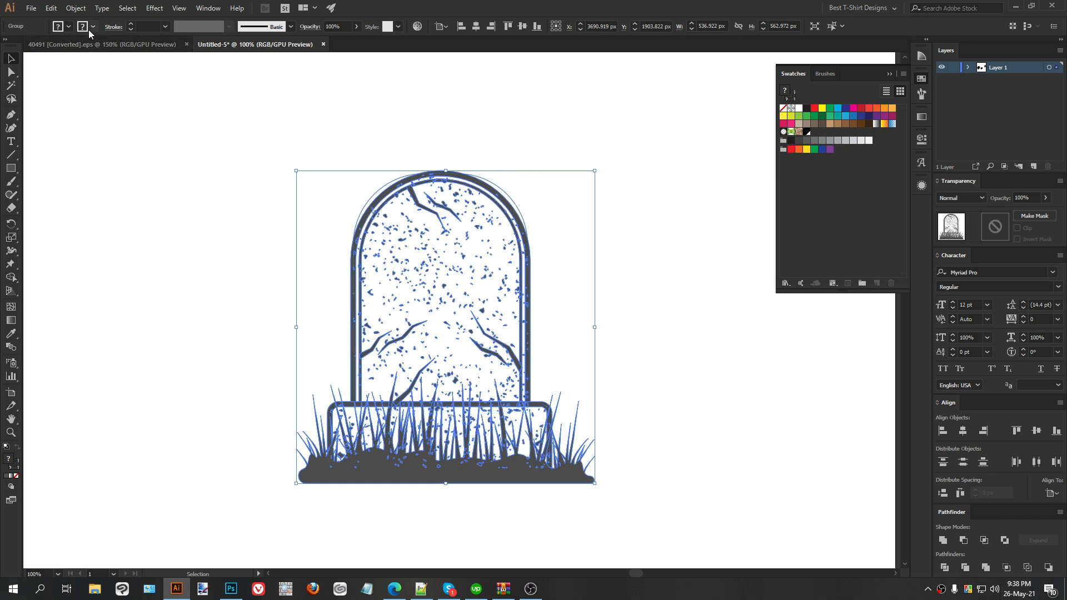
Set the trimmed tombstone's stroke to none.
click(75, 8)
click(98, 126)
click(504, 356)
click(93, 26)
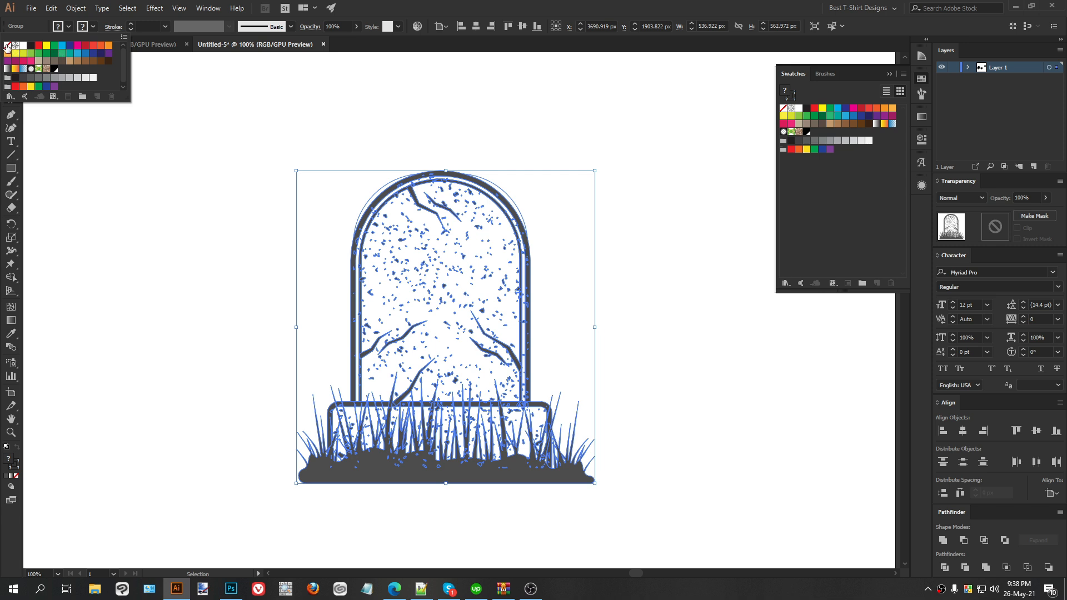
click(7, 46)
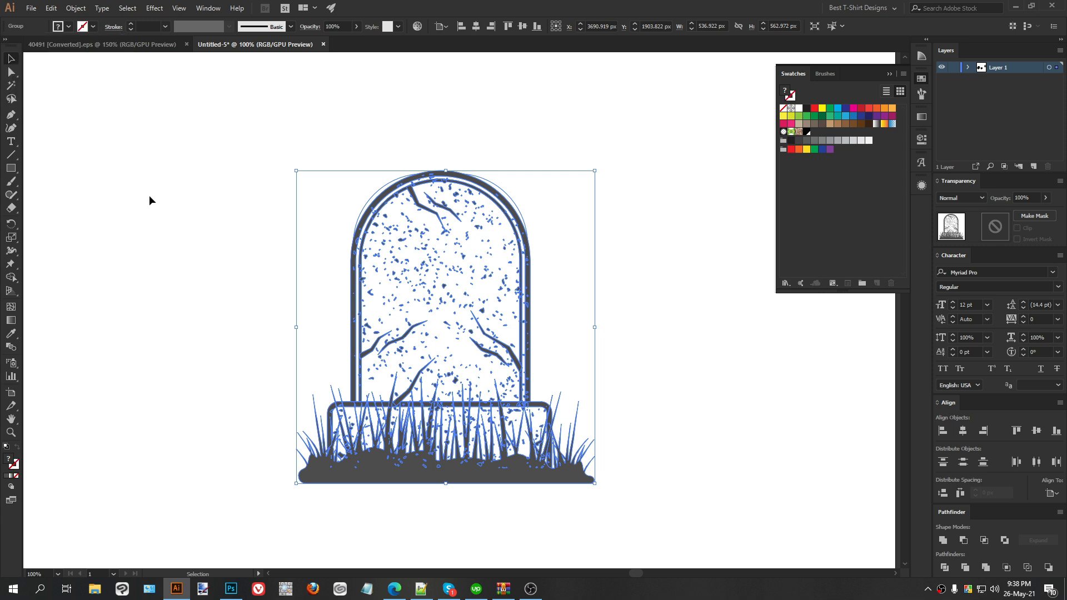
Isolate the tombstone group, select all its white-filled shapes with the Magic Wand and delete them.
double_click(519, 319)
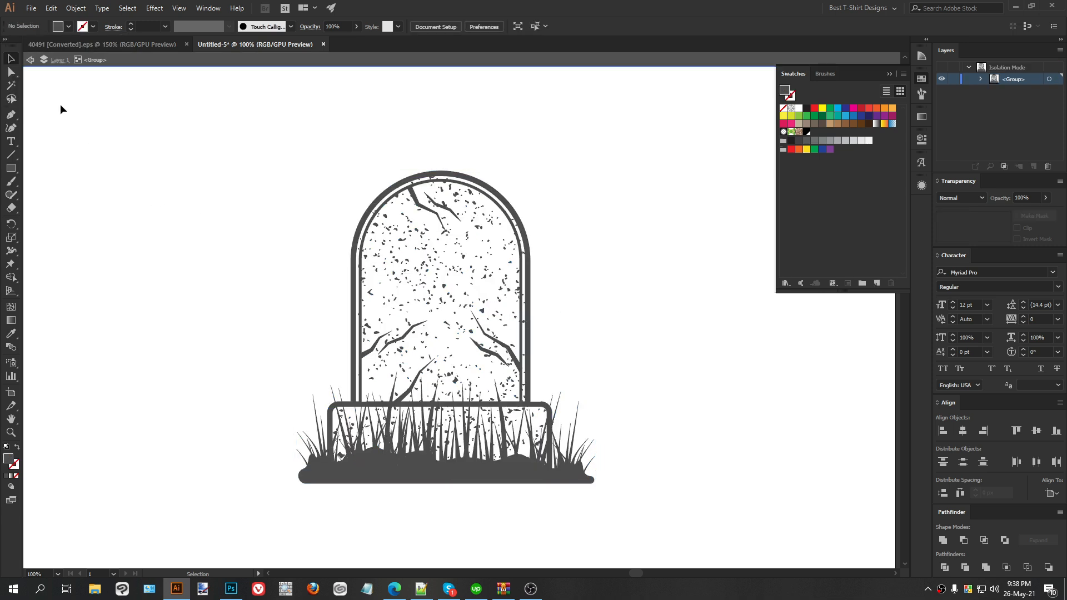
click(11, 85)
click(436, 321)
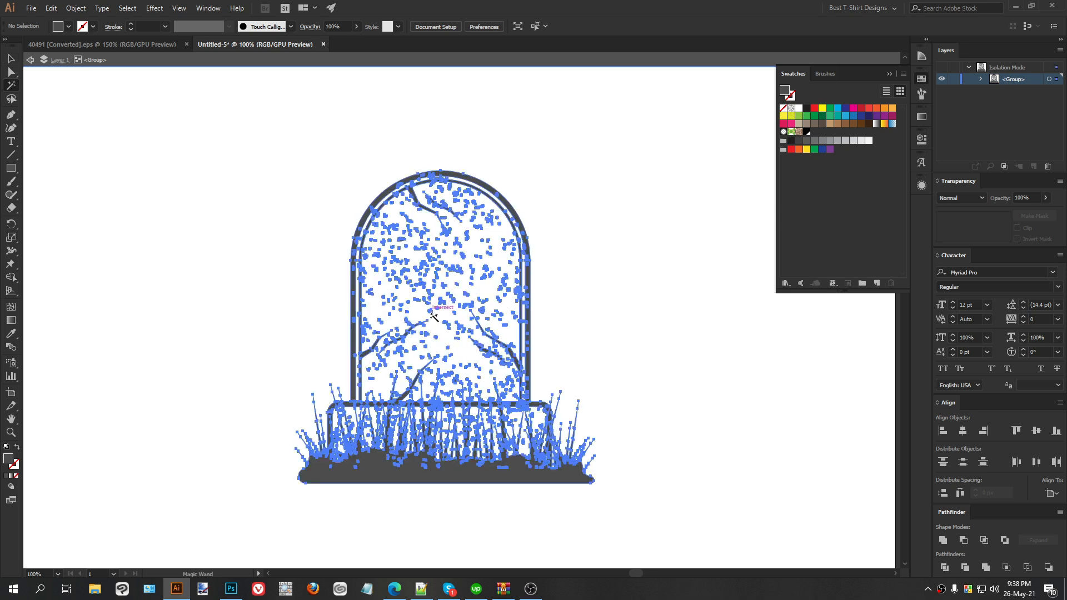
click(436, 322)
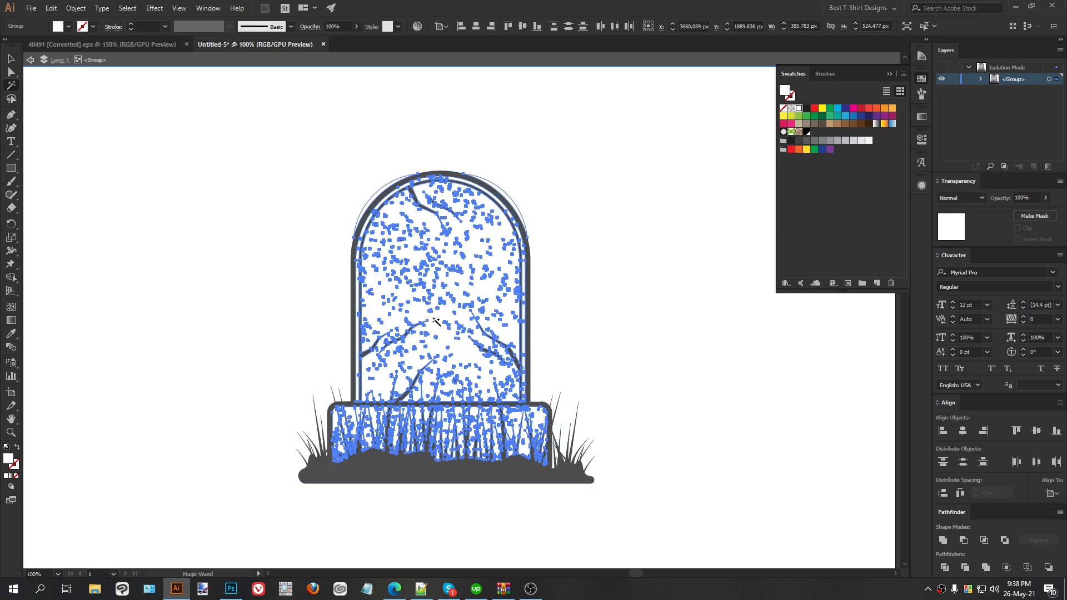
key(Delete)
key(v)
double_click(288, 184)
Recolor the whole tombstone with the saved global black swatch.
drag(288, 185, 642, 449)
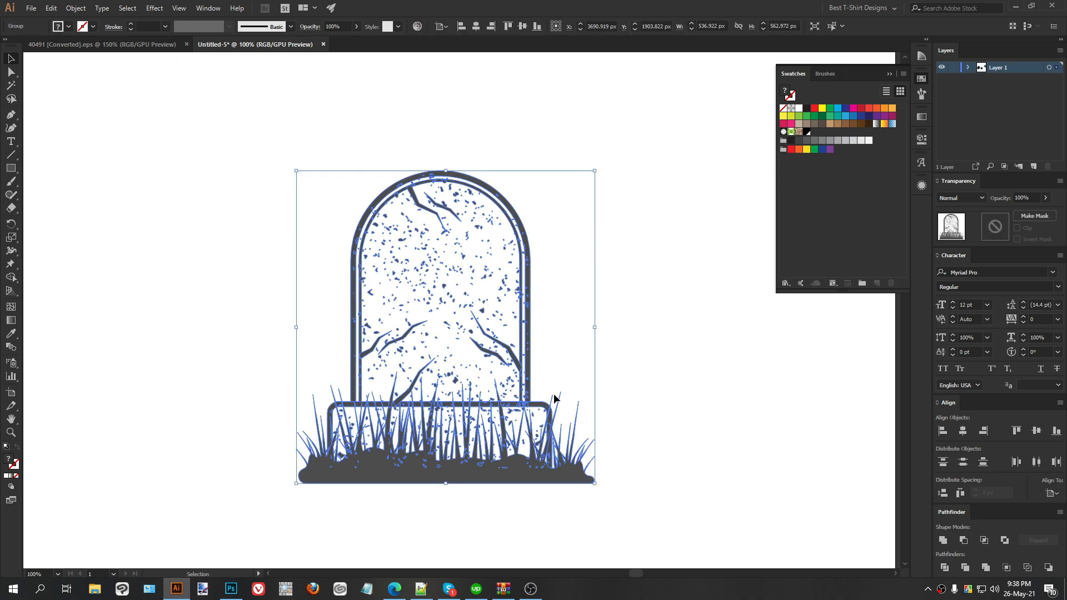
click(810, 137)
click(638, 287)
scroll(585, 291, down, 2)
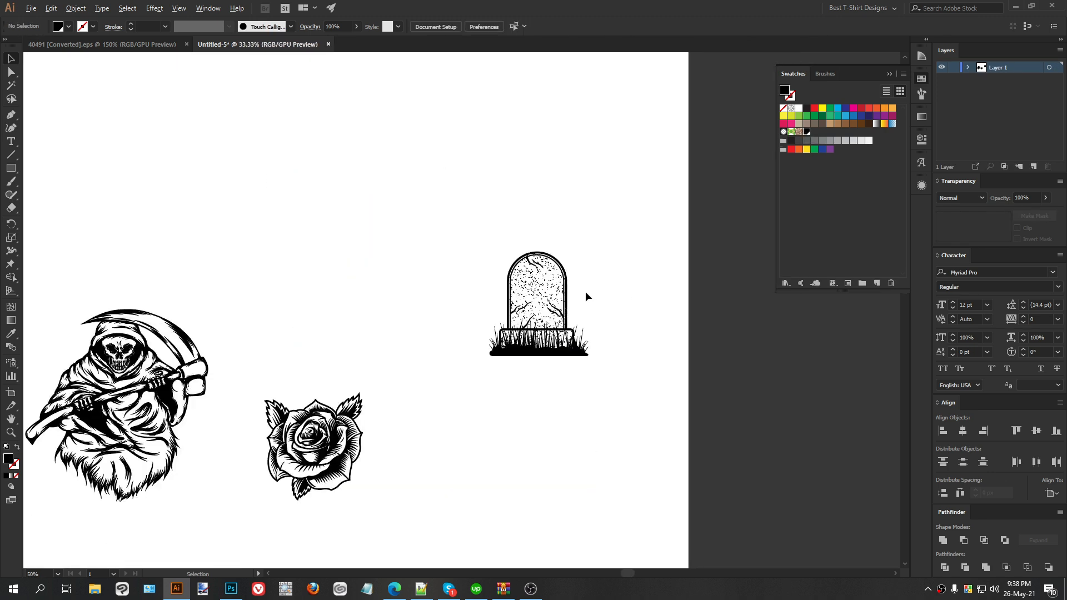
Move the tombstone left, above the rose, and enlarge it to about 982 px wide and 1030 px tall.
drag(412, 250, 613, 417)
drag(544, 338, 408, 312)
drag(405, 227, 402, 141)
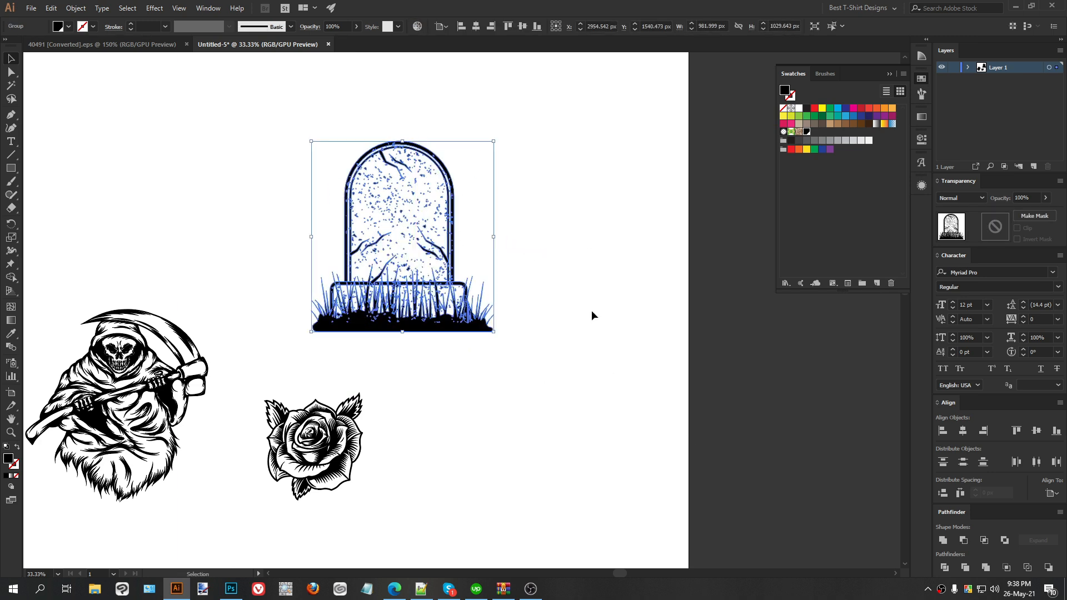
Move the grim reaper over the enlarged tombstone.
click(593, 316)
click(166, 387)
drag(170, 395, 457, 234)
key(ctrl+equal)
key(ctrl+shift+bracketleft)
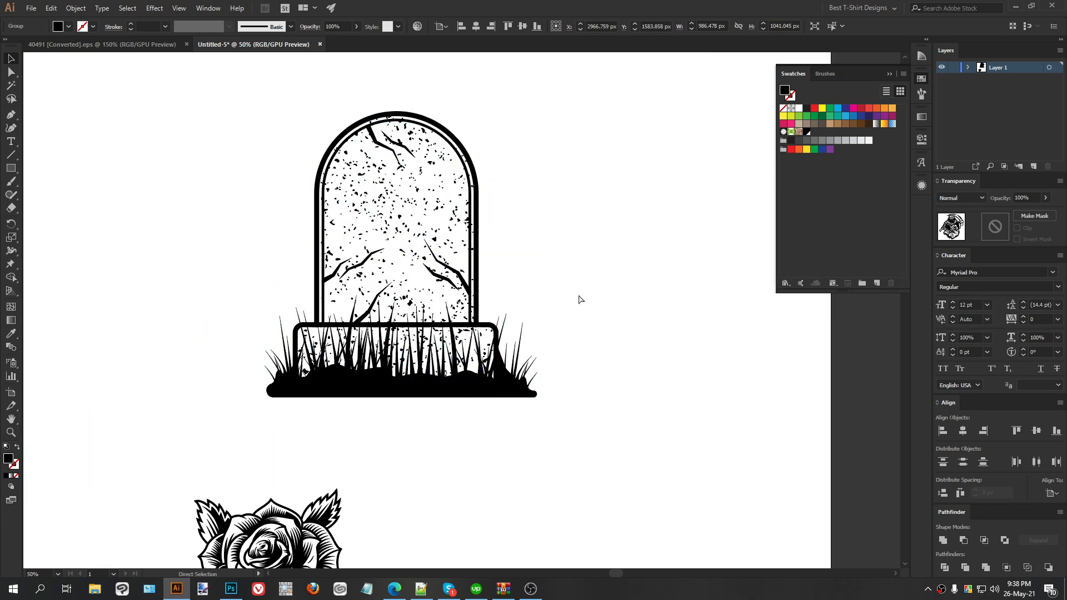
key(ctrl+z)
Center the reaper and the tombstone horizontally on each other, aligned to the selection.
drag(550, 440, 271, 228)
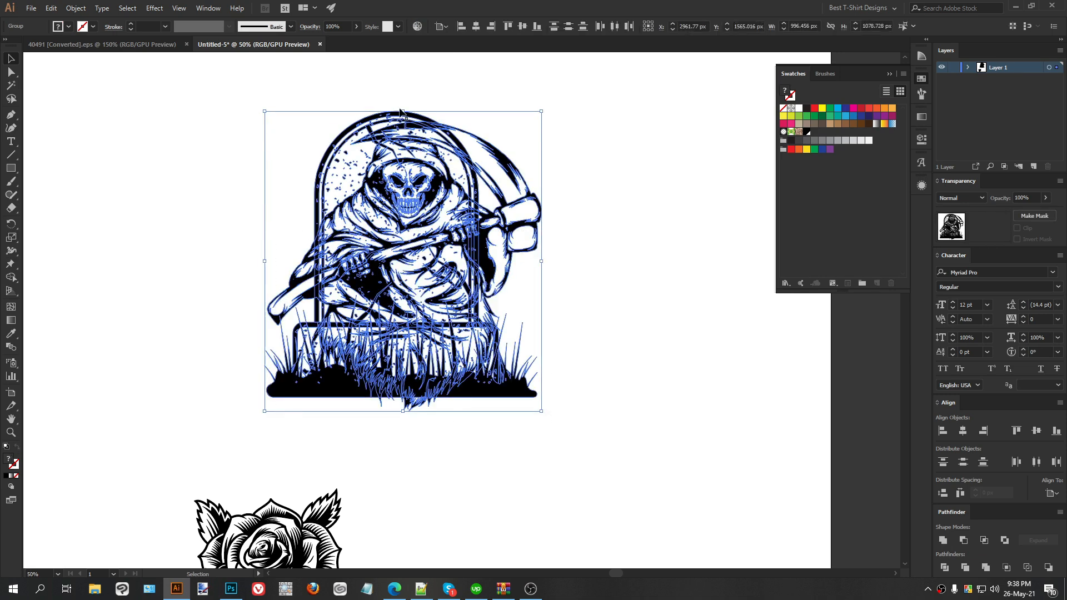
click(442, 26)
click(453, 40)
click(479, 28)
click(612, 201)
scroll(472, 202, up, 1)
scroll(472, 202, down, 1)
Place the rose at the tombstone's lower right at about 459 px wide, with a duplicate at its lower left.
click(319, 504)
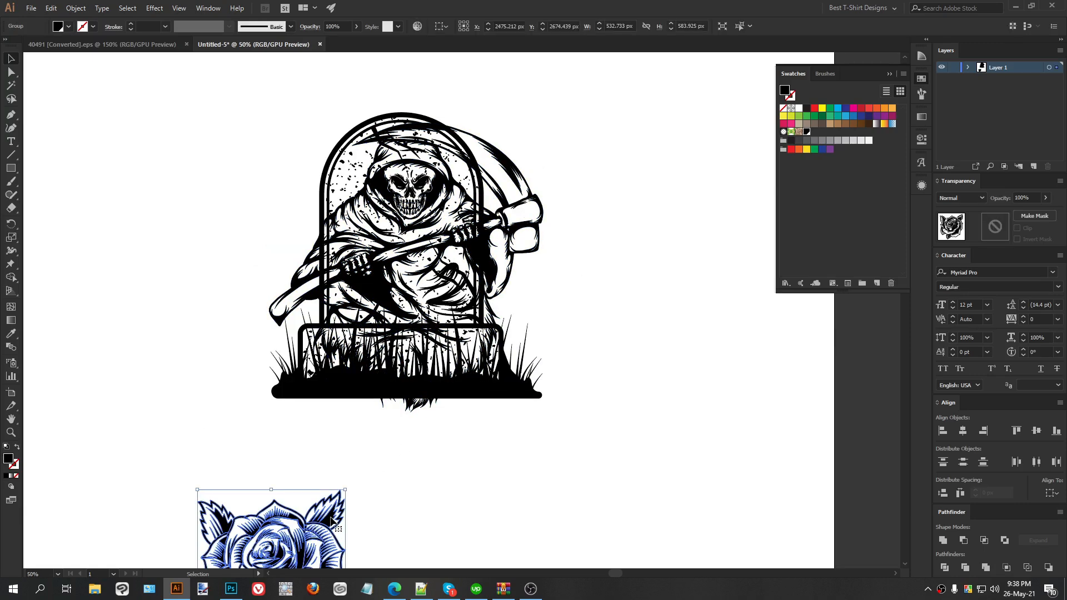
drag(319, 504, 569, 311)
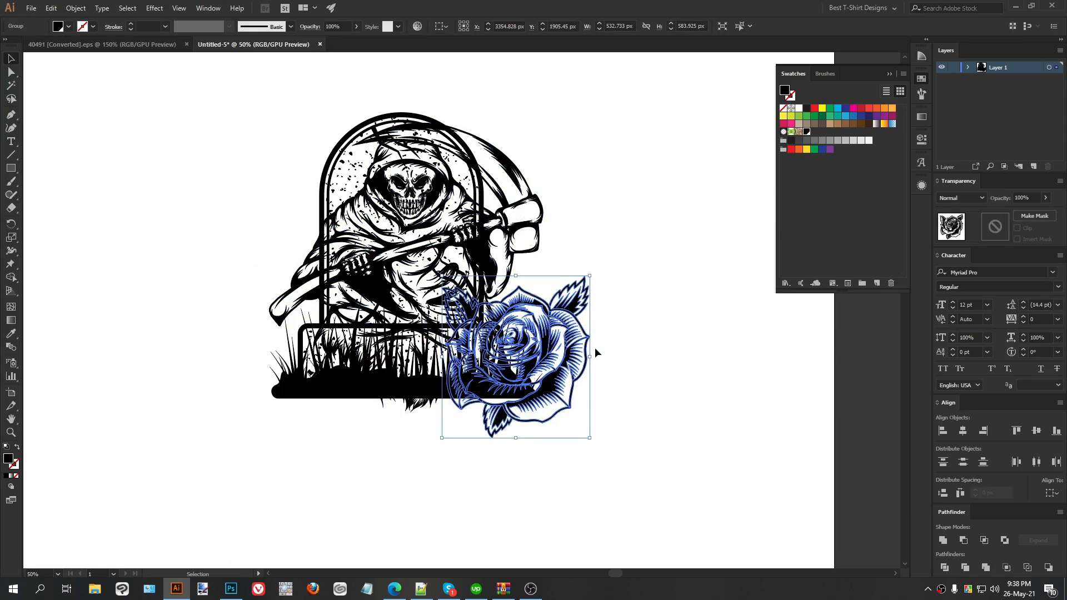
drag(585, 357, 351, 378)
click(627, 384)
Reflect the left rose across the vertical axis.
scroll(373, 325, up, 1)
key(ctrl+r)
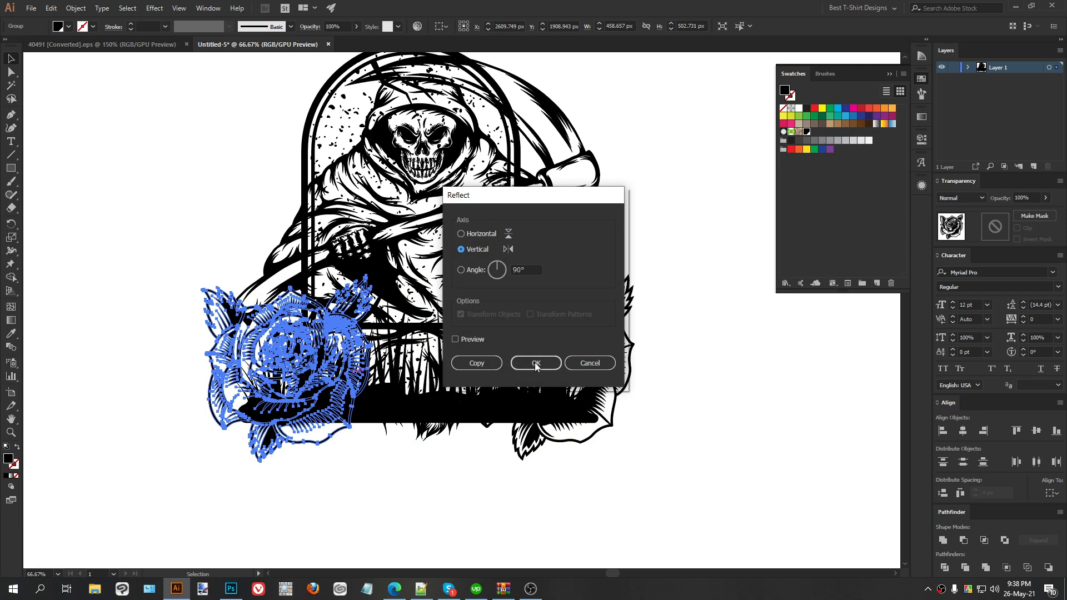
click(455, 339)
click(536, 363)
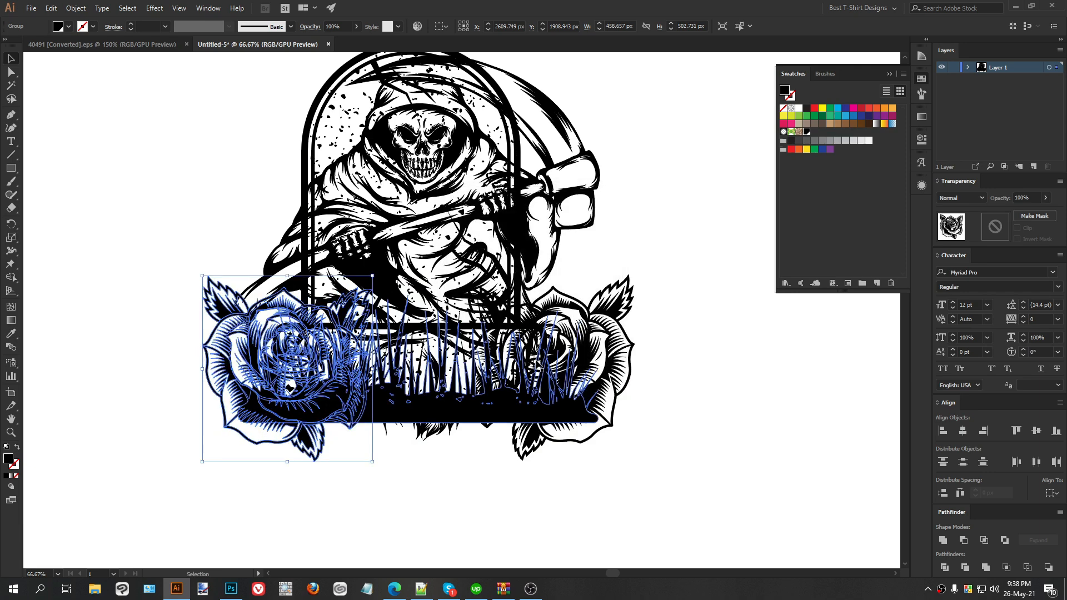
key(shift+Right)
key(shift+Right)
key(shift+Right)
key(shift+Right)
key(shift+Right)
key(shift+Left)
key(shift+Left)
key(shift+Left)
key(shift+Left)
key(shift+Left)
Select both roses and align their vertical centers.
shift+click(631, 361)
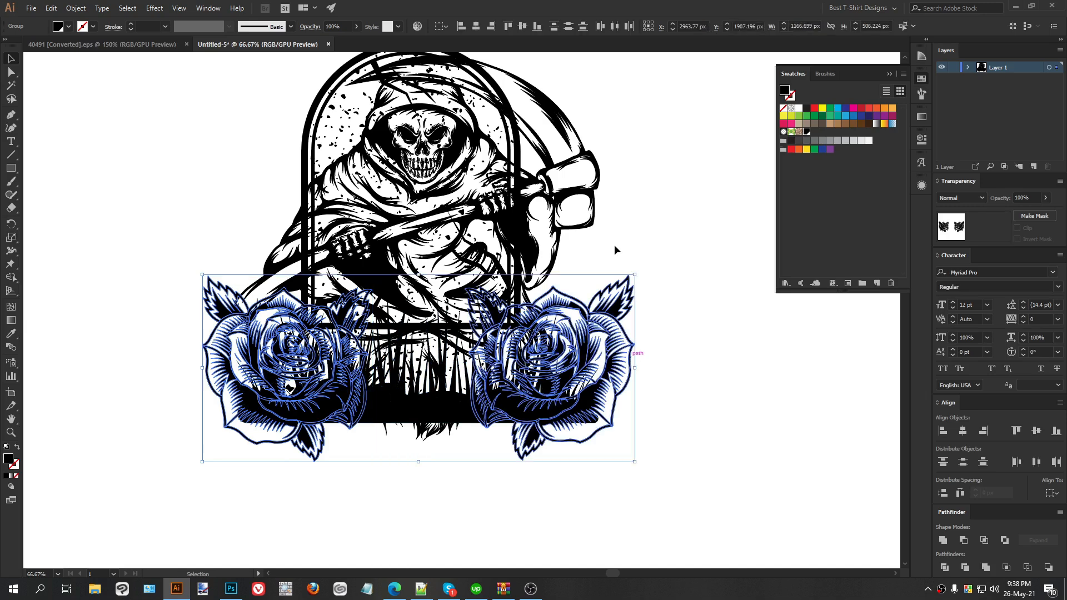
click(522, 27)
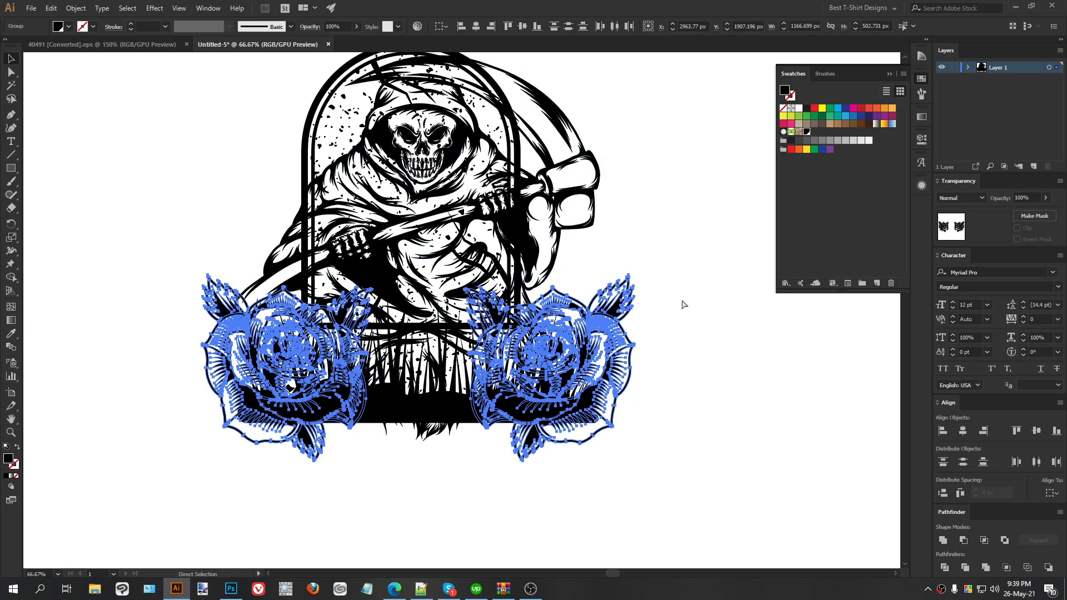
Select the reaper, the tombstone and the rose pair and align their horizontal centers.
scroll(377, 368, down, 1)
drag(612, 492, 239, 145)
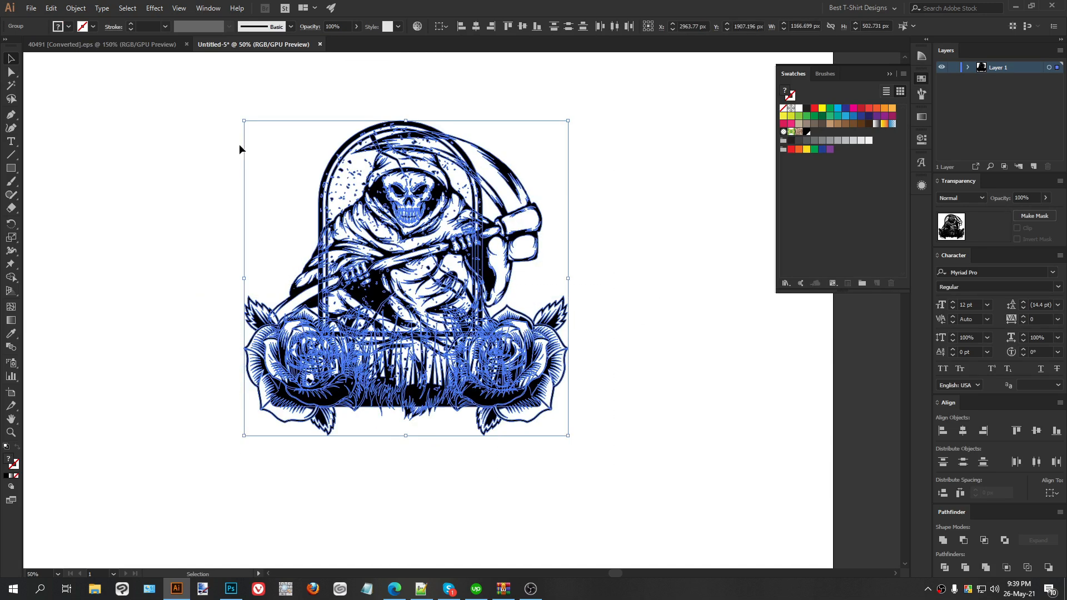
click(476, 26)
click(612, 289)
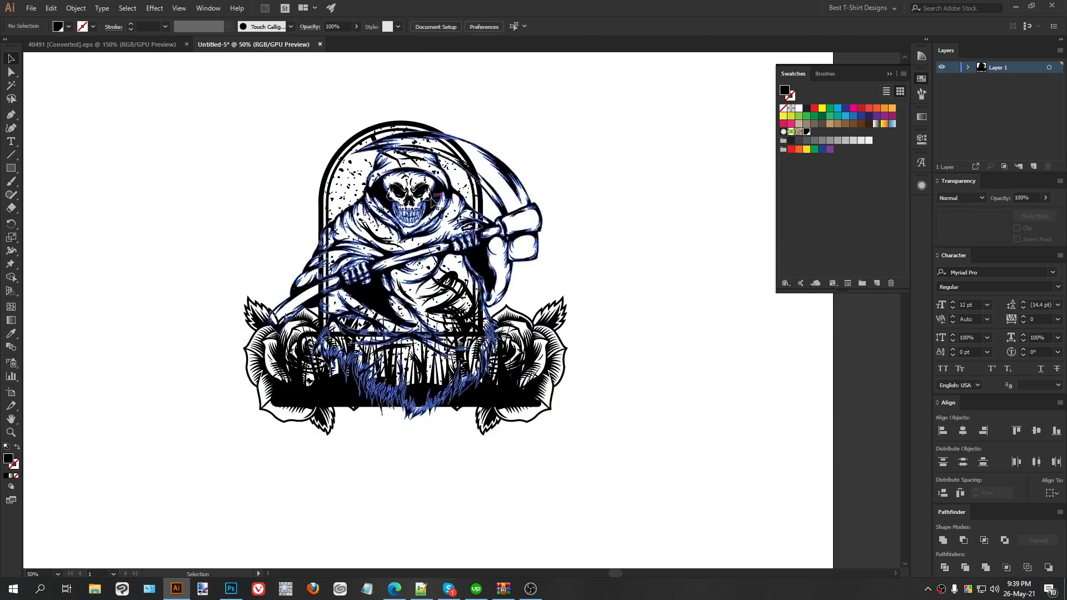
Move the tombstone slightly up relative to the reaper and the roses.
scroll(612, 289, up, 1)
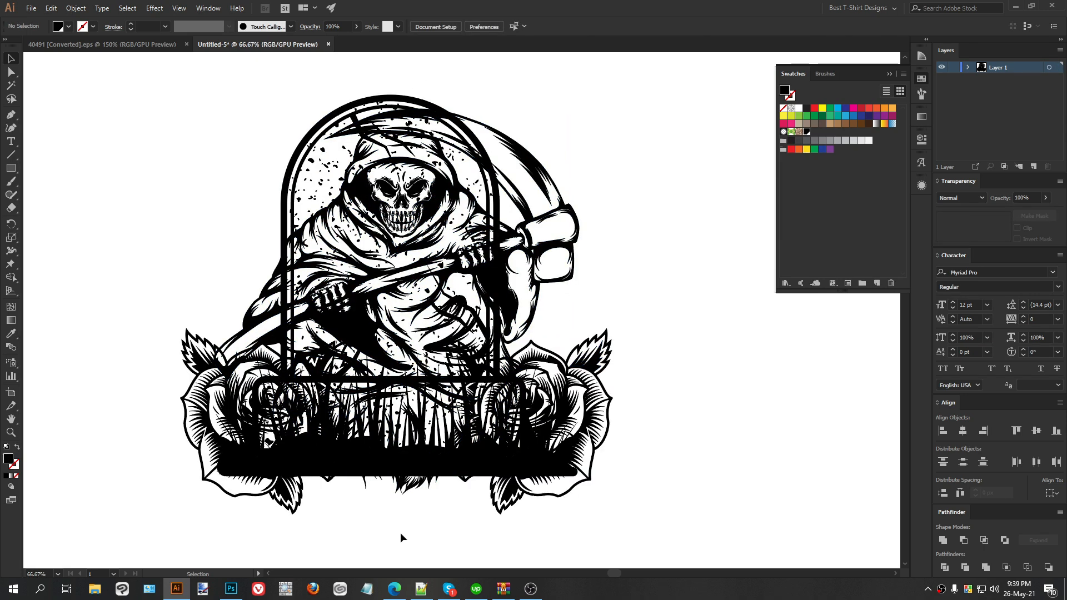
scroll(400, 533, down, 1)
scroll(514, 260, up, 4)
click(514, 261)
drag(514, 261, 494, 241)
click(585, 282)
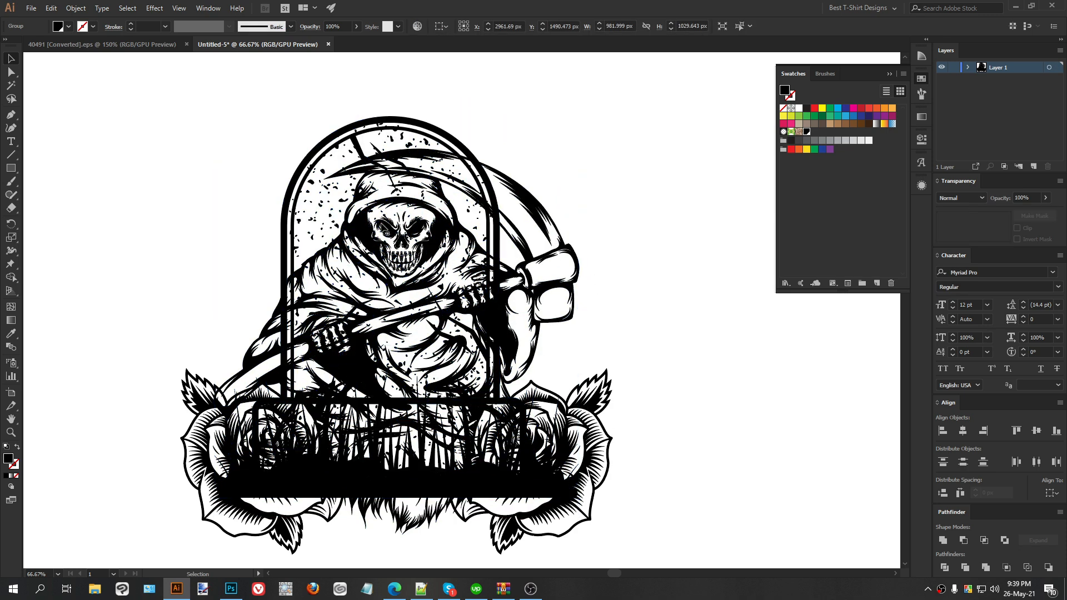
Turn on the OSD hotkey overlay and copy the reaper artwork.
drag(535, 286, 535, 285)
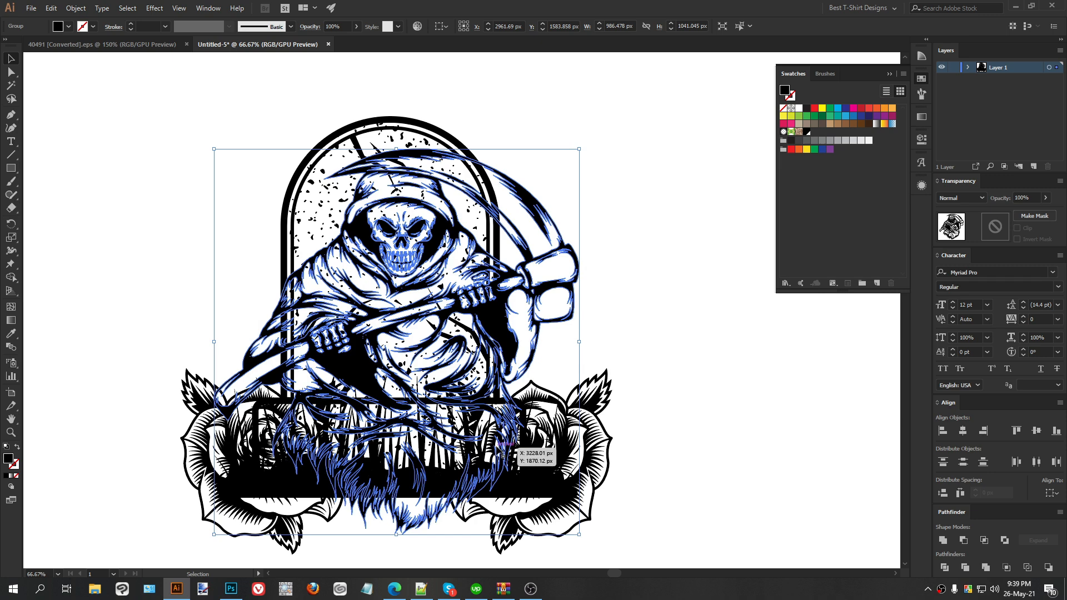
click(285, 589)
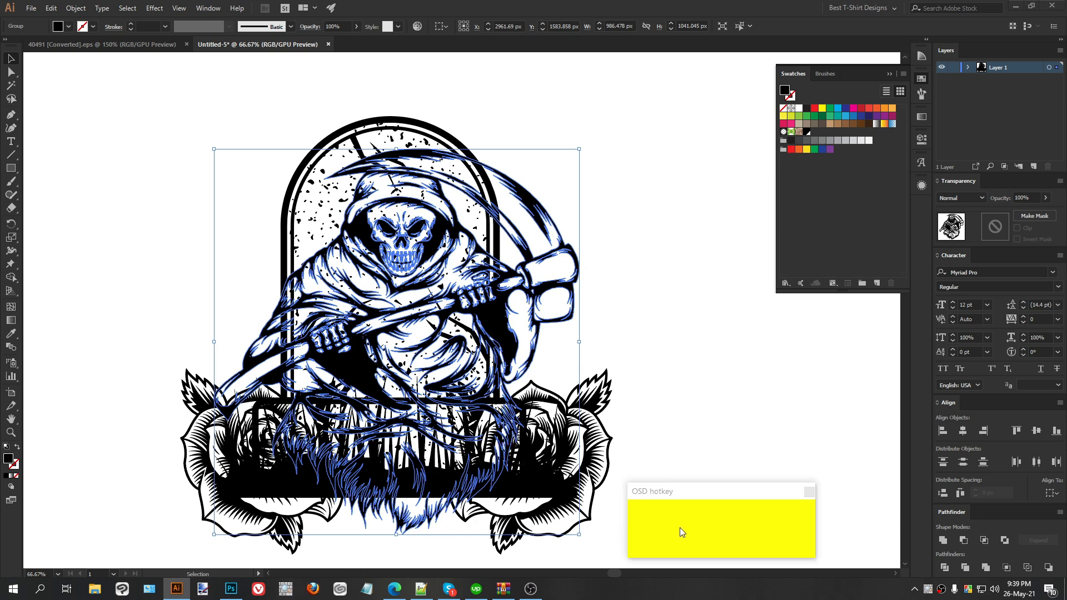
drag(716, 484, 773, 485)
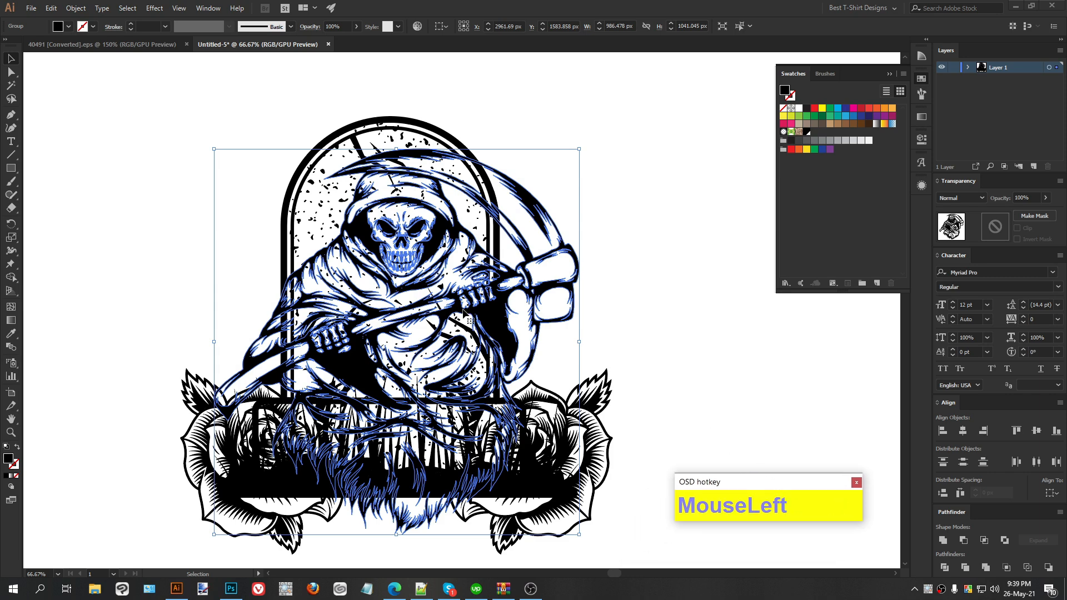
click(555, 311)
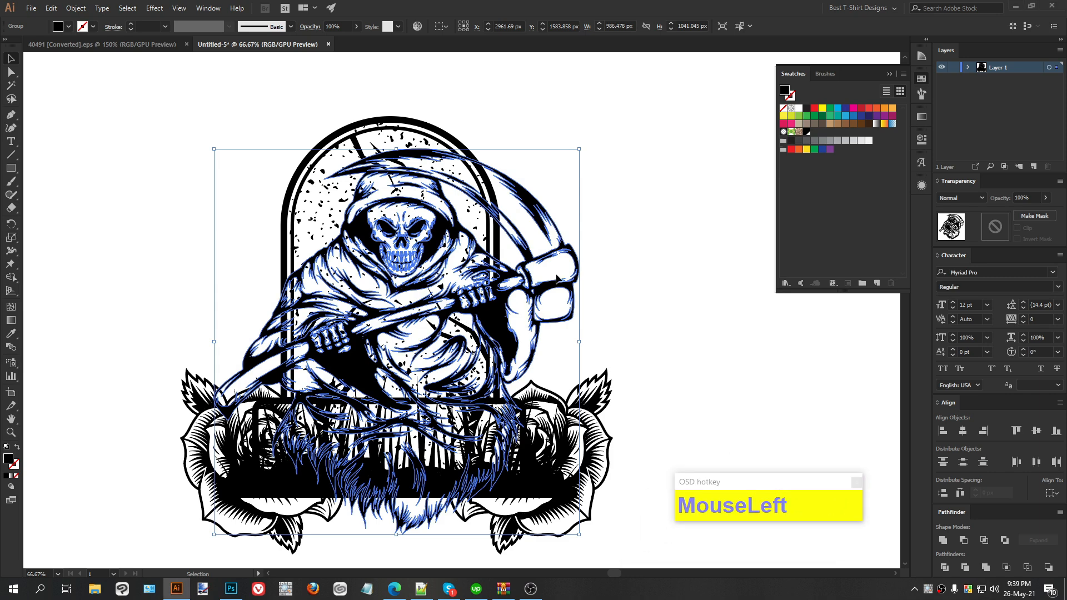
click(557, 277)
click(550, 282)
key(ctrl+c)
Add an opacity mask to the tombstone with Clip turned off and enter the mask for editing.
click(492, 243)
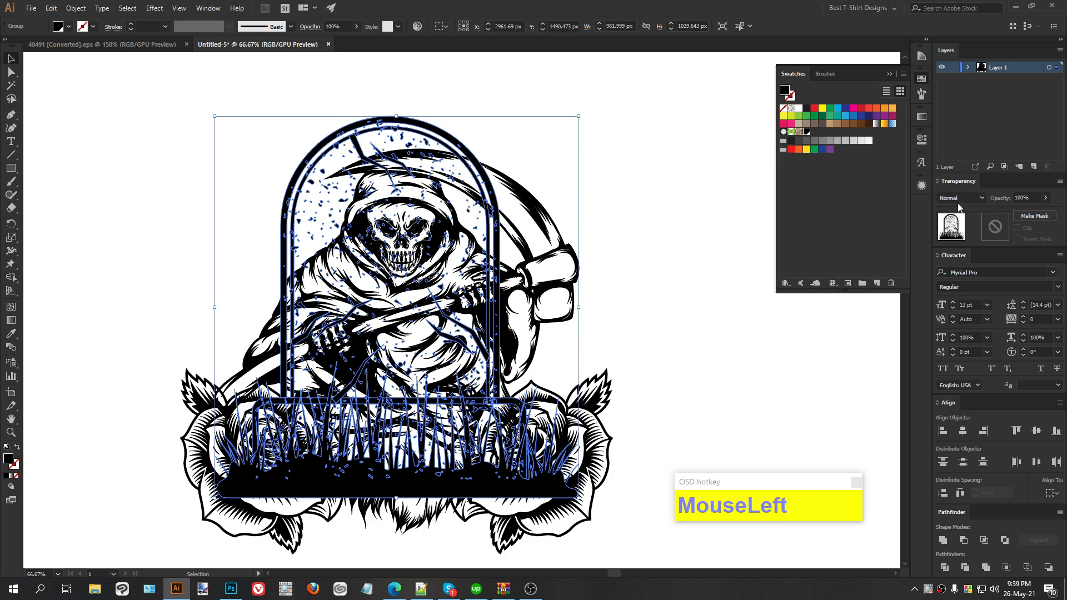
click(995, 226)
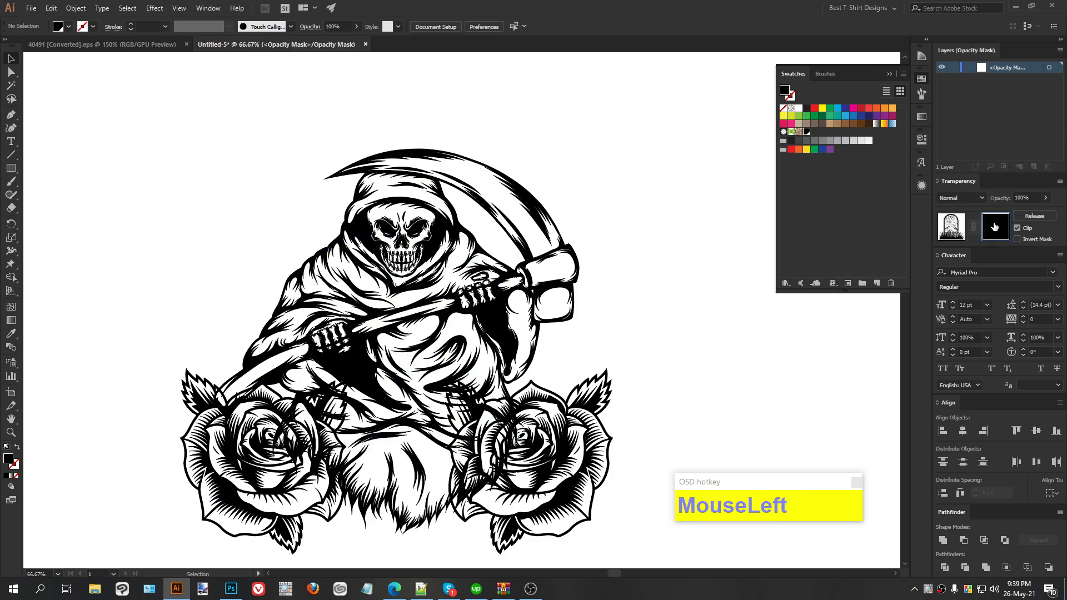
click(1017, 228)
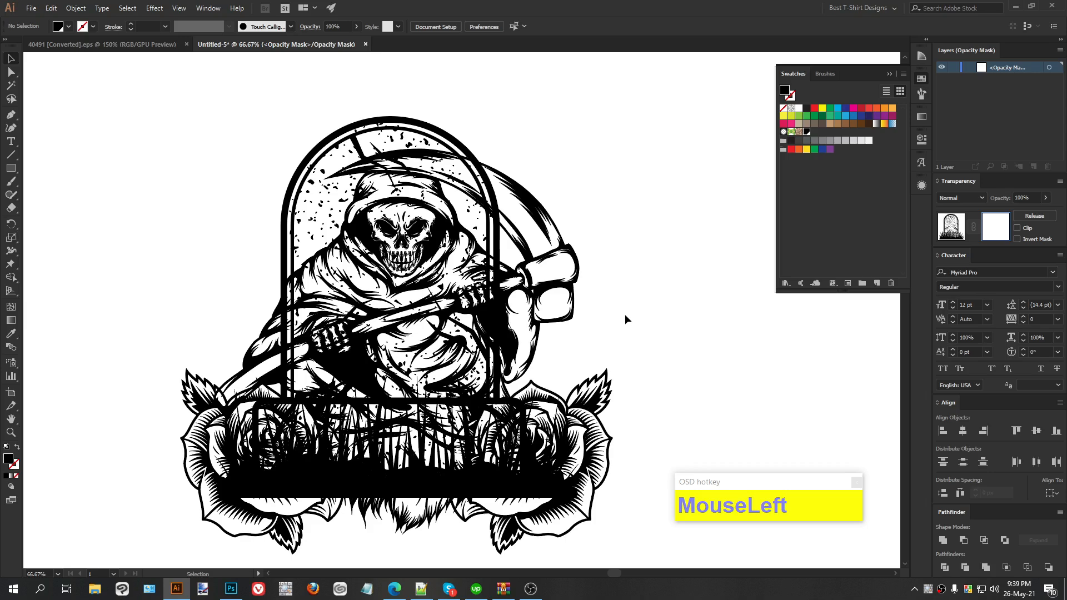
Paste the copied reaper in front inside the opacity mask and merge it into a solid black silhouette.
key(ctrl)
key(ctrl+f)
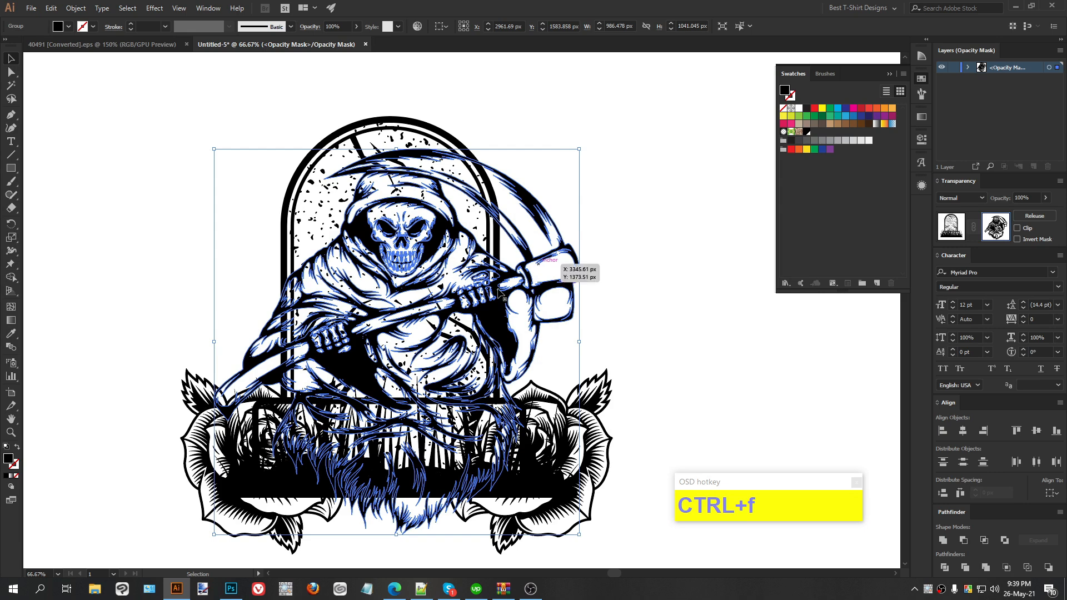
click(987, 568)
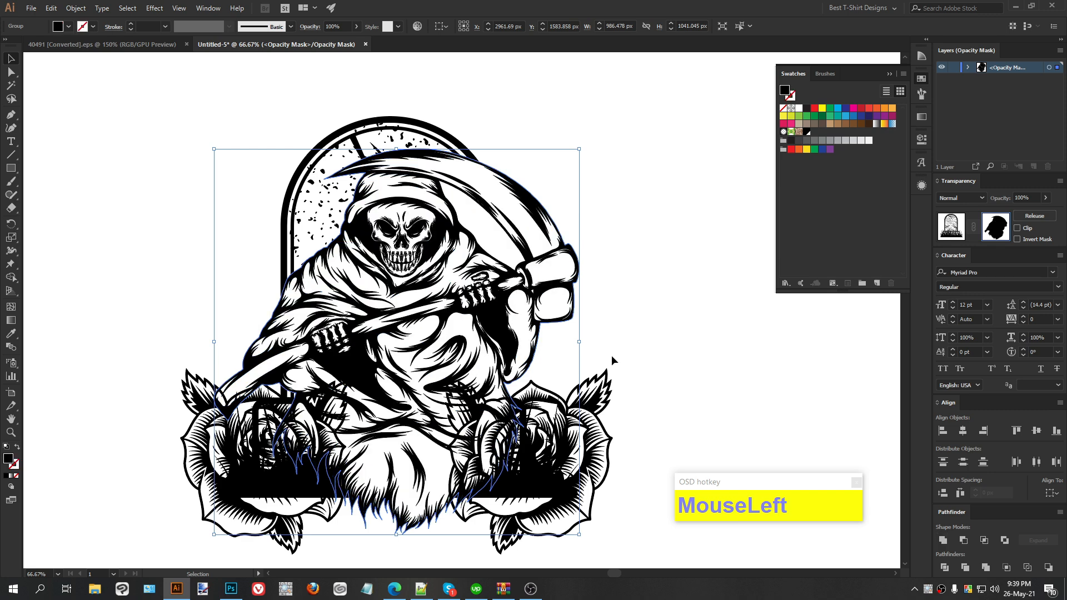
click(619, 340)
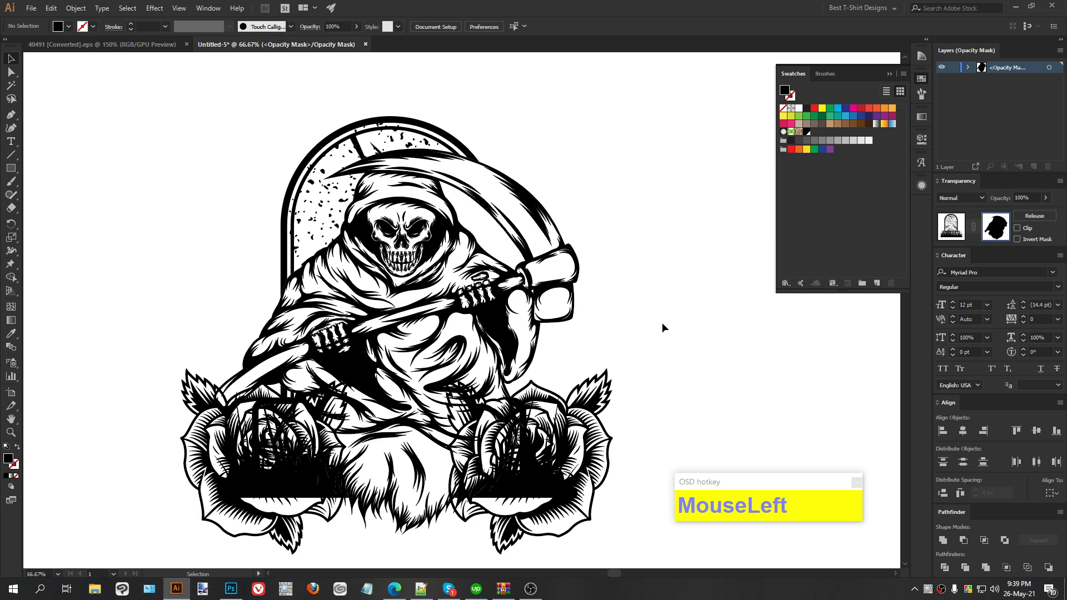
Paste another copy of the reaper in front inside the mask and fill it with red.
scroll(412, 289, up, 1)
click(710, 364)
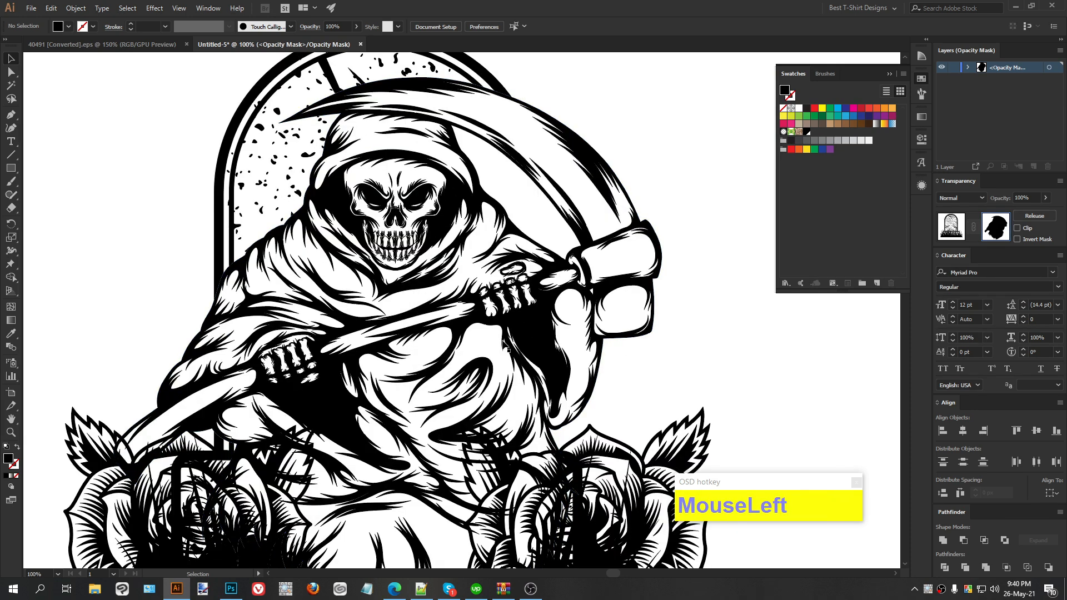
scroll(420, 290, down, 1)
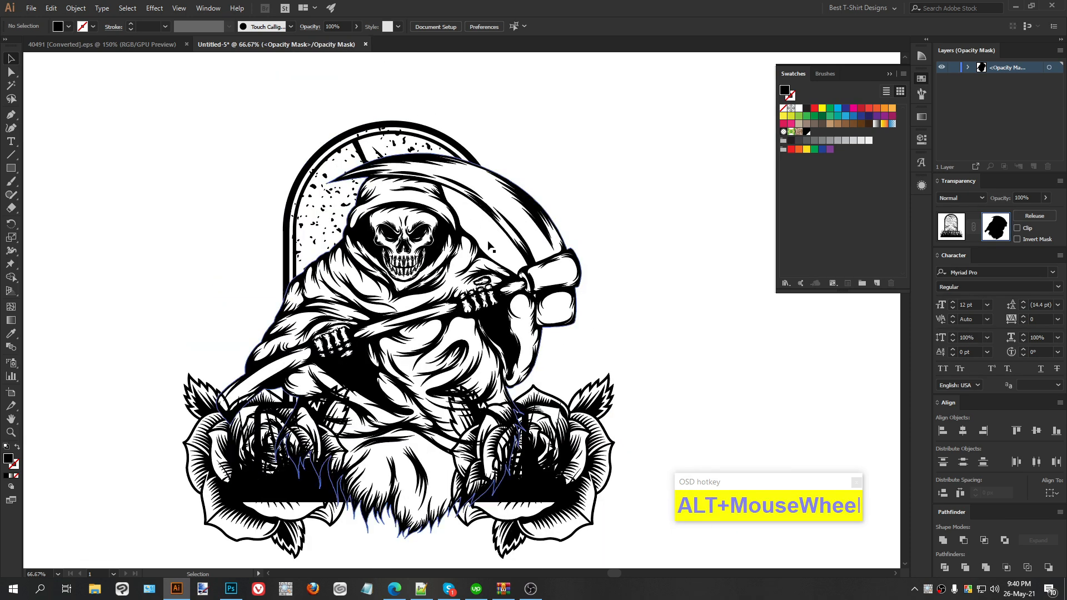
scroll(508, 266, up, 1)
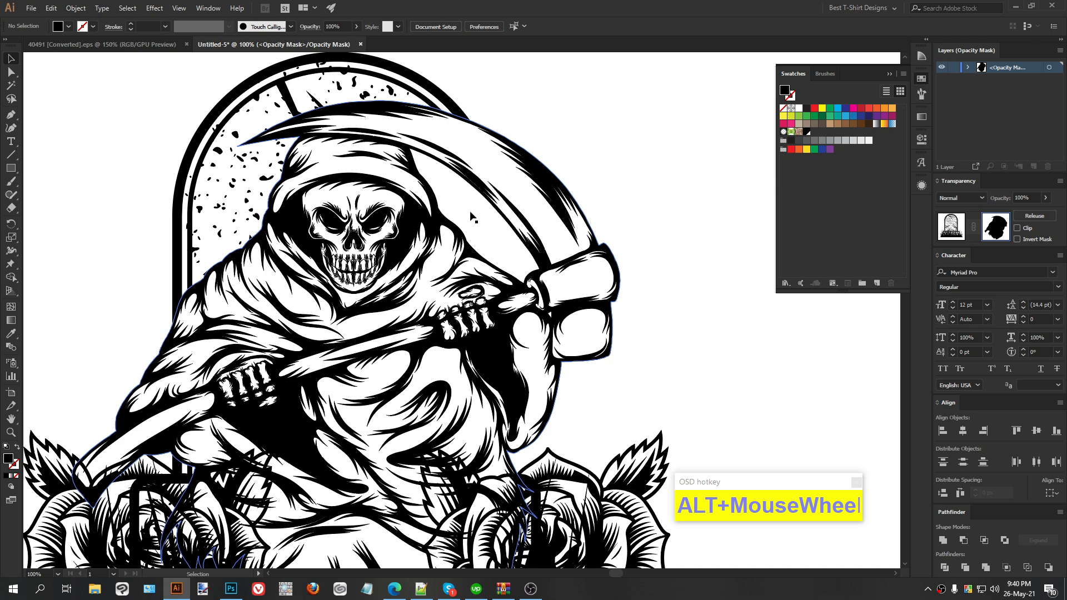
scroll(457, 217, down, 1)
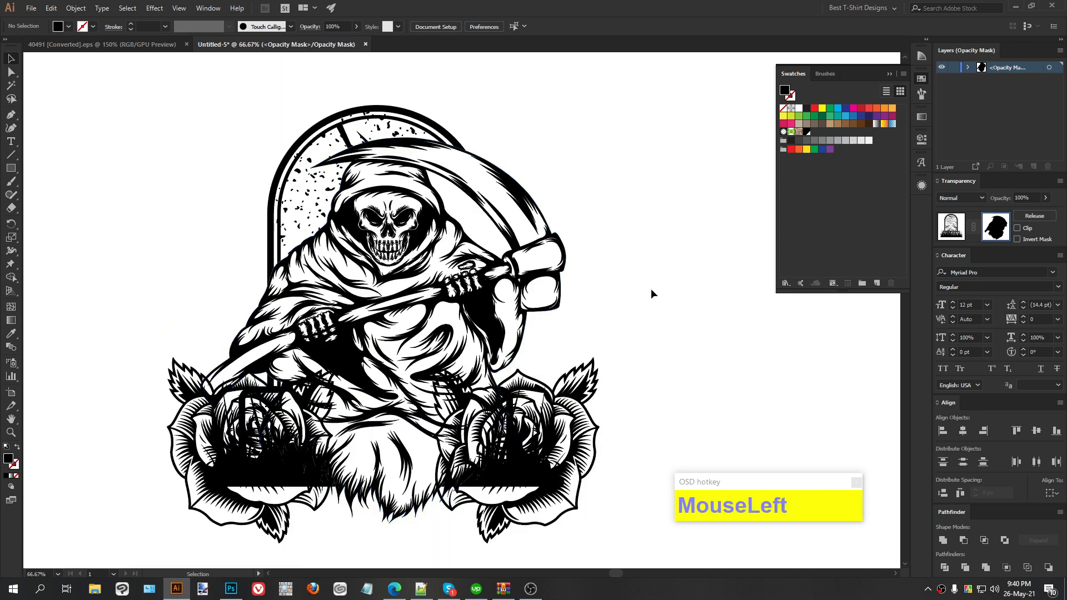
click(469, 231)
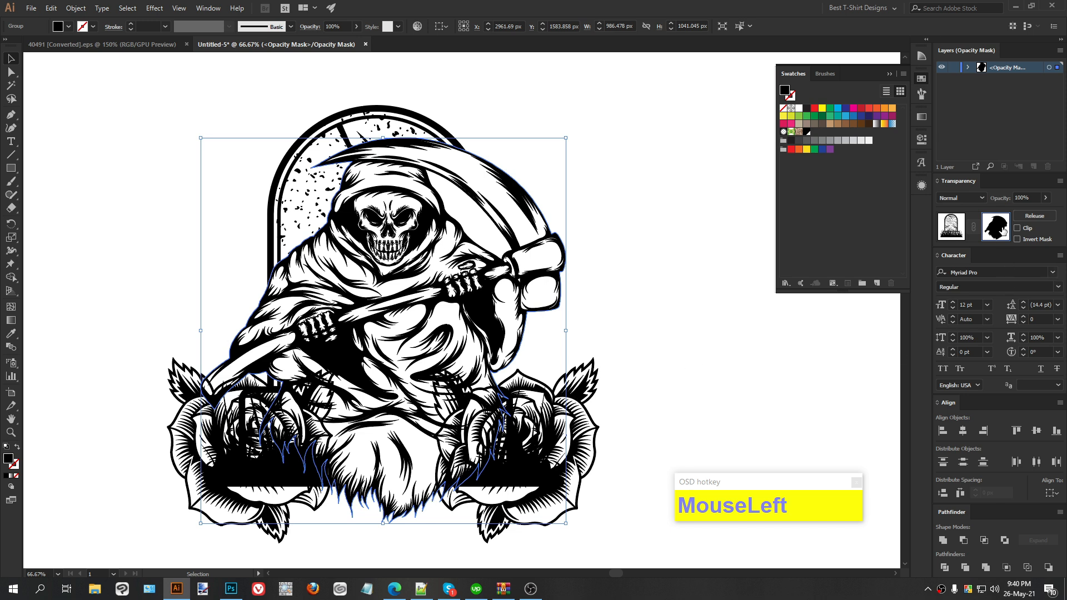
click(586, 330)
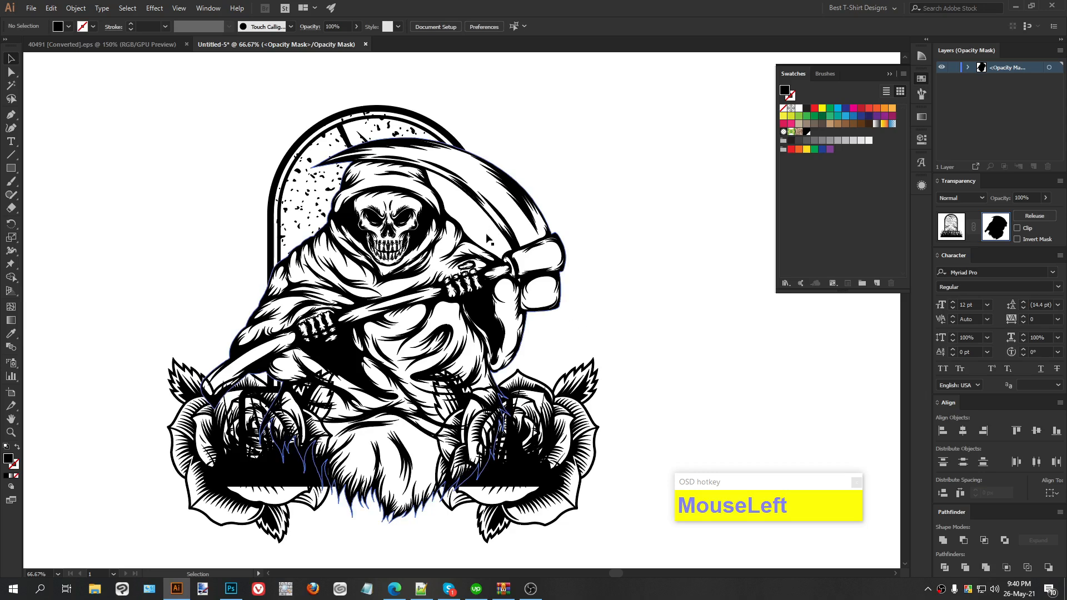
key(ctrl+f)
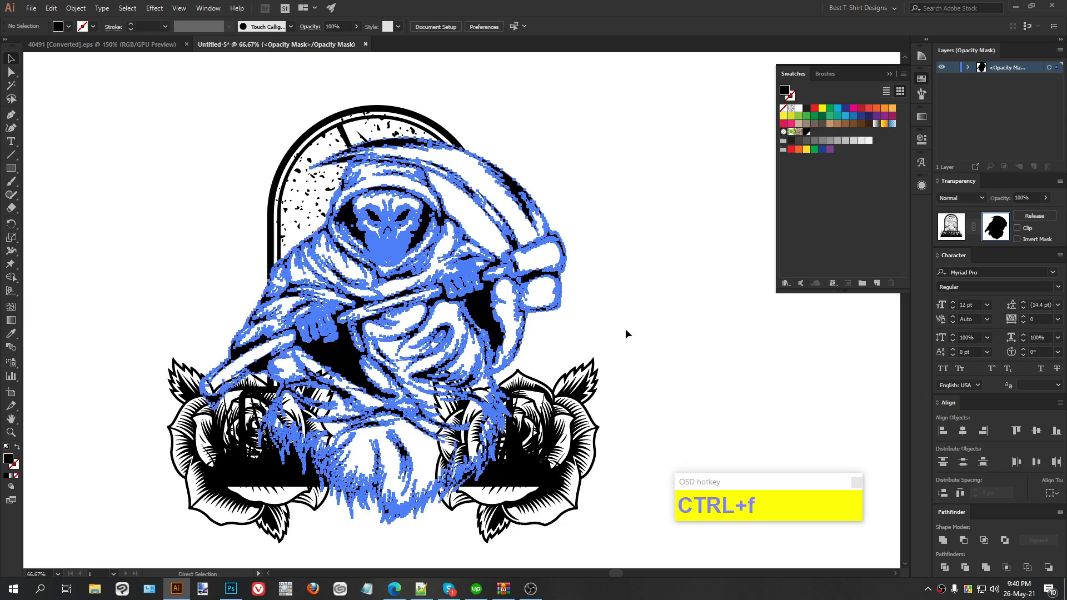
click(861, 109)
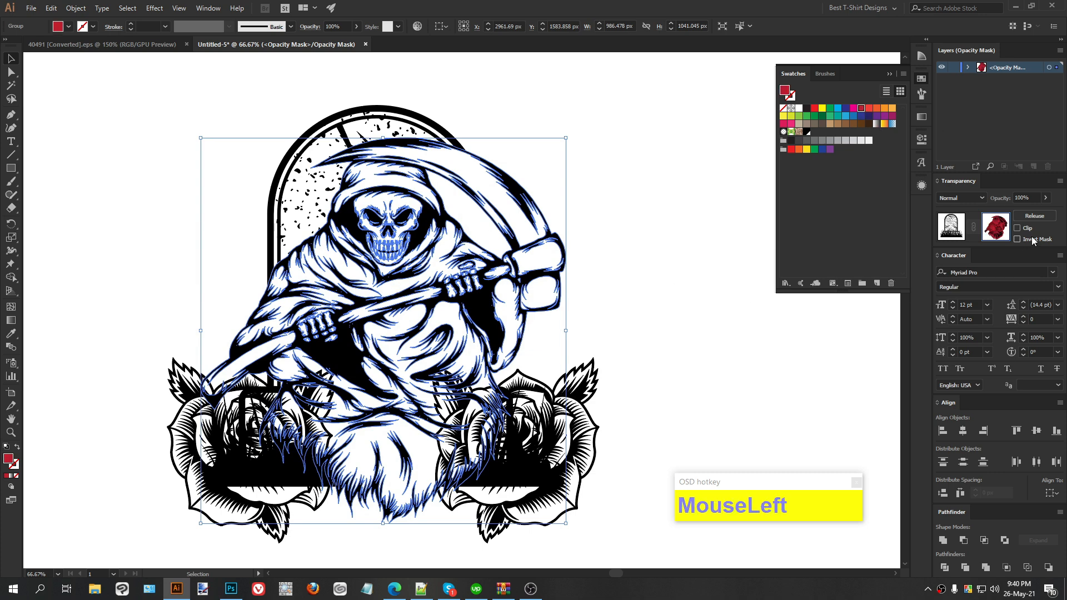
click(784, 320)
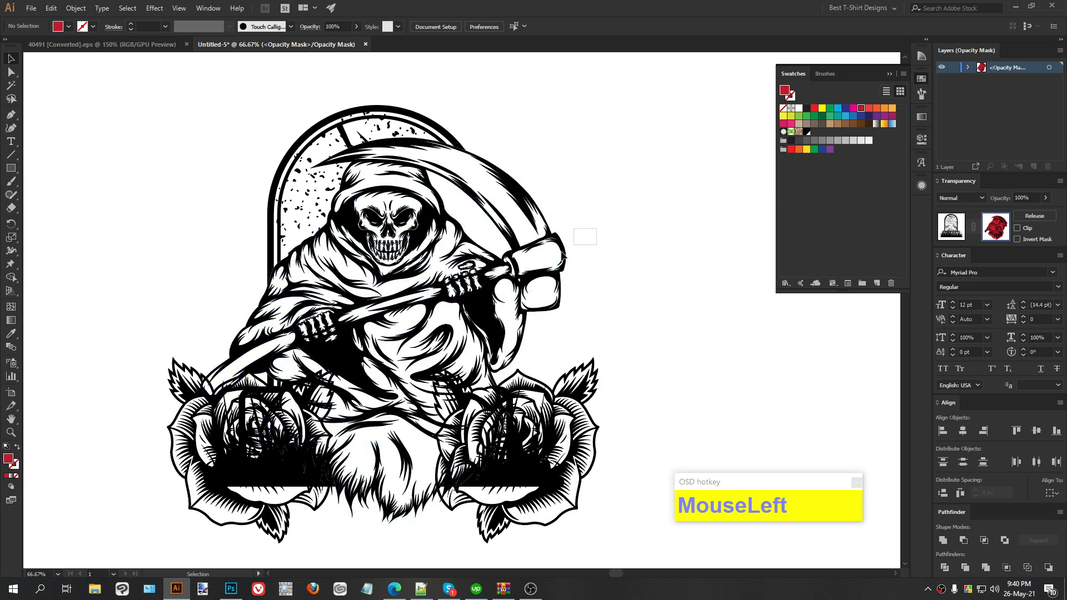
Divide the red reaper copy and the black silhouette with Pathfinder, and ungroup the resulting pieces.
click(468, 244)
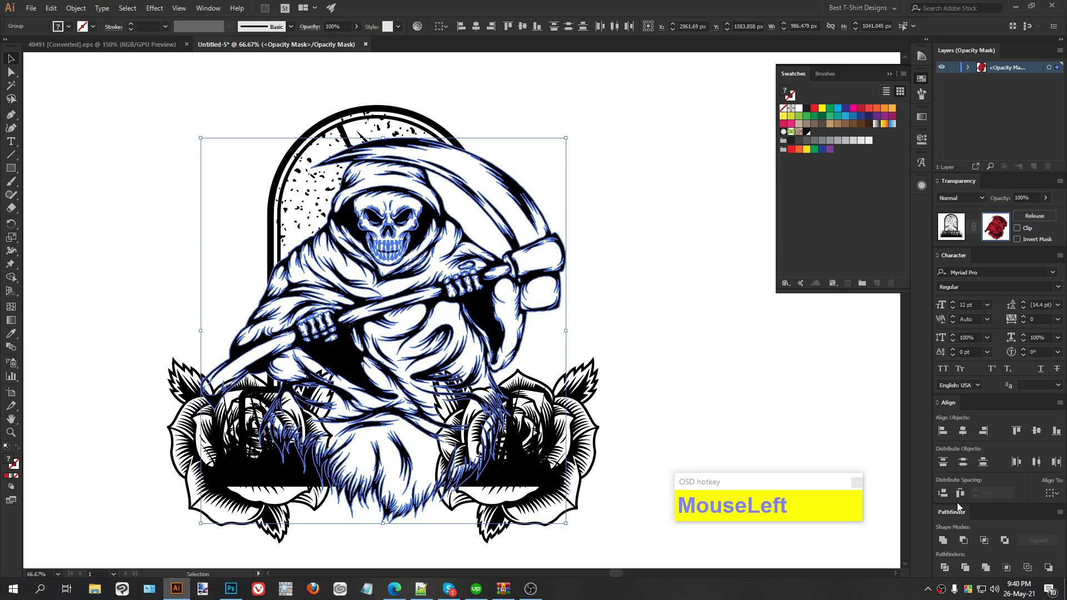
click(944, 571)
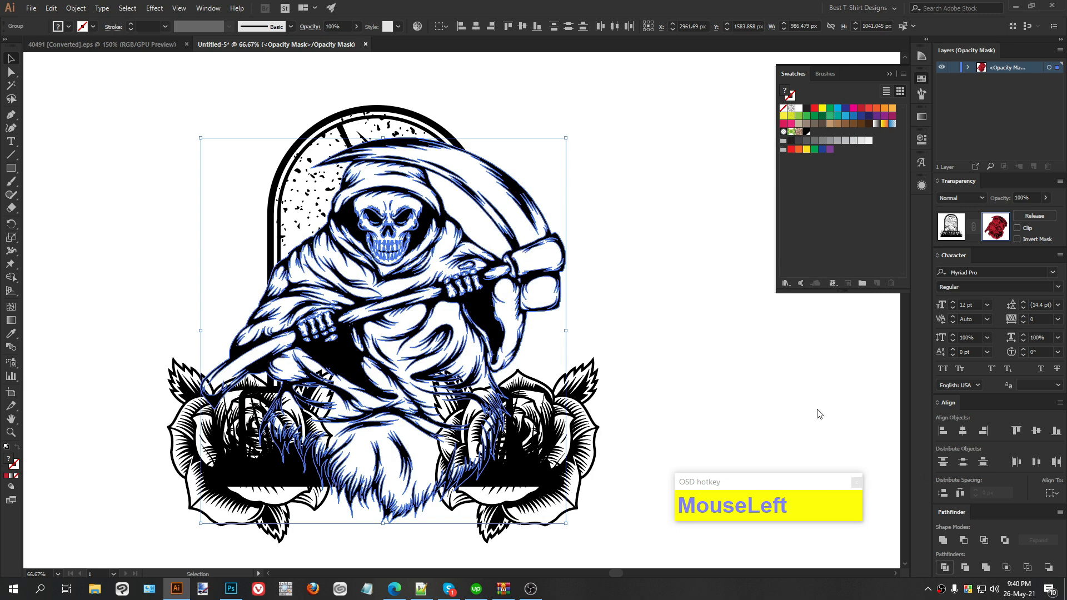
click(668, 293)
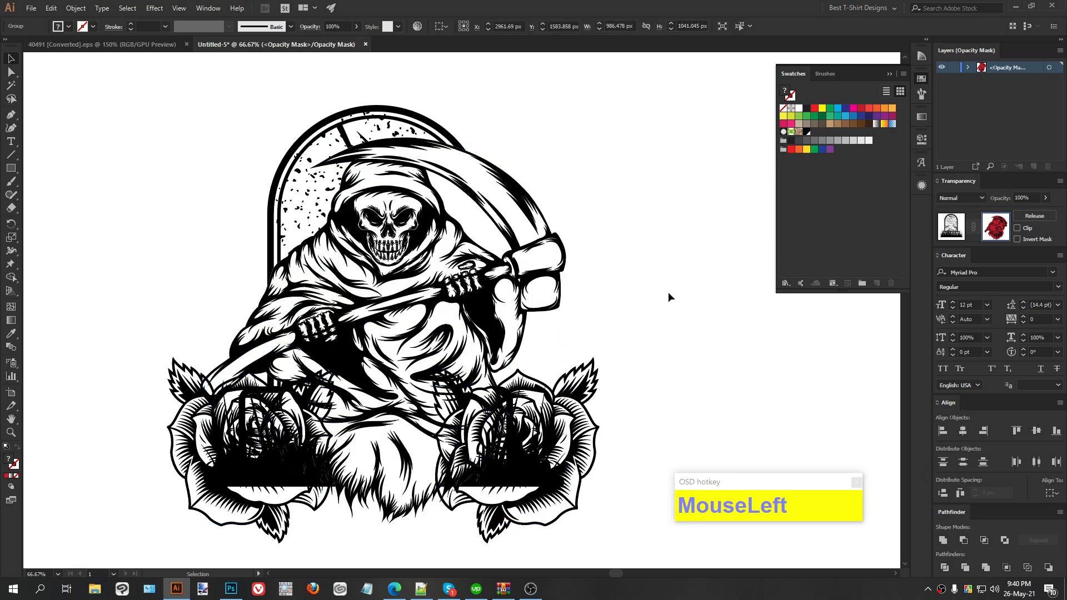
click(475, 218)
right_click(476, 218)
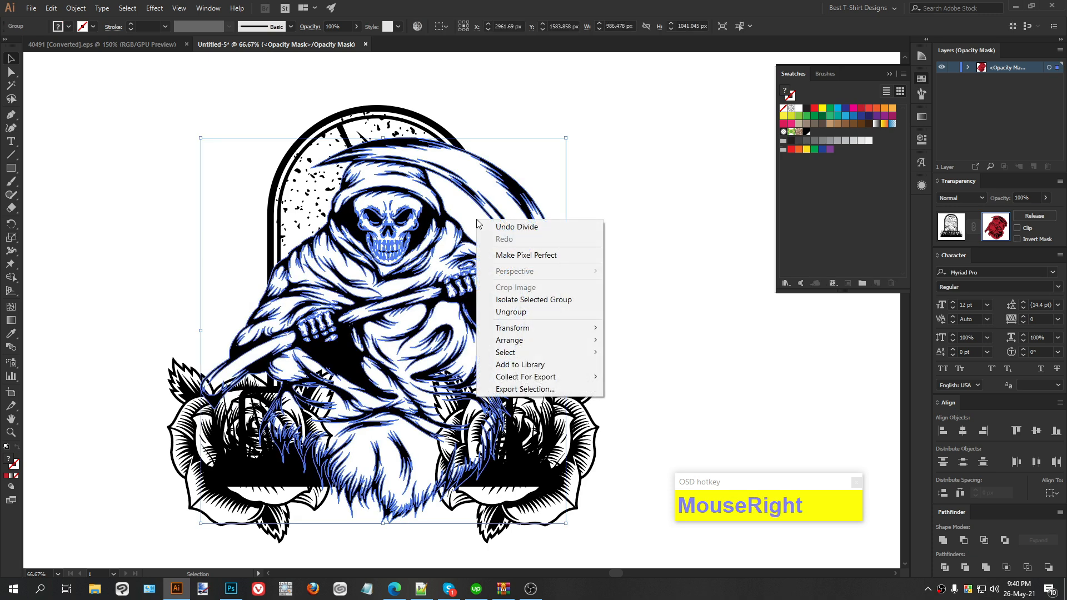
click(511, 312)
click(682, 312)
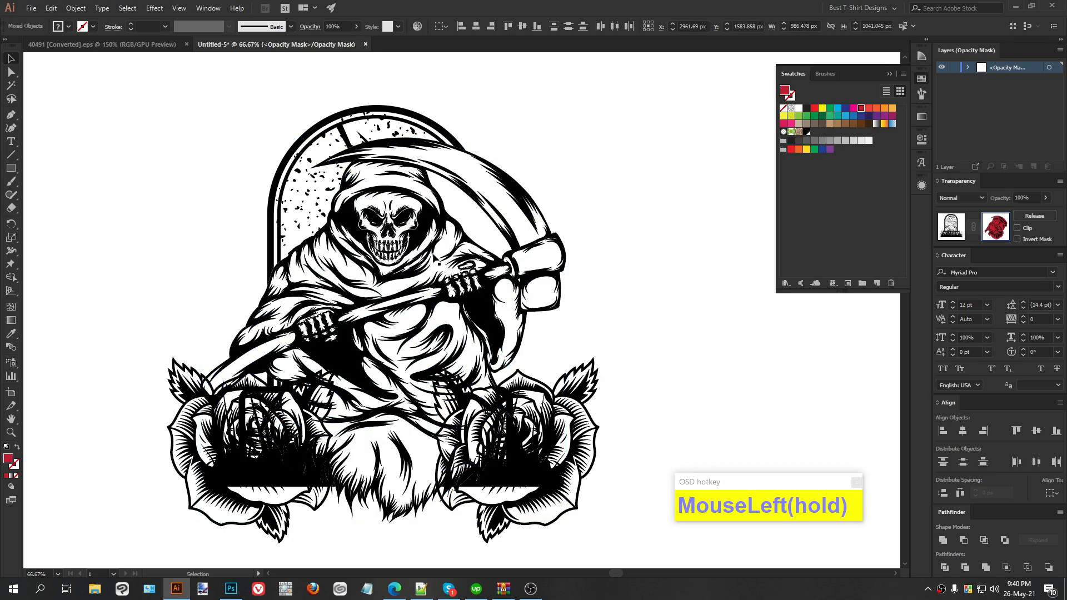
Delete the black mask piece covering the gap between the scythe blade and the reaper's hood.
click(386, 223)
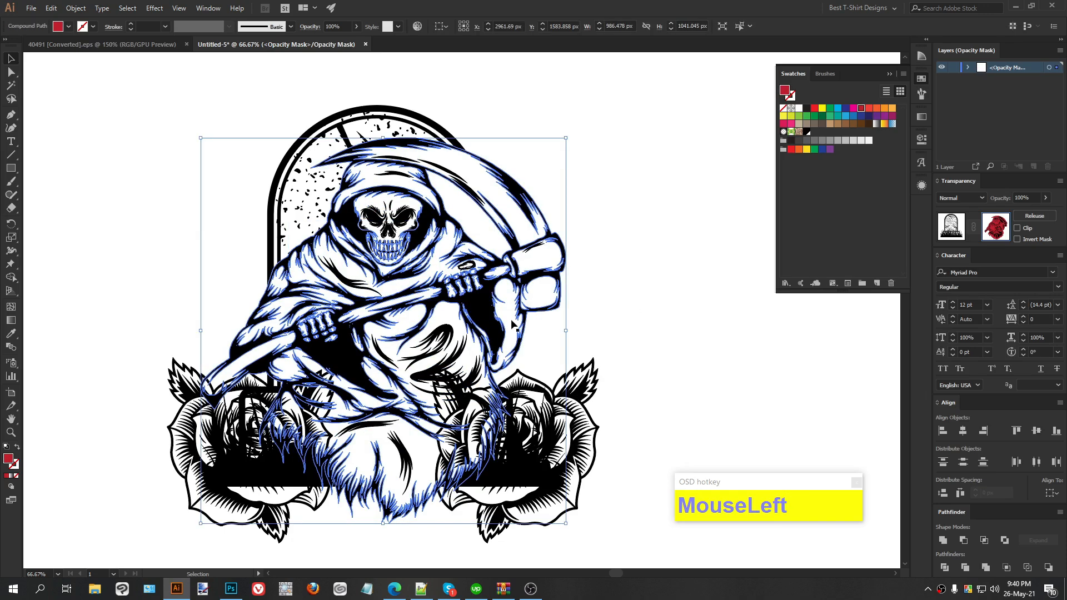
click(500, 288)
click(470, 226)
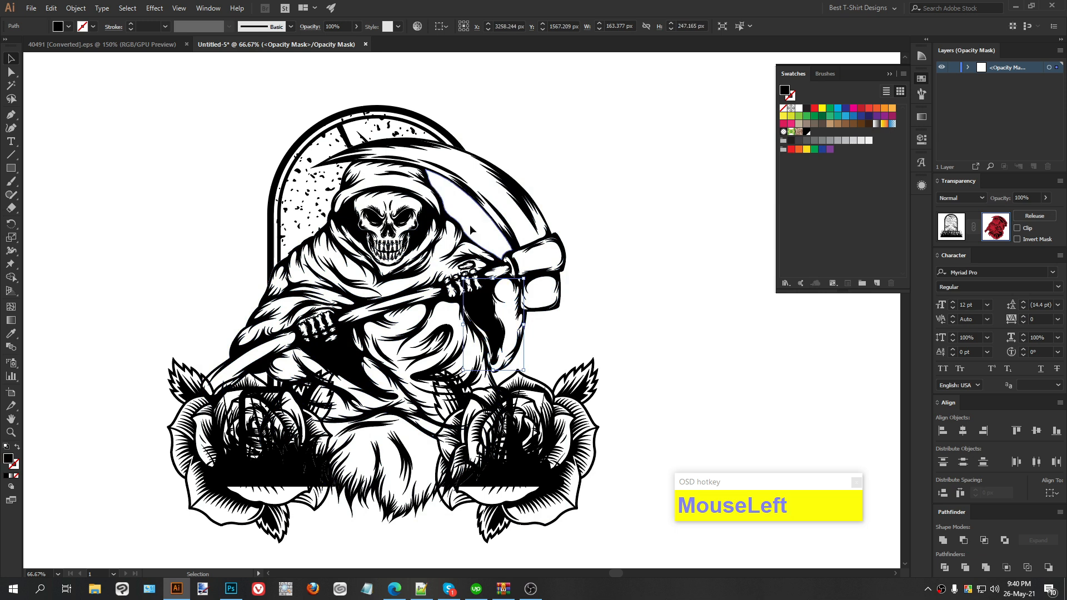
key(Delete)
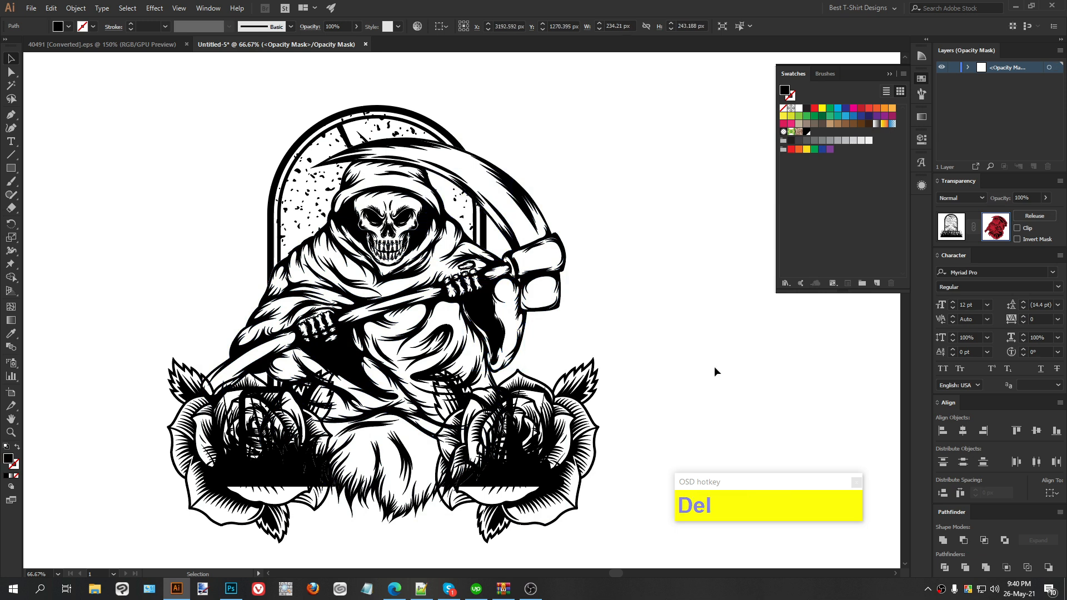
click(643, 341)
scroll(467, 150, up, 2)
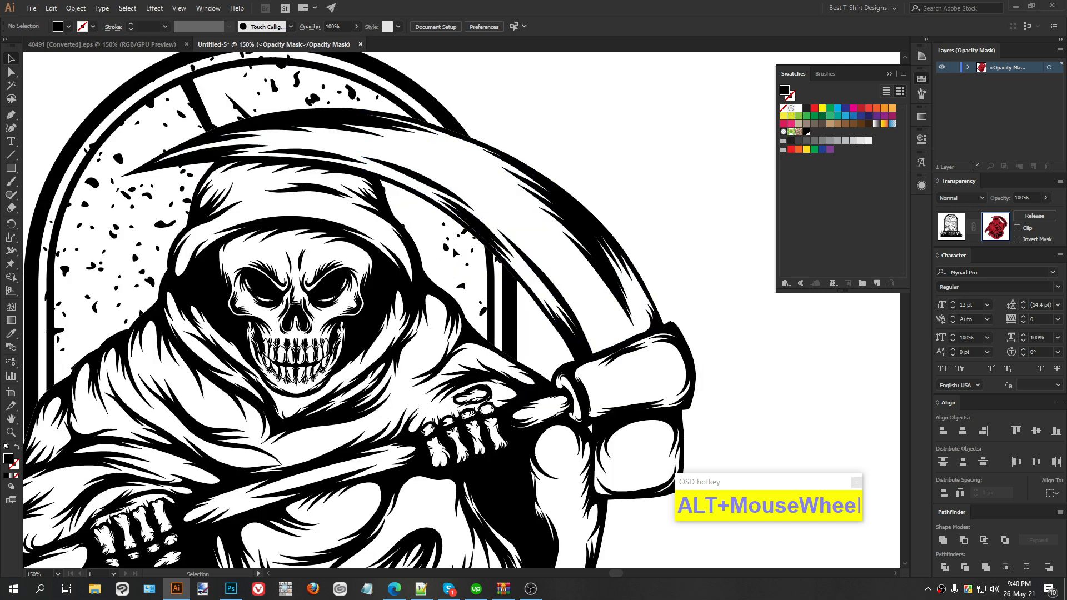
scroll(471, 247, down, 2)
click(578, 182)
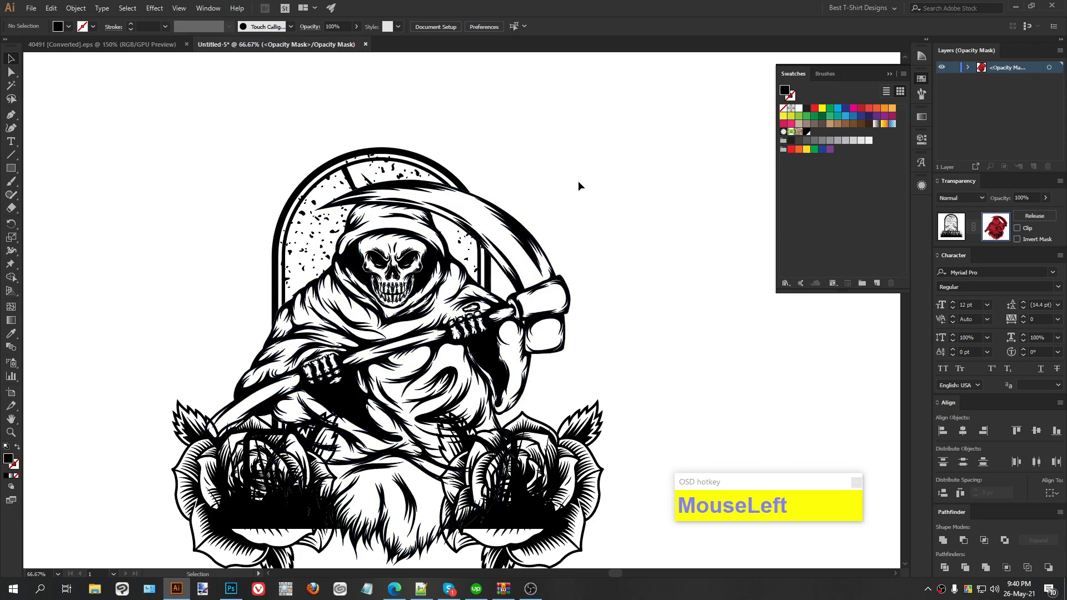
Select all the red reaper pieces inside the opacity mask by colour with the Magic Wand and delete them.
scroll(578, 181, down, 1)
click(566, 266)
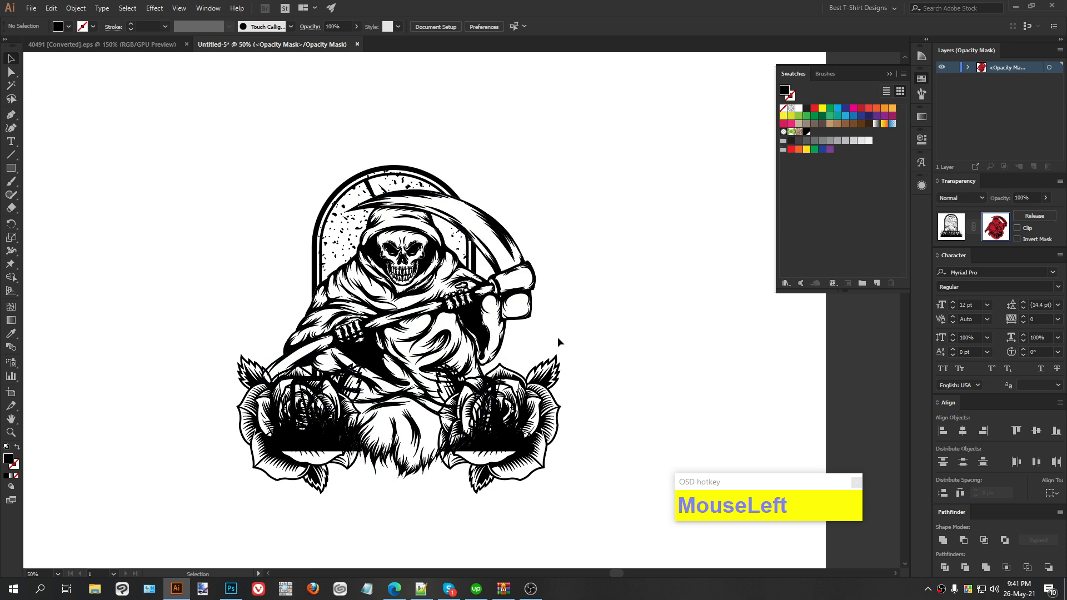
click(11, 86)
click(424, 263)
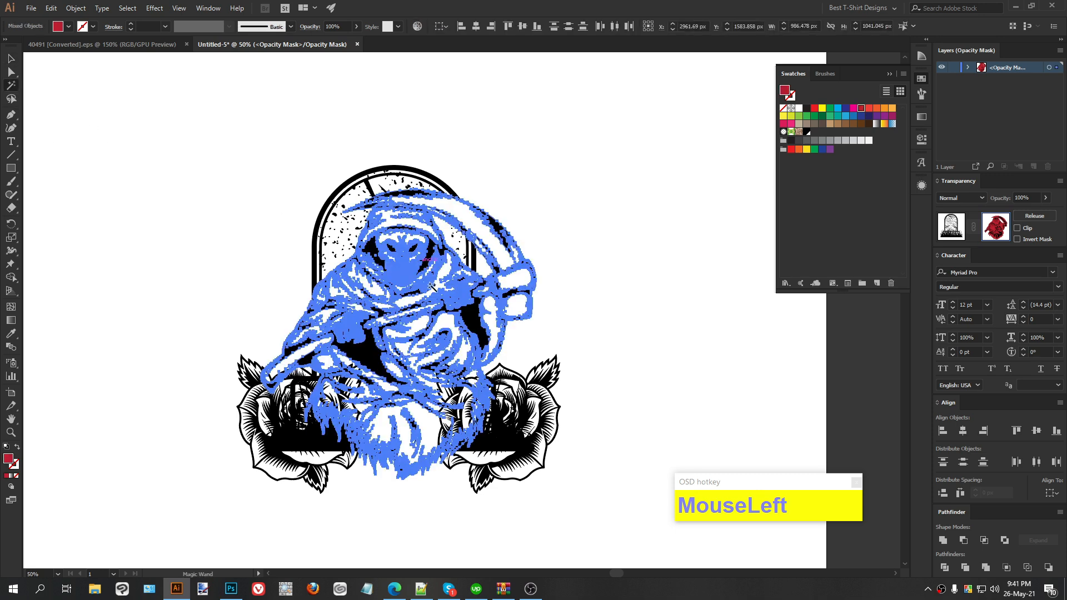
scroll(425, 263, up, 3)
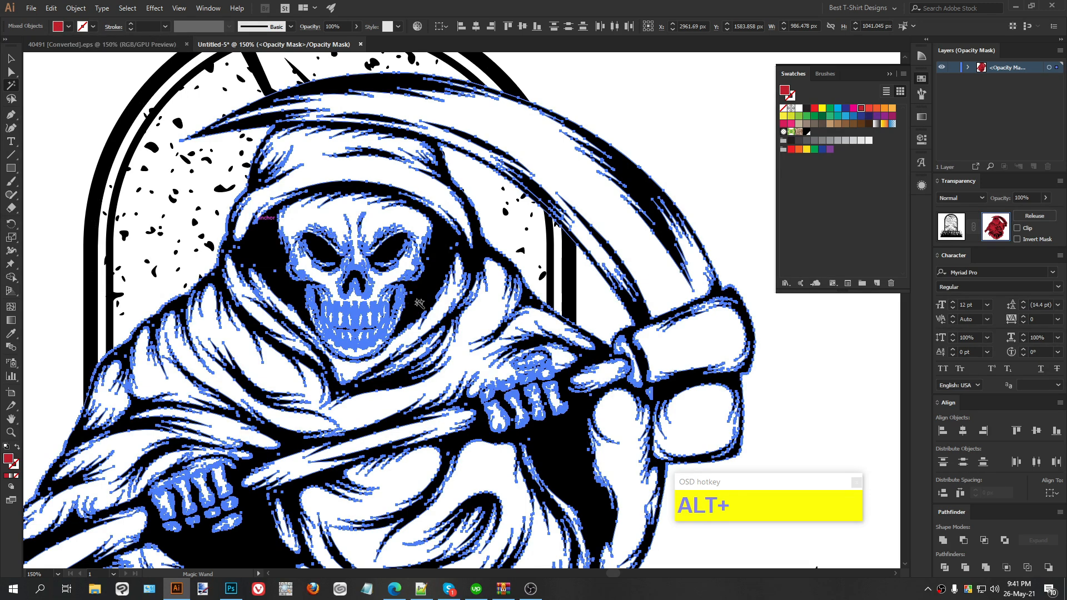
click(553, 246)
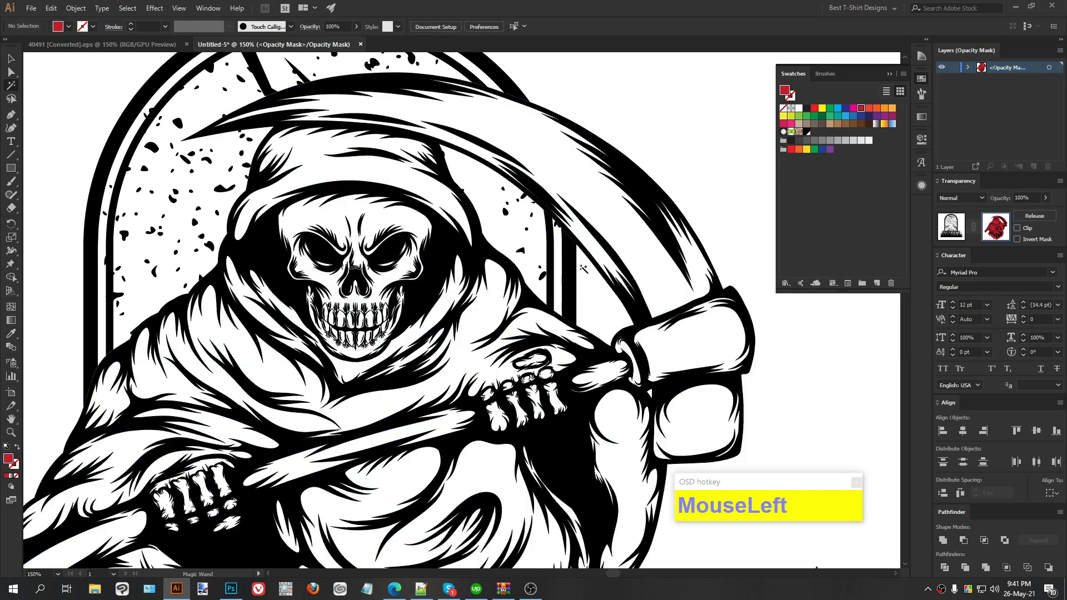
click(649, 223)
alt+scroll(484, 245, down, 1)
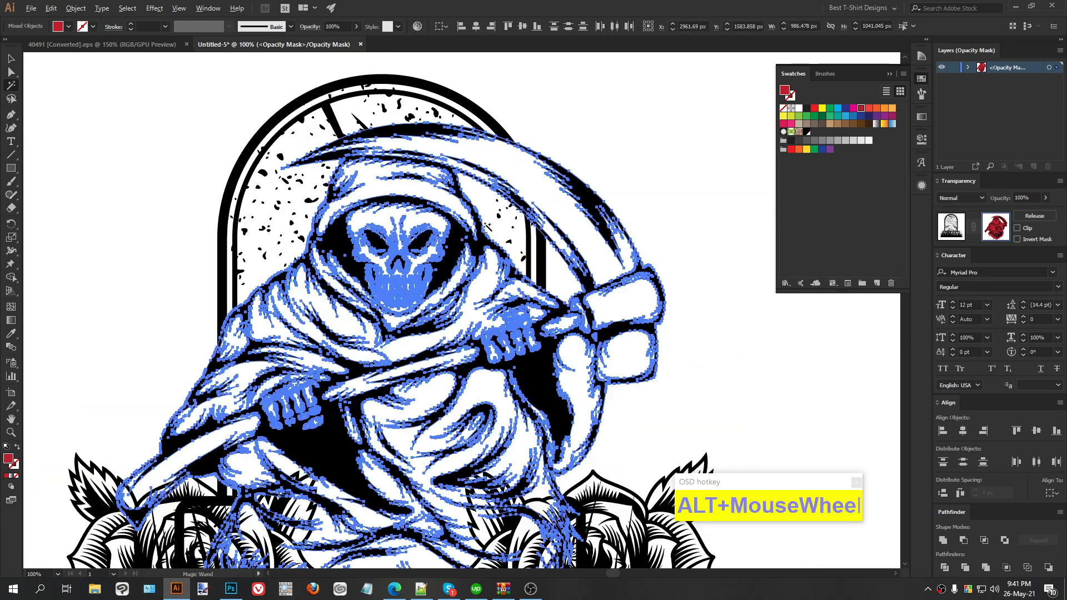
key(alt+v)
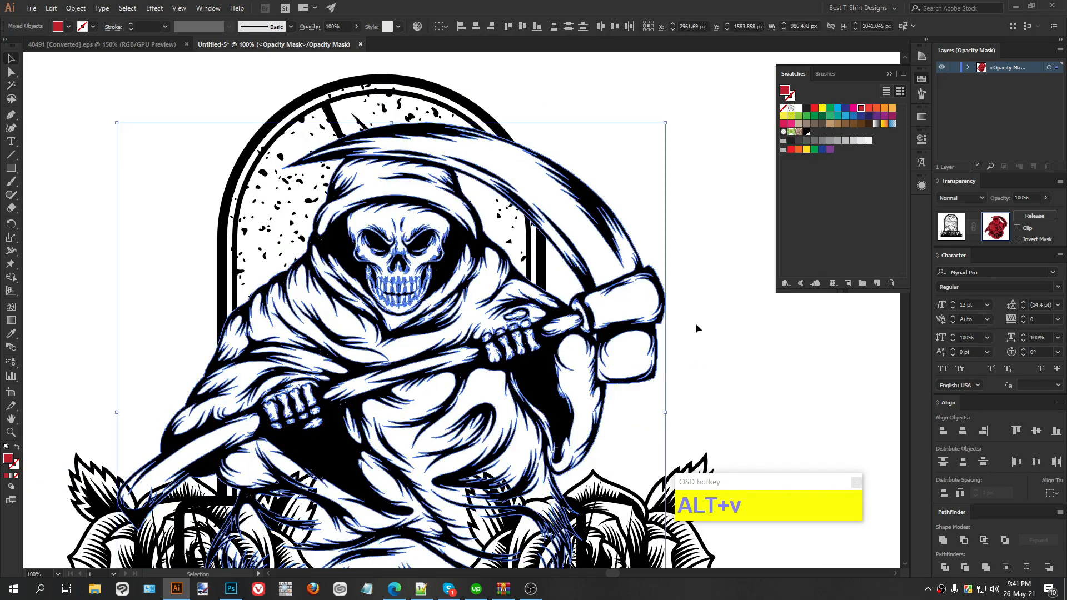
click(558, 276)
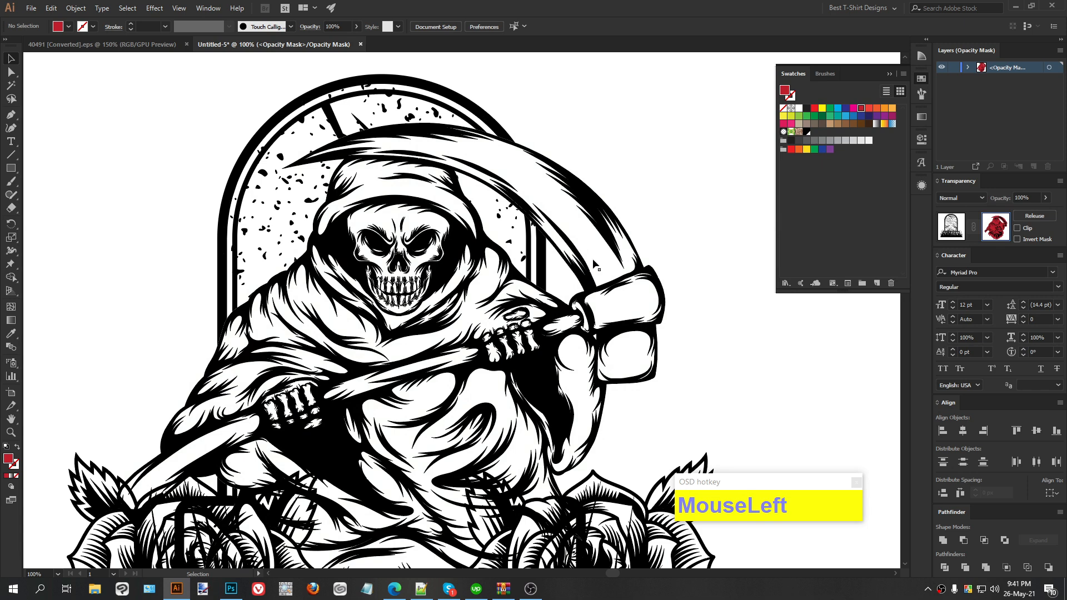
click(444, 267)
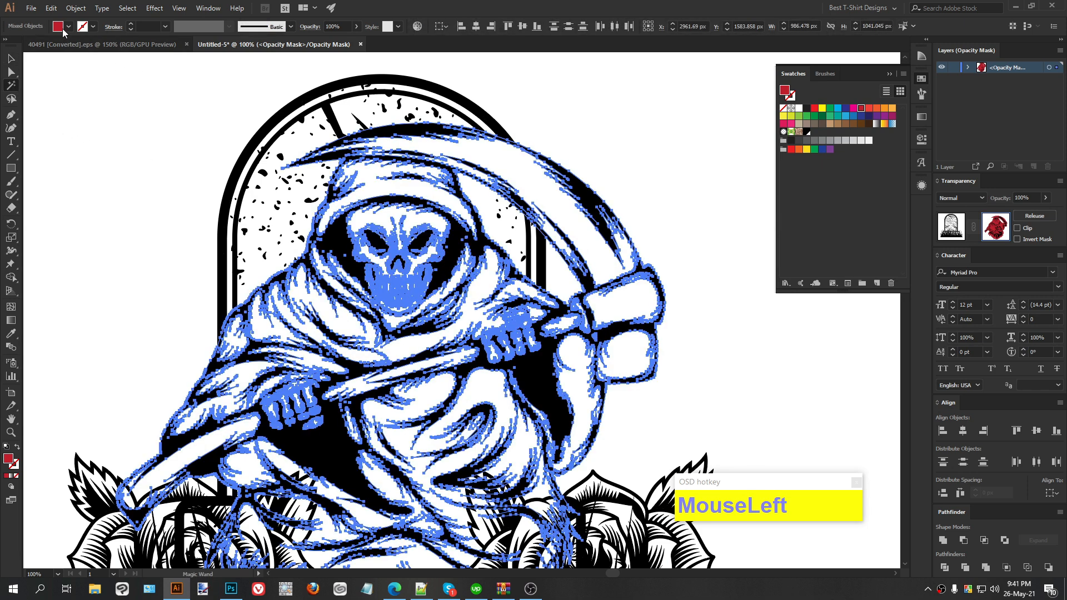
key(Delete)
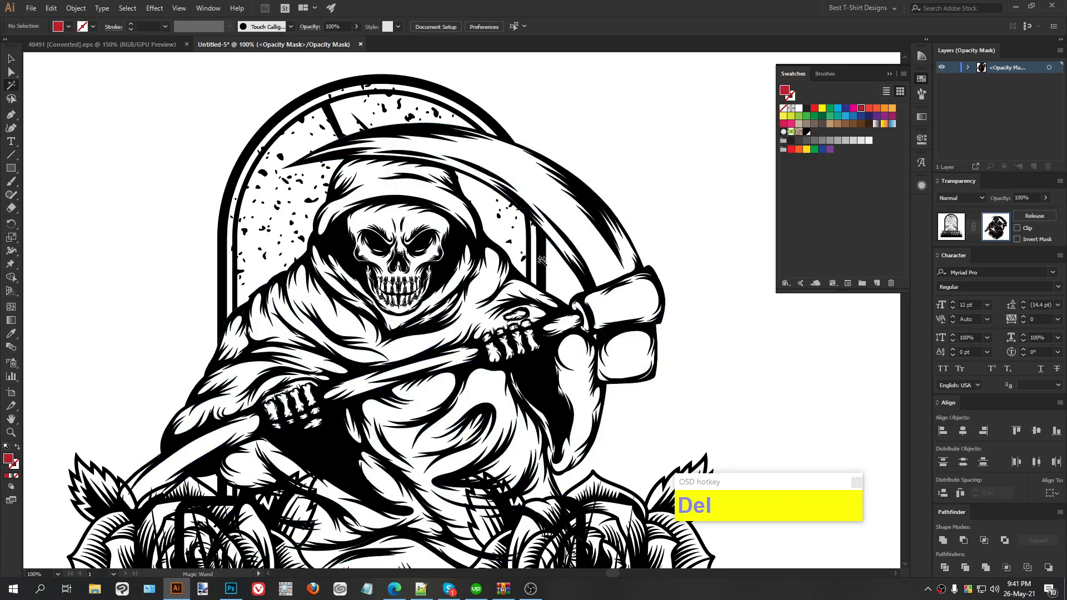
Select all the remaining pieces in the opacity mask and fill them with black (000000).
key(v)
scroll(645, 338, down, 1)
click(653, 337)
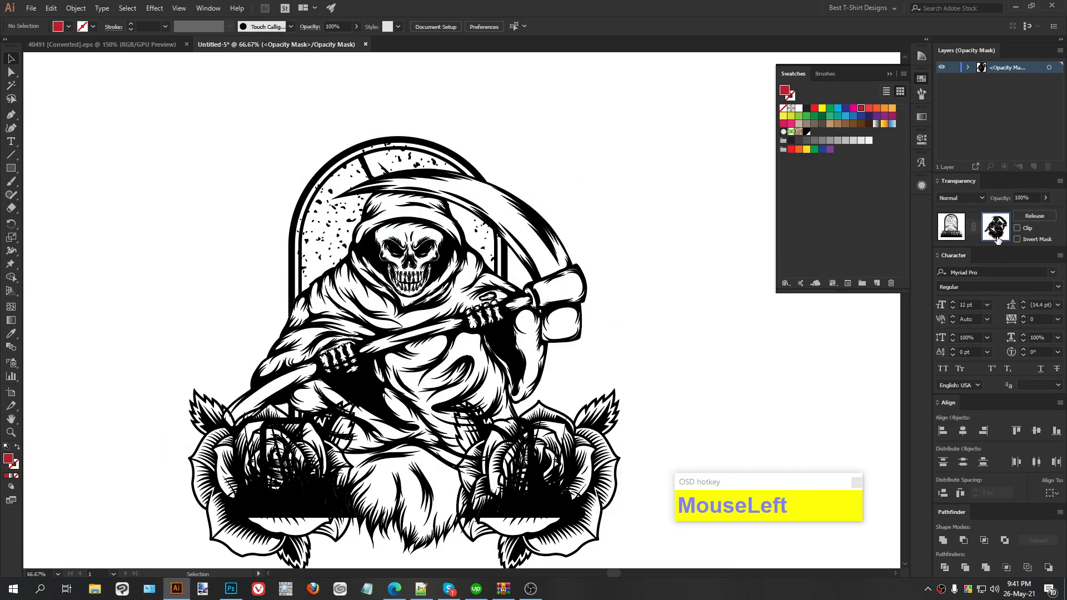
drag(641, 376, 139, 218)
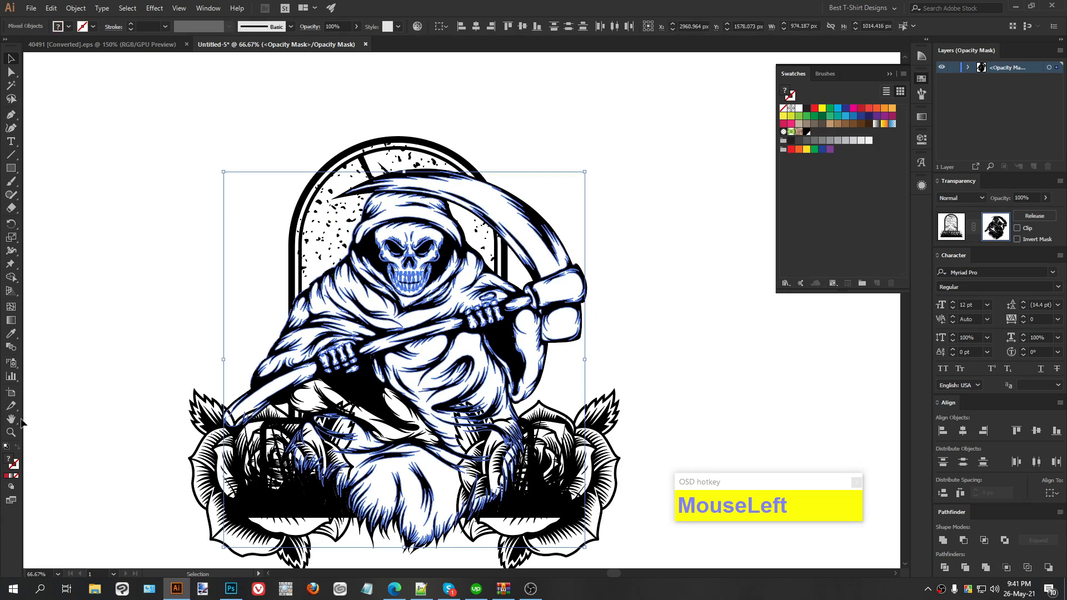
double_click(9, 463)
drag(364, 377, 369, 376)
click(640, 224)
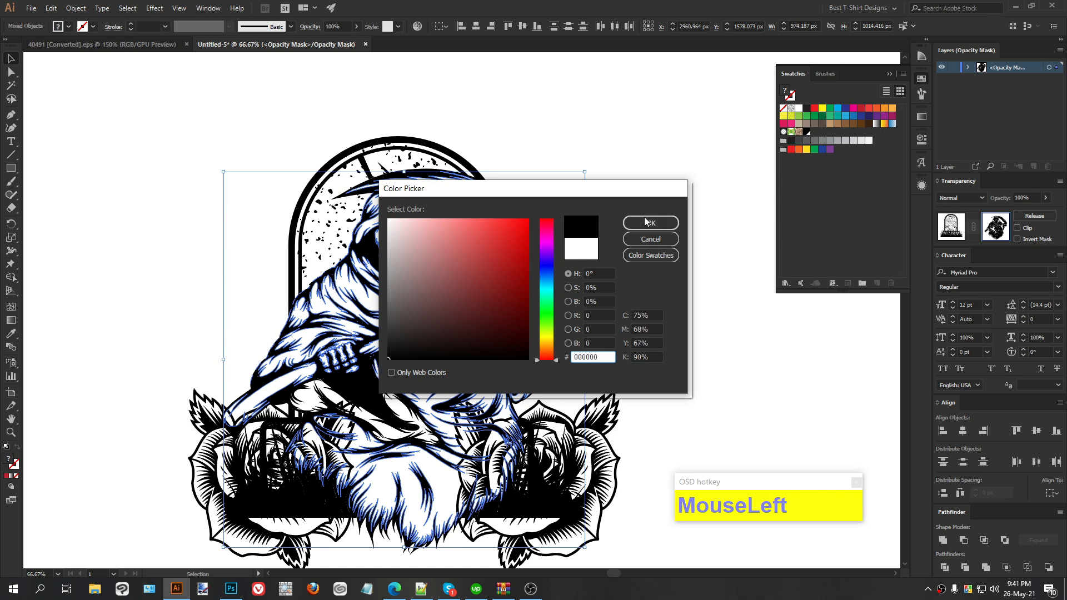
click(685, 326)
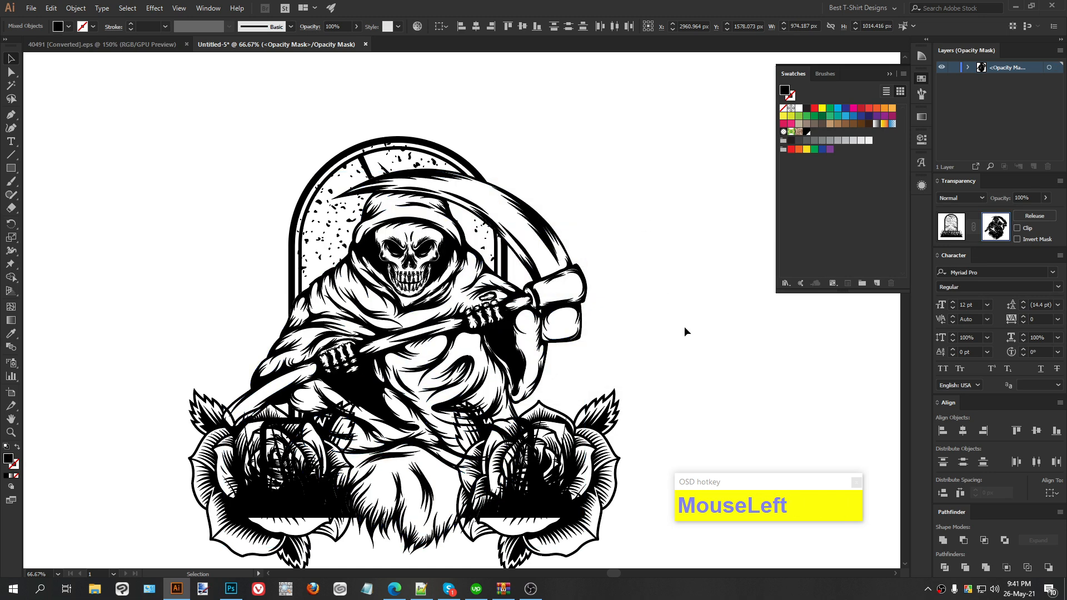
scroll(652, 297, down, 1)
click(652, 297)
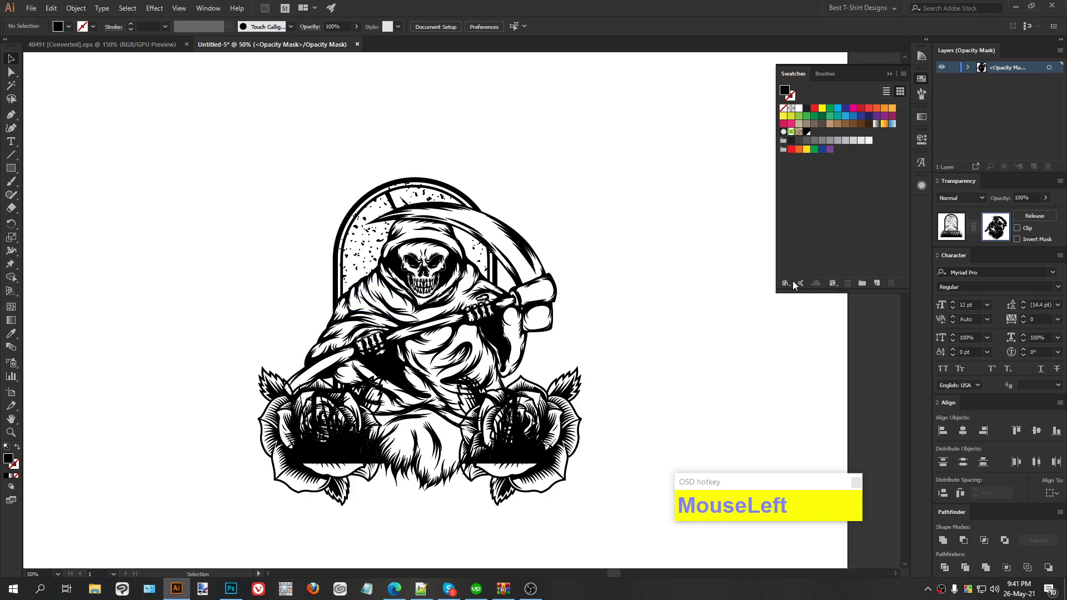
Leave opacity mask editing and move the pair of roses off the reaper to the blank area on its left.
click(952, 227)
click(687, 382)
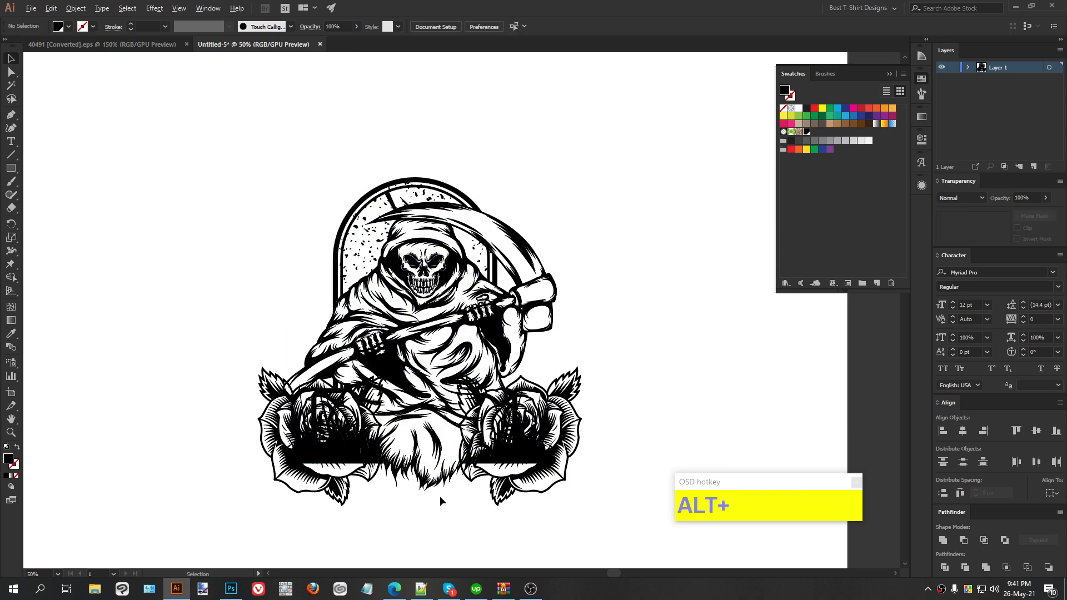
scroll(439, 496, up, 1)
click(617, 427)
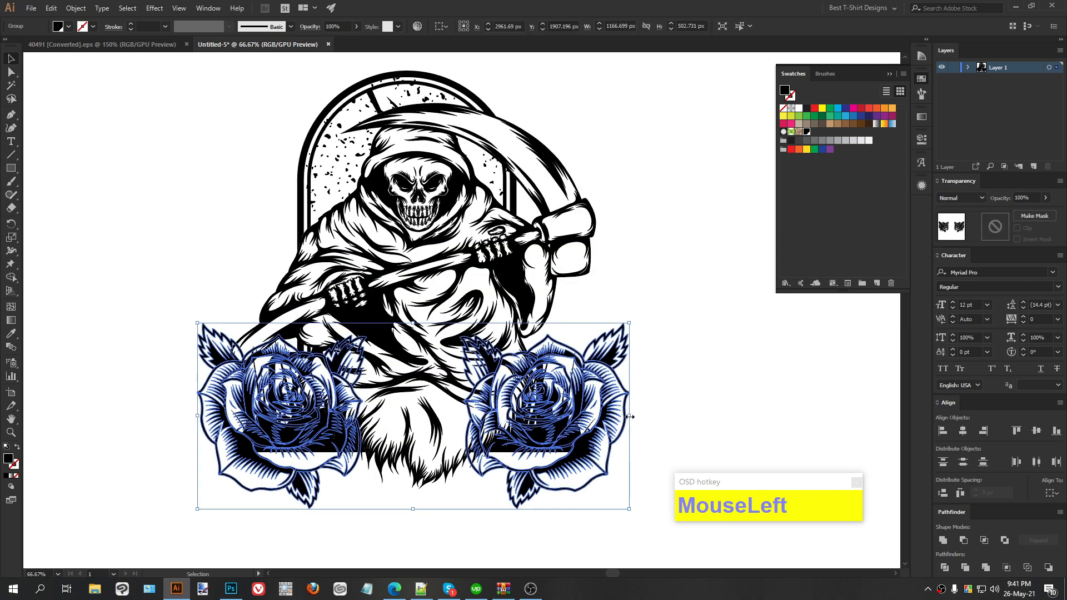
scroll(634, 419, down, 2)
drag(622, 419, 350, 322)
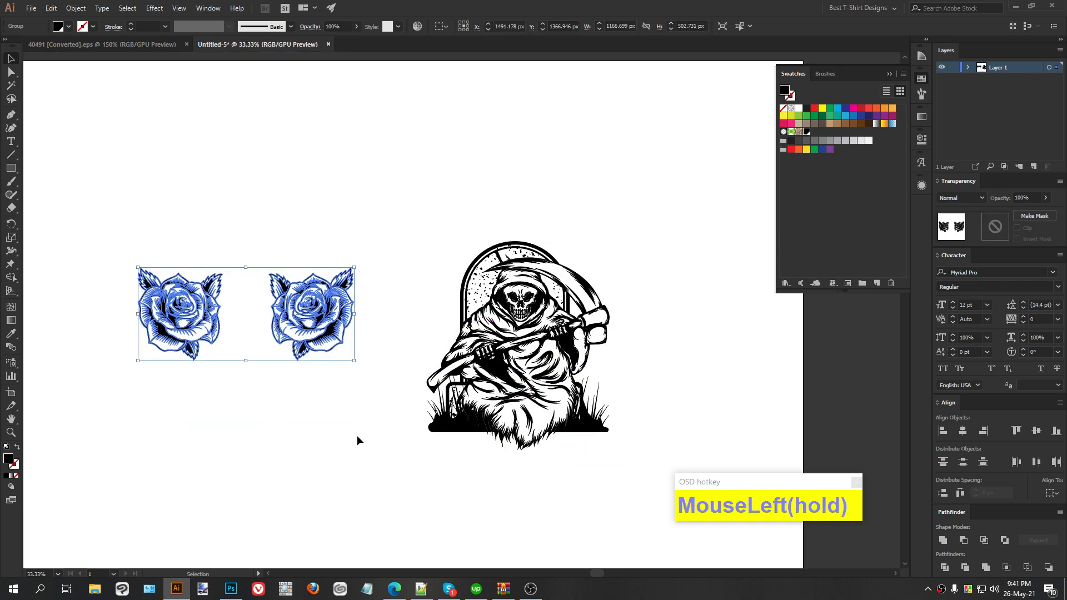
click(358, 436)
scroll(647, 359, up, 1)
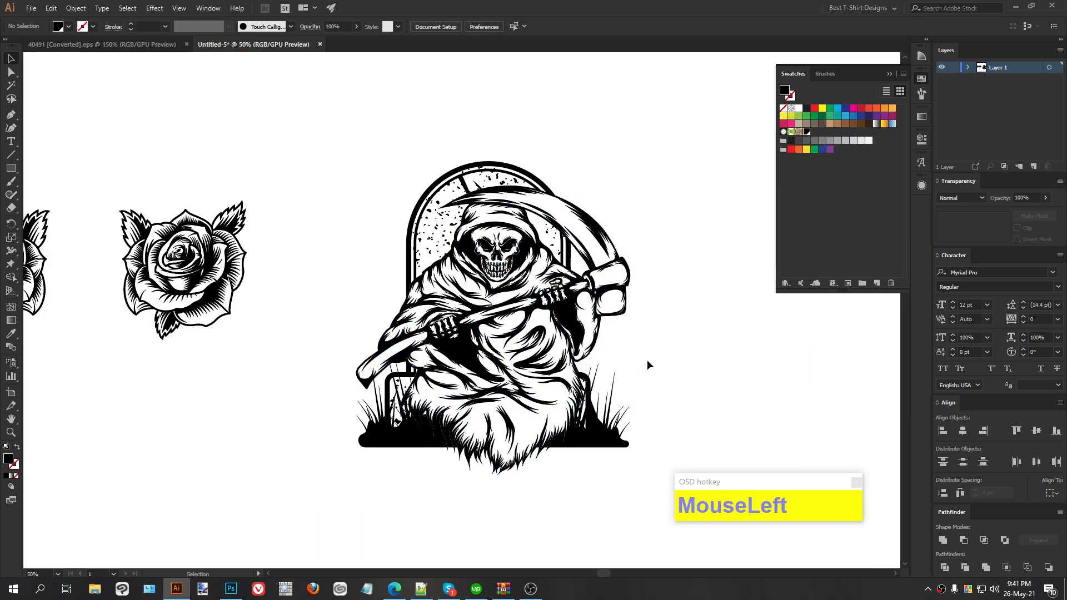
Ungroup the pair of roses beside the reaper.
drag(648, 360, 480, 444)
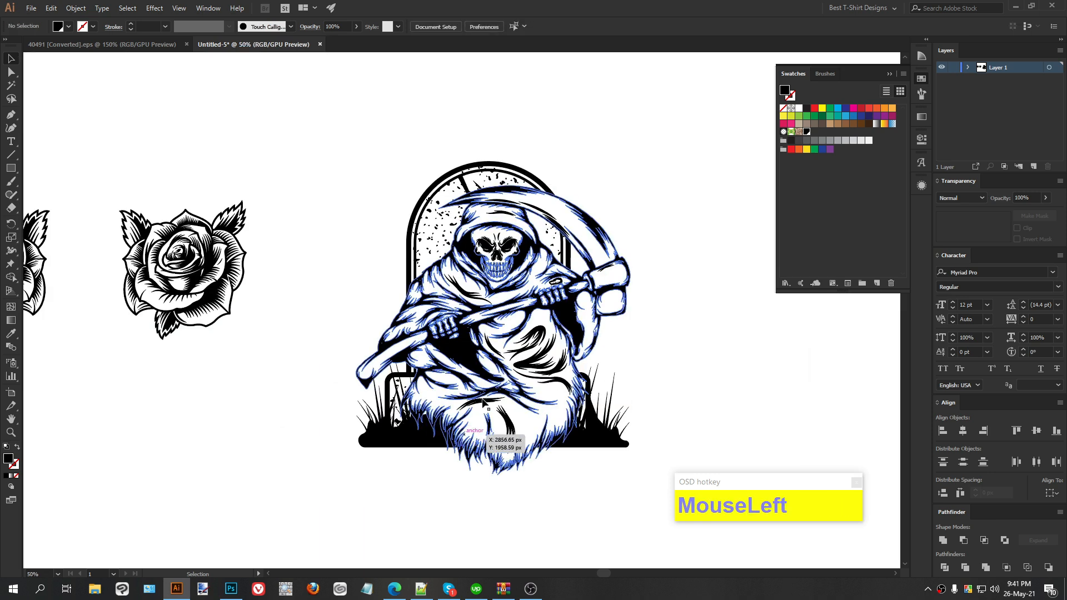
click(402, 486)
click(489, 448)
click(238, 293)
click(205, 295)
right_click(203, 293)
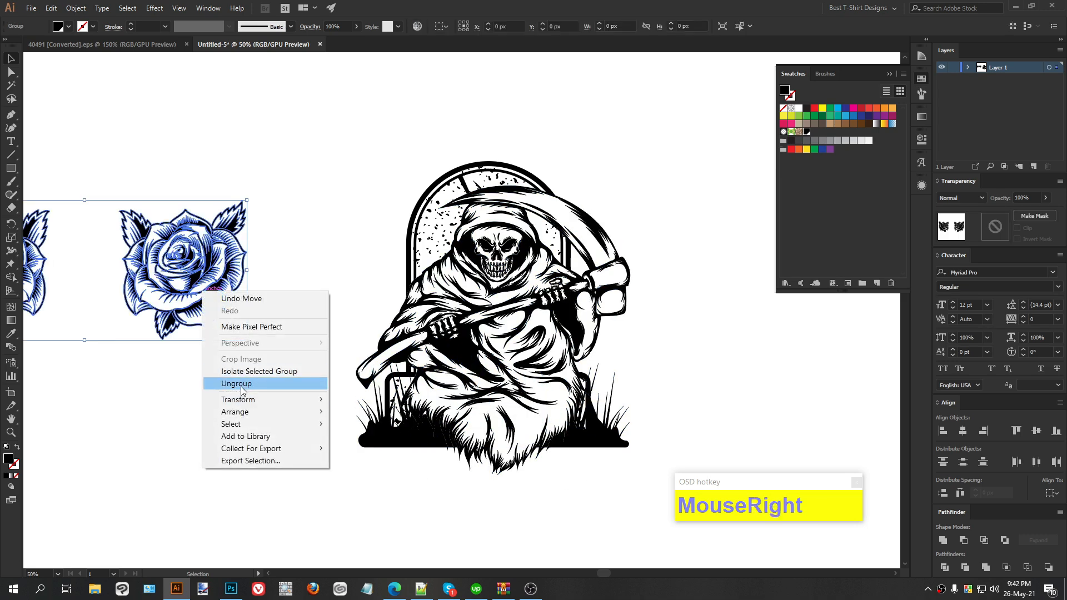
click(267, 379)
Place one rose over the lower right of the reaper design and scale it to about 416 by 456 px.
click(229, 283)
drag(230, 283, 610, 394)
drag(638, 442, 680, 482)
Duplicate the resized rose to the lower left of the reaper and reflect the copy across the vertical axis.
mouse_move(641, 428)
mouse_down()
mouse_move(614, 437)
mouse_move(576, 420)
mouse_move(461, 416)
mouse_up()
click(684, 432)
key(ctrl+r)
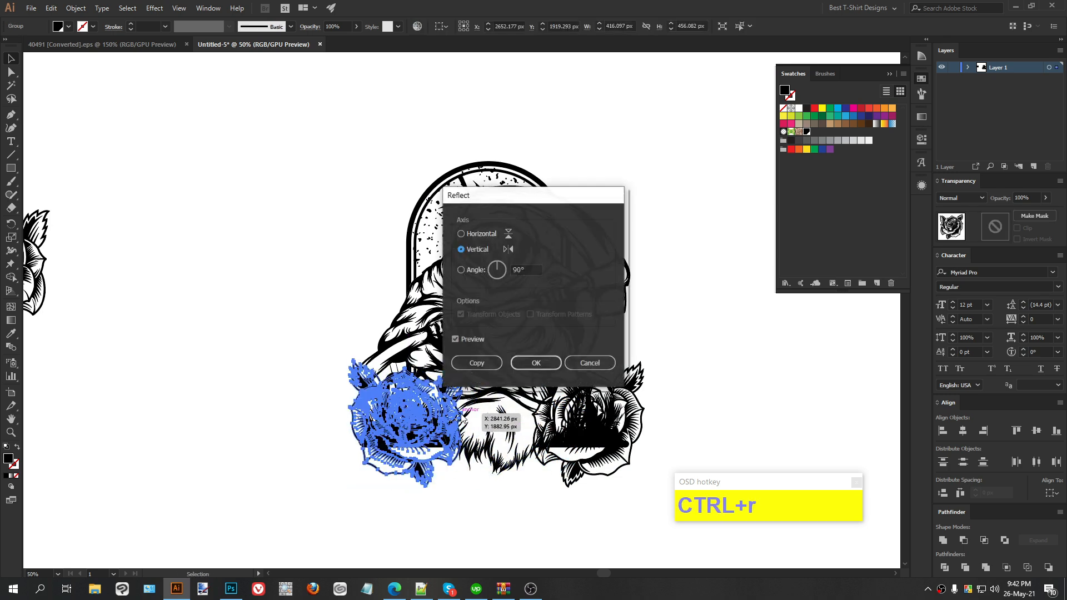
click(537, 362)
Nudge the mirrored rose left in small increments to balance the two roses around the reaper, and deselect it.
key(Right)
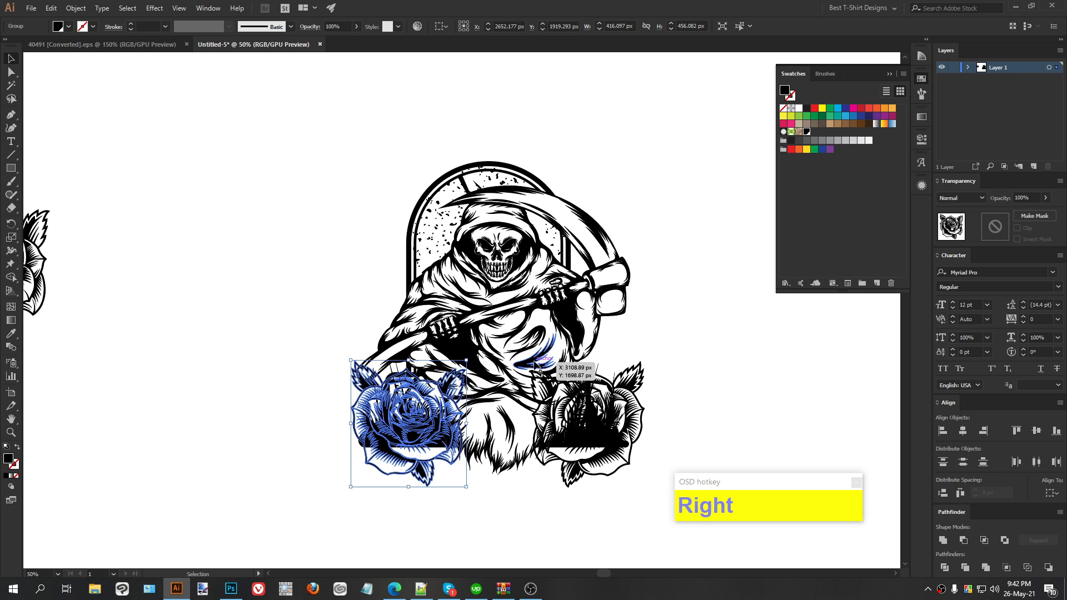
key(Right)
key(Left)
key(Left)
key(Left)
key(Left)
key(Left)
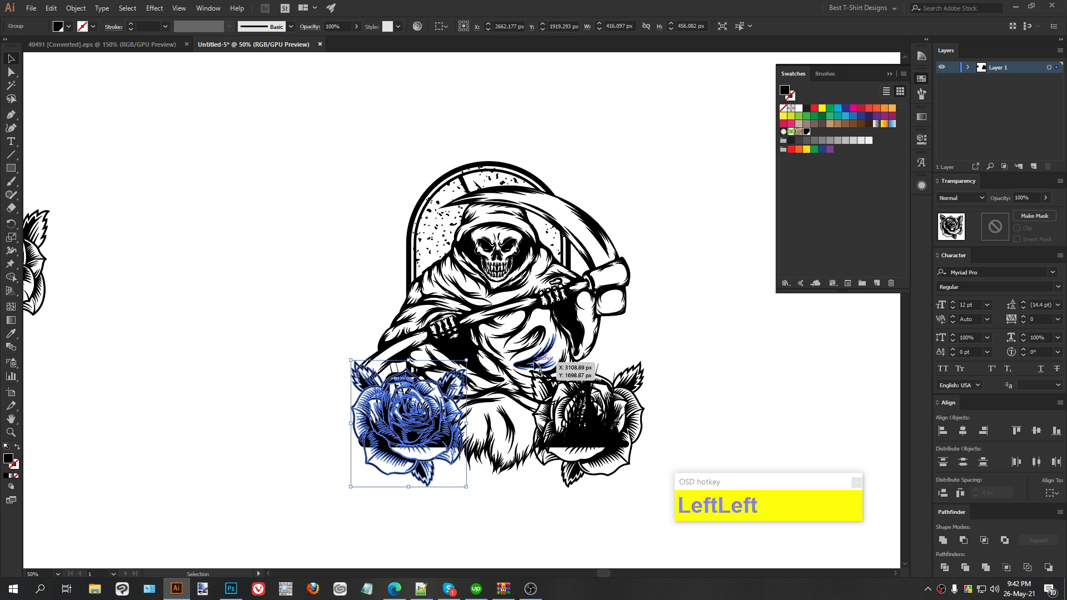
key(Left)
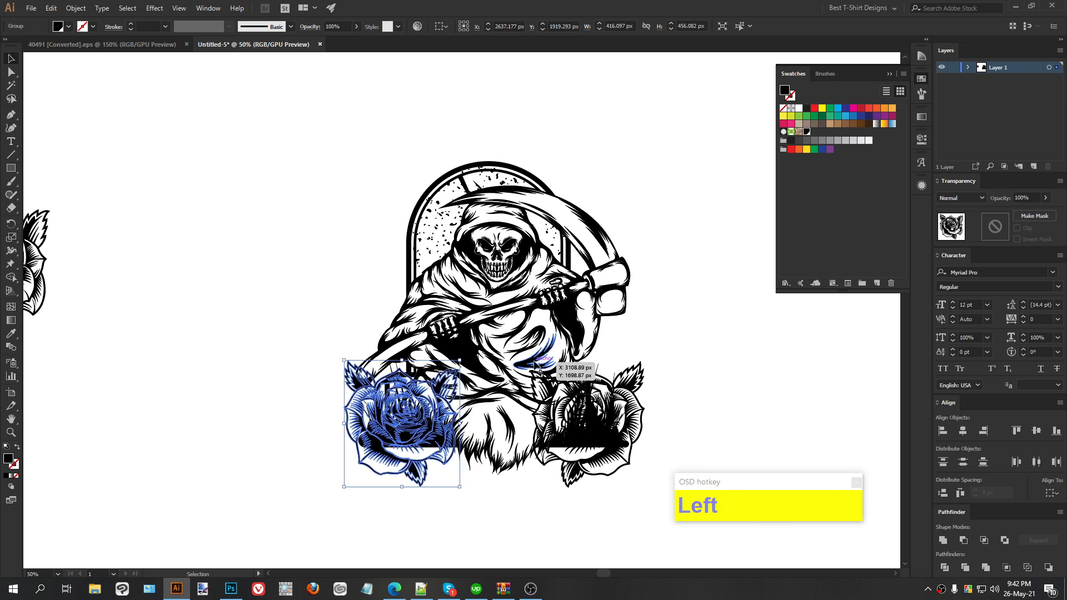
scroll(578, 454, up, 1)
drag(680, 351, 646, 346)
click(732, 359)
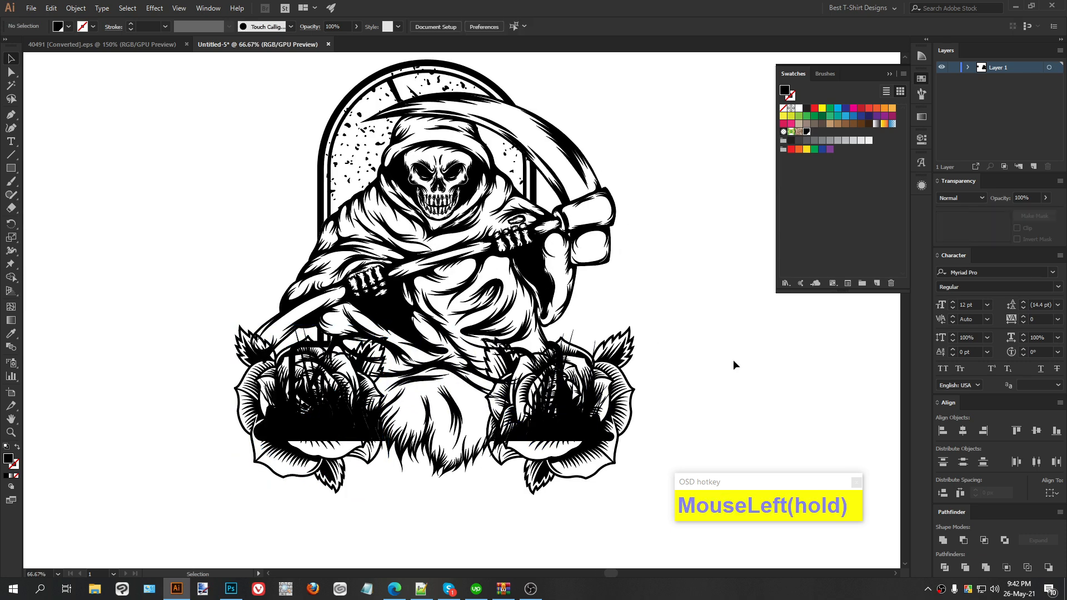
Copy both roses and paste them in front inside the tombstone's opacity mask.
click(628, 351)
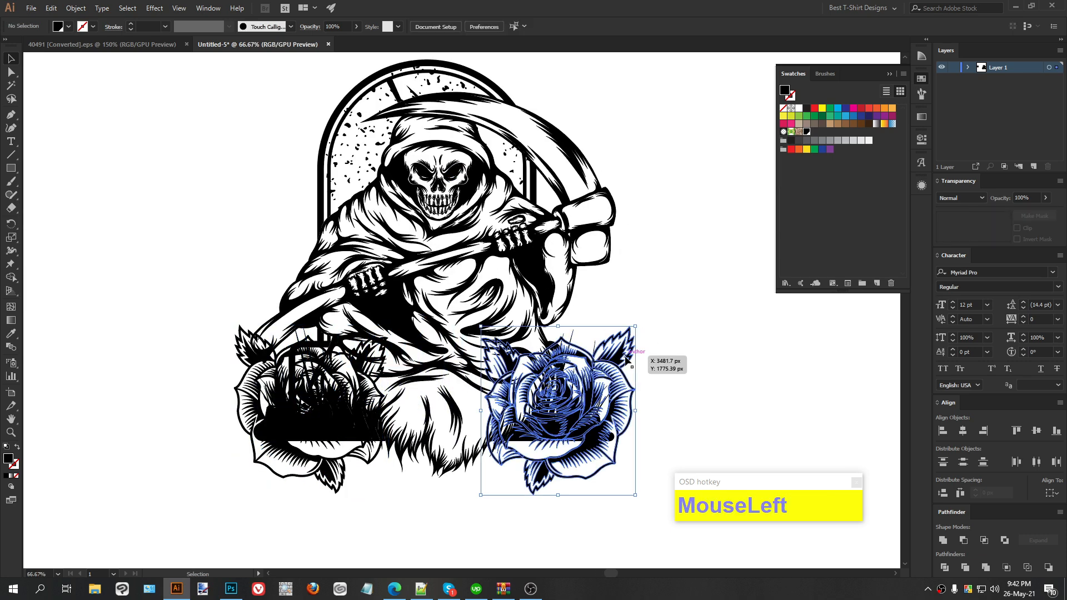
shift+click(315, 467)
key(ctrl+c)
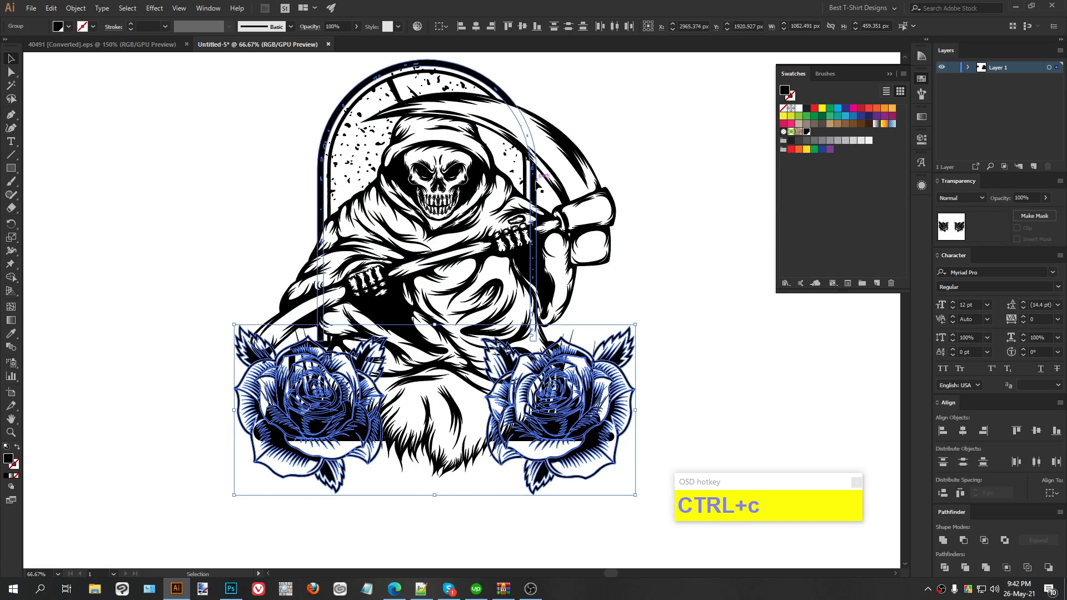
click(536, 184)
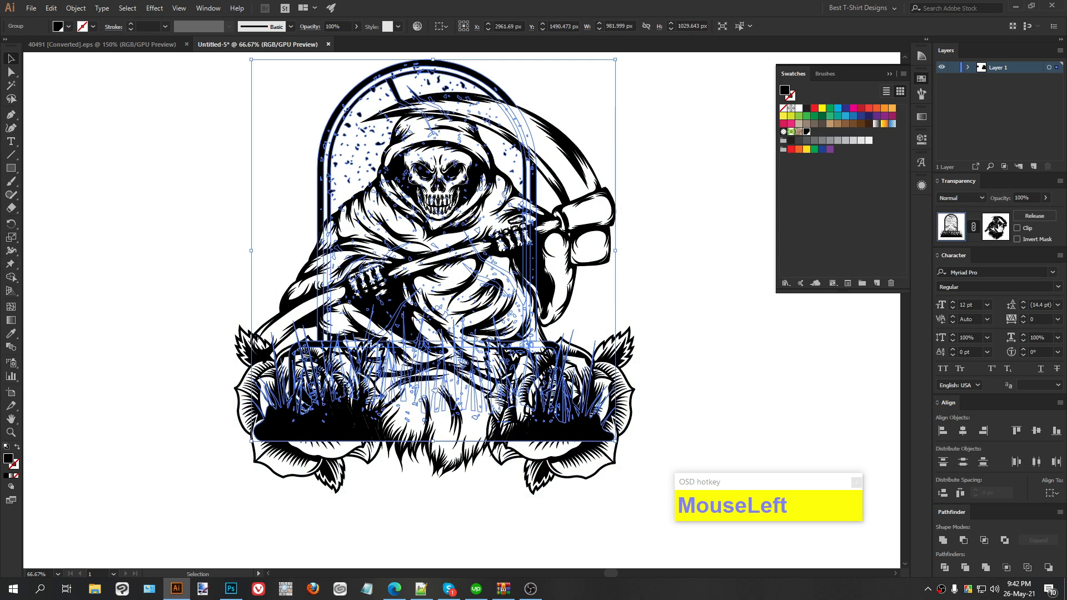
click(996, 226)
key(ctrl)
key(ctrl+f)
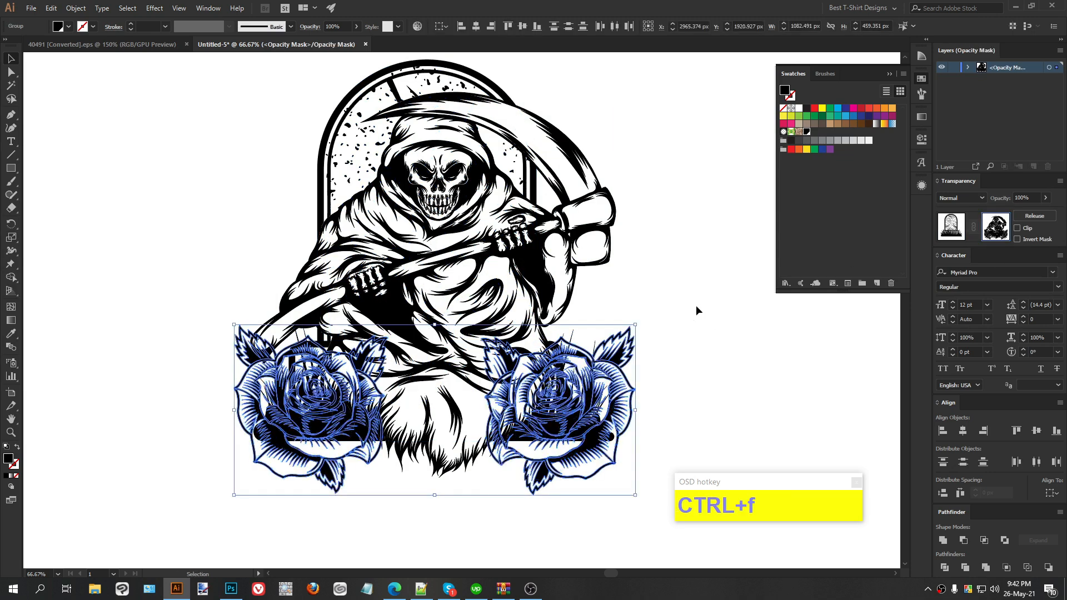
Merge the pasted roses into solid black silhouettes with Pathfinder and leave opacity mask editing.
click(985, 568)
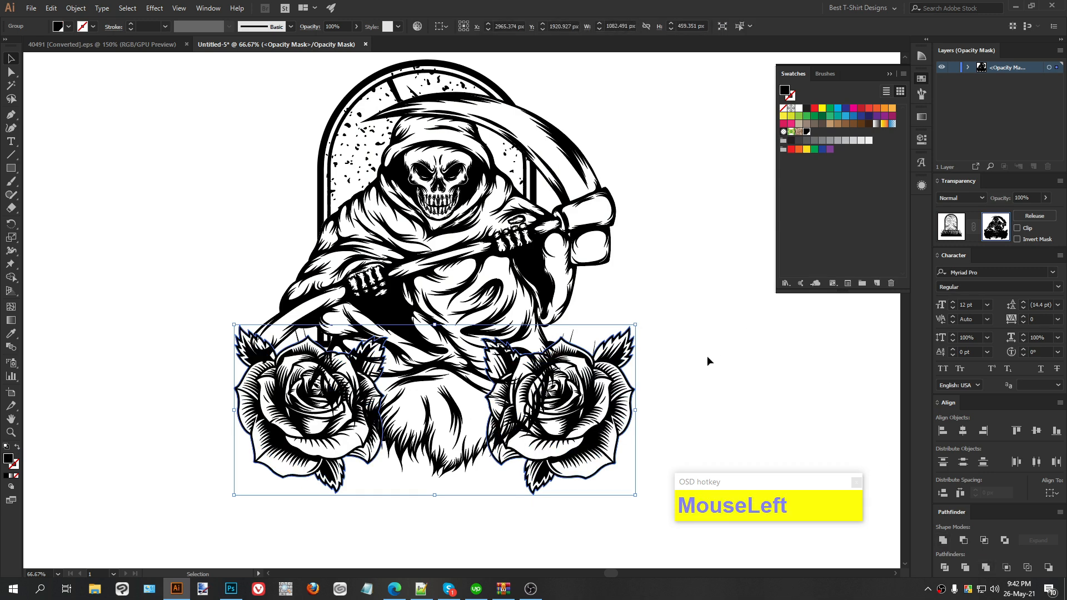
double_click(10, 461)
click(651, 240)
click(957, 232)
click(688, 355)
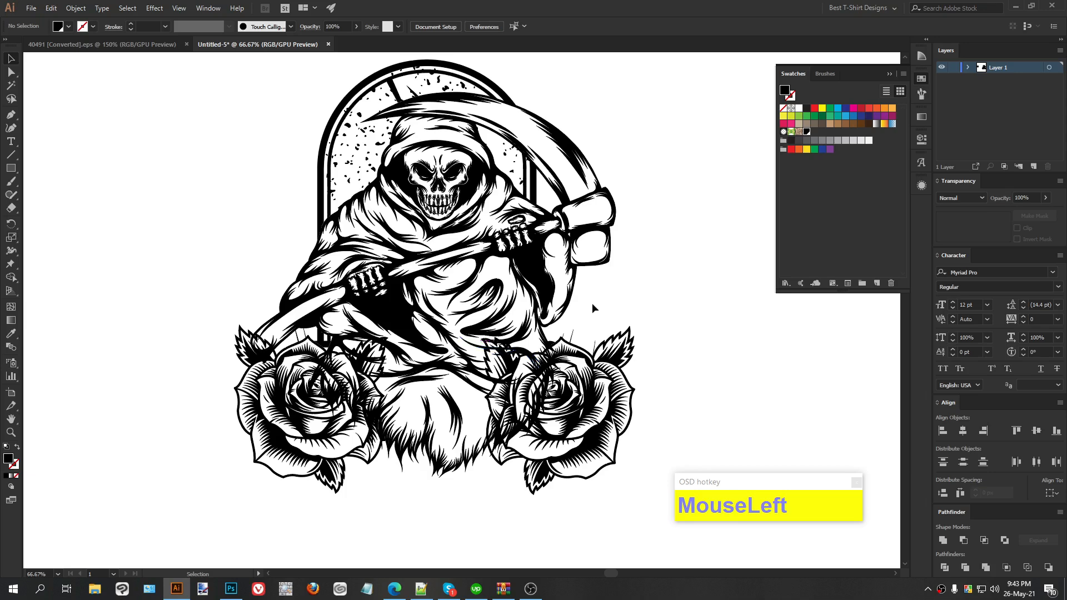
Open the tombstone's opacity mask for editing.
click(588, 246)
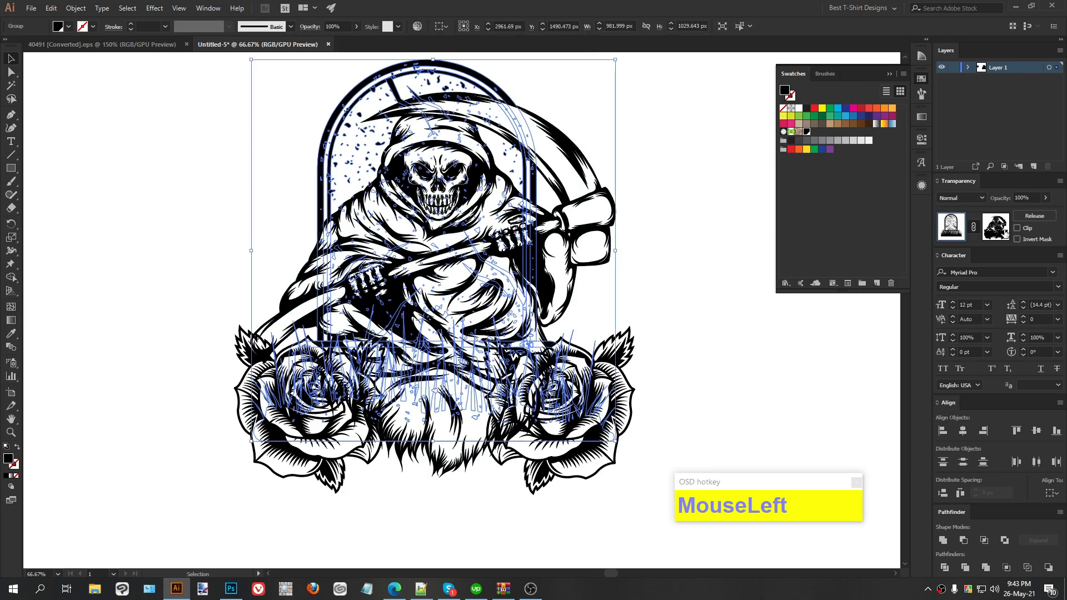
click(996, 226)
click(672, 341)
click(479, 215)
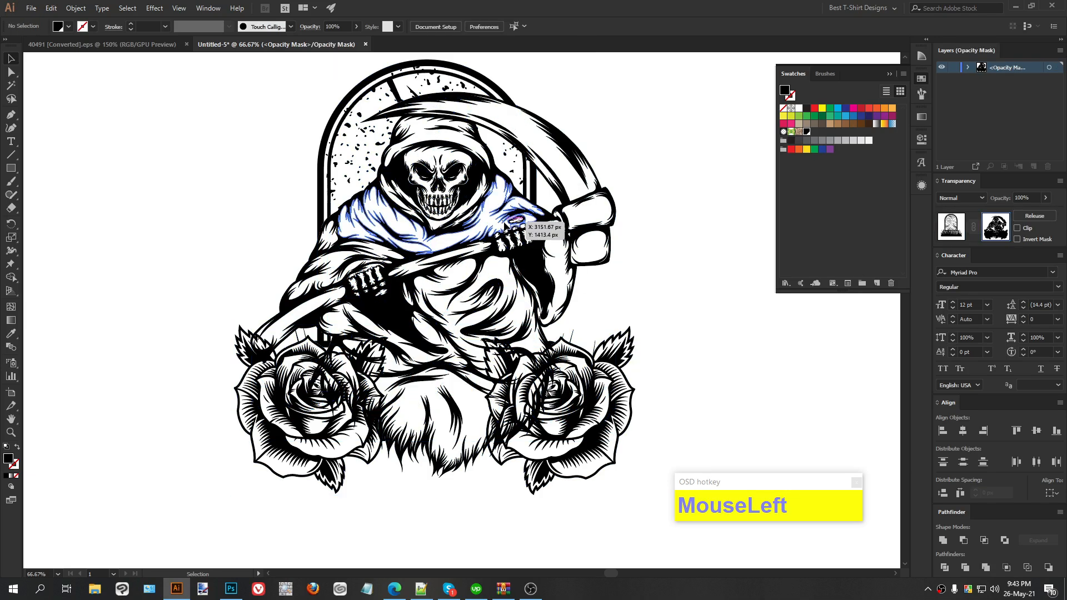
drag(184, 87, 723, 481)
shift+click(607, 420)
shift+click(294, 461)
shift+click(531, 488)
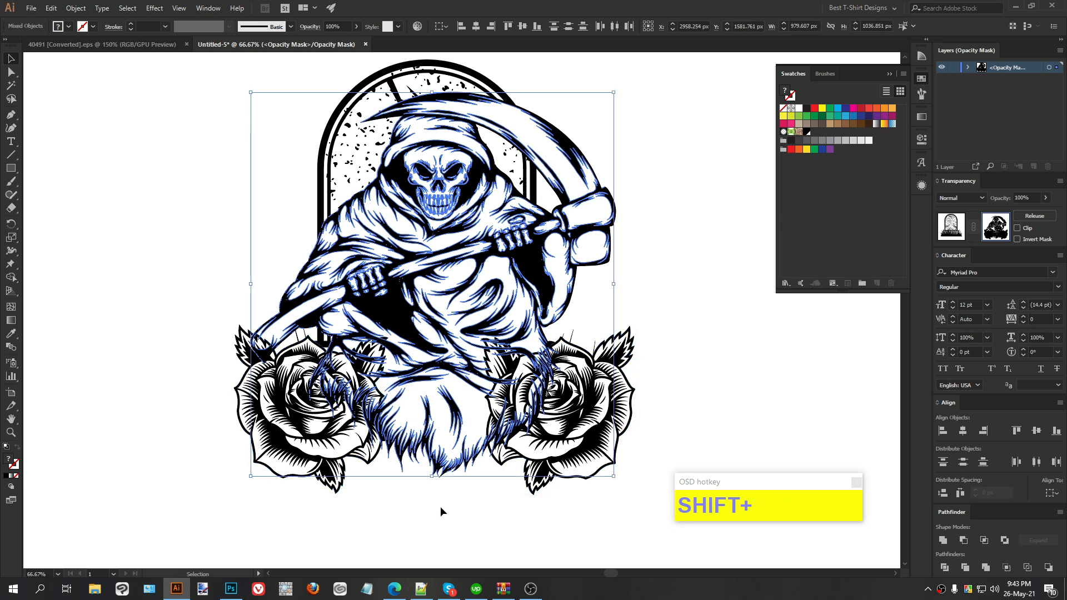
click(534, 272)
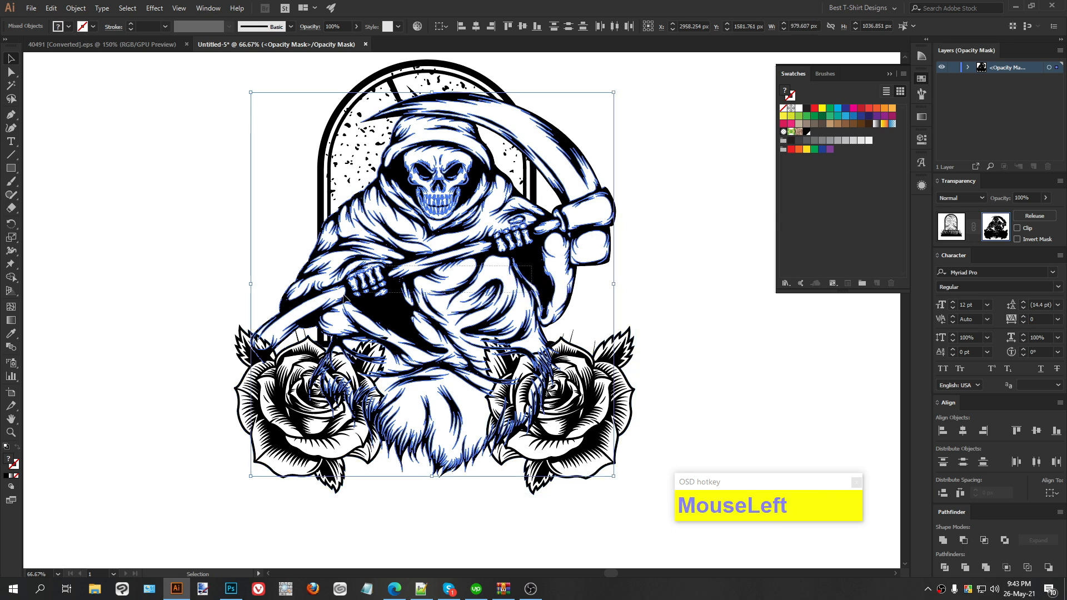
key(ctrl+z)
scroll(533, 316, down, 1)
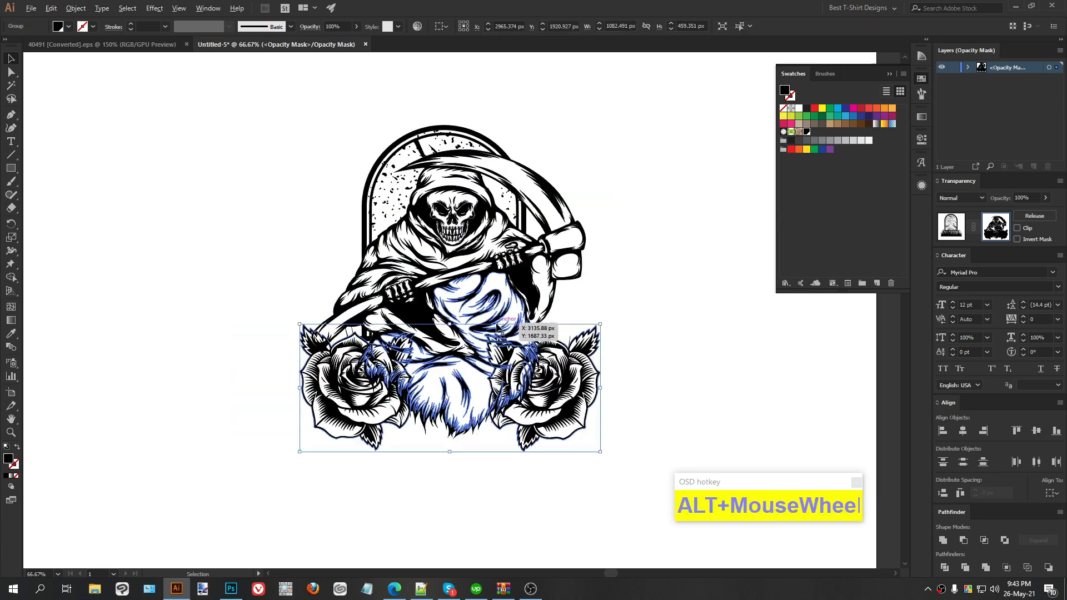
drag(269, 123, 676, 492)
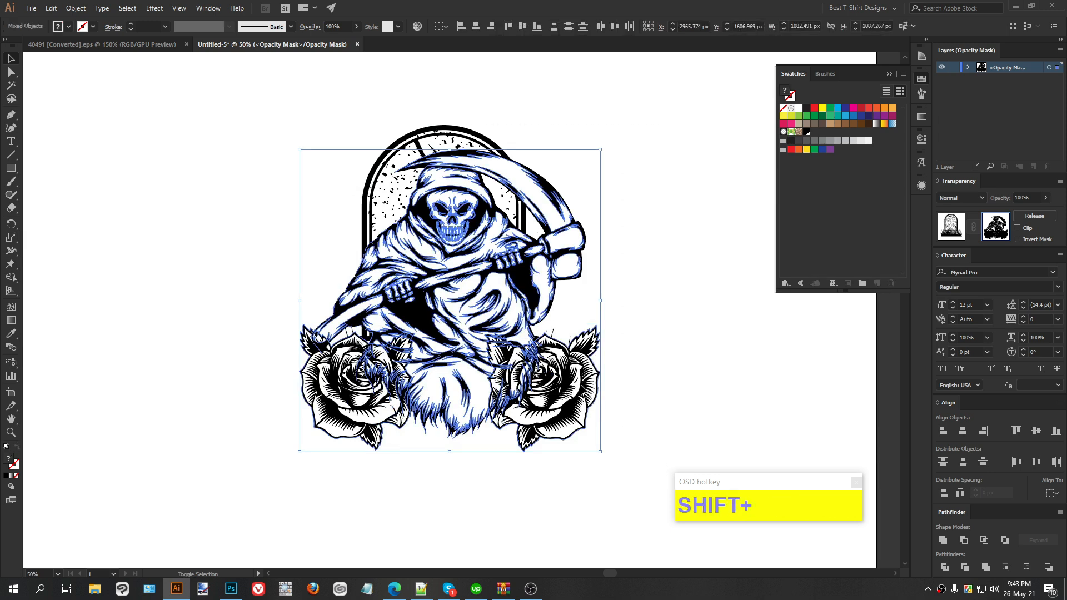
shift+click(583, 392)
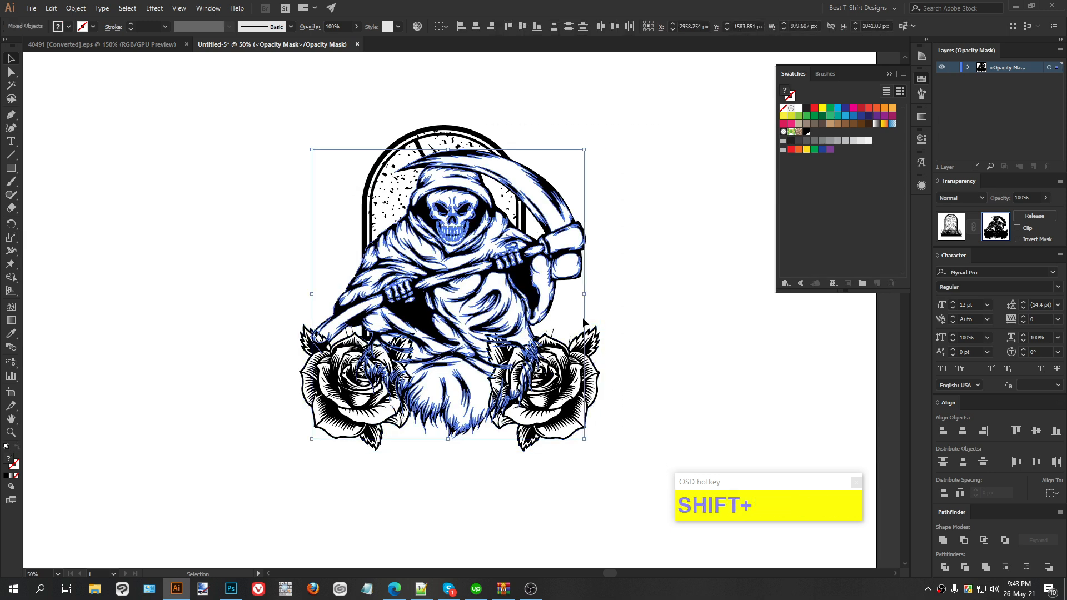
drag(525, 281, 688, 312)
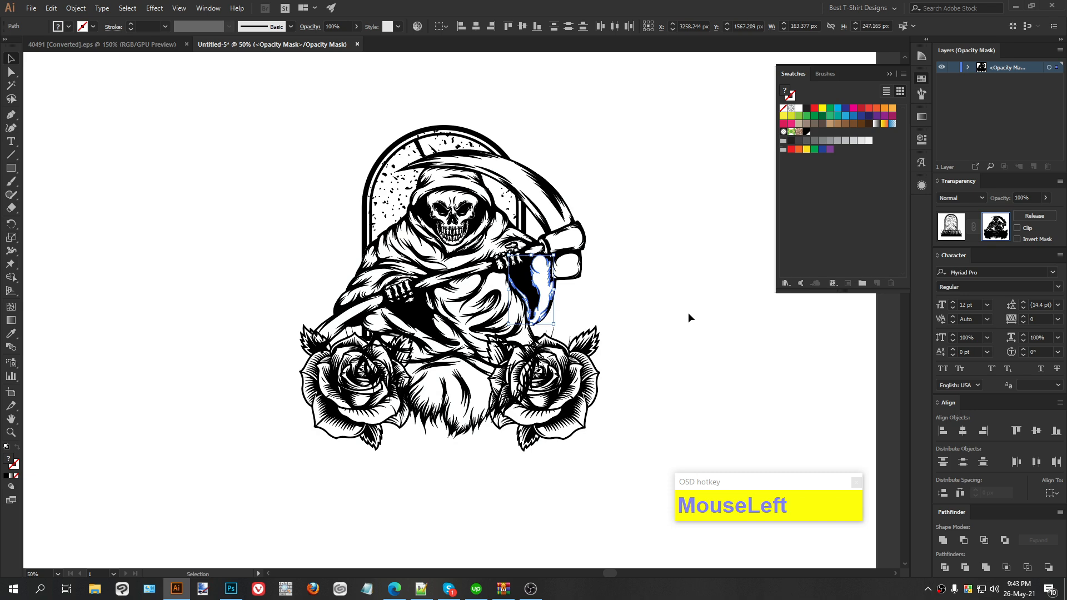
Copy the reaper shapes, without the rose silhouettes, from the tombstone's opacity mask and leave mask editing.
key(ctrl+a)
shift+click(669, 399)
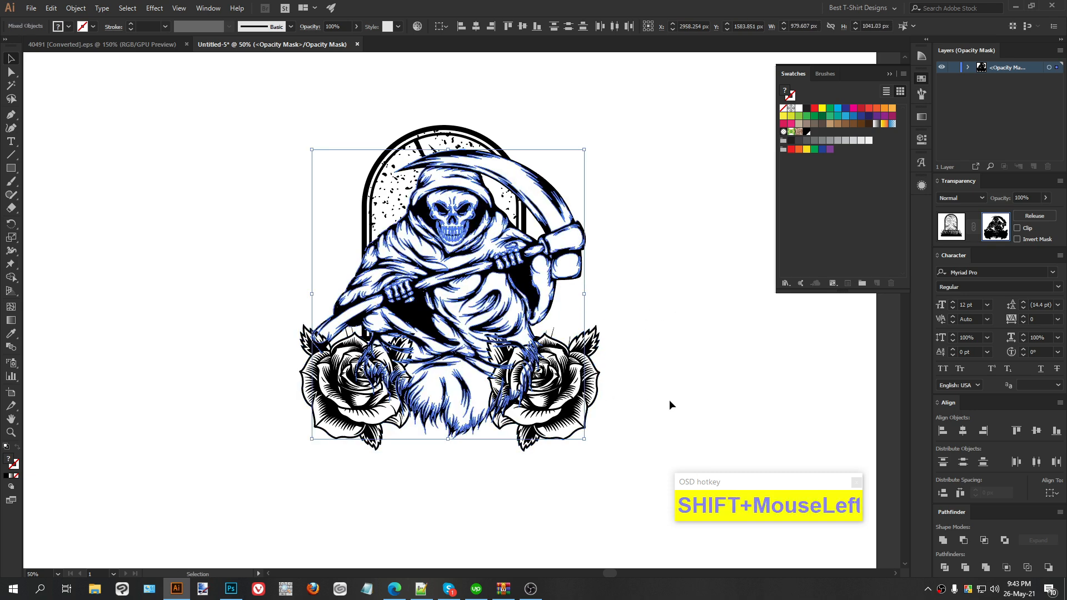
key(ctrl+c)
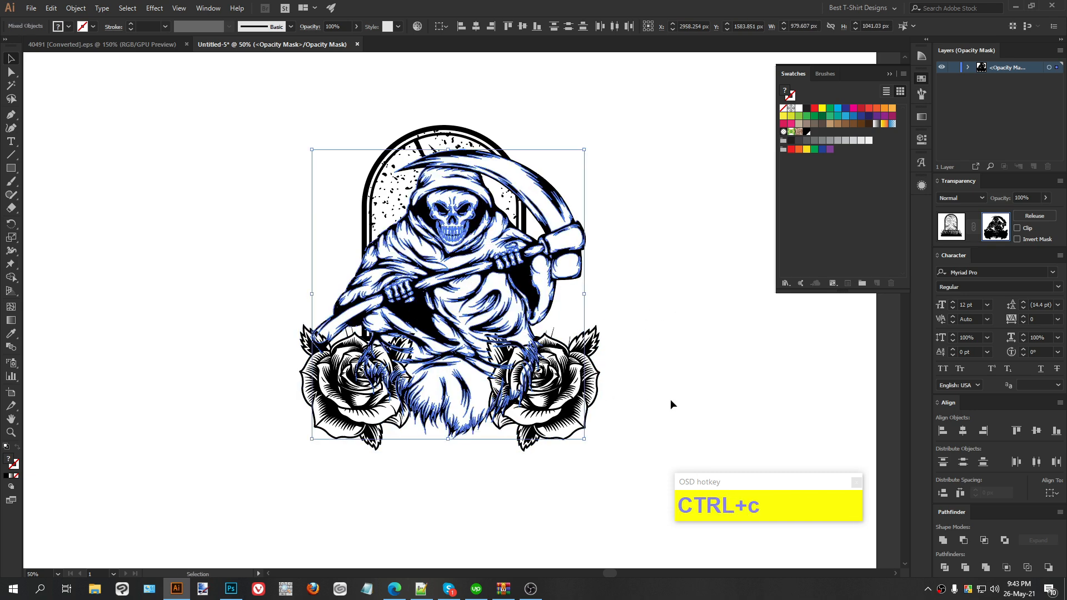
click(664, 362)
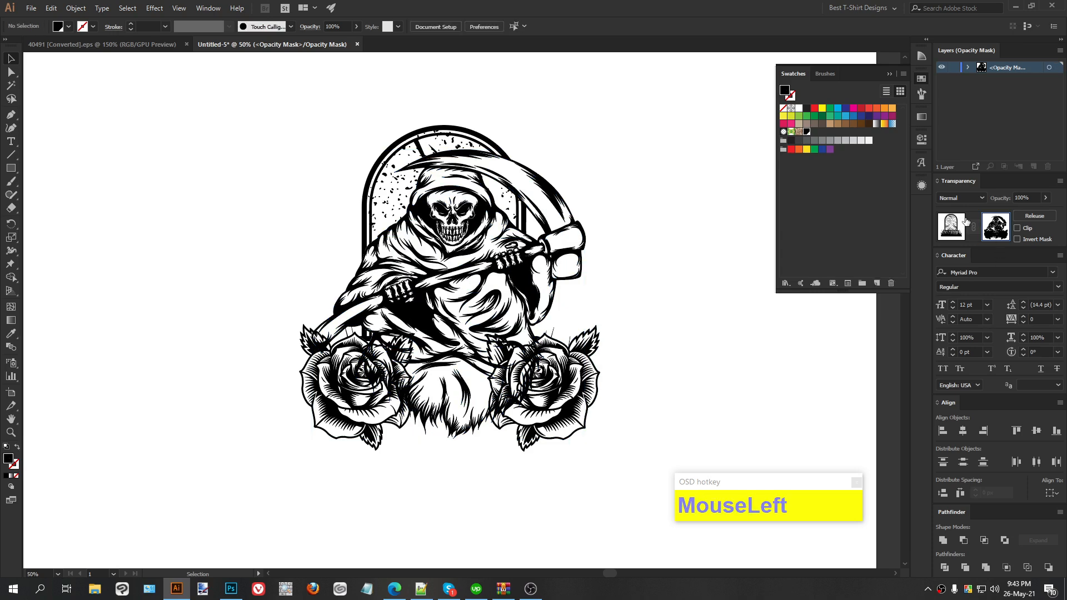
click(952, 225)
click(662, 354)
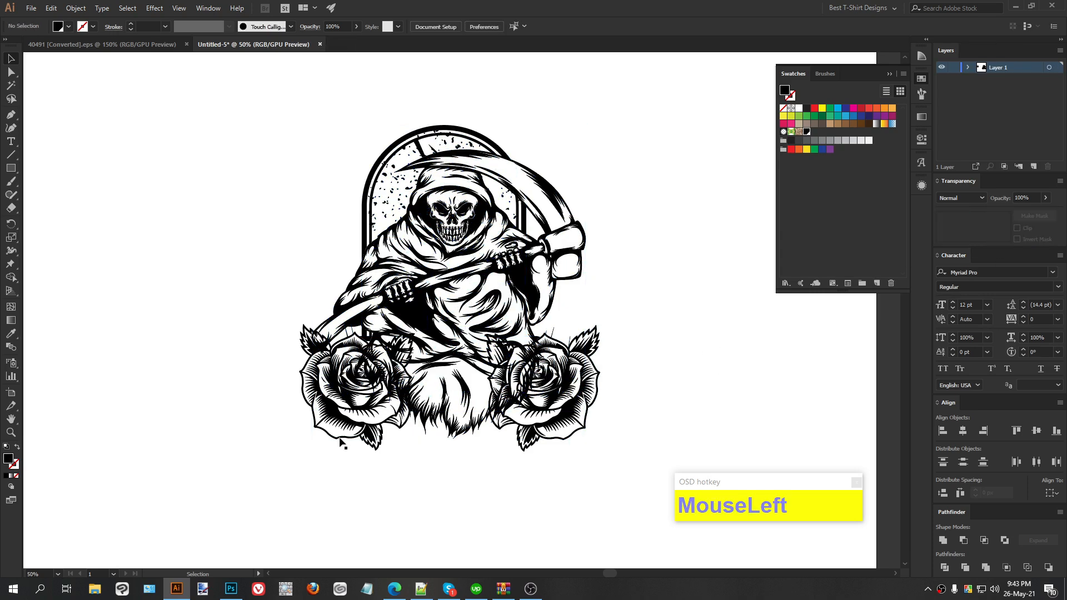
Add an opacity mask with Clip off to the lower left rose, paste the reaper shapes in front inside it, and leave mask editing.
click(340, 441)
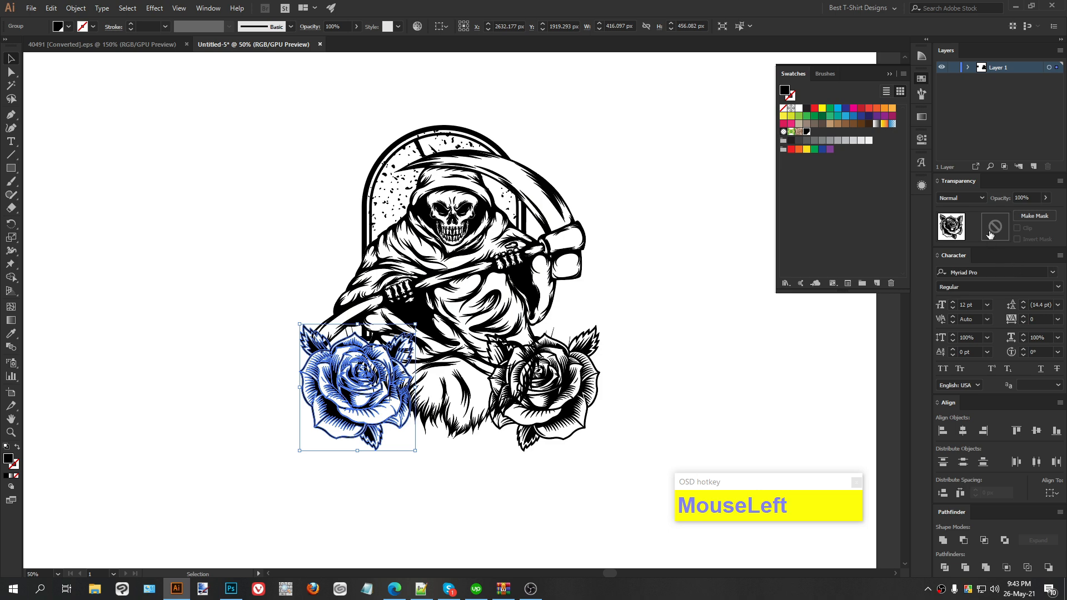
click(992, 231)
click(1018, 229)
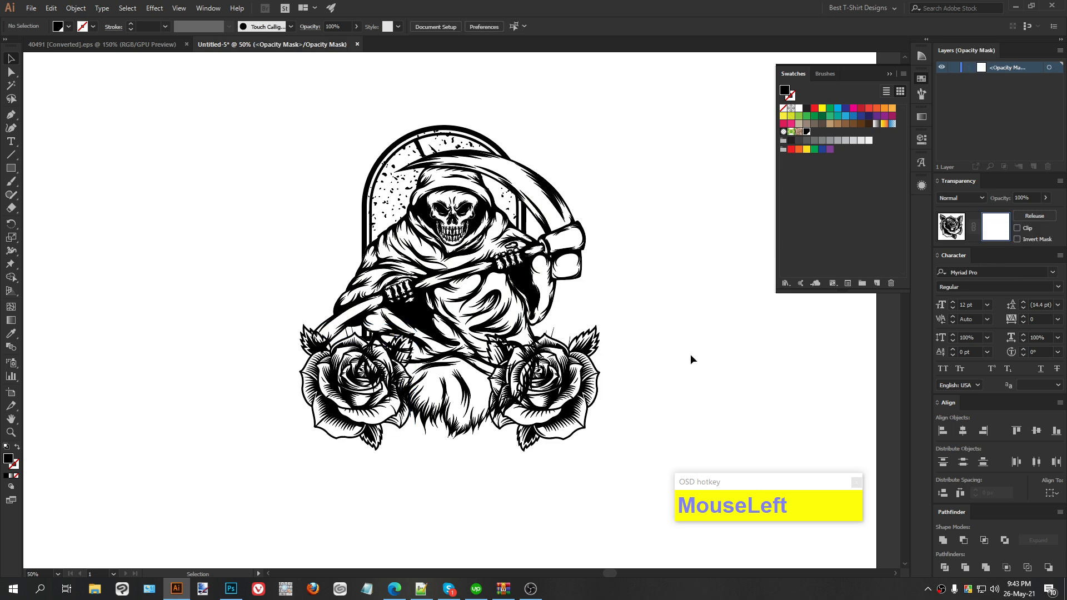
key(ctrl+f)
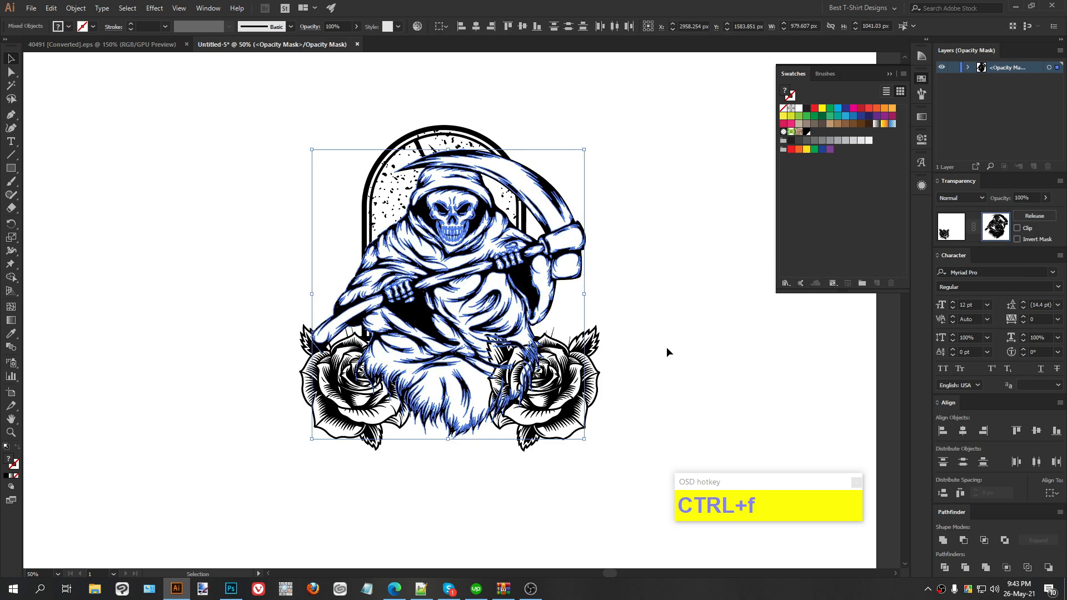
click(666, 347)
scroll(400, 389, up, 5)
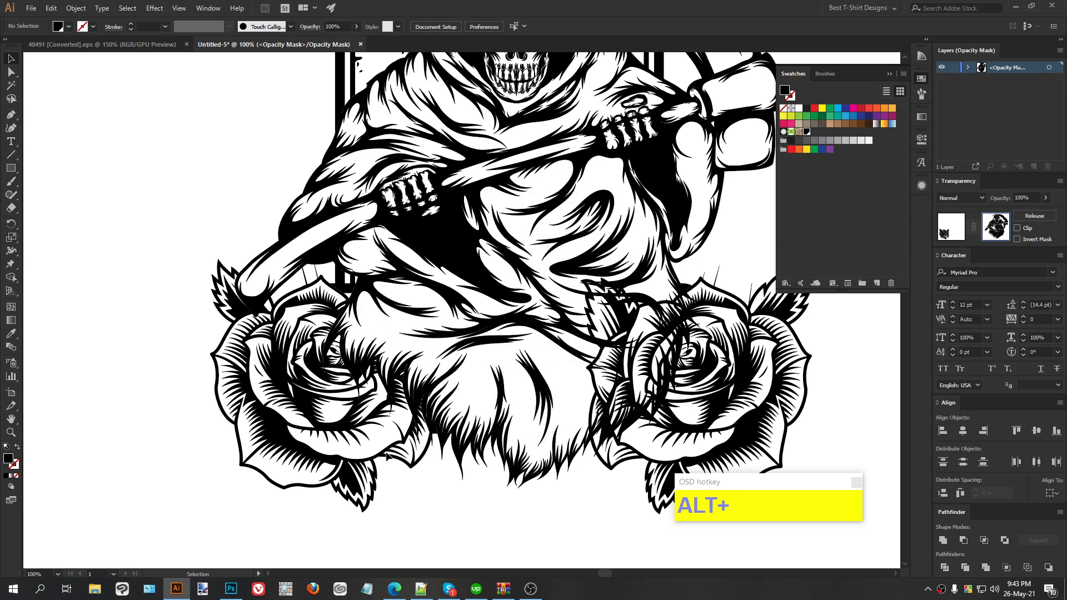
scroll(318, 327, up, 1)
click(424, 469)
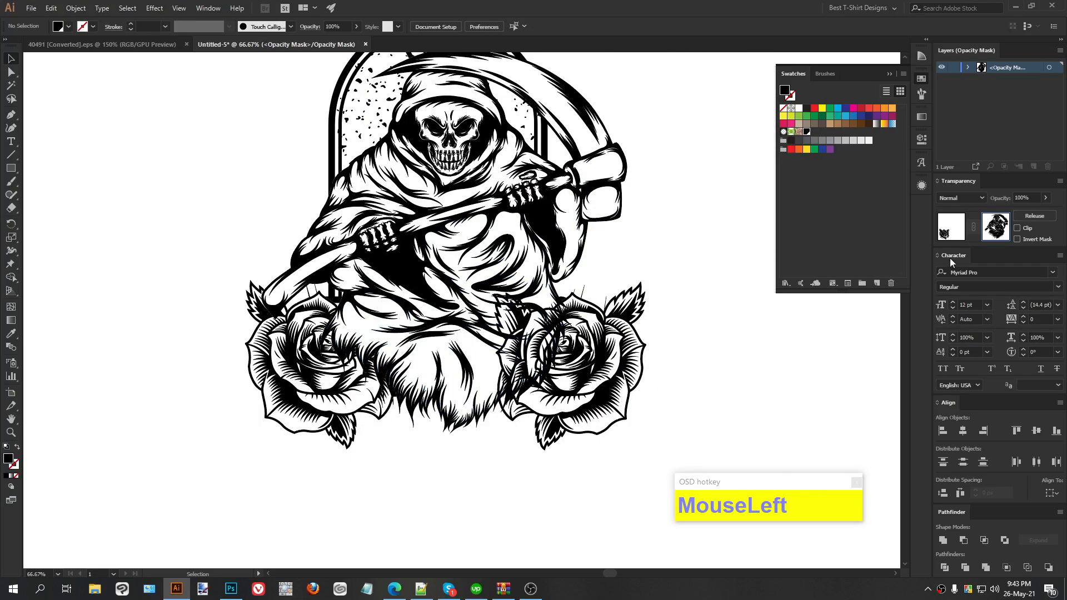
click(954, 227)
click(692, 385)
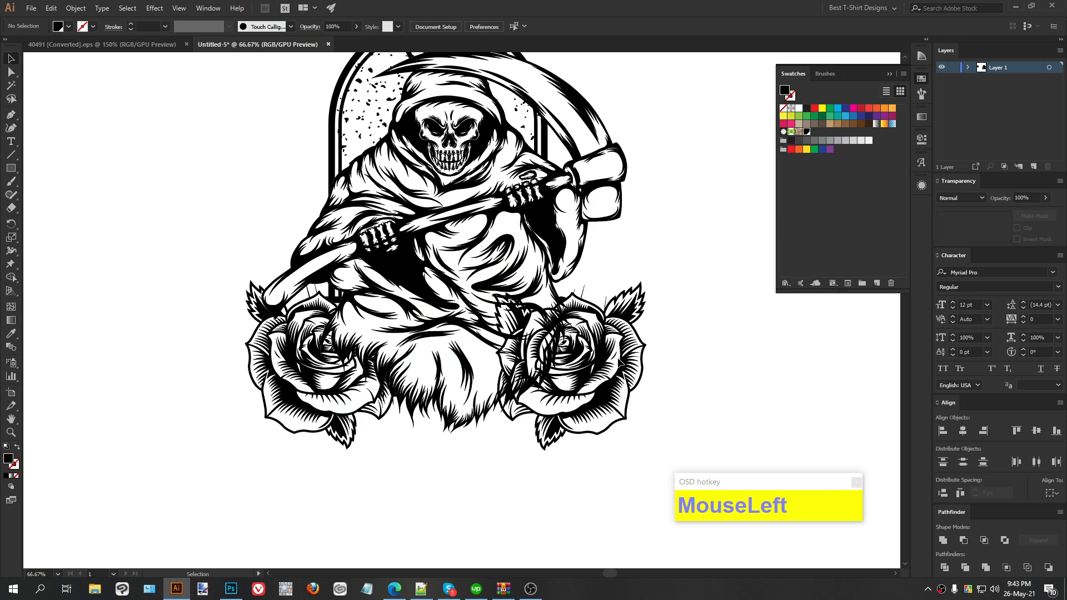
Copy the lower right rose and paste it in front inside a new opacity mask on the reaper.
click(626, 364)
key(ctrl)
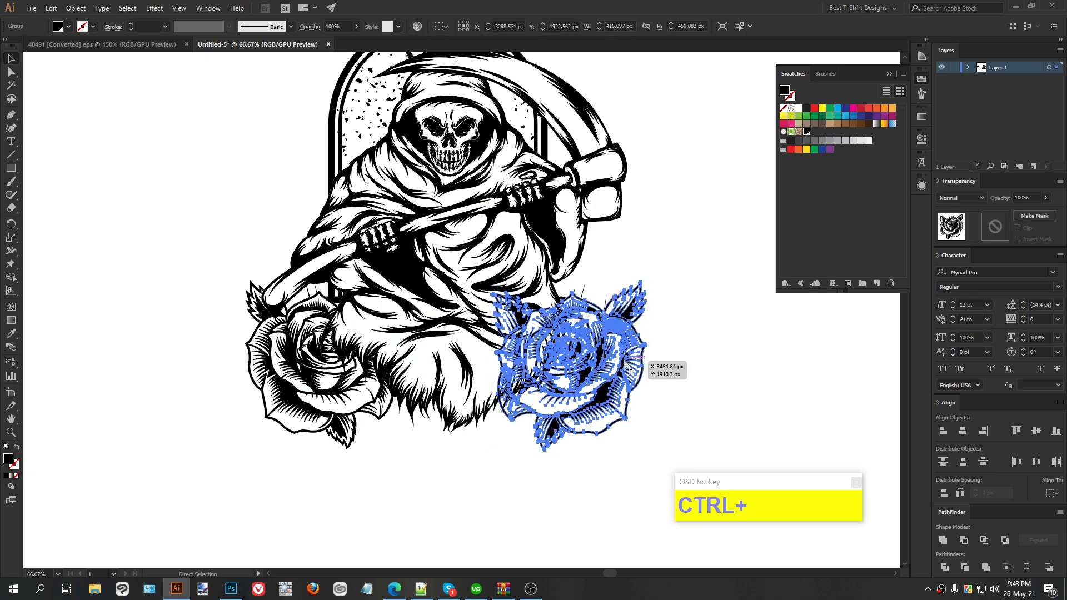
key(ctrl+c)
click(631, 265)
click(565, 257)
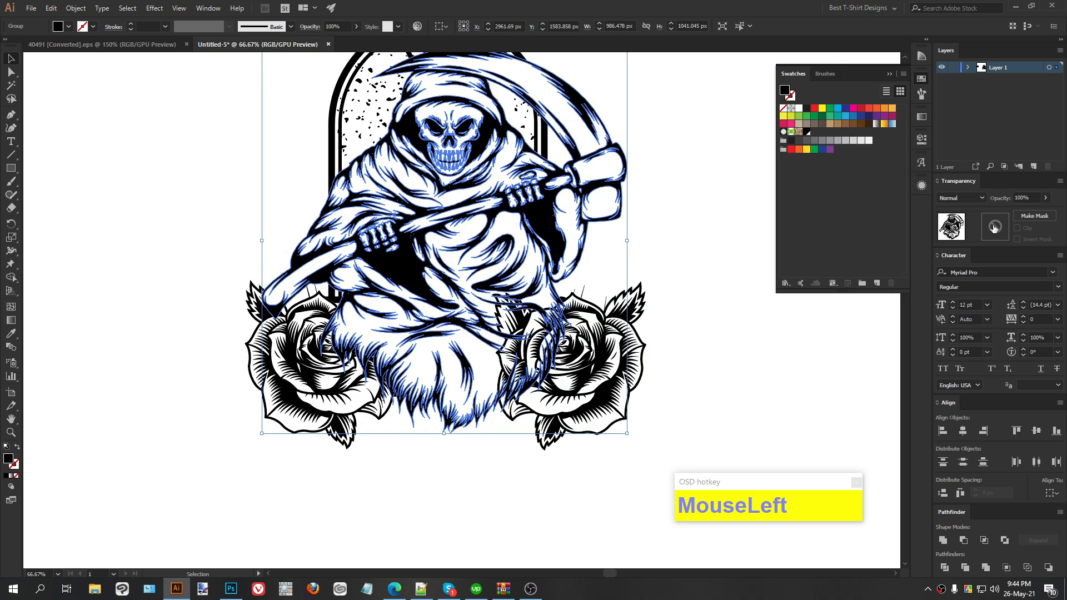
click(994, 228)
click(696, 288)
key(ctrl+f)
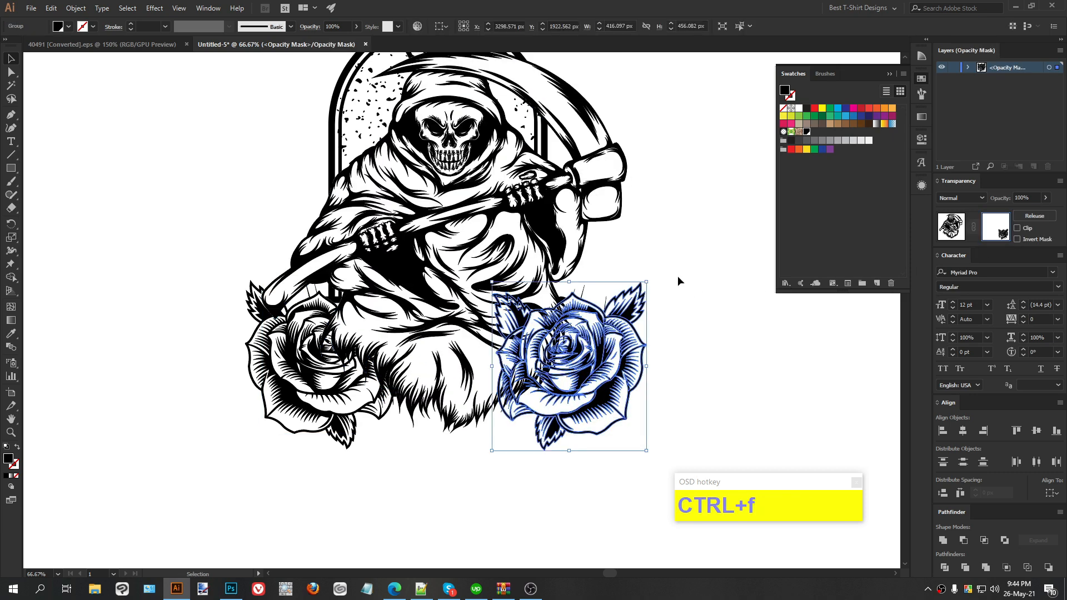
Unite the pasted rose into a solid black silhouette with Pathfinder and leave the reaper's opacity mask.
click(988, 565)
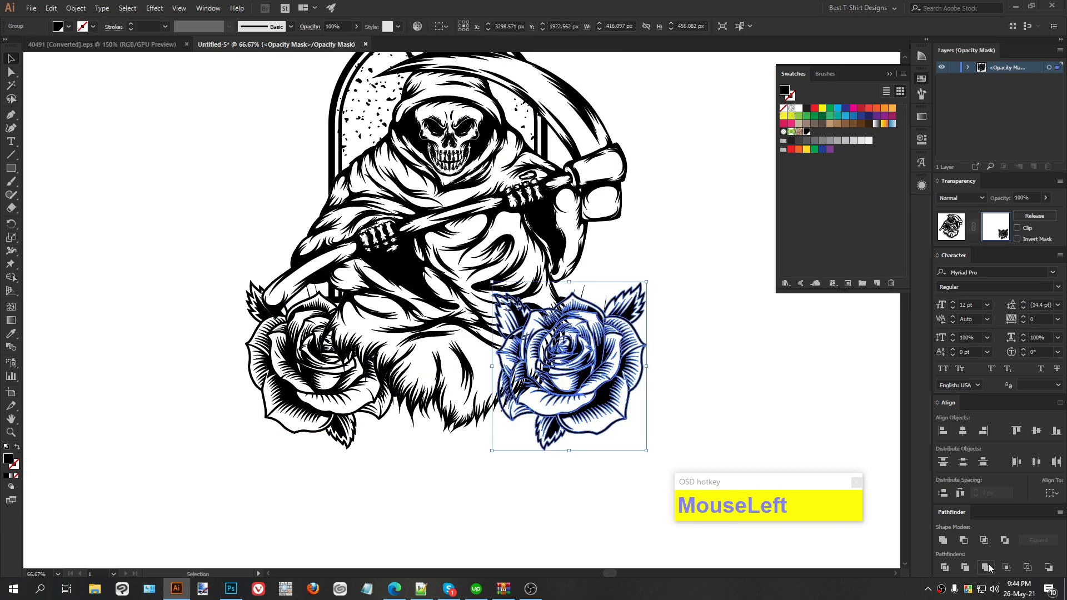
click(948, 540)
click(733, 369)
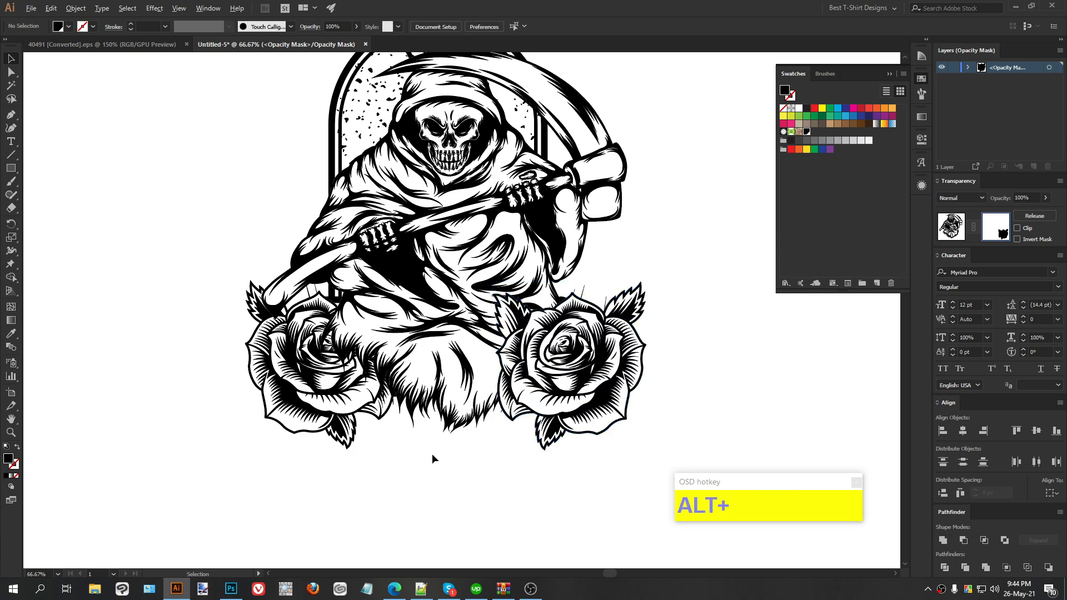
alt+scroll(431, 453, down, 1)
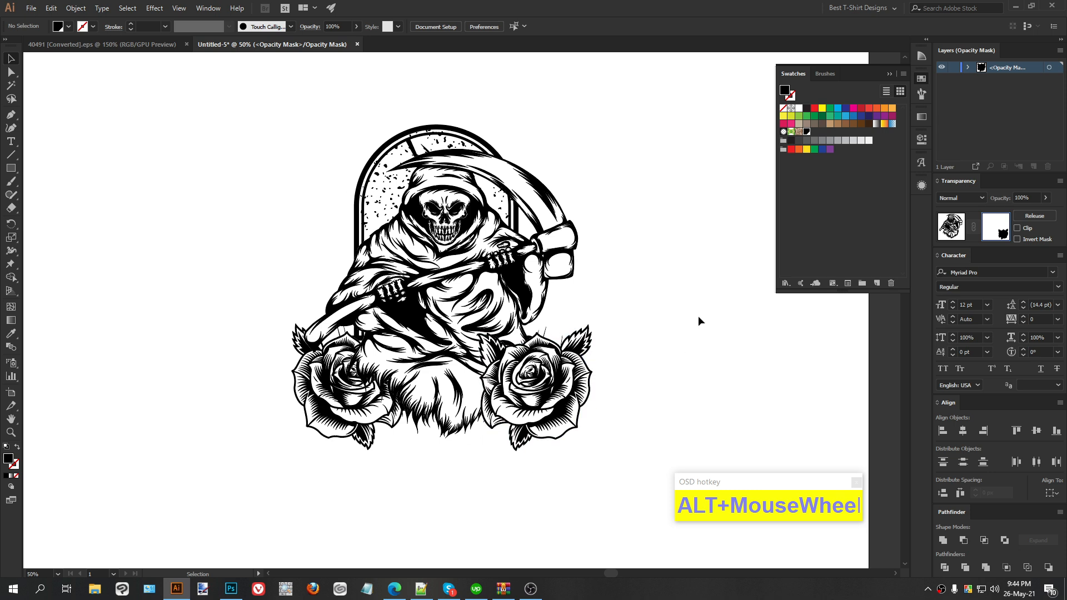
click(961, 236)
click(662, 369)
Duplicate the lower right rose to the left side of the reaper above the lower rose and rotate the copy.
drag(569, 388, 376, 274)
drag(273, 273, 278, 239)
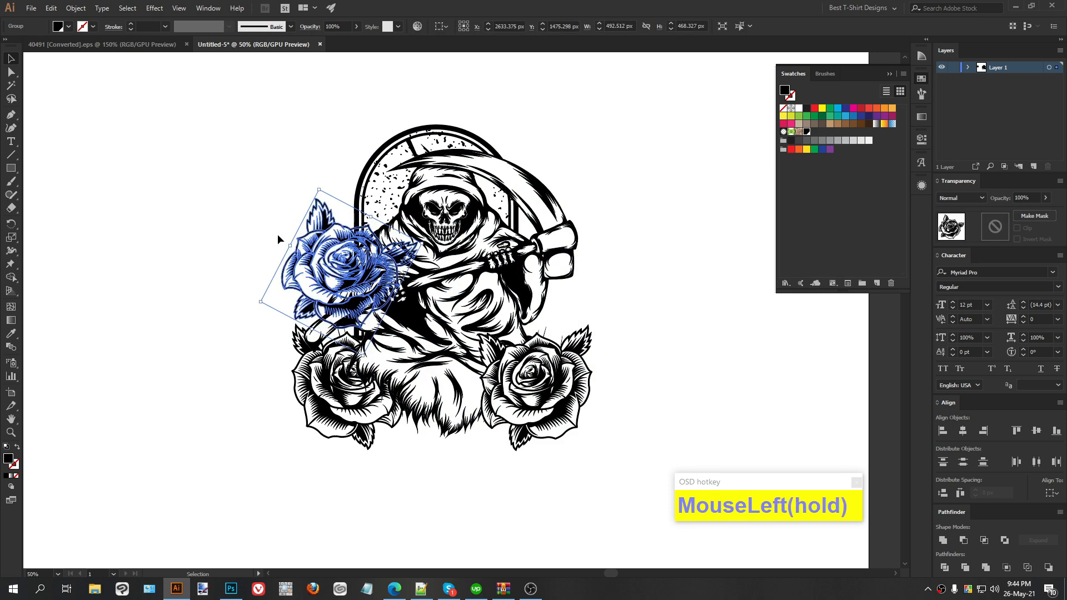
Duplicate the rotated rose to the reaper's right side, reflect it across the vertical axis, adjust its placement beside the scythe, and deselect it.
drag(326, 262, 533, 291)
key(ctrl+r)
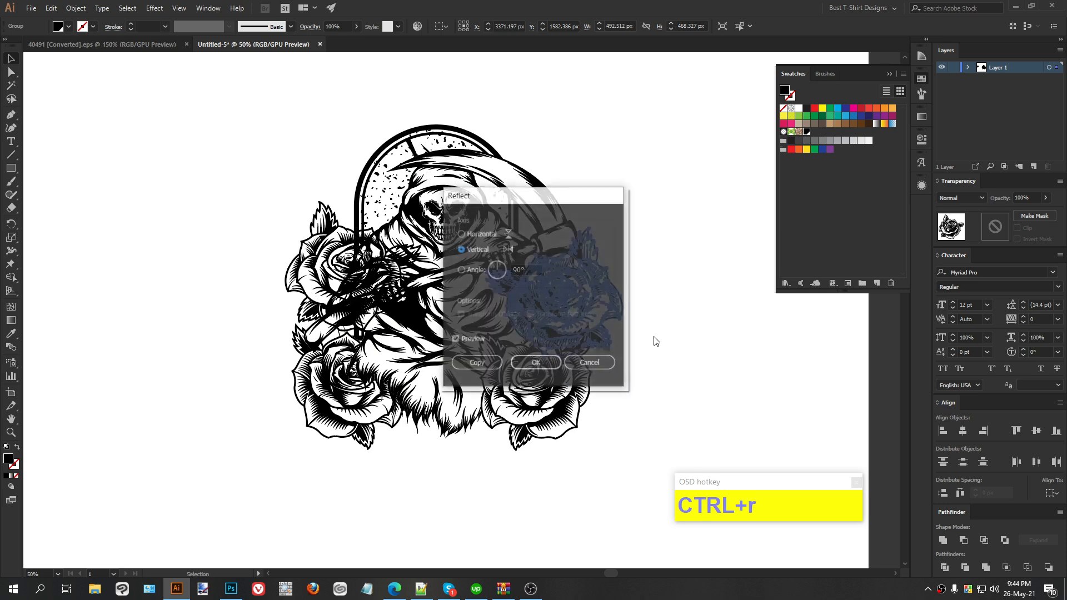
click(543, 362)
drag(624, 364, 632, 354)
drag(596, 305, 580, 296)
click(708, 365)
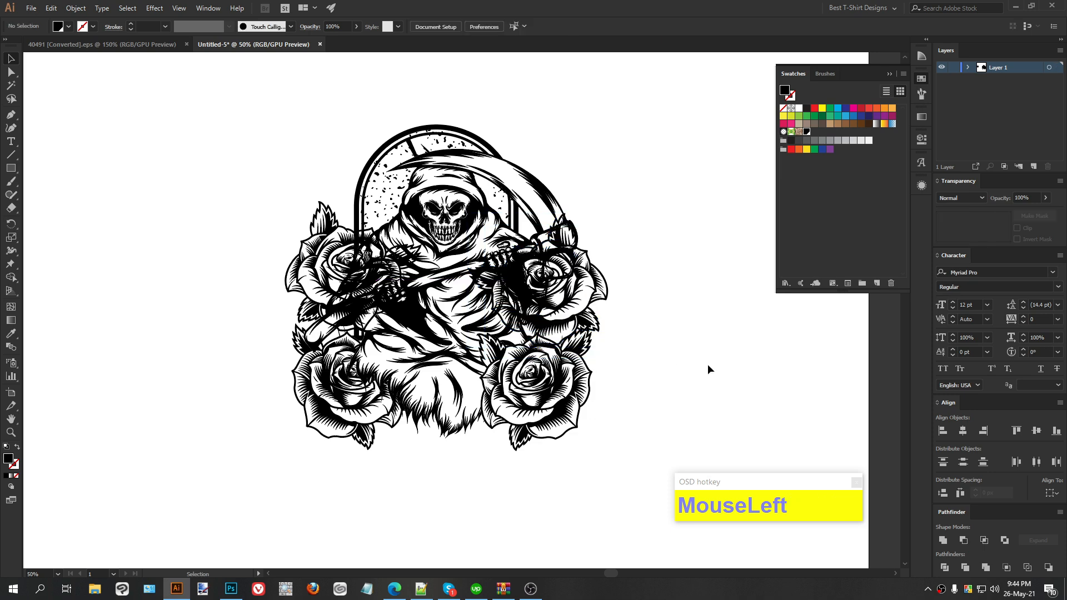
Copy the tombstone and reaper together and paste them in front inside a new opacity mask on the upper left rose.
scroll(393, 302, up, 1)
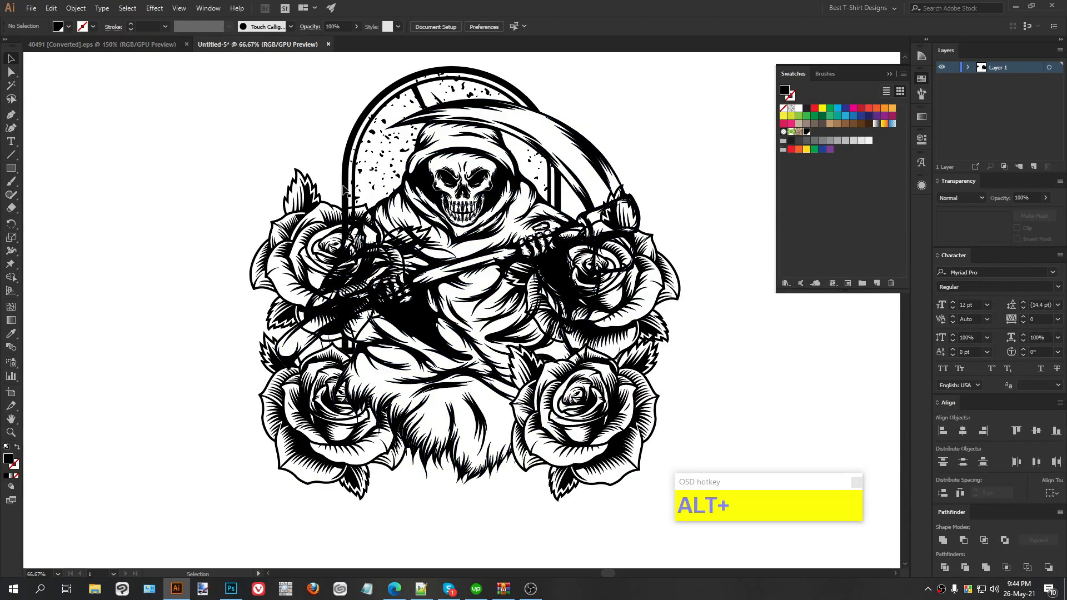
click(342, 234)
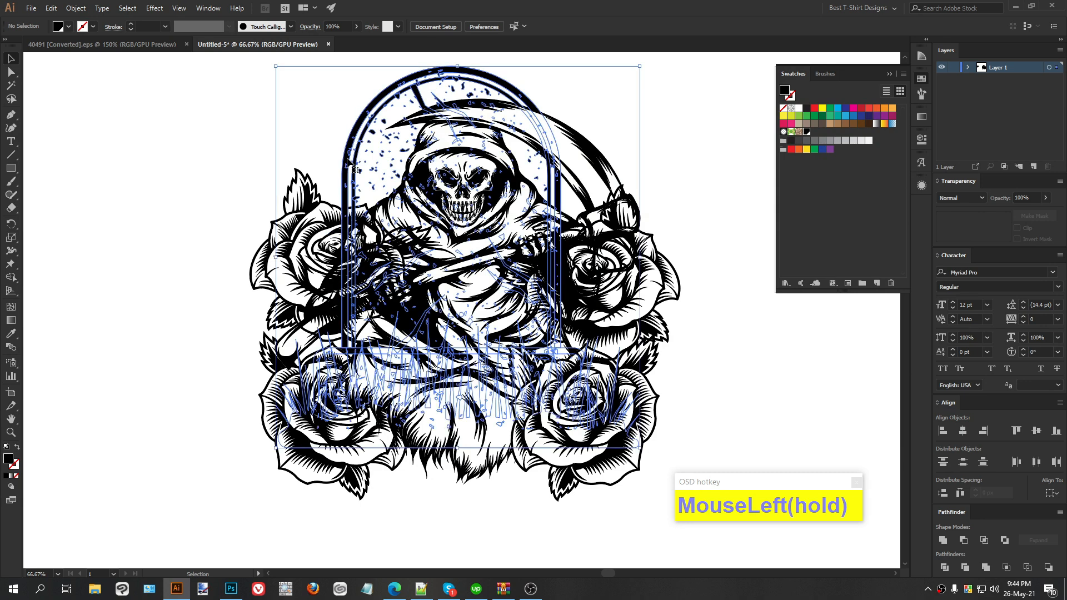
shift+click(517, 183)
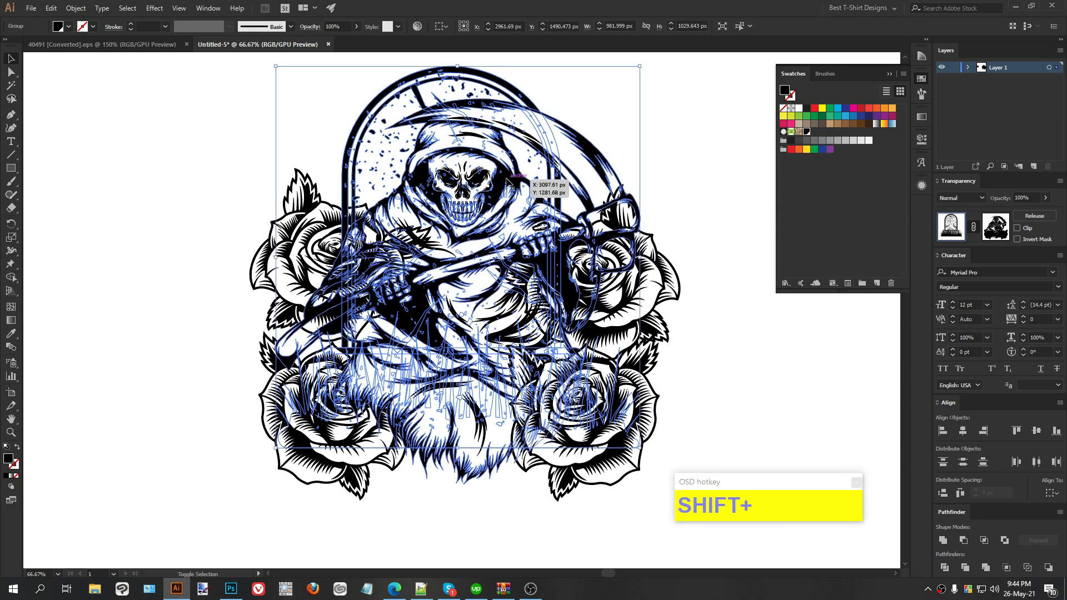
shift+click(507, 179)
key(ctrl+c)
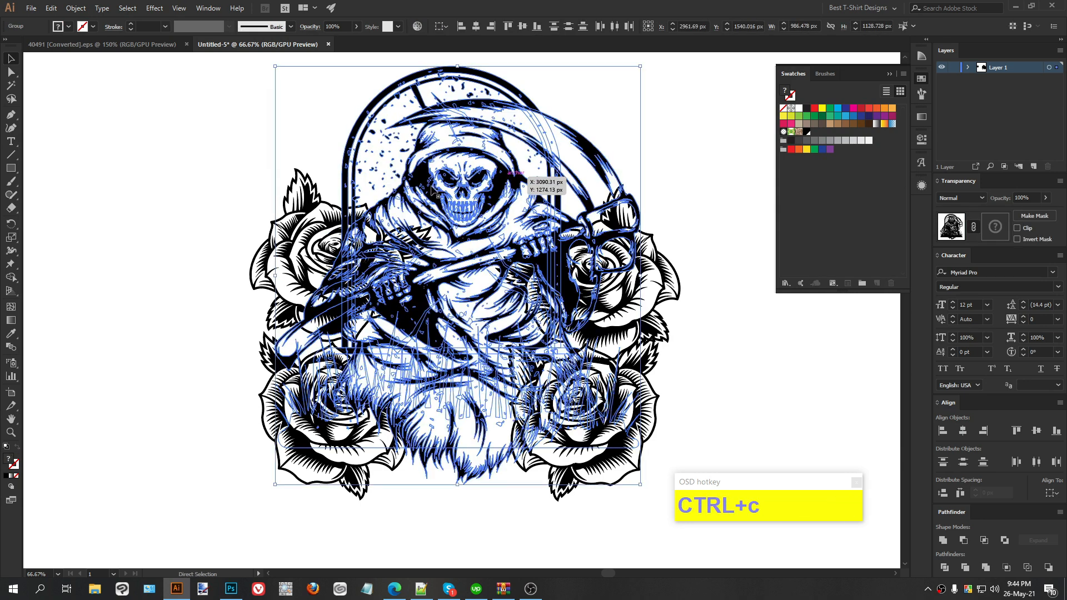
click(310, 208)
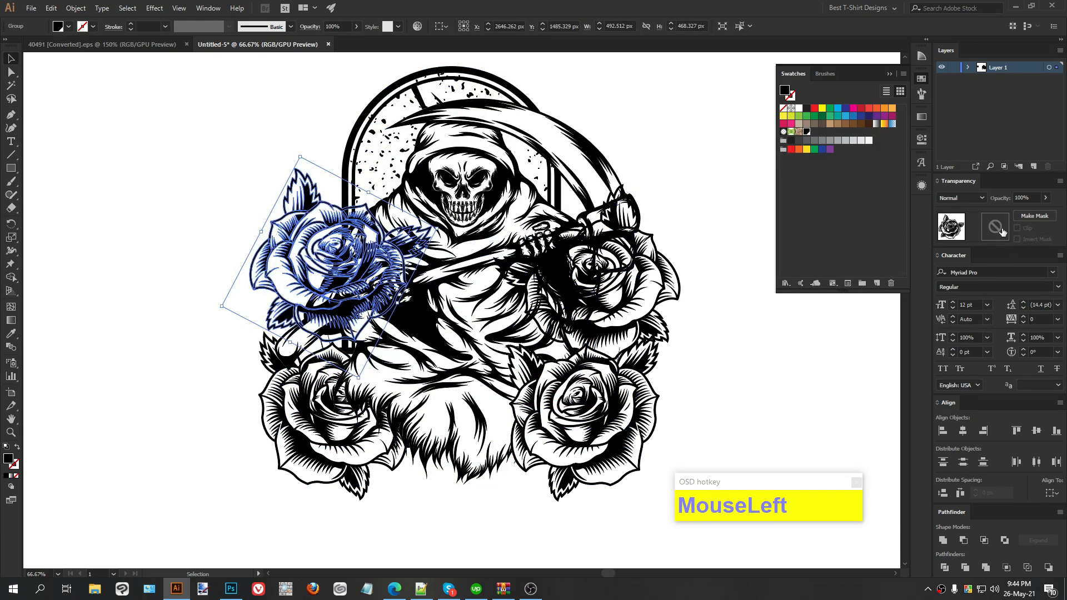
click(999, 226)
key(ctrl+f)
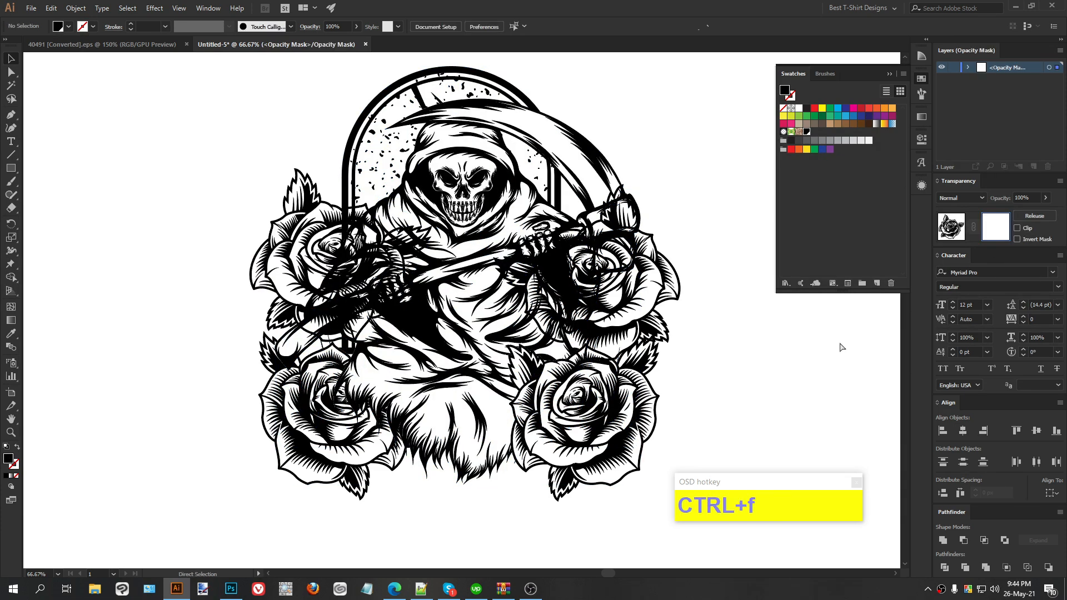
Merge the pasted tombstone and reaper into a solid black silhouette with Pathfinder and deselect it.
click(987, 566)
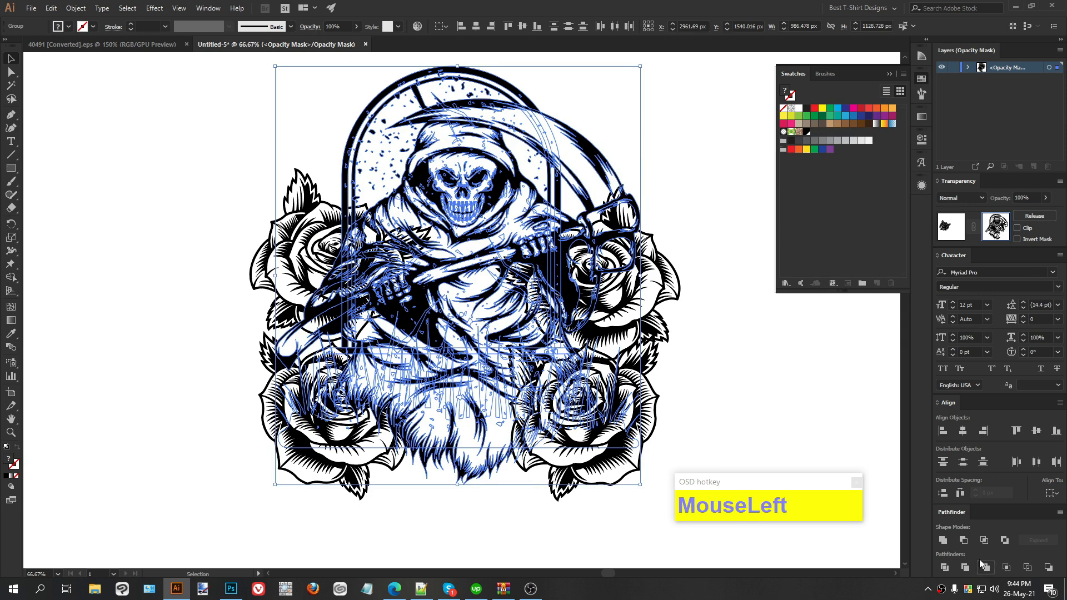
key(F10)
click(743, 444)
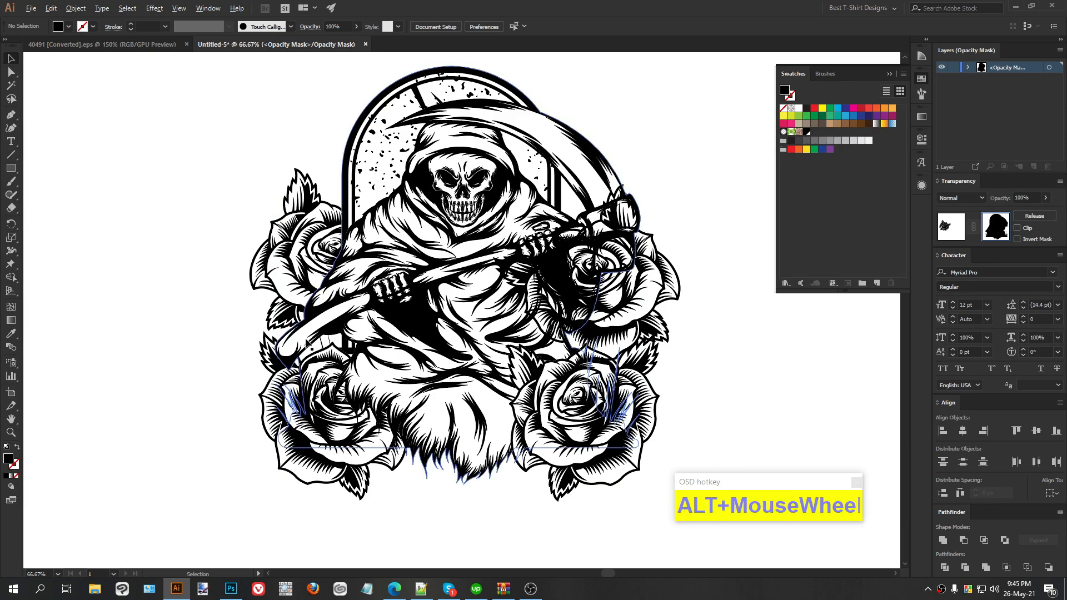
Copy the black tombstone and reaper silhouette from the upper left rose's opacity mask.
scroll(356, 362, up, 3)
scroll(356, 364, down, 3)
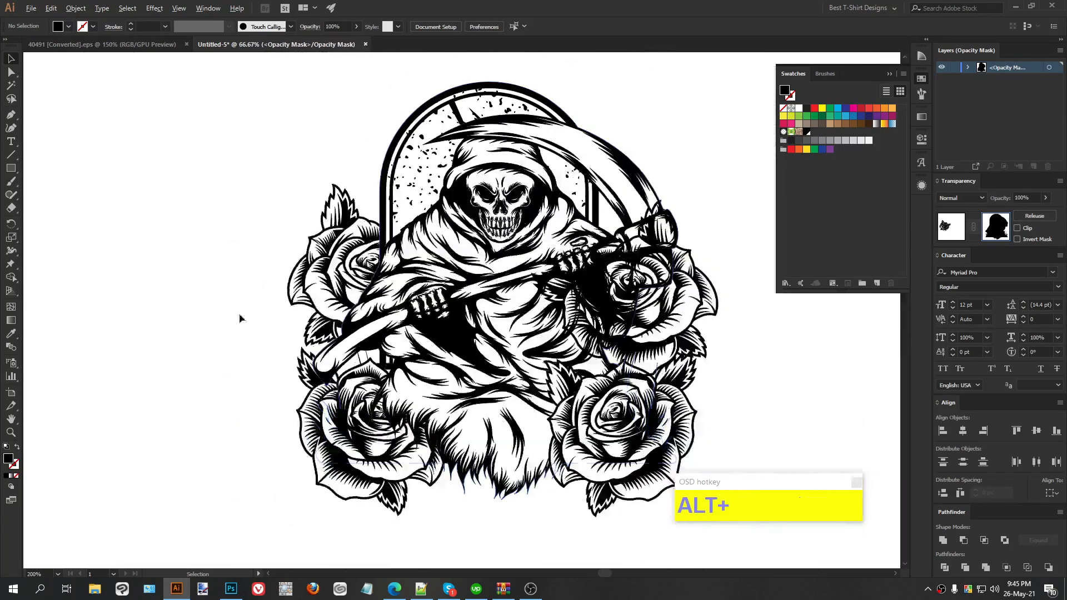
scroll(212, 260, down, 1)
scroll(259, 259, up, 1)
drag(690, 347, 608, 329)
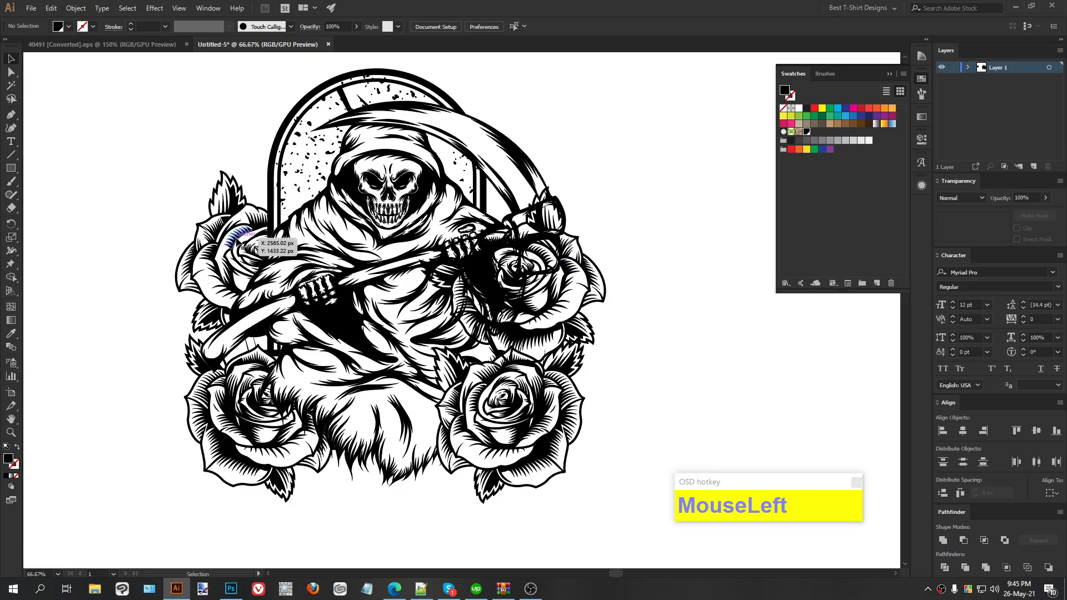
click(237, 239)
click(995, 226)
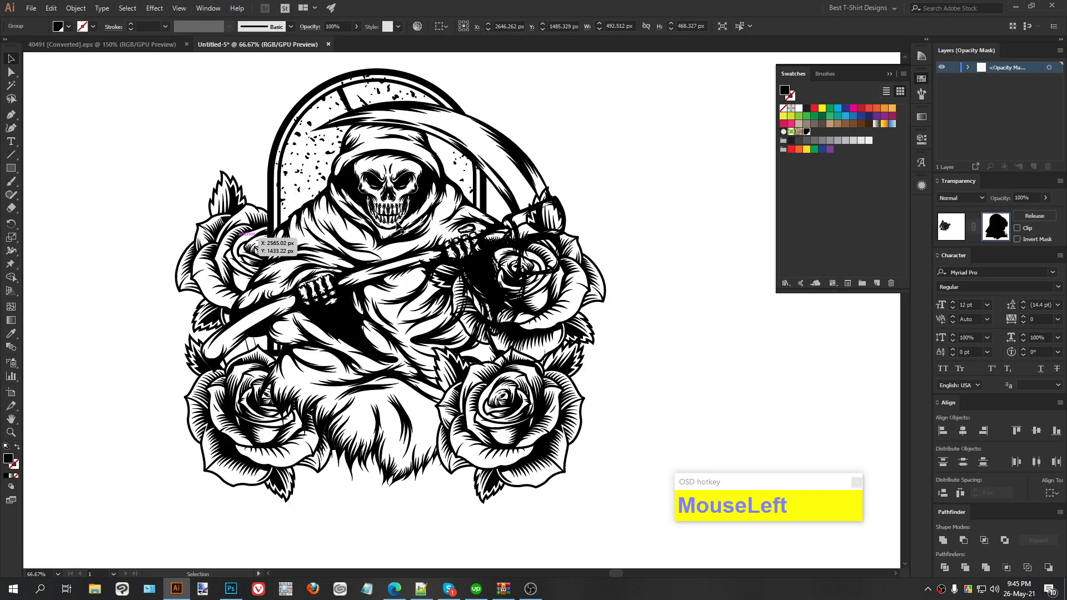
click(532, 289)
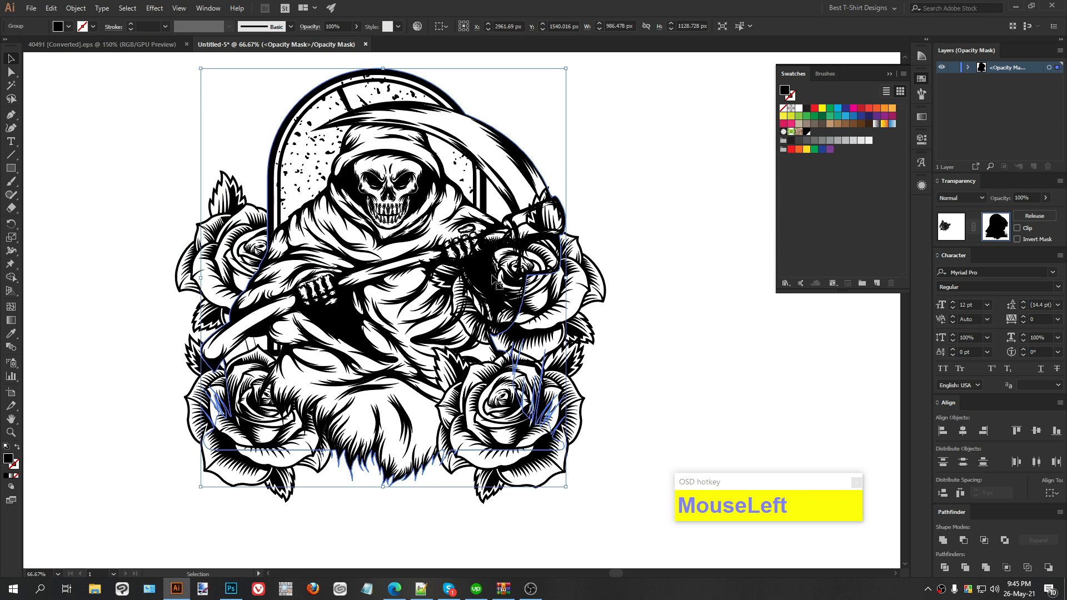
key(ctrl+c)
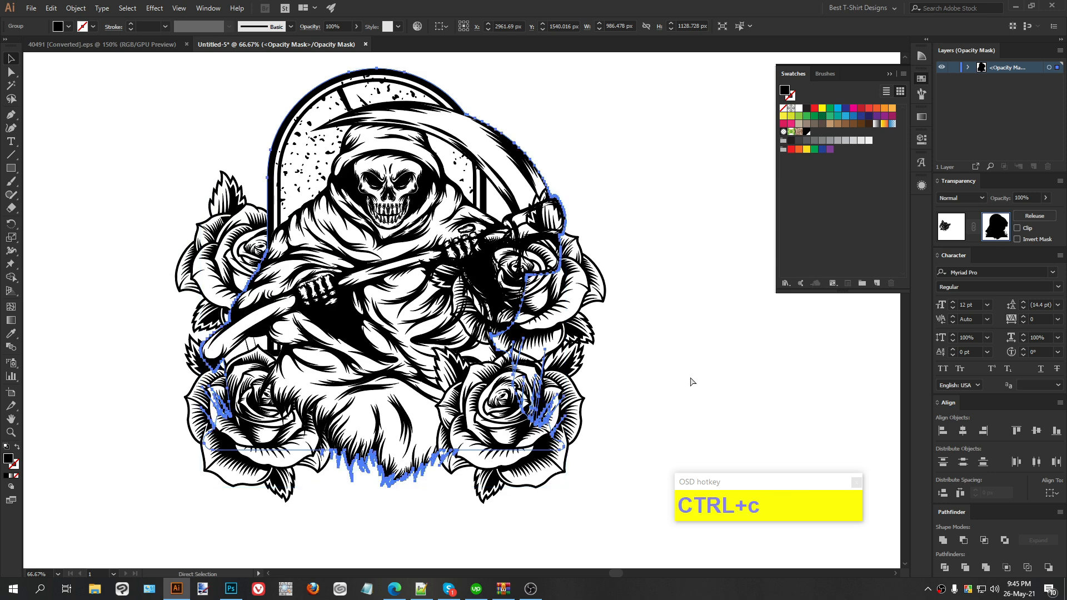
Create an opacity mask on the upper right rose and paste the copied tombstone and reaper silhouette in front inside it.
click(945, 227)
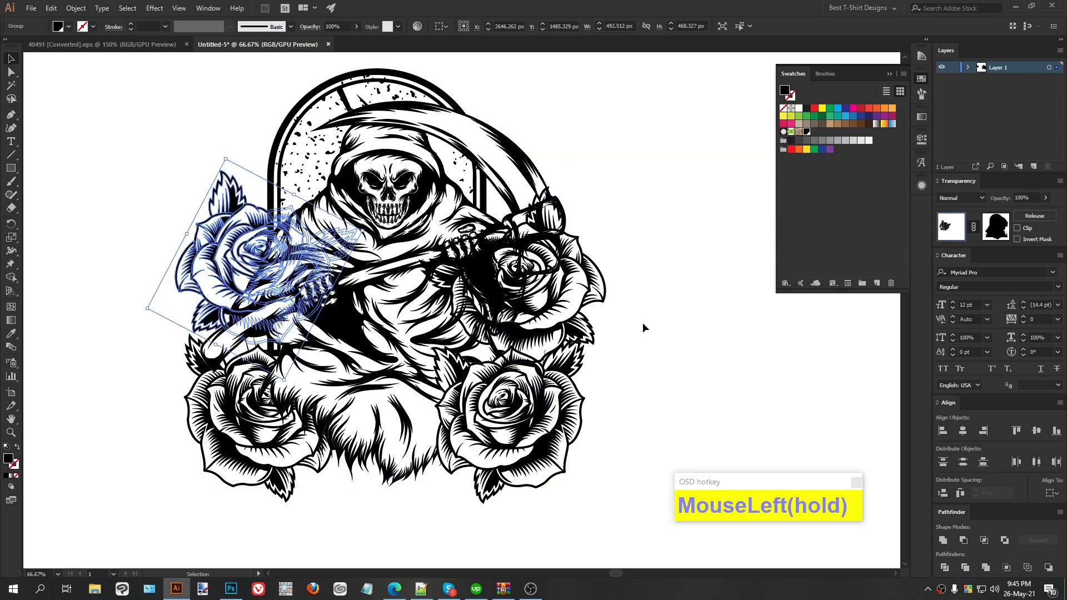
click(592, 281)
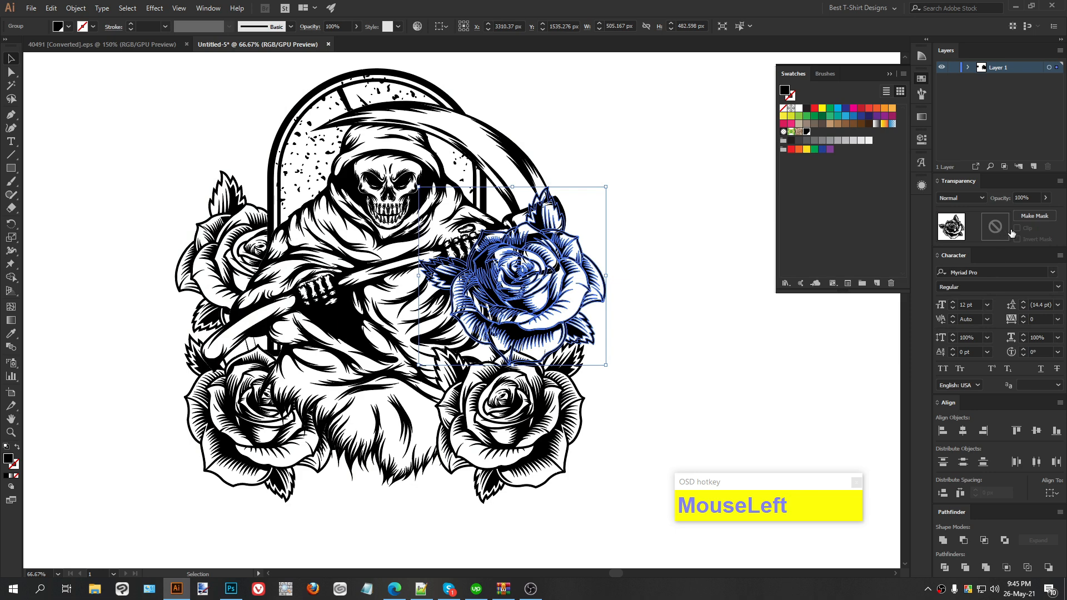
click(1007, 233)
key(ctrl+f)
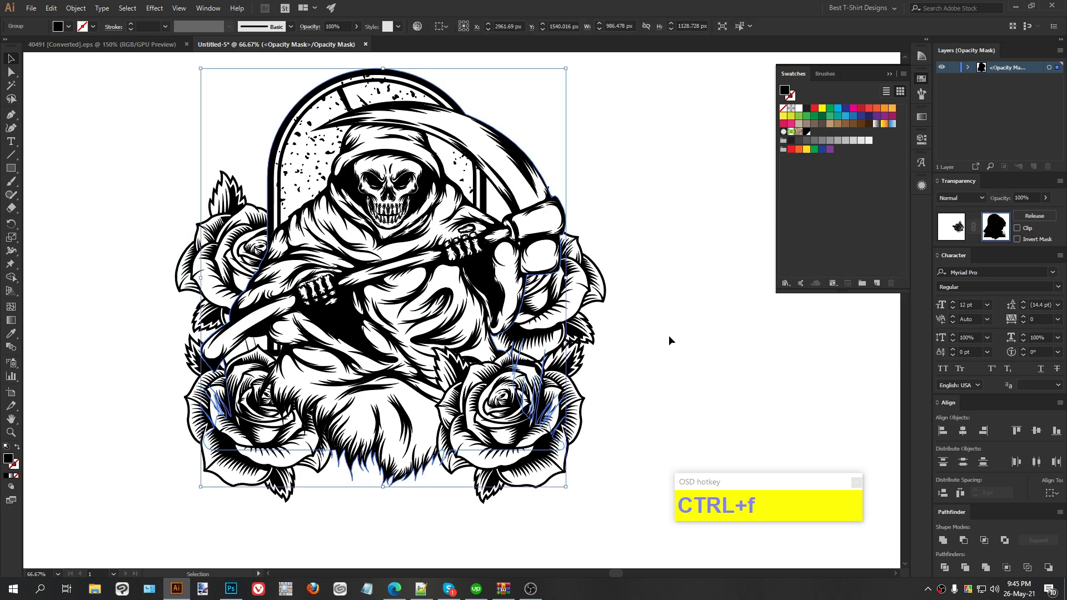
click(669, 337)
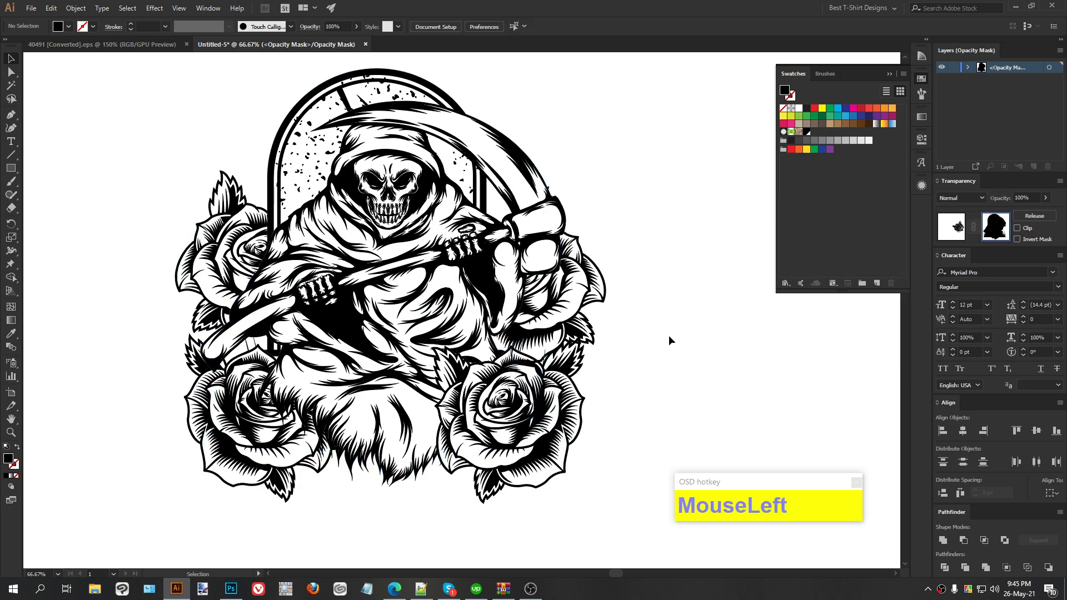
key(ctrl+f)
click(636, 405)
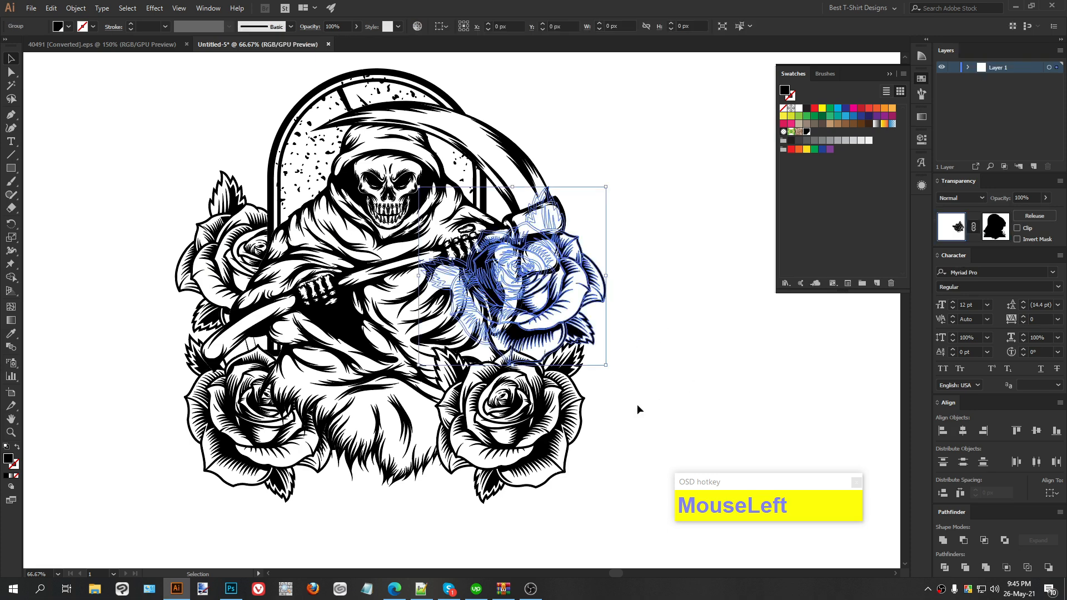
Copy the lower right rose's silhouette from the reaper's opacity mask.
click(415, 298)
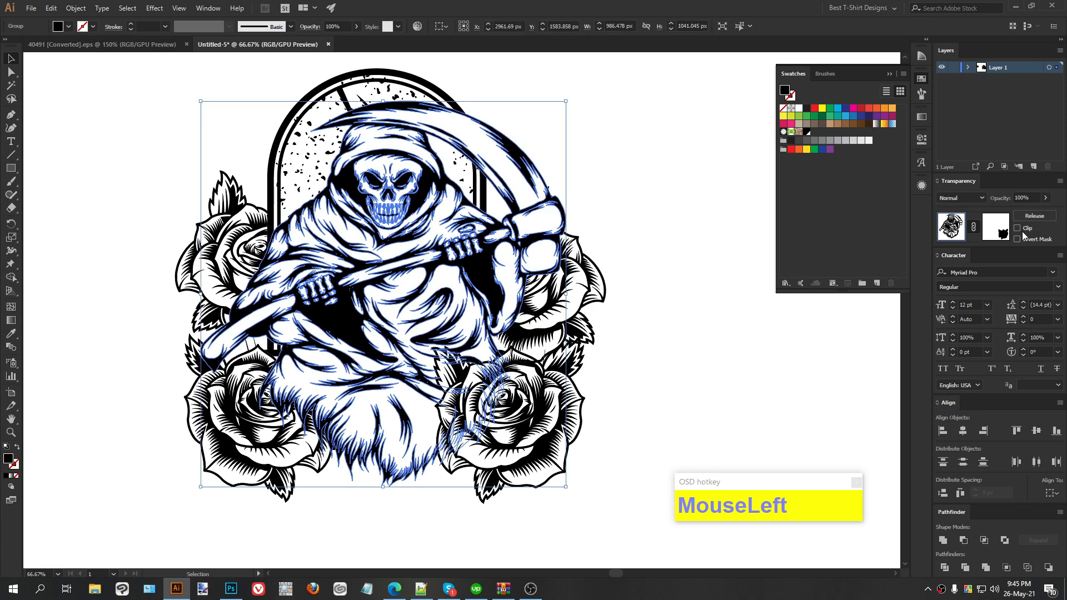
click(999, 228)
drag(594, 476, 573, 464)
key(ctrl+c)
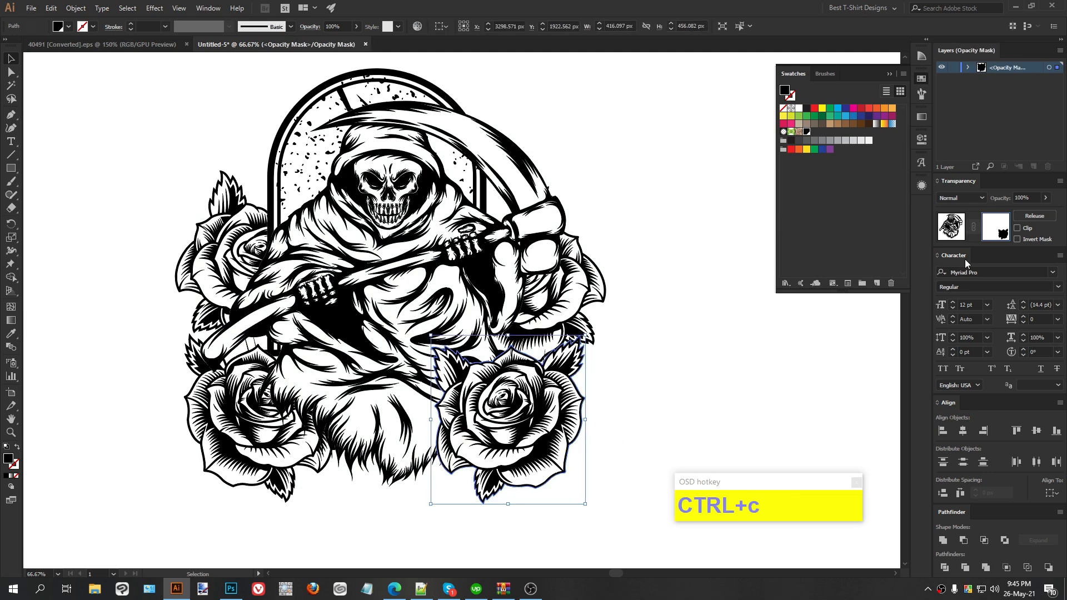
Paste the lower rose silhouette in front inside the upper right rose's opacity mask, then return to artwork editing with nothing selected.
click(959, 223)
click(584, 302)
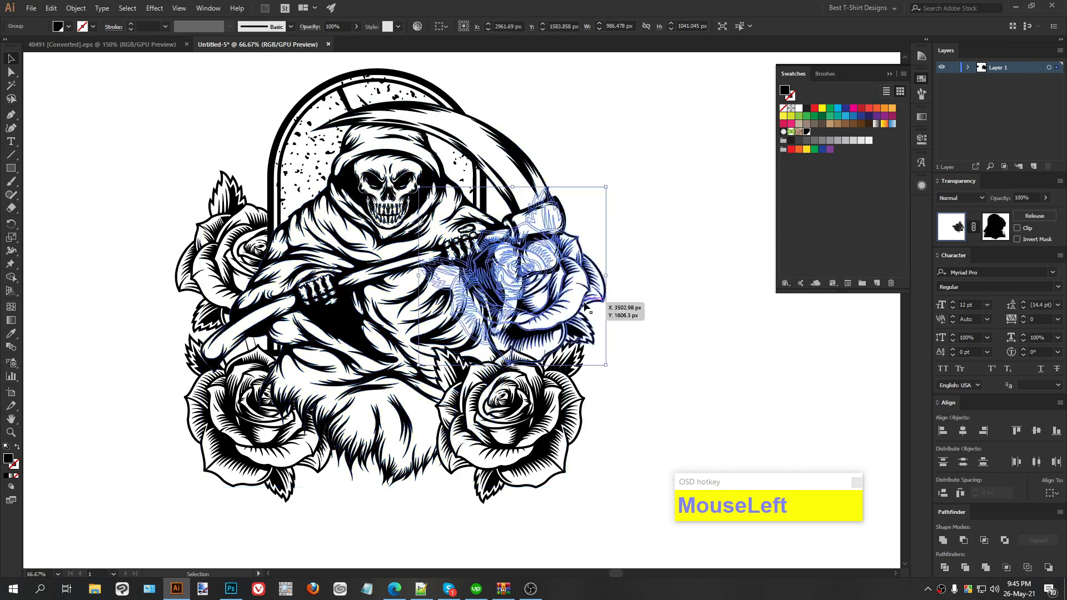
click(996, 229)
key(ctrl+f)
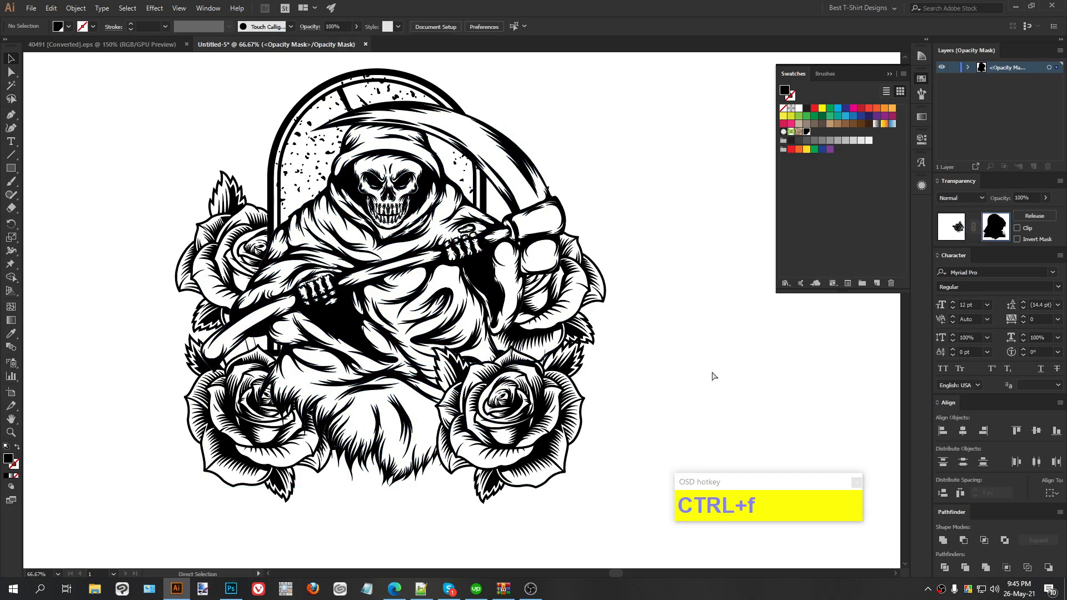
click(712, 372)
alt+scroll(531, 381, up, 3)
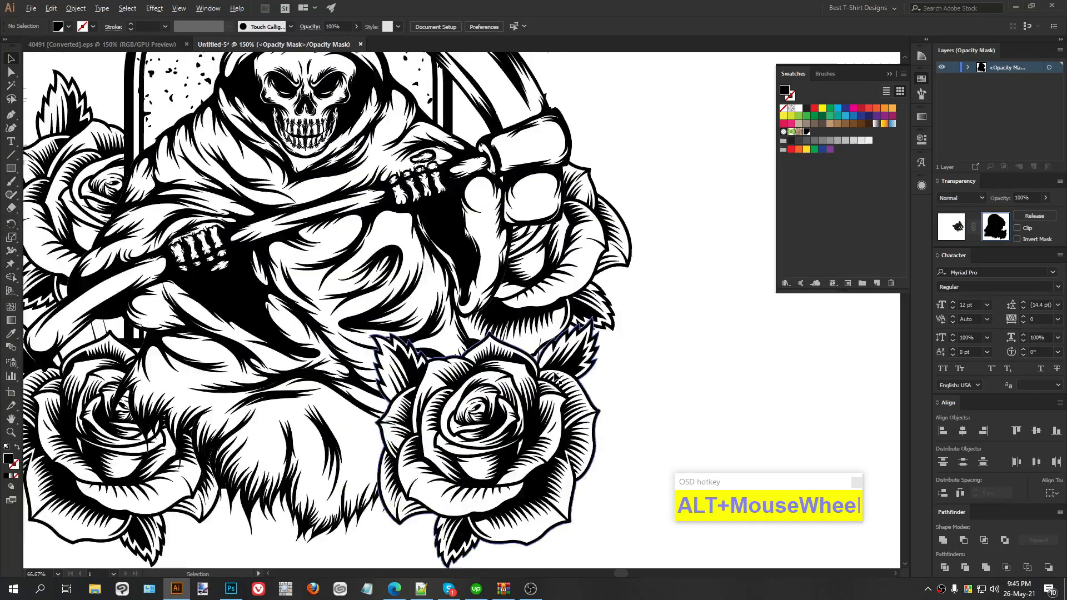
alt+scroll(535, 384, down, 2)
alt+scroll(639, 376, down, 2)
drag(679, 380, 646, 380)
click(948, 231)
click(639, 382)
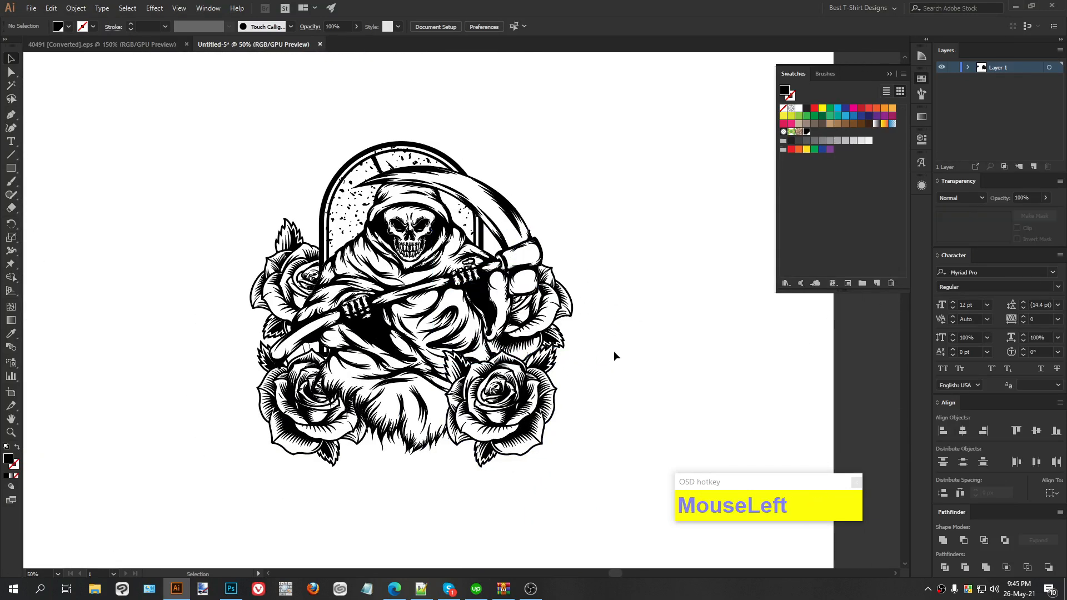
drag(207, 112, 602, 501)
click(430, 517)
drag(579, 503, 169, 102)
click(170, 102)
drag(124, 312, 142, 271)
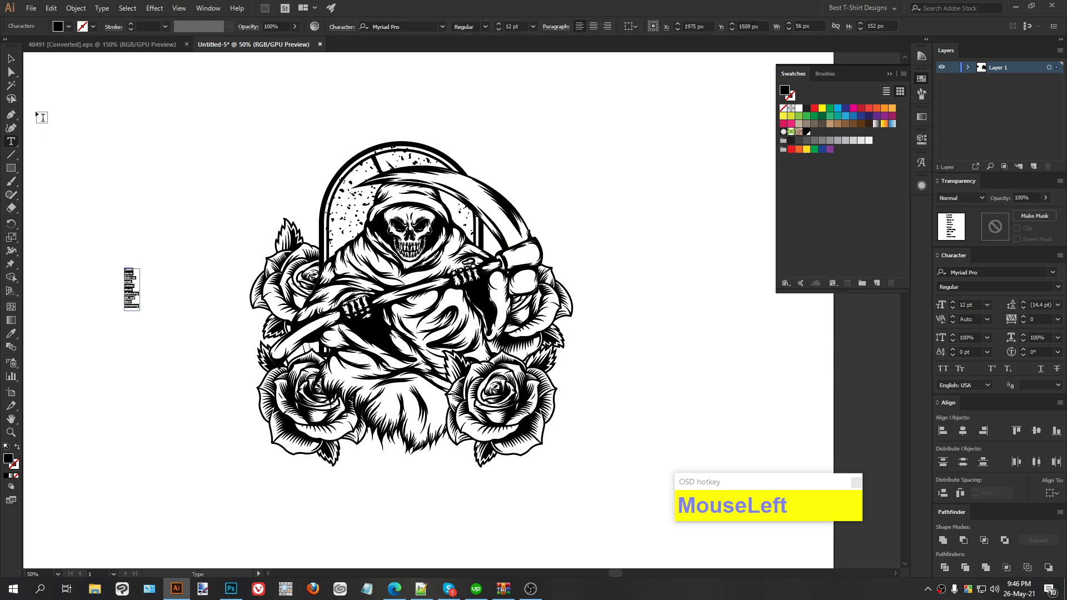
click(10, 65)
key(Delete)
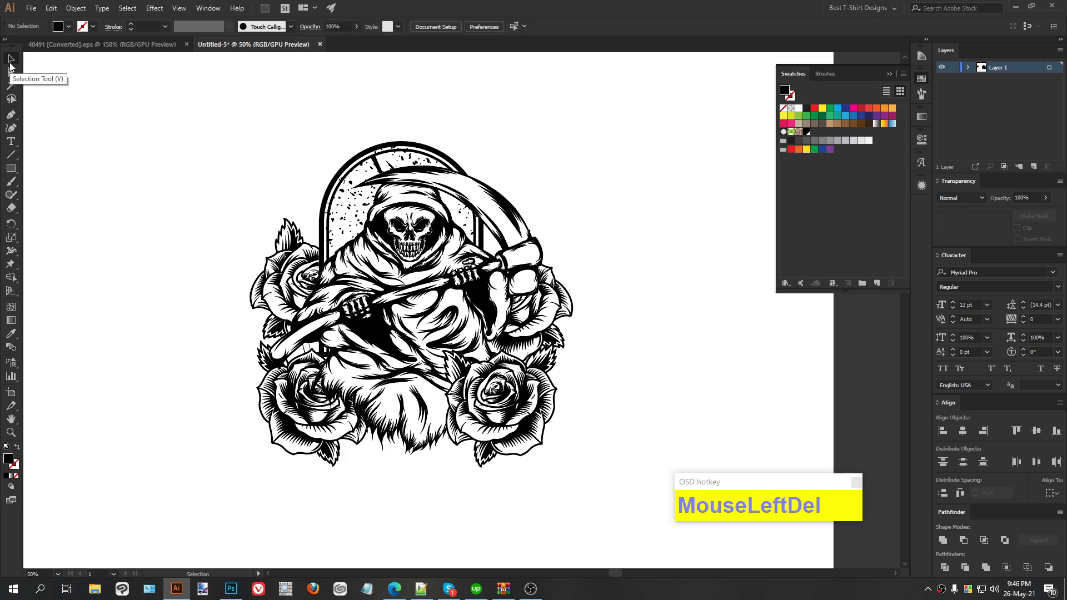
Switch to Notepad, write "Game" and "Over" on two separate lines, and copy the text.
click(11, 142)
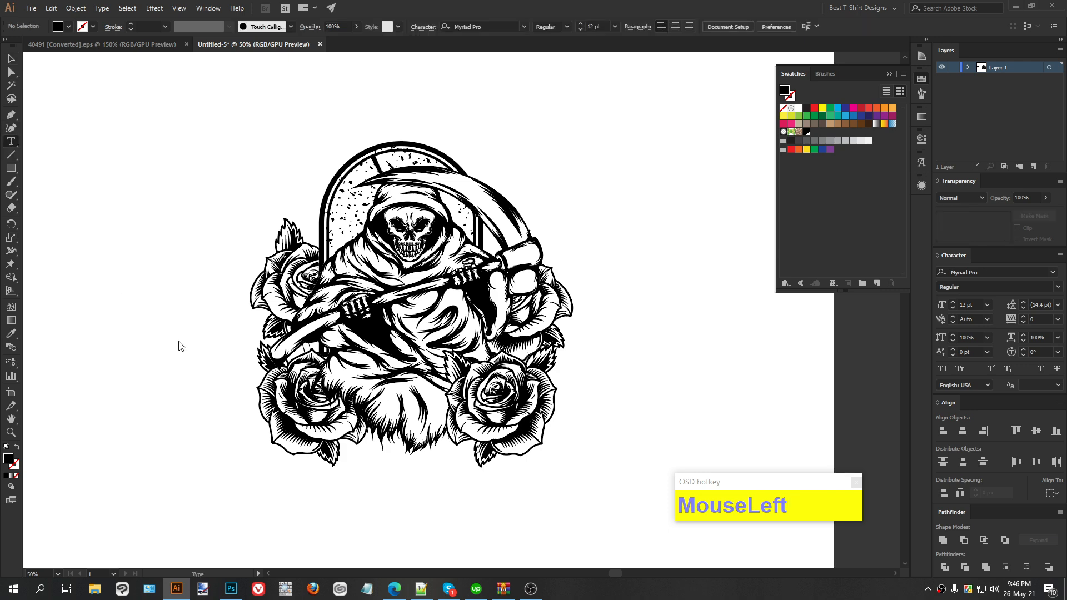
click(368, 574)
click(368, 589)
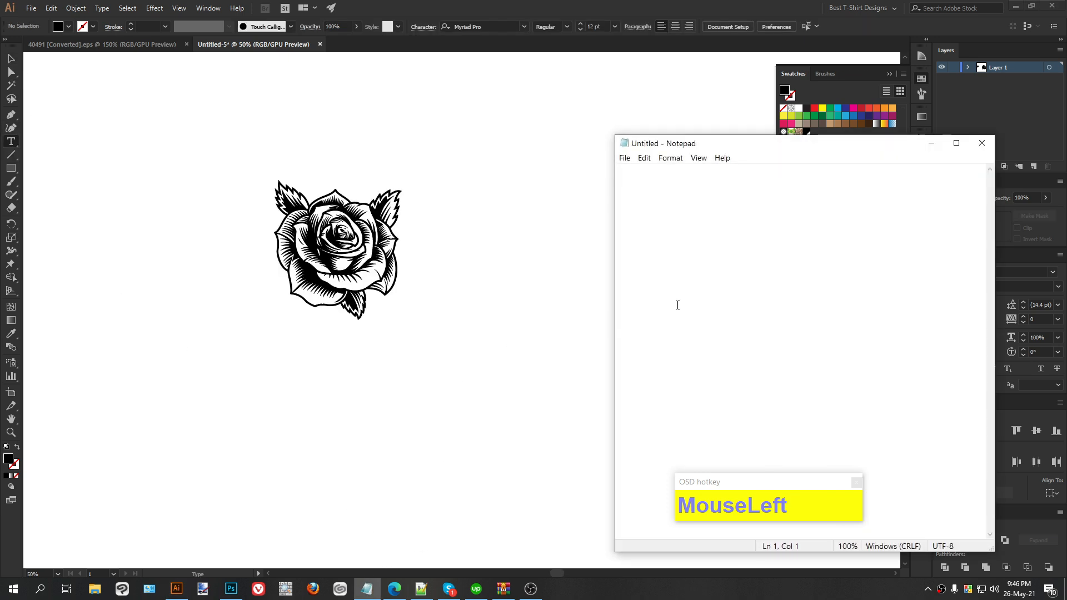
text(Game)
key(Return)
text(Over)
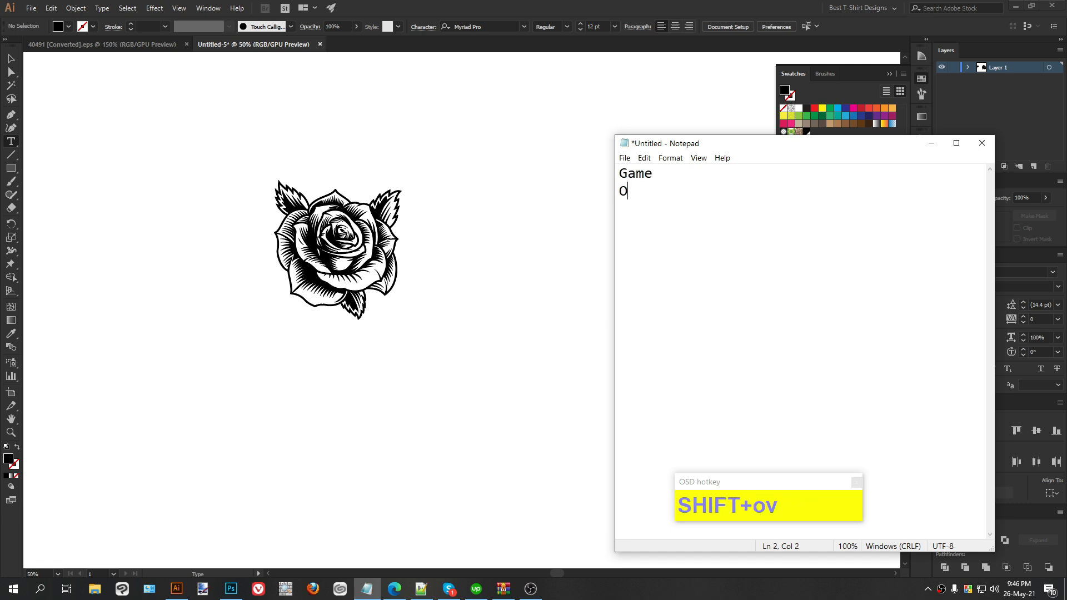
key(ctrl+a)
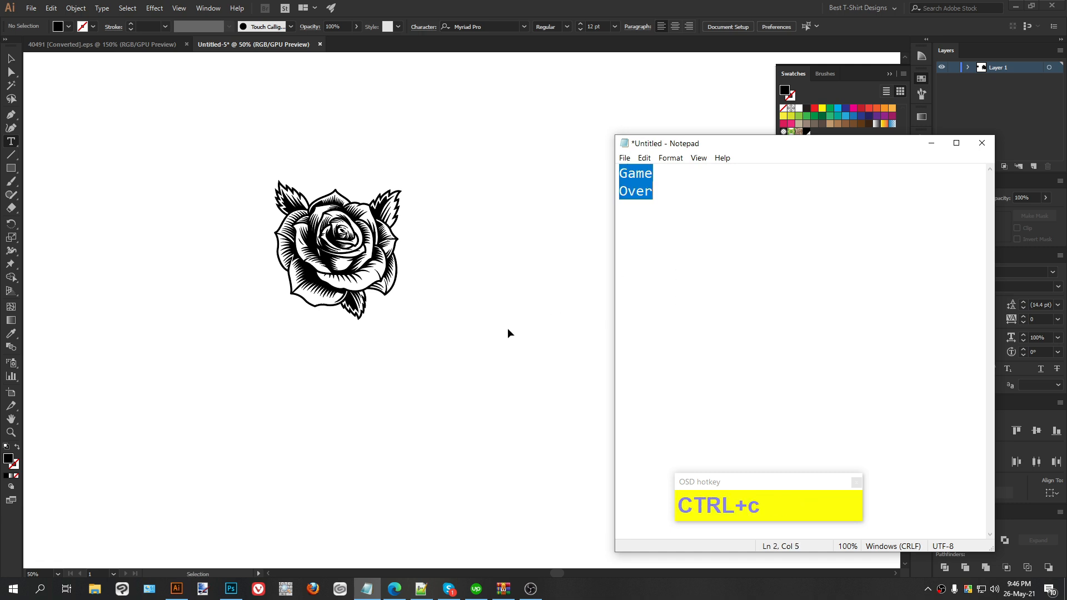
Switch to Illustrator, paste the copied text as type, enlarge it to about 209 pt and place it beside the reaper's left side.
click(459, 368)
key(ctrl+v)
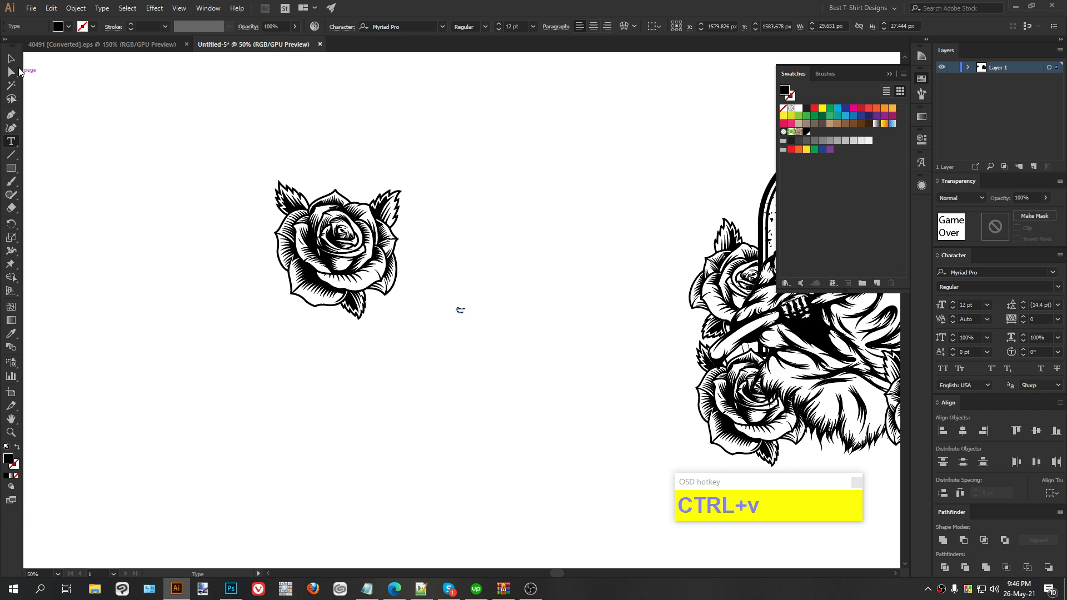
click(10, 59)
drag(468, 321, 632, 437)
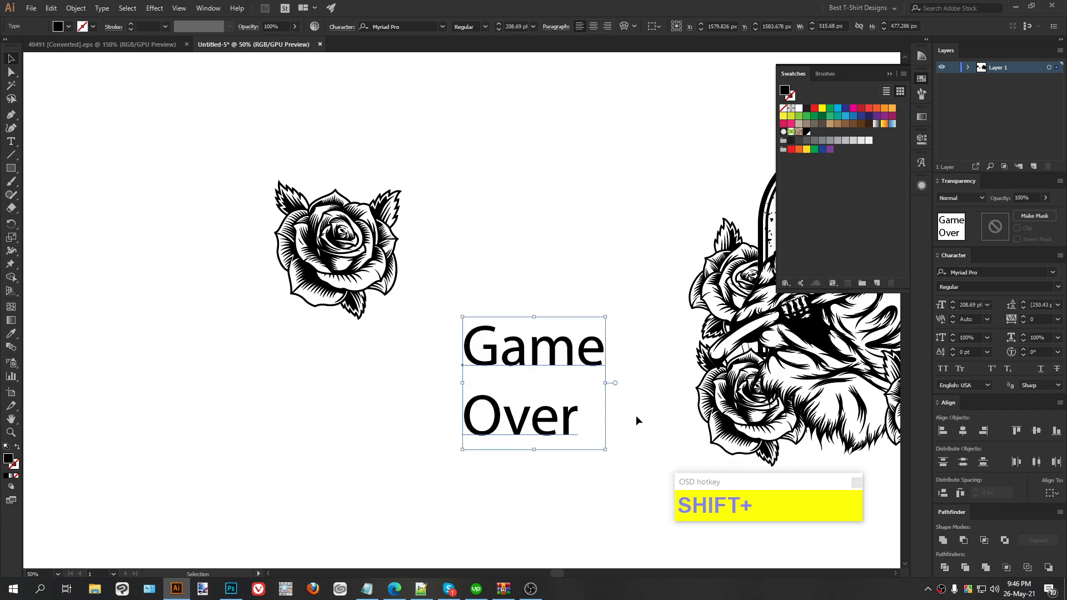
drag(641, 399, 330, 356)
drag(263, 307, 321, 301)
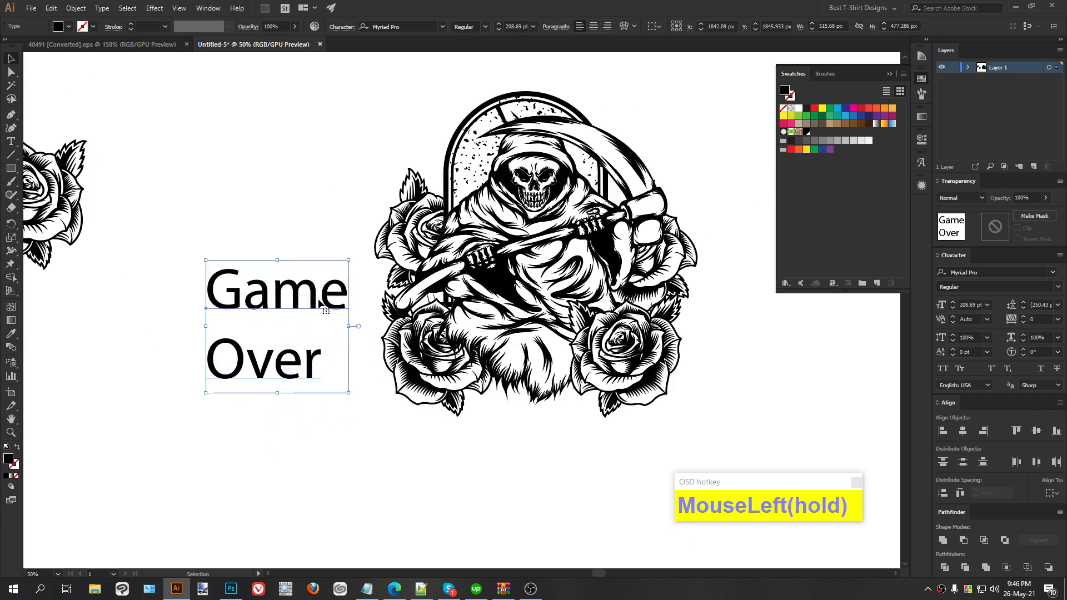
Set the Game Over text in the Madjoe font and scale it proportionally to about 325 pt.
click(408, 26)
text(mad)
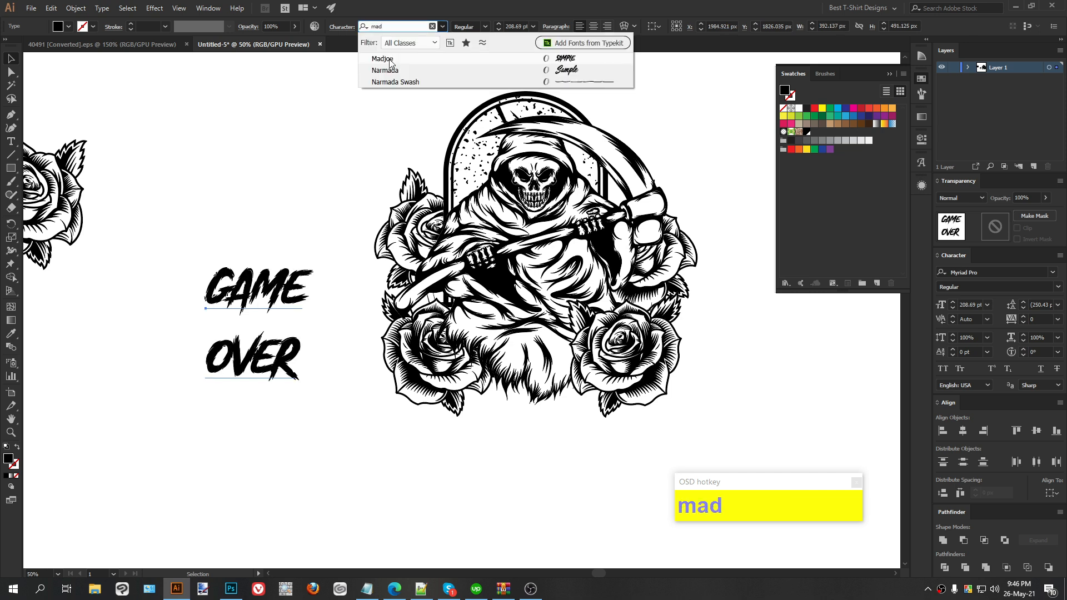
click(389, 58)
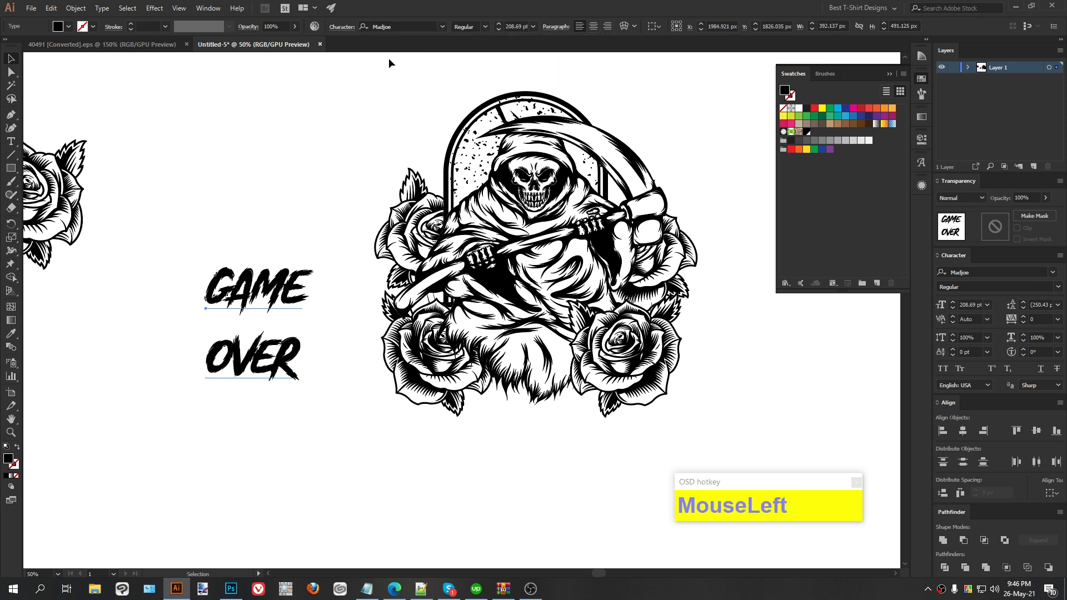
drag(312, 329, 375, 328)
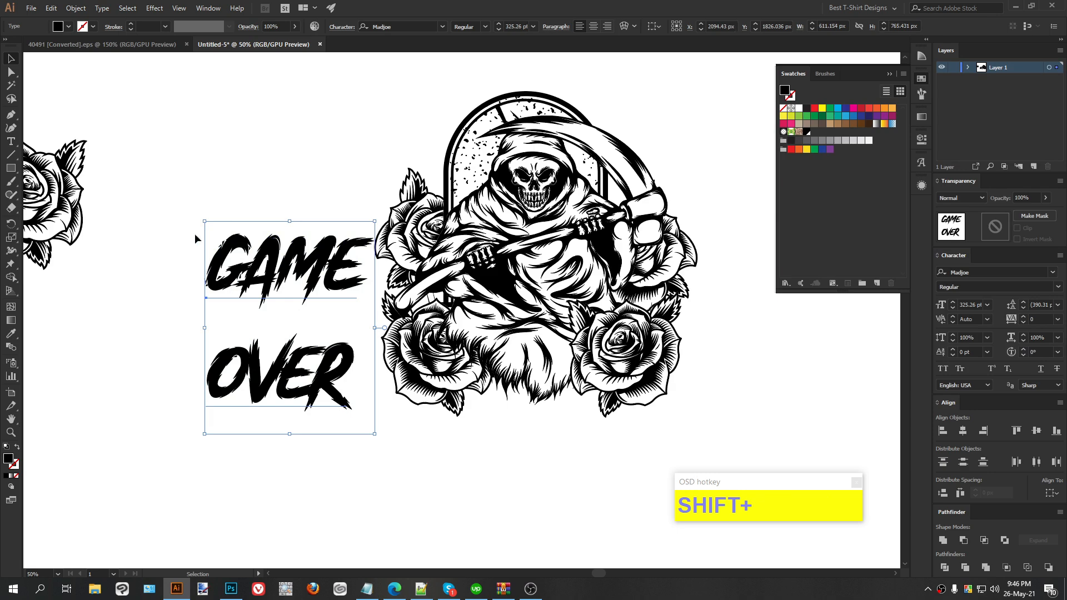
Split the text into separate lines with a script, then move OVER up close beneath GAME and select both words.
click(32, 8)
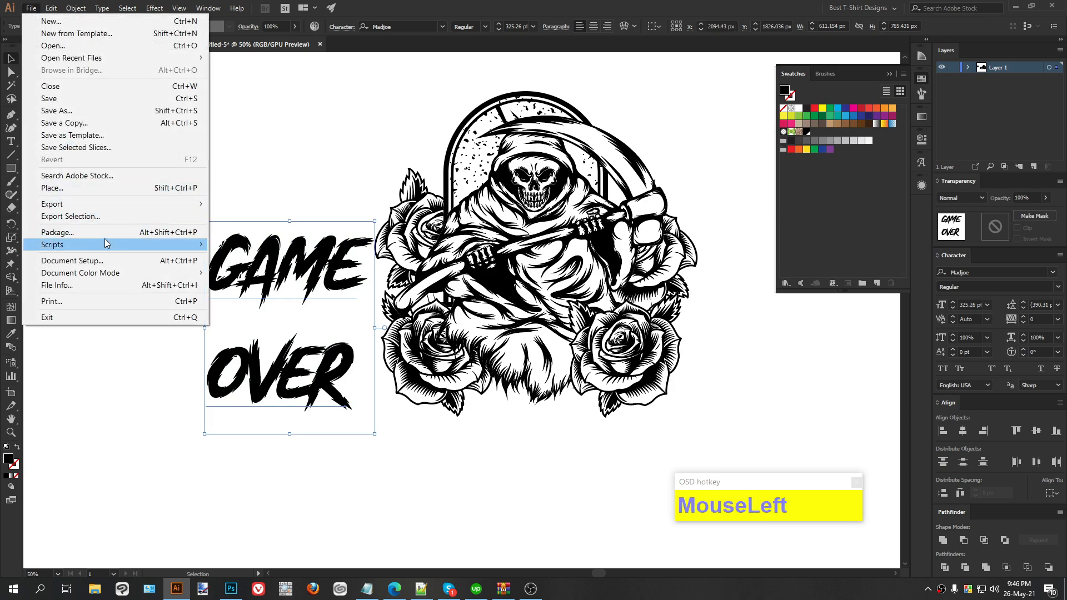
mouse_move(143, 245)
click(238, 245)
drag(306, 371, 311, 328)
drag(238, 211, 300, 390)
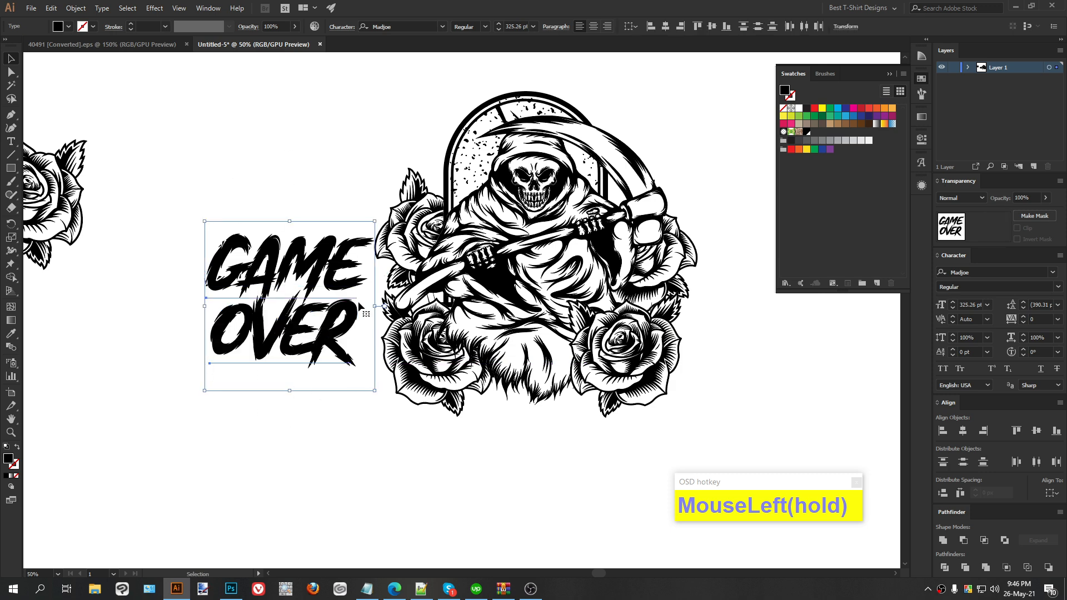
Move both words over the reaper's lower body between the lower roses and scale them to about 286 pt.
drag(362, 303, 568, 360)
drag(537, 408, 537, 427)
drag(558, 385, 559, 375)
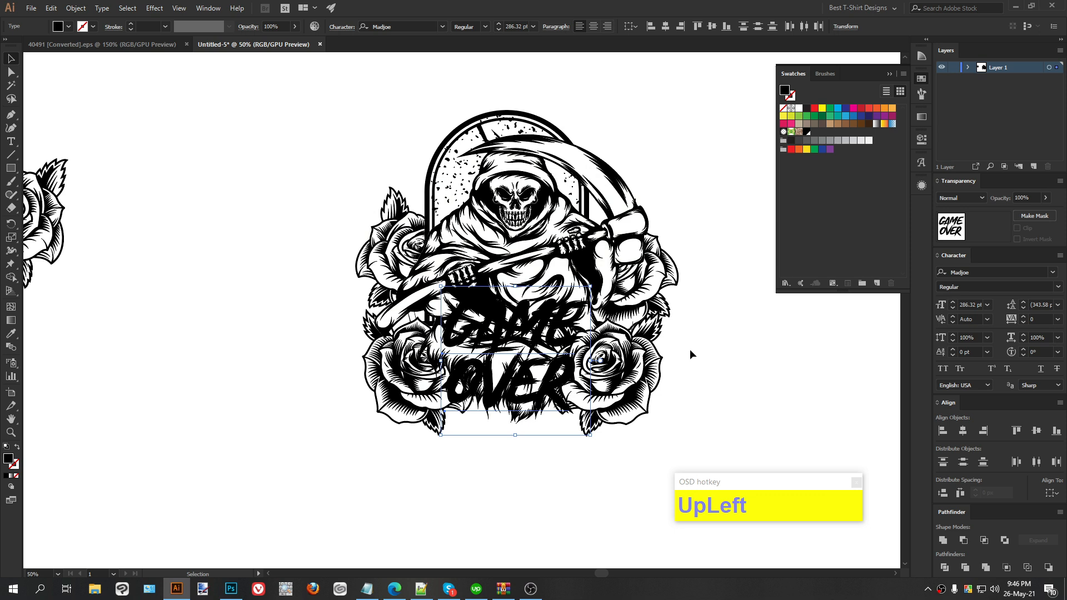
Convert the GAME OVER text to outlines, group the lettering and deselect it.
right_click(487, 311)
click(525, 387)
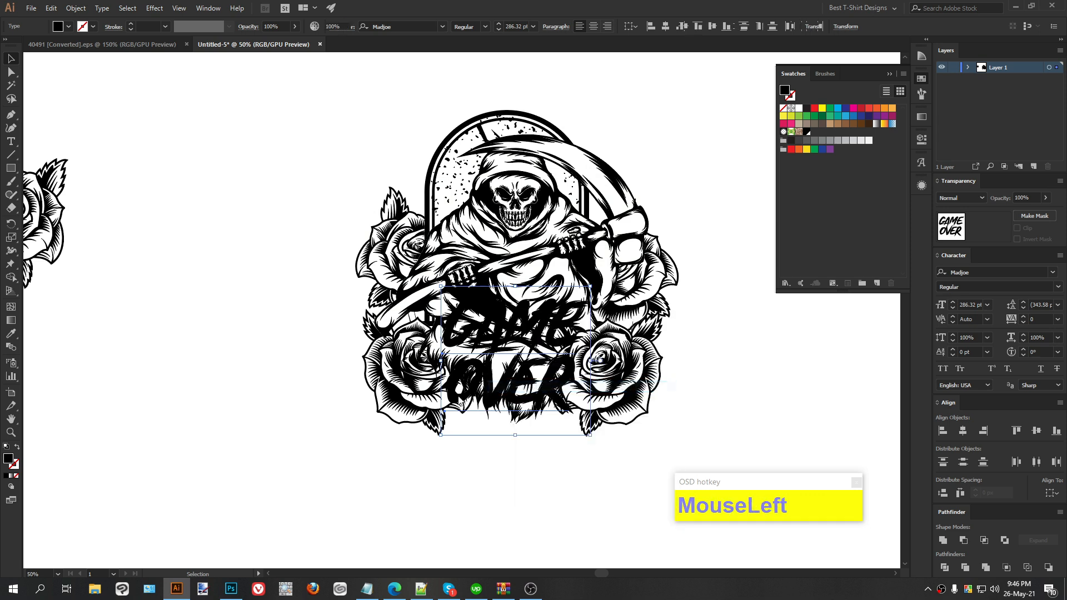
key(ctrl+g)
click(240, 294)
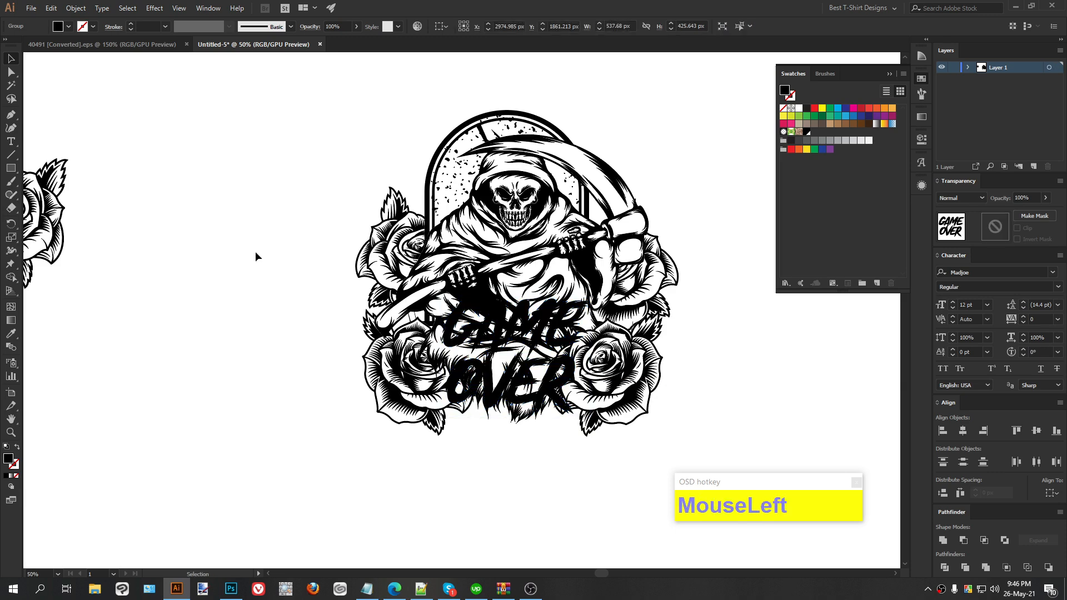
Group the reaper, tombstone and roses without the lettering, and offset the GAME OVER outlines by 10 px with round joins.
drag(312, 97, 672, 447)
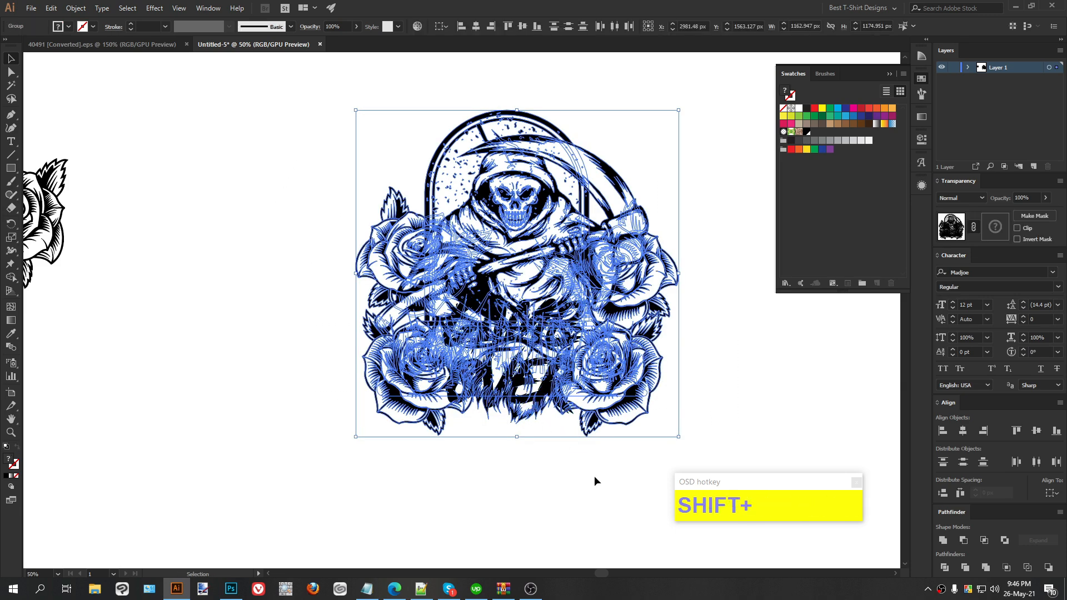
click(503, 345)
key(ctrl+equal)
key(ctrl+alt+f)
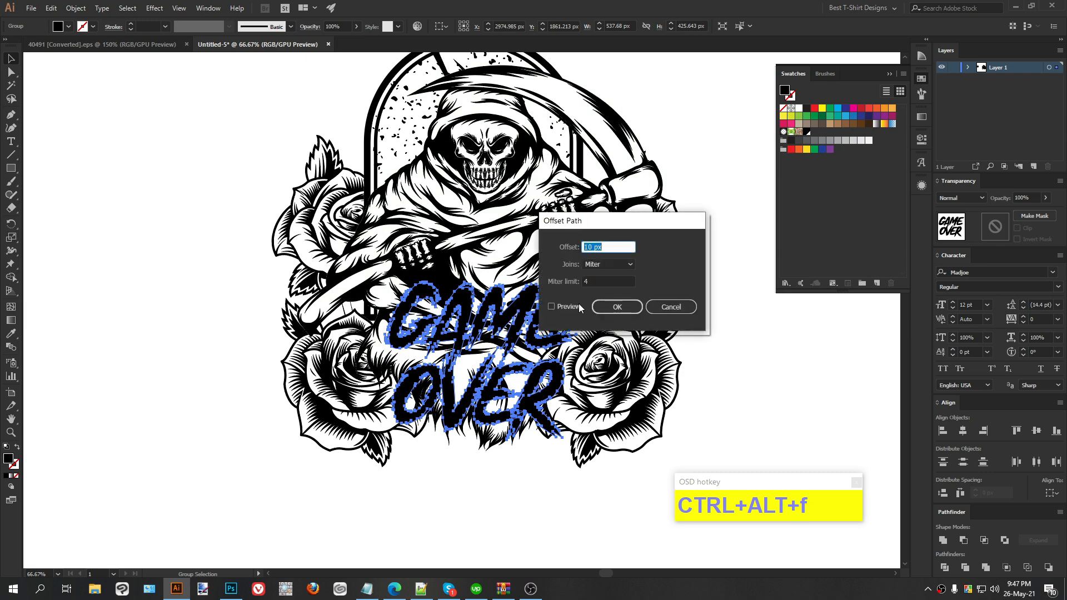
click(570, 306)
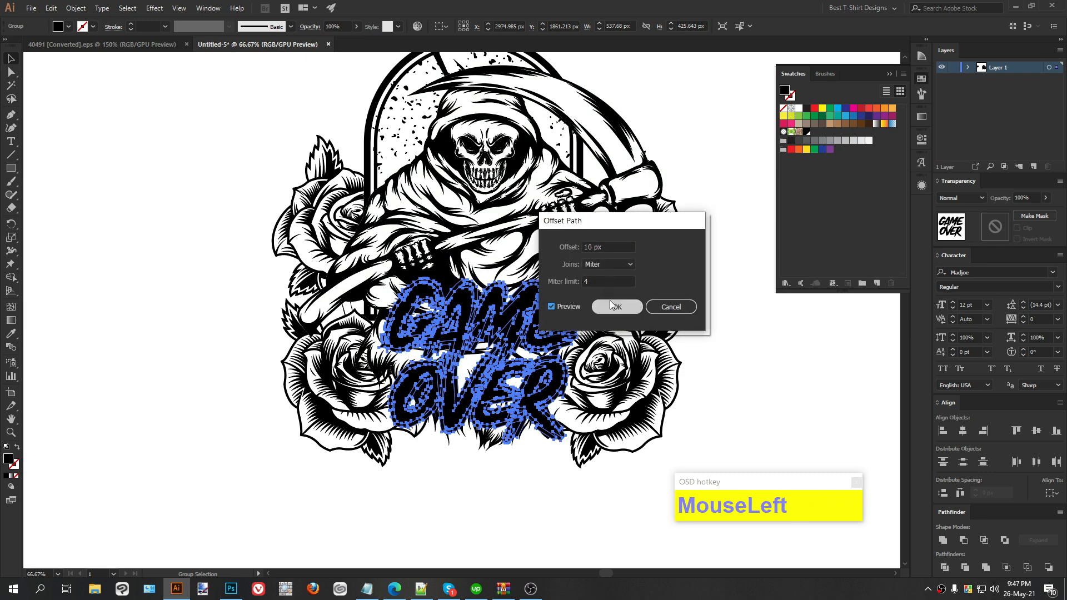
click(602, 266)
click(606, 292)
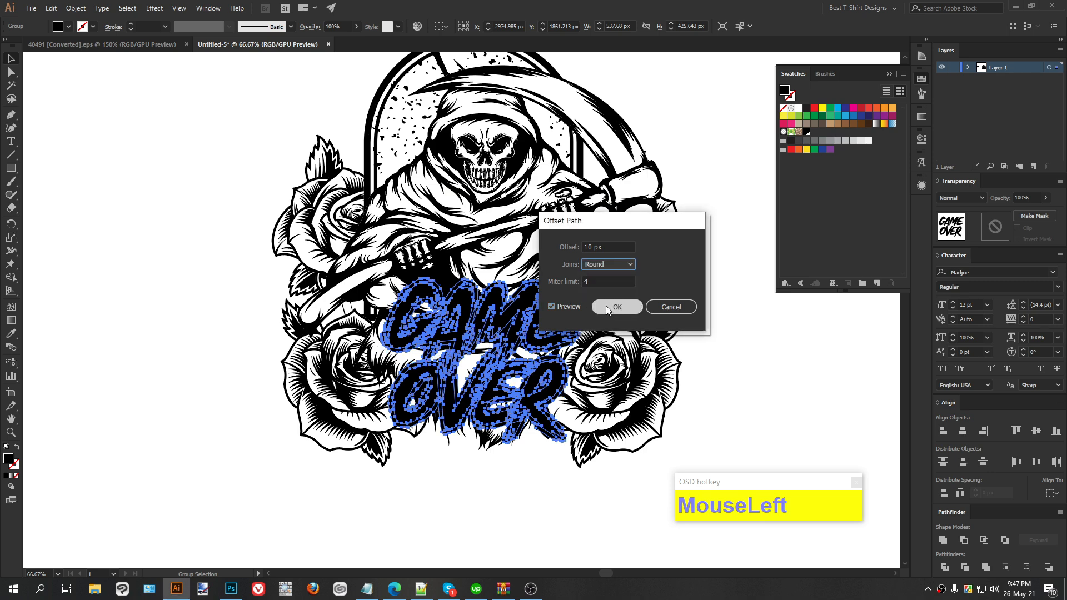
click(606, 309)
Cut the offset lettering shapes and paste them in place into a new opacity mask on the grouped reaper and roses artwork.
key(ctrl+x)
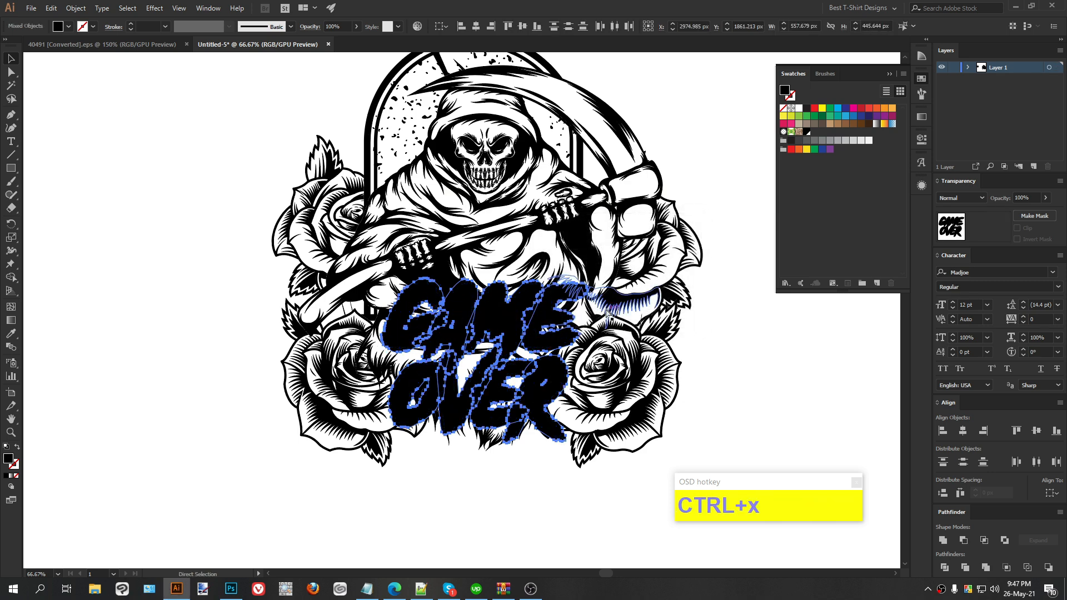
click(493, 166)
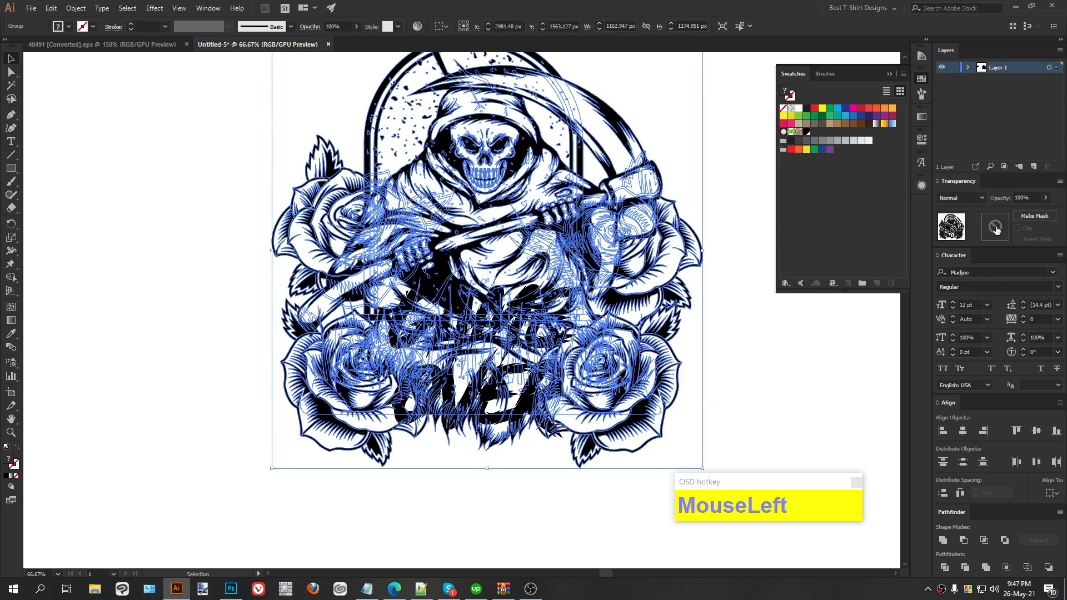
click(996, 228)
key(ctrl+f)
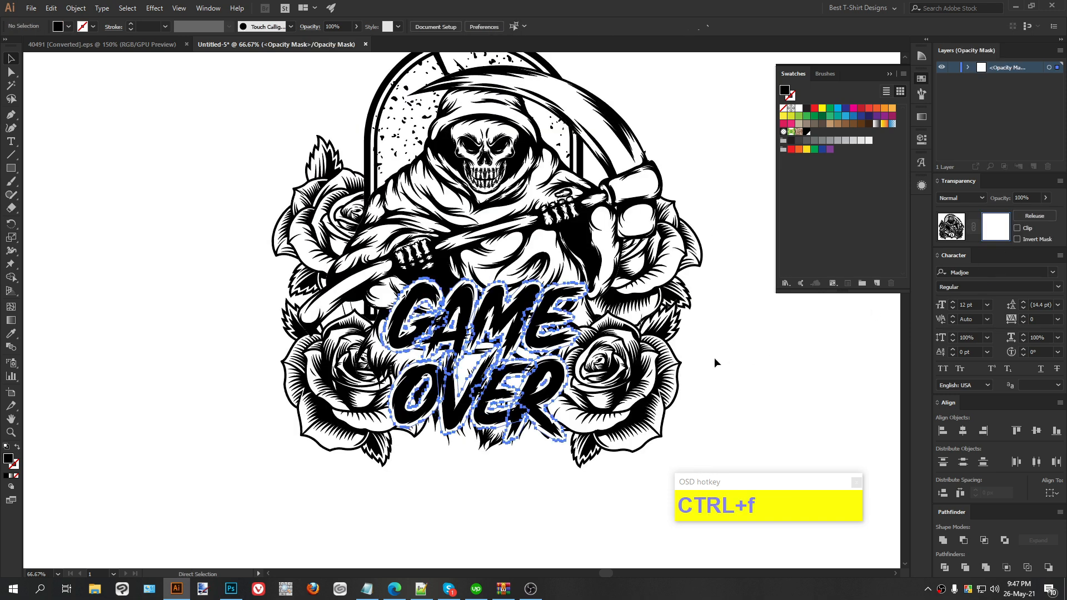
click(751, 382)
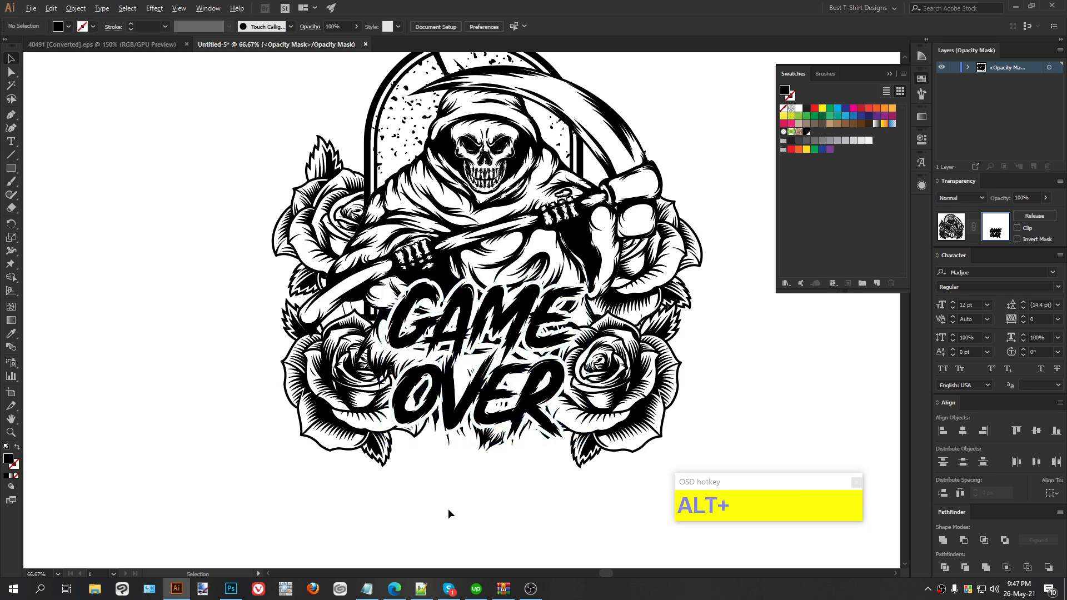
alt+scroll(515, 494, down, 1)
alt+scroll(493, 503, up, 1)
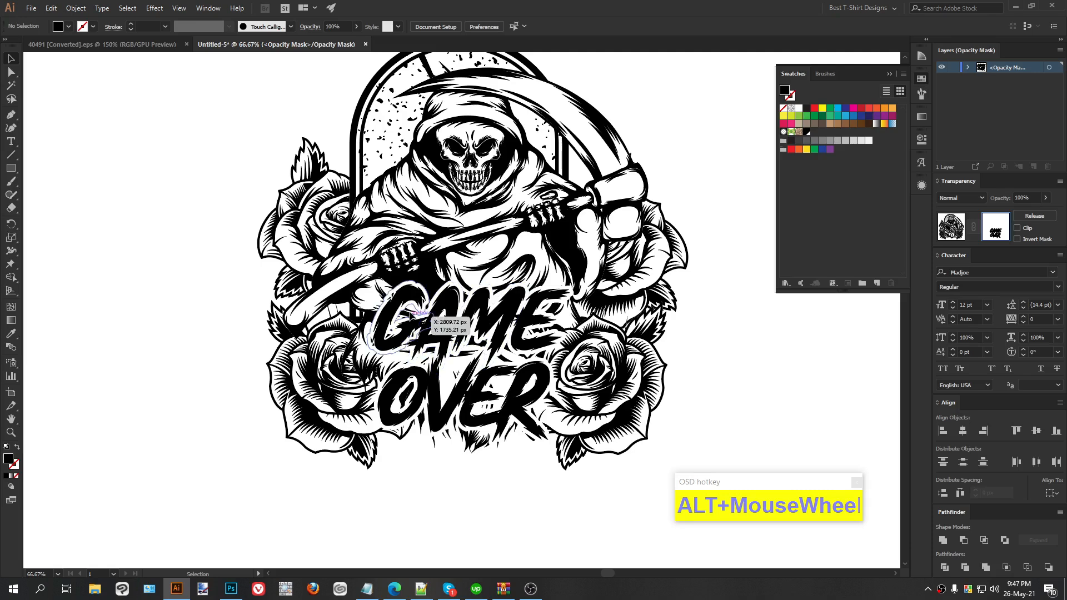
click(581, 479)
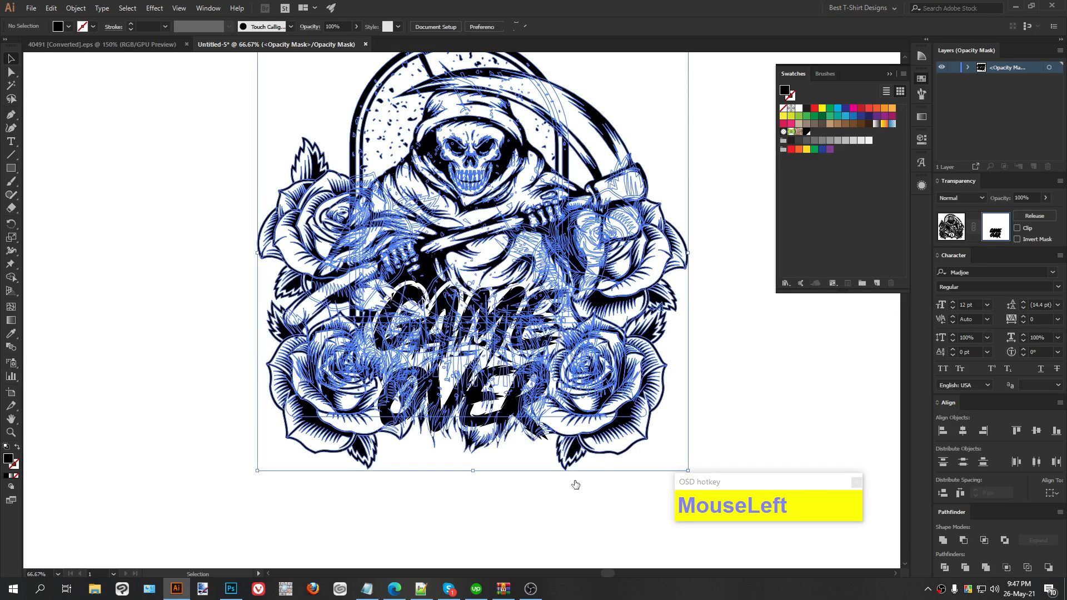
Exit opacity mask editing and leave the Game Over artwork deselected.
click(529, 495)
alt+scroll(480, 483, down, 1)
click(715, 392)
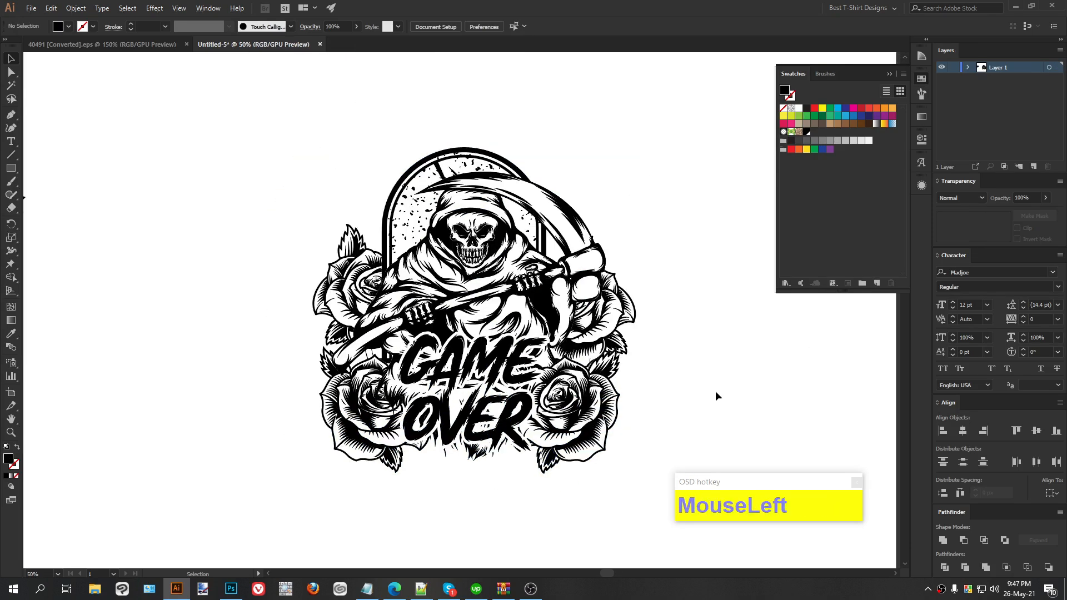
Copy the bone from the 40491 [Converted].eps document and paste it into the Game Over design.
click(133, 46)
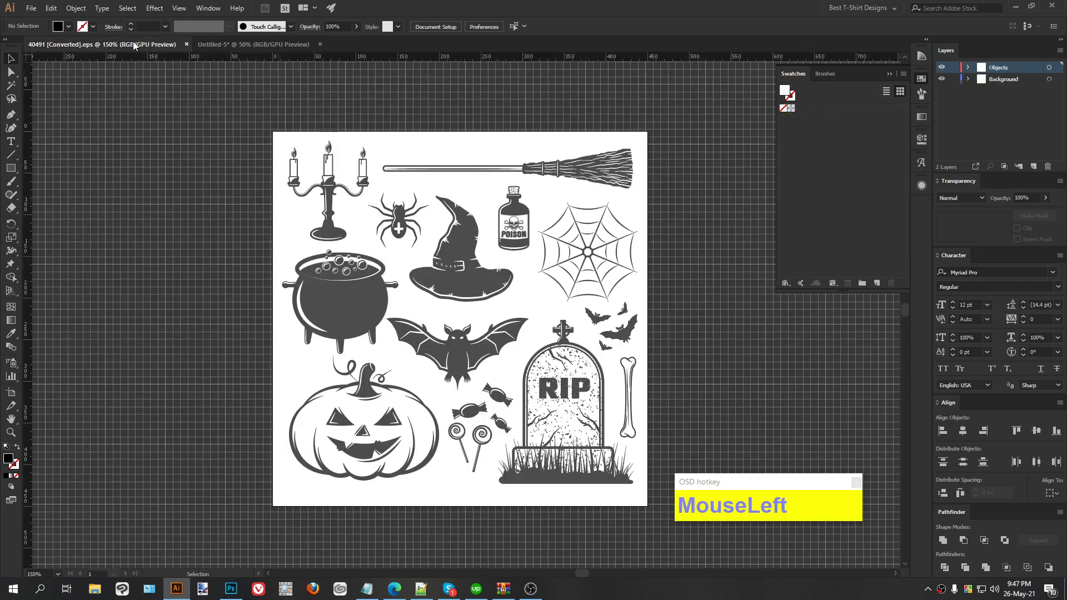
click(630, 396)
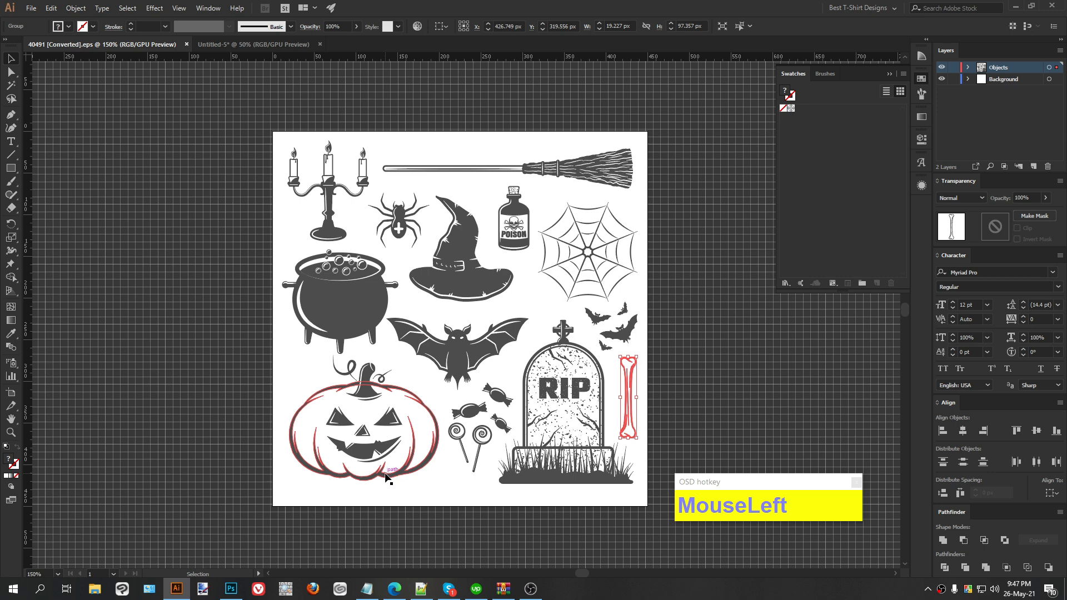
key(ctrl+c)
click(262, 44)
key(ctrl+v)
Enlarge the pasted bone and tilt it diagonally beside the reaper's left, its bounding box about 353 × 424 px.
drag(465, 324, 550, 420)
drag(485, 338, 284, 186)
drag(301, 144, 373, 223)
Duplicate the tilted bone onto the opposite side of the reaper and mirror the copy left to right.
scroll(553, 91, up, 1)
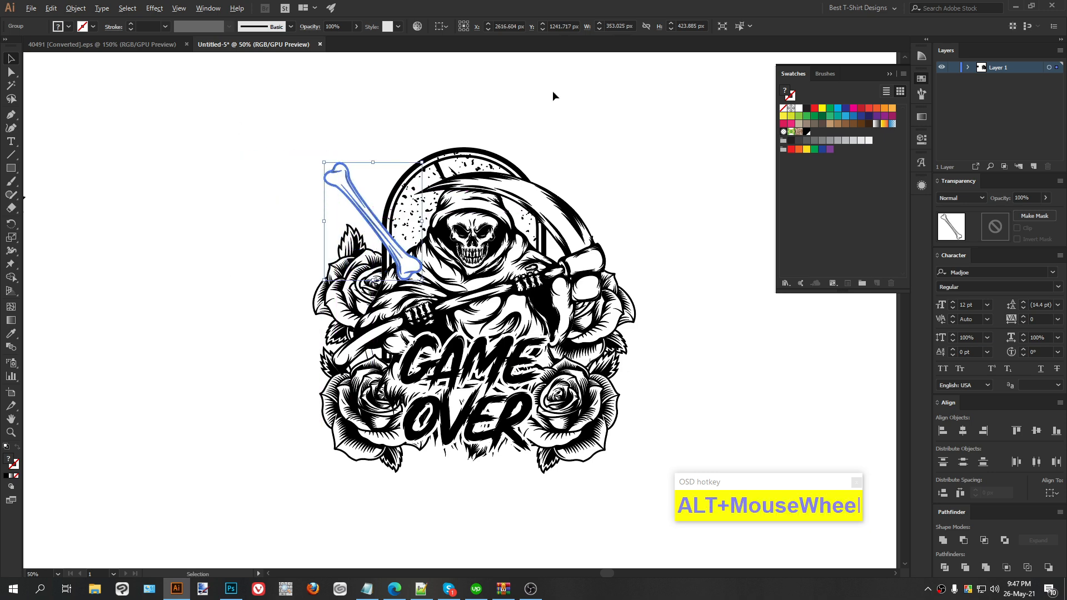
drag(316, 262, 586, 260)
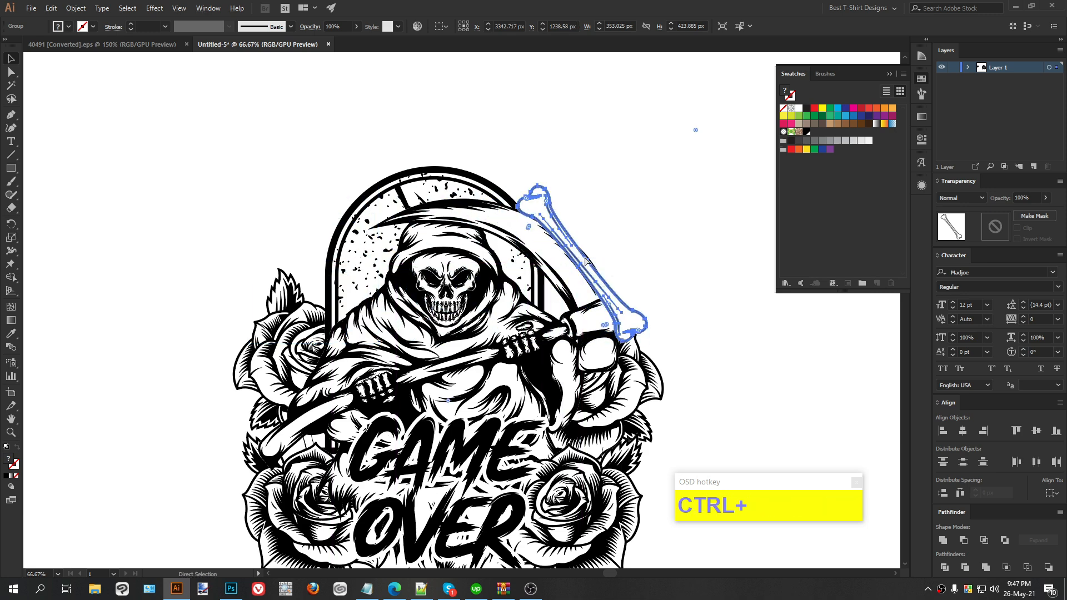
key(ctrl+z)
drag(315, 246, 584, 246)
key(ctrl+r)
click(539, 360)
Try blending the two mirrored bones using Specified Steps spacing with 8 steps.
shift+click(295, 235)
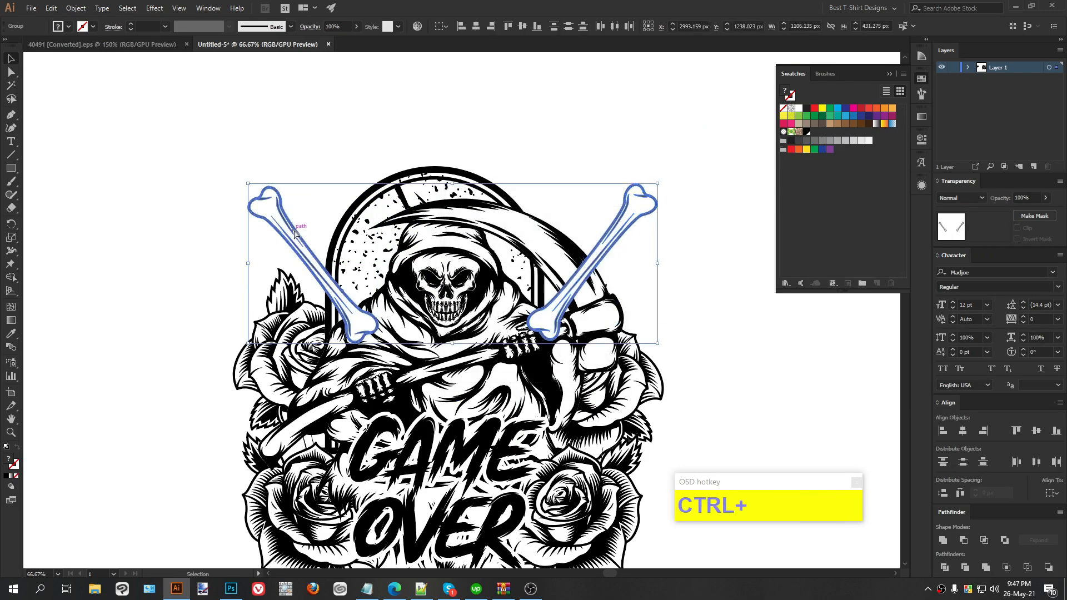
key(ctrl+alt+b)
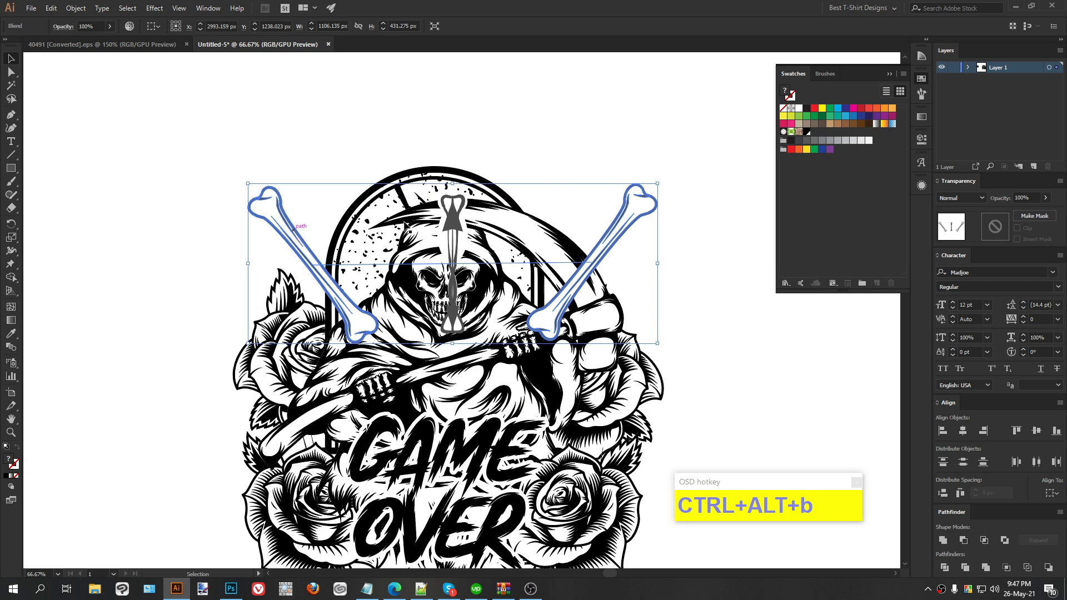
double_click(11, 344)
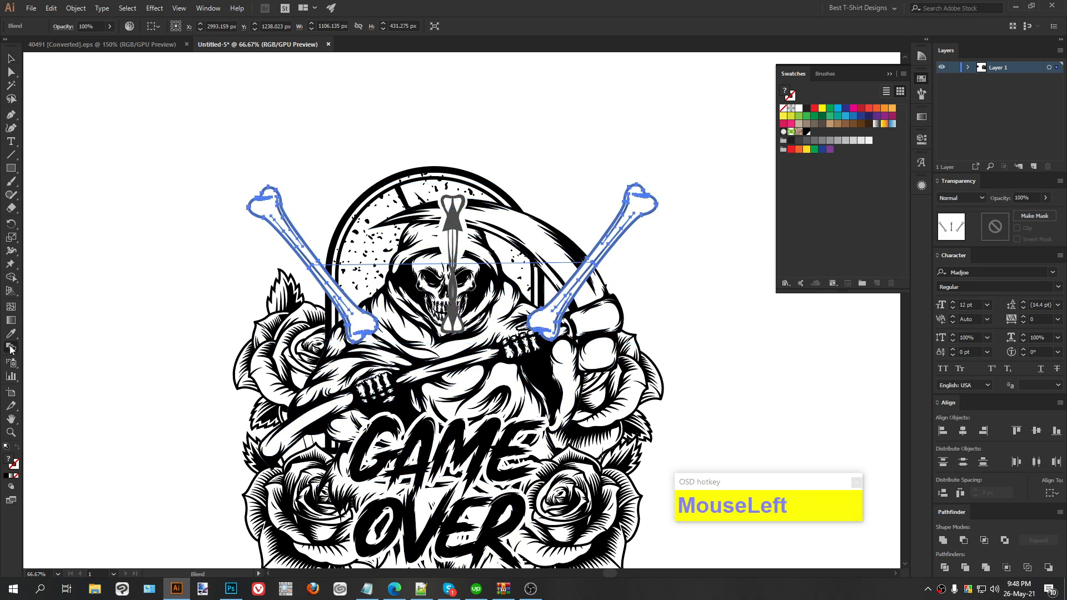
click(152, 271)
click(167, 294)
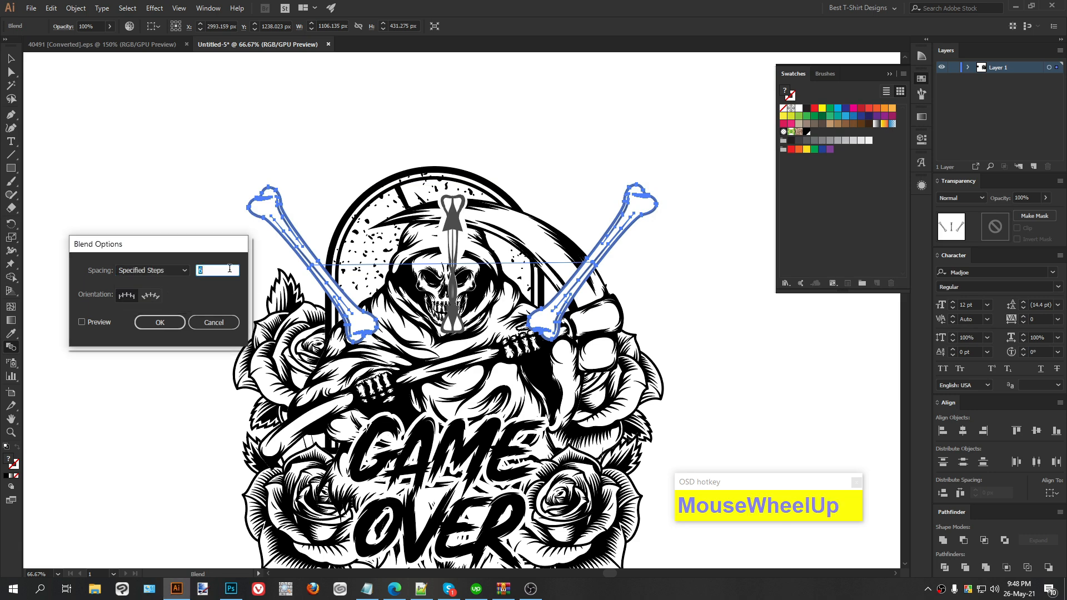
click(101, 321)
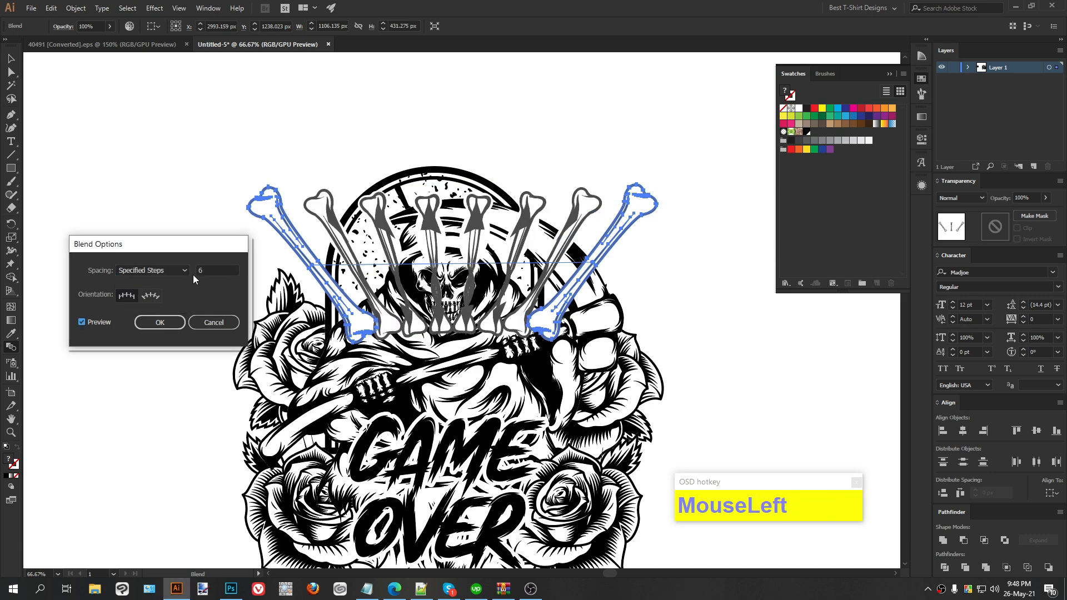
scroll(204, 267, up, 3)
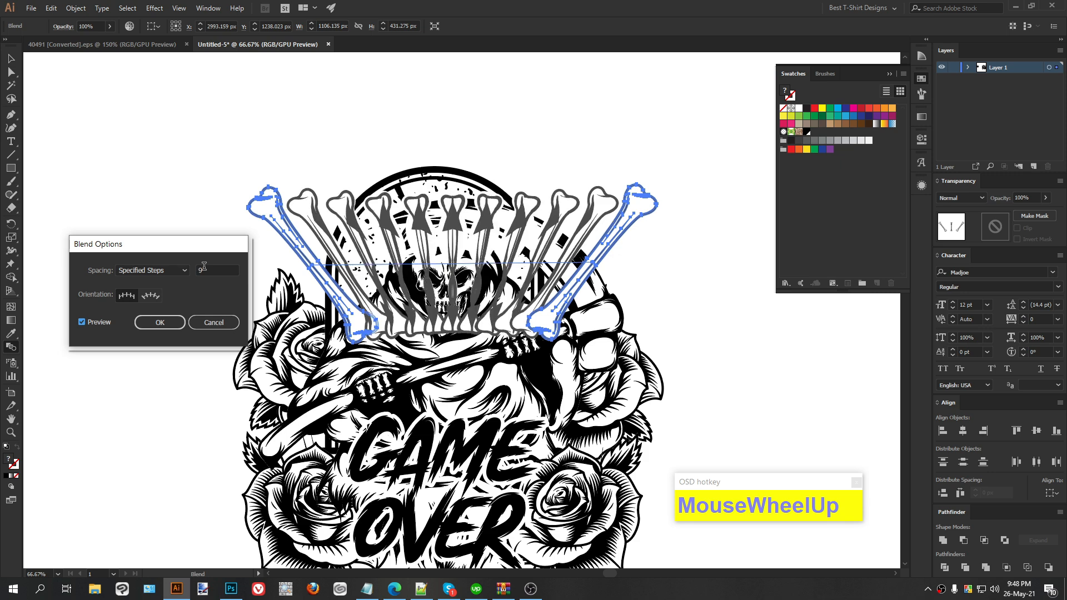
scroll(204, 267, down, 1)
click(161, 321)
Try raising both ends of the bone blend's spine to shift the row of bones upward.
key(a)
click(452, 267)
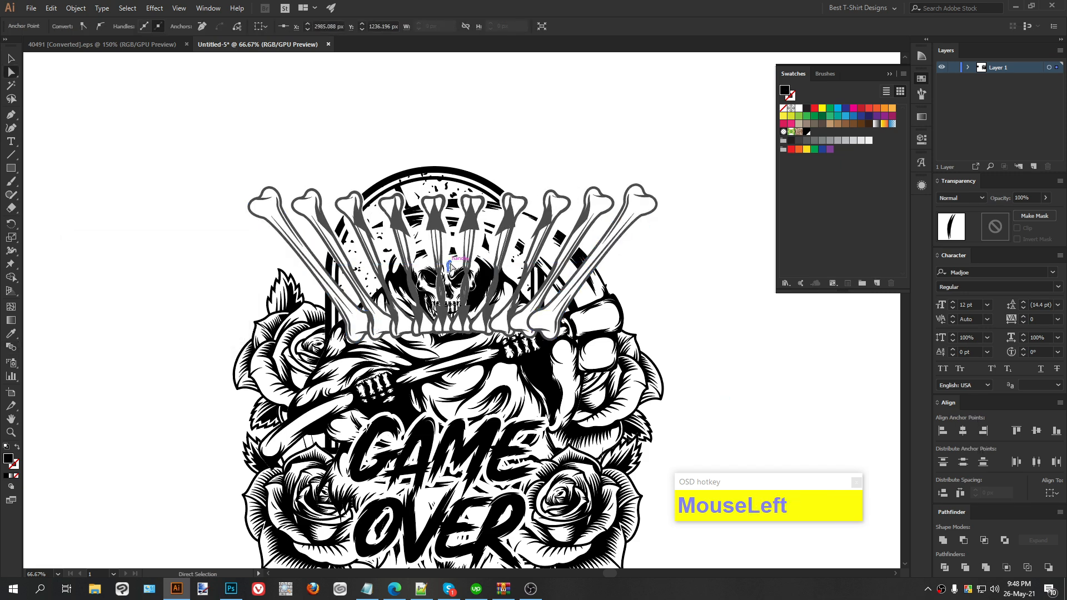
key(v)
click(625, 239)
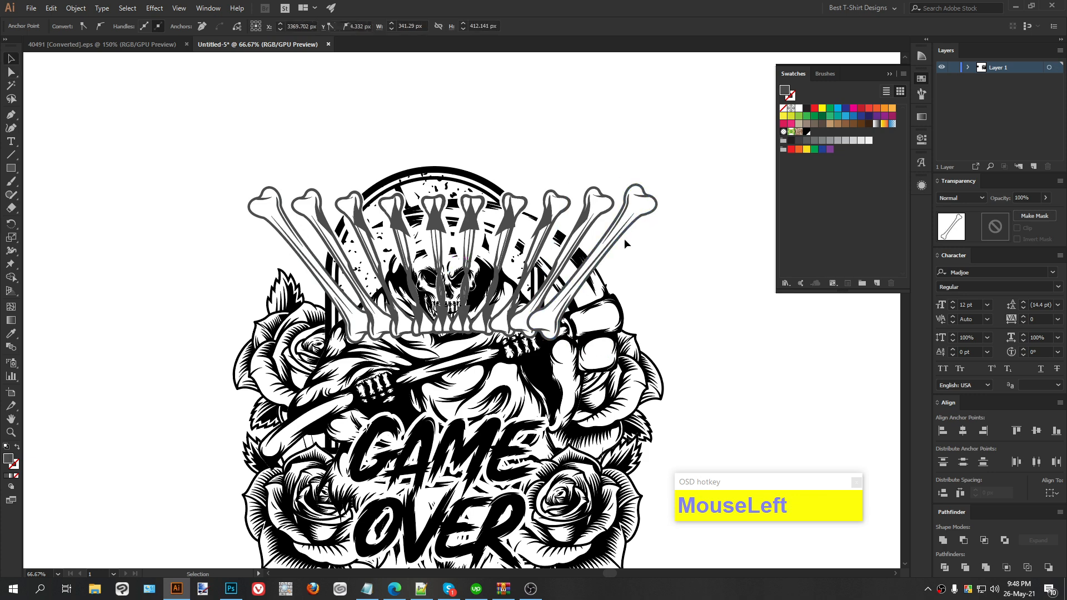
click(624, 240)
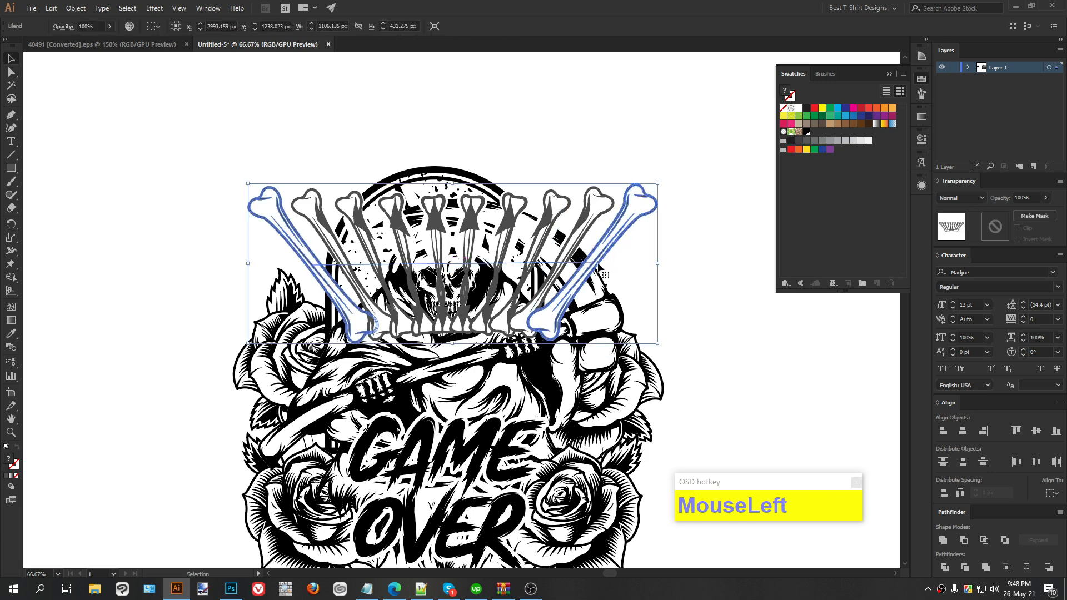
key(a)
drag(594, 264, 594, 240)
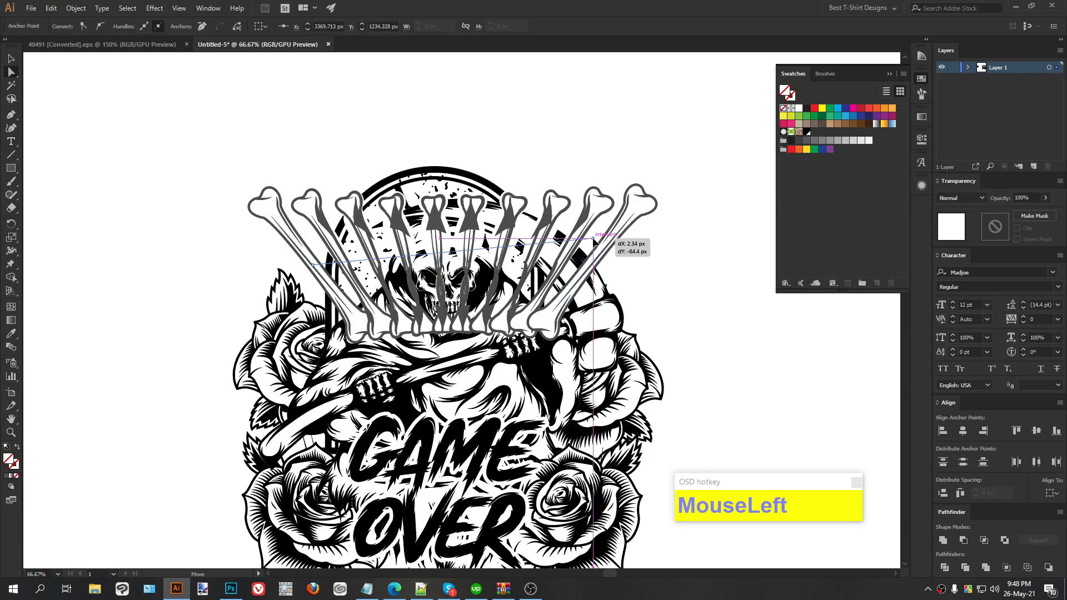
drag(312, 266, 321, 235)
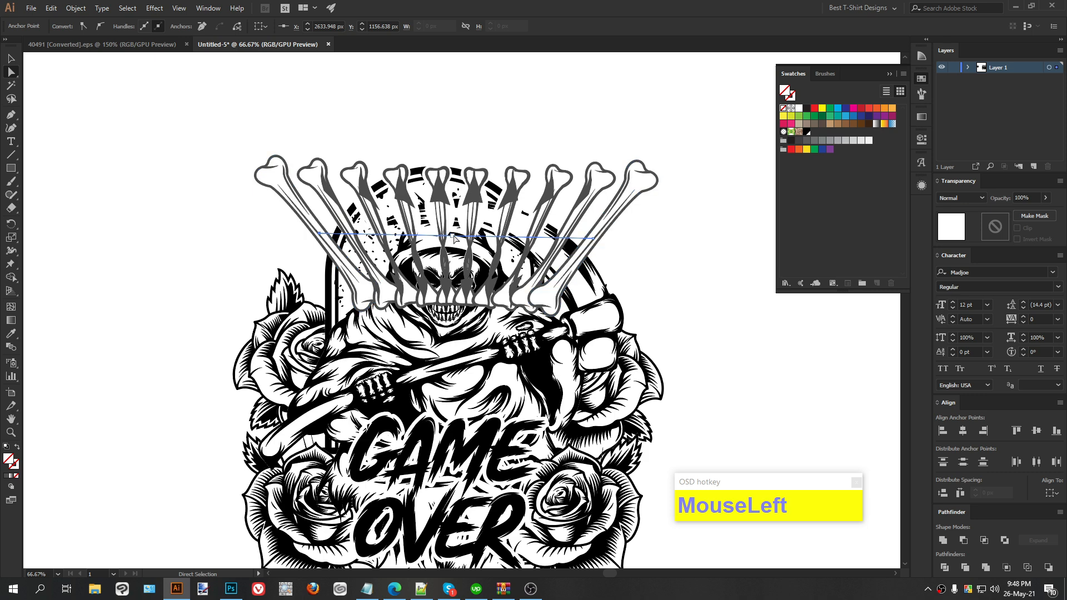
Try adding an anchor point near the middle of the blend spine and raising it to arch the bones.
scroll(453, 235, up, 3)
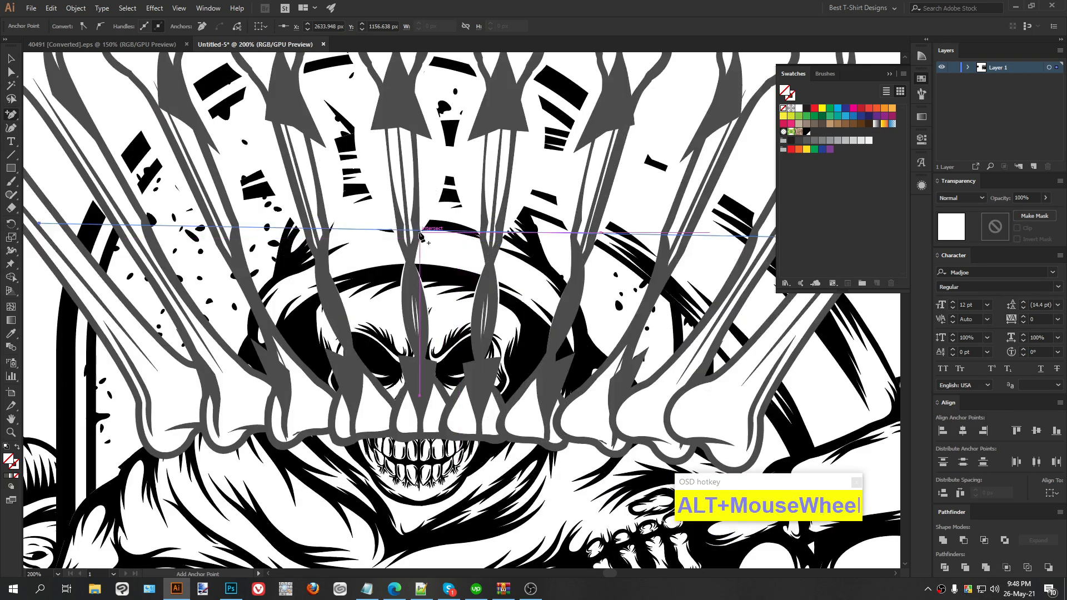
click(421, 231)
scroll(424, 232, down, 1)
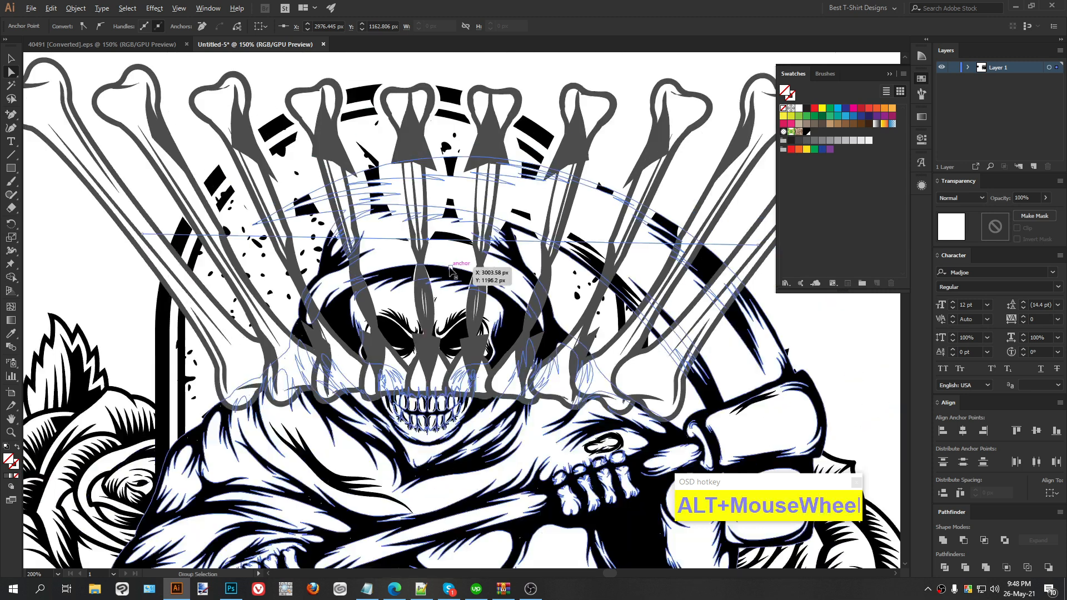
click(429, 240)
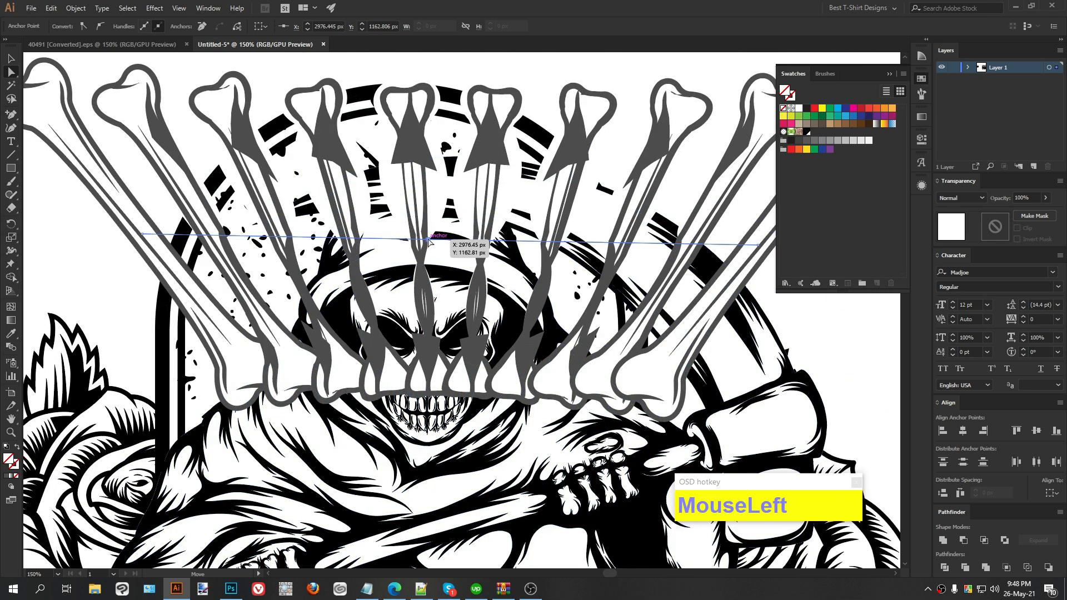
drag(429, 240, 427, 173)
scroll(442, 297, down, 2)
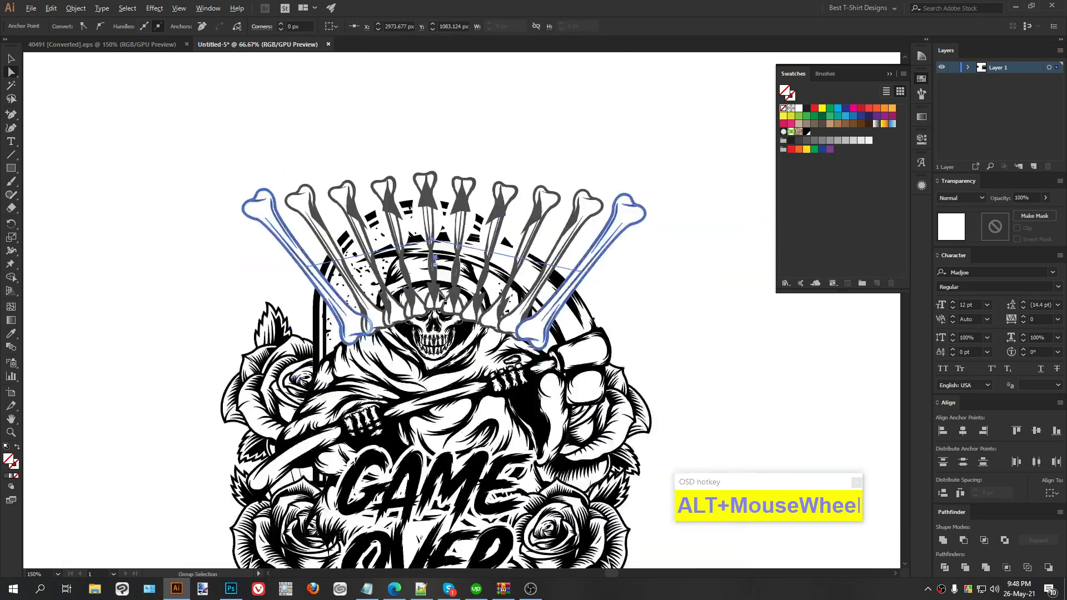
Undo the blend together with its spine edits and delete the mirrored bone copy.
click(541, 138)
key(v)
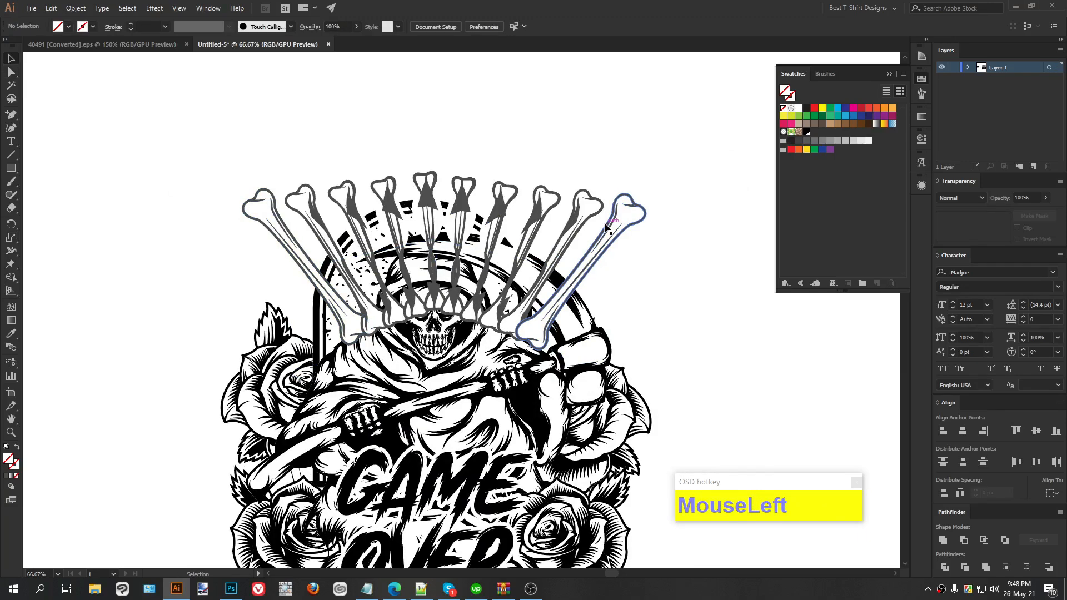
key(ctrl+z)
key(ctrl+z)
key(ctrl+z)
key(ctrl+z)
key(ctrl+z)
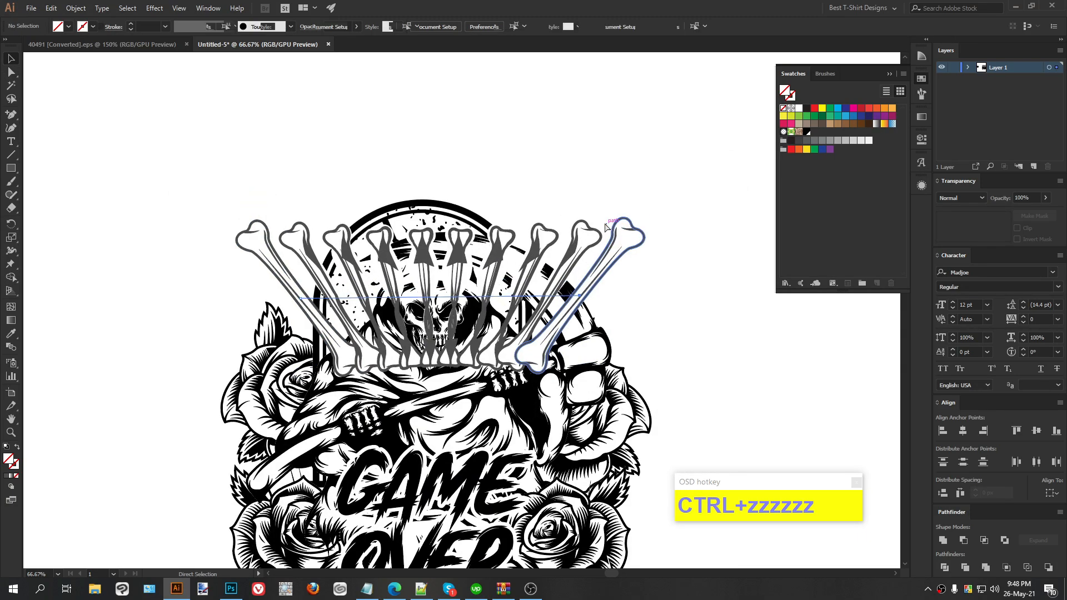
drag(600, 191, 663, 259)
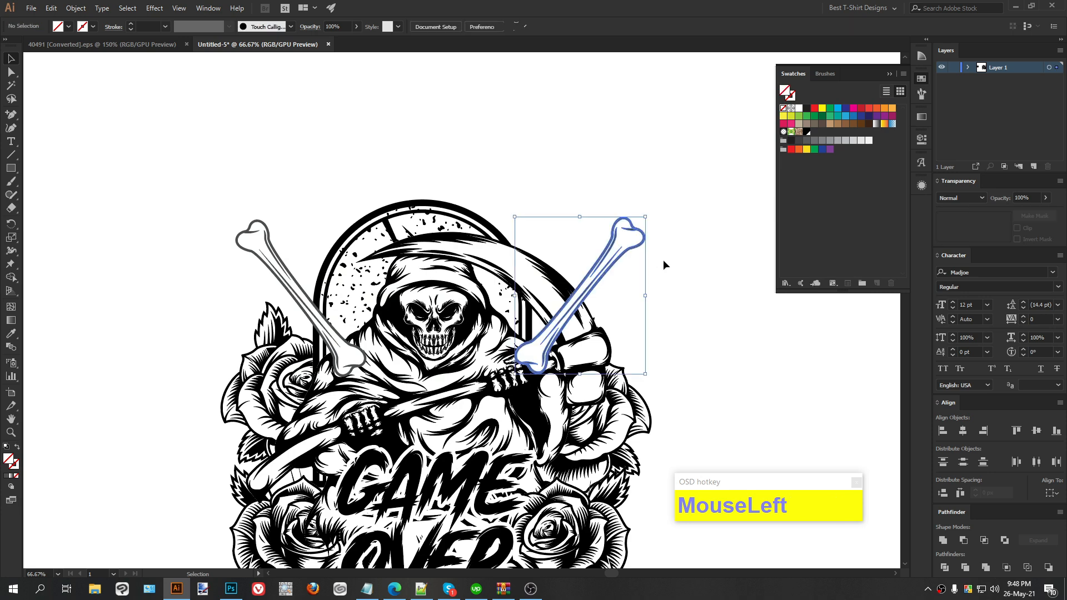
key(Delete)
Fan rotated copies of the remaining bone toward the skull, ending with an upright bone, and delete the surplus piece.
scroll(441, 176, up, 1)
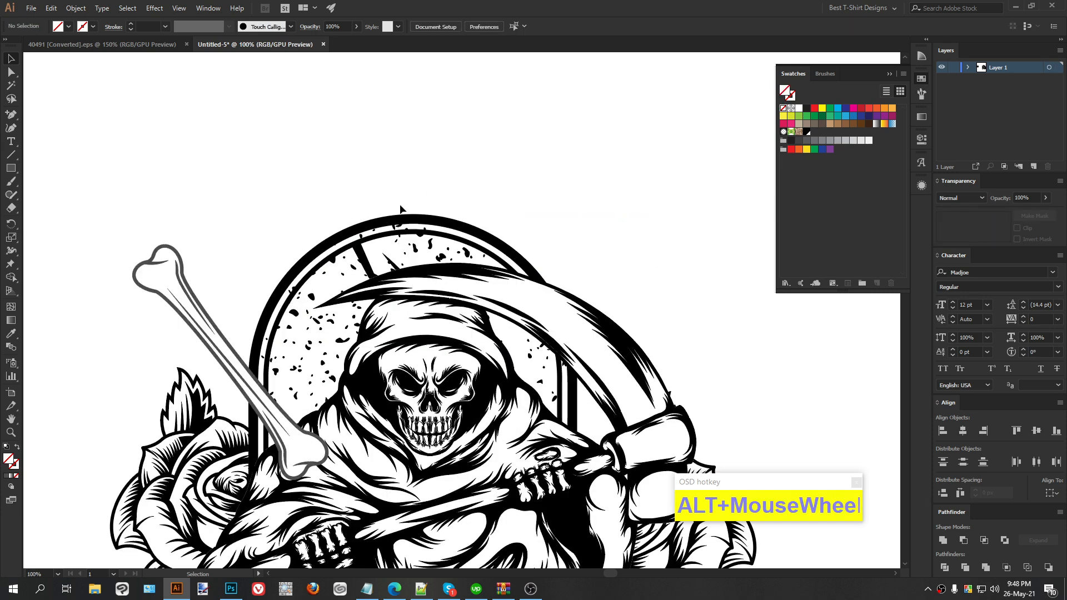
drag(226, 339, 279, 314)
drag(291, 221, 315, 229)
drag(359, 184, 382, 179)
drag(335, 221, 418, 200)
drag(438, 157, 548, 177)
shift+click(439, 151)
key(alt+Delete)
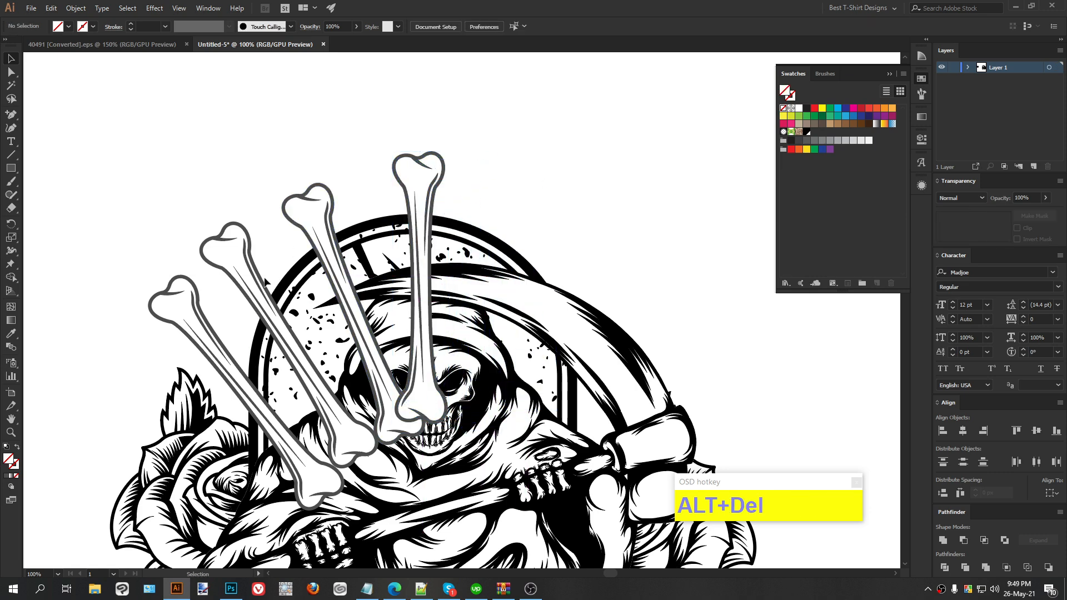
Adjust the positions and angles of the left bones, adding another copy to make four evenly fanned bones beside the upright one.
click(267, 302)
drag(268, 302, 294, 261)
drag(328, 231, 305, 200)
drag(245, 259, 249, 272)
drag(305, 203, 382, 121)
mouse_move(359, 184)
mouse_down()
mouse_move(359, 194)
mouse_move(360, 185)
mouse_up()
Raise the upright central bone above the tilted bones.
click(442, 179)
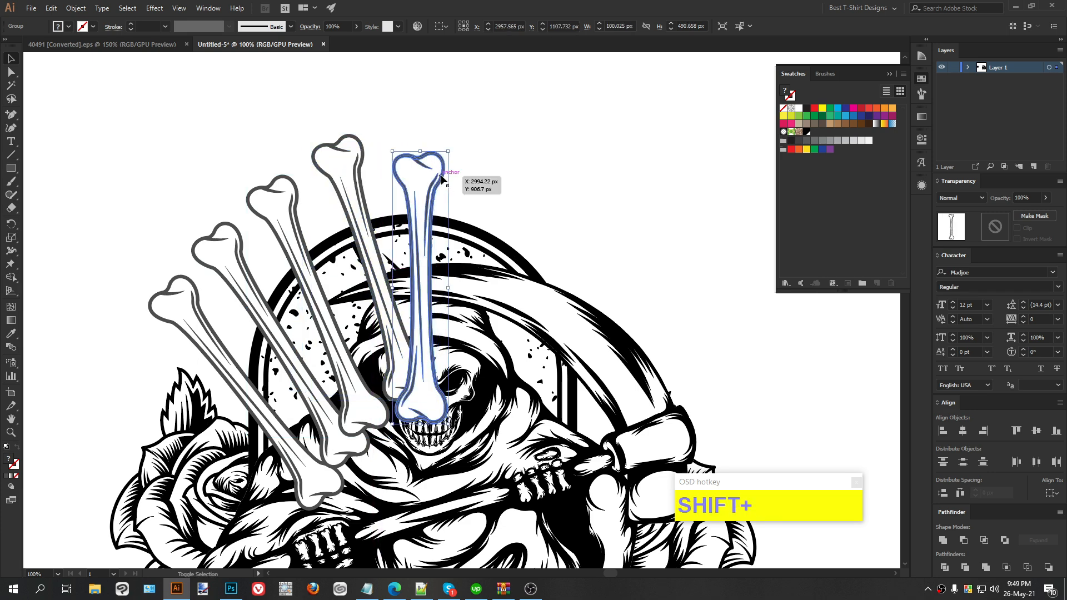
key(shift+Up)
key(shift+Up)
Duplicate the four tilted left bones to the right side and reflect the copies across the Vertical axis.
drag(78, 171, 378, 331)
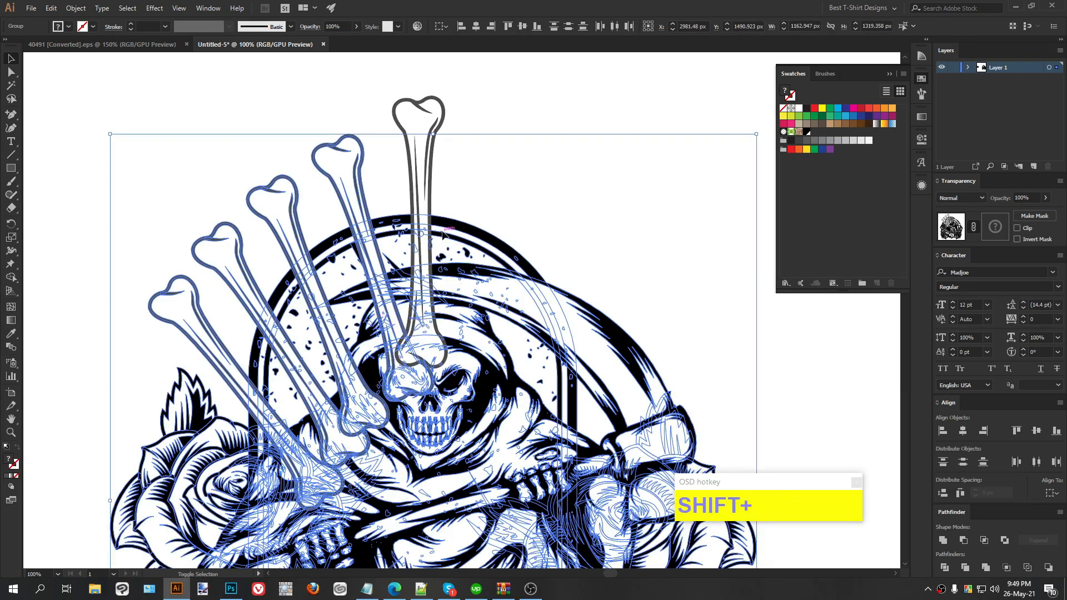
shift+click(443, 236)
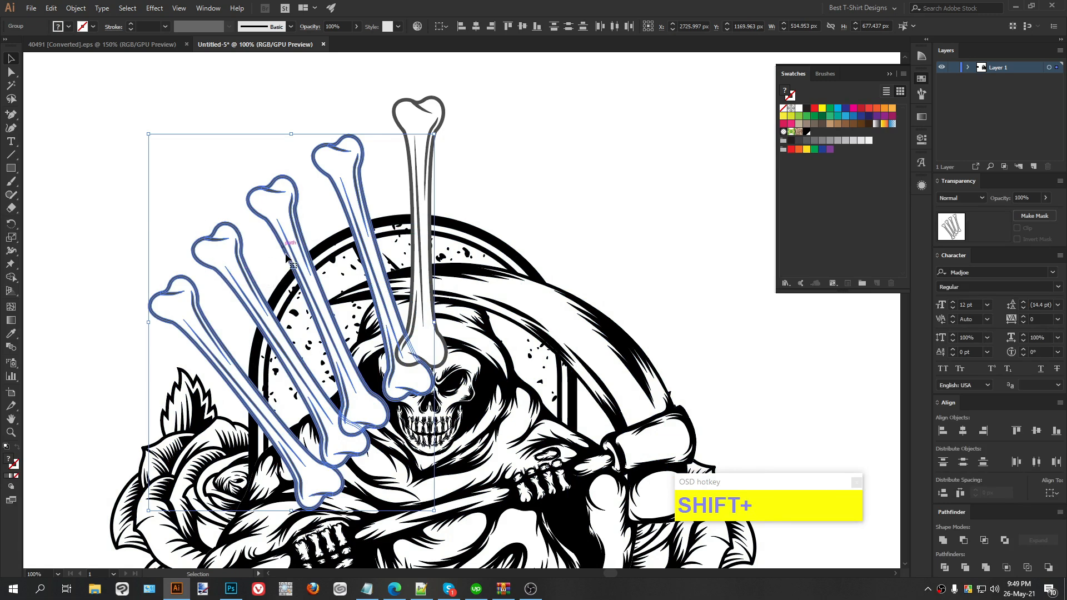
drag(246, 263, 541, 267)
key(ctrl+r)
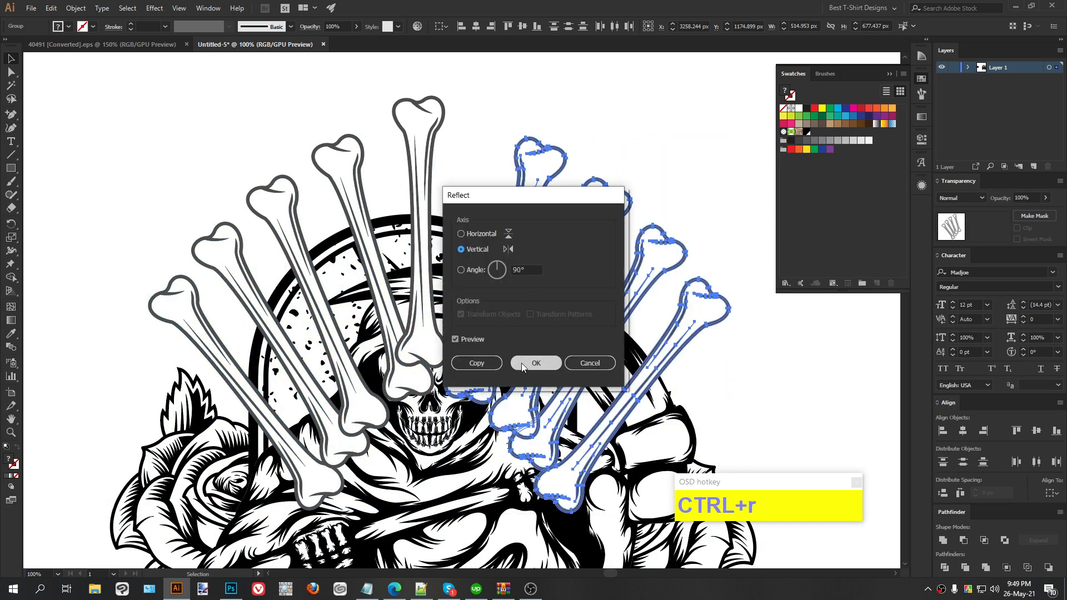
click(535, 363)
Nudge the four reflected bones 60 px left toward the central bone.
key(Left)
key(Left)
key(Left)
key(Left)
key(Left)
key(Left)
key(Left)
key(Left)
key(Left)
key(Left)
key(Left)
key(Left)
Group all nine fanned bones, leaving the reaper artwork out of the group.
scroll(435, 216, down, 1)
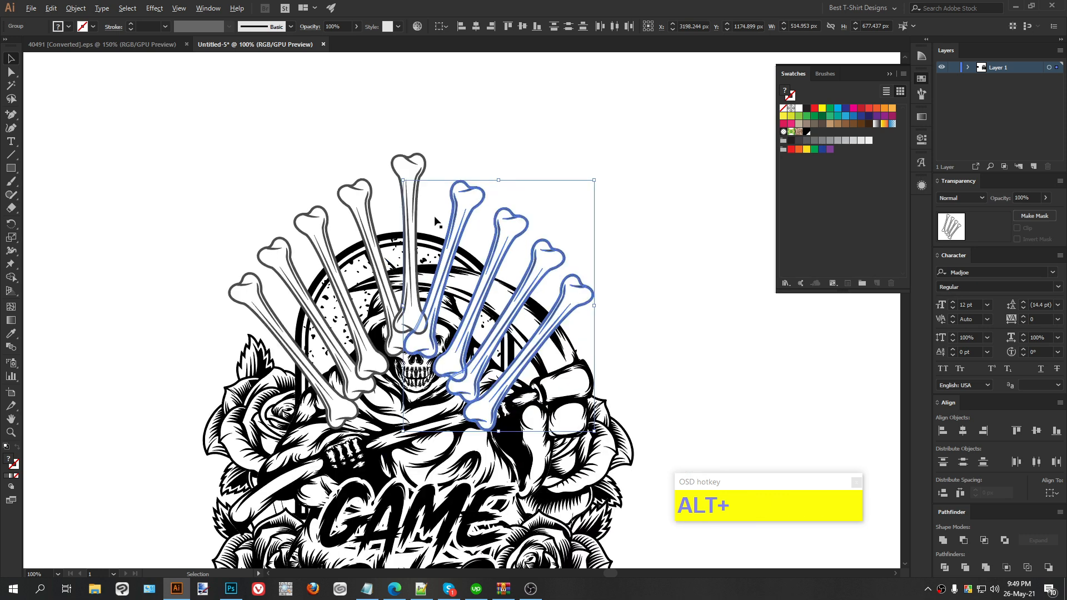
scroll(435, 215, down, 2)
scroll(202, 158, up, 1)
drag(150, 146, 646, 305)
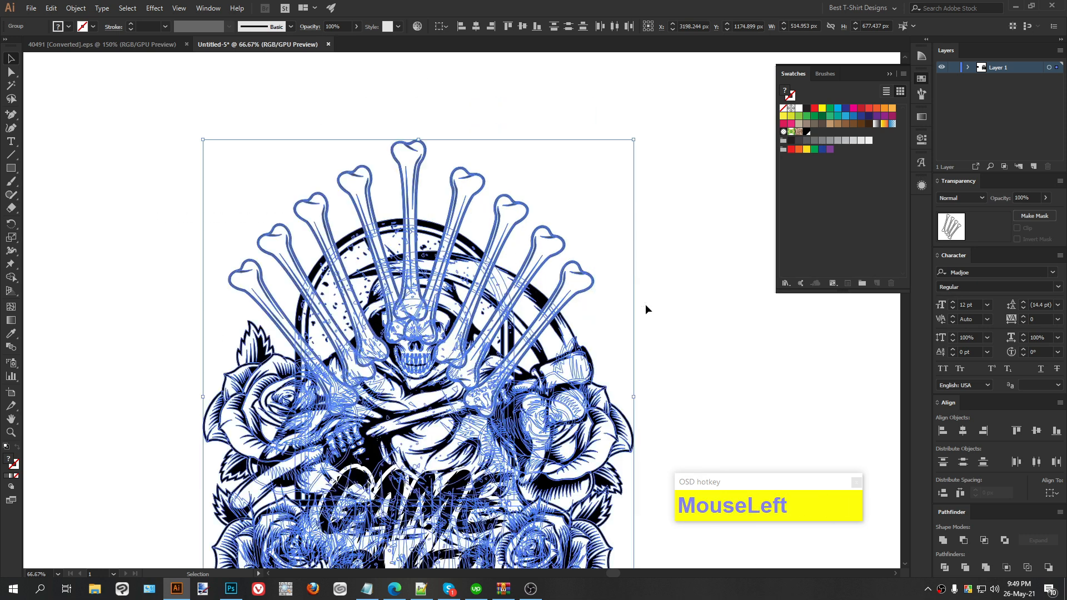
shift+click(591, 374)
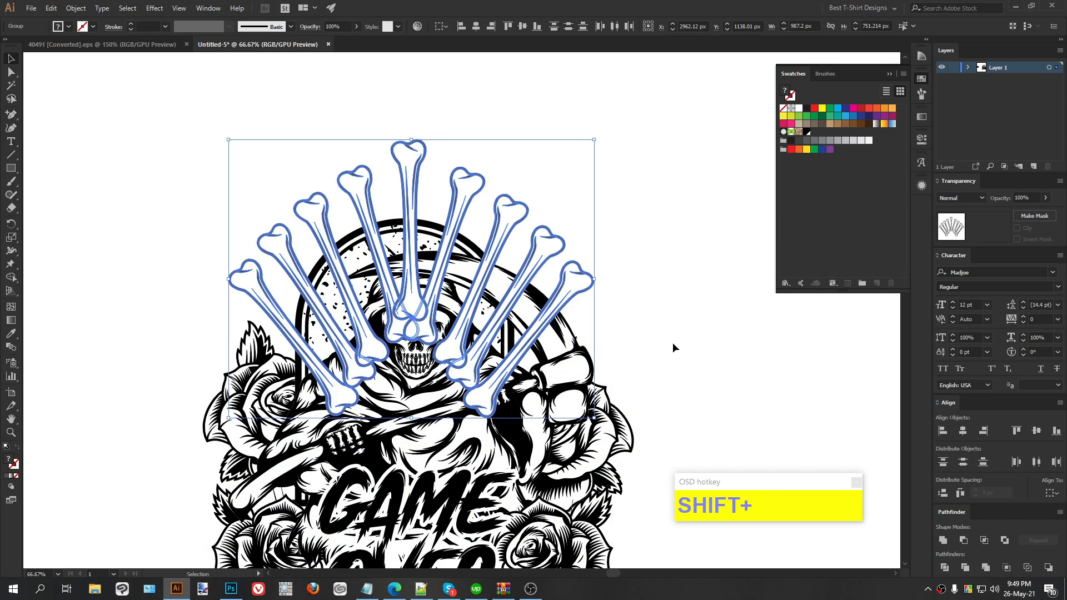
key(ctrl+g)
Enter the bone group, lower the central bone slightly, and select all nine bones.
double_click(574, 296)
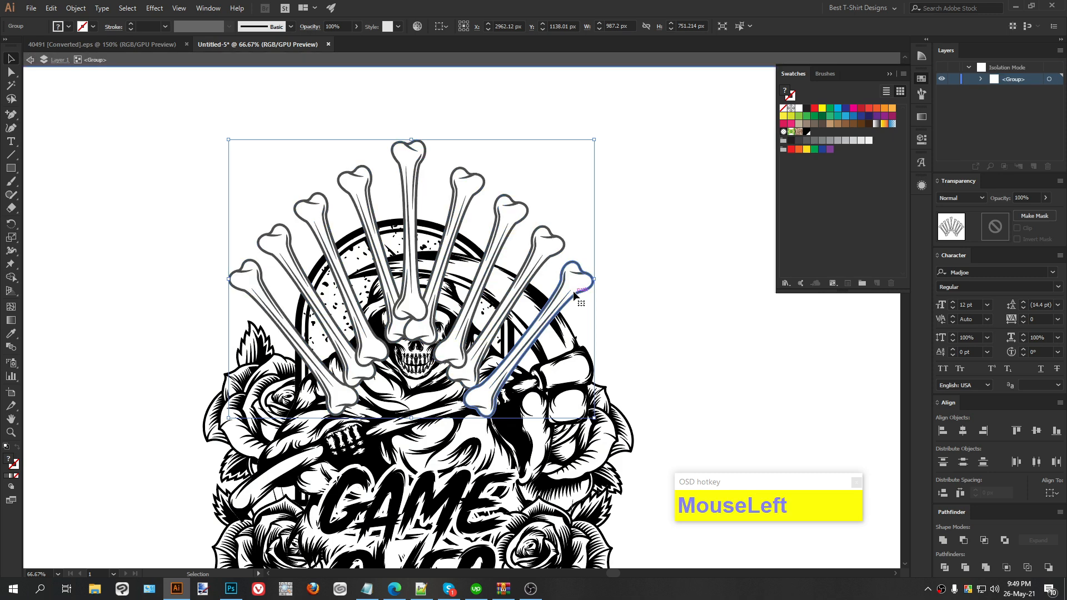
click(398, 176)
key(Down)
key(Down)
key(Down)
key(Down)
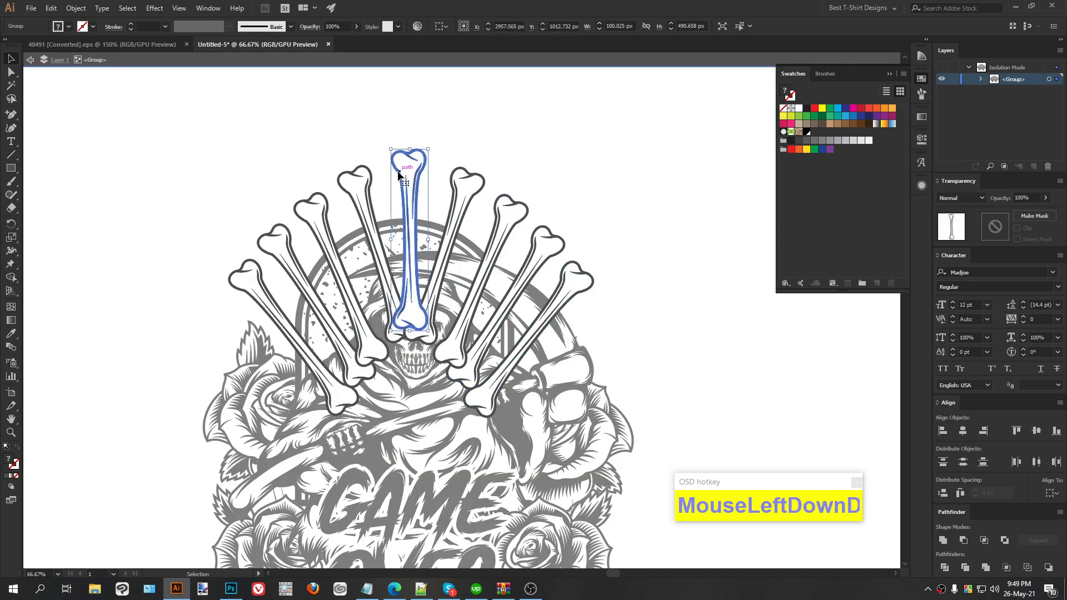
drag(106, 137, 677, 323)
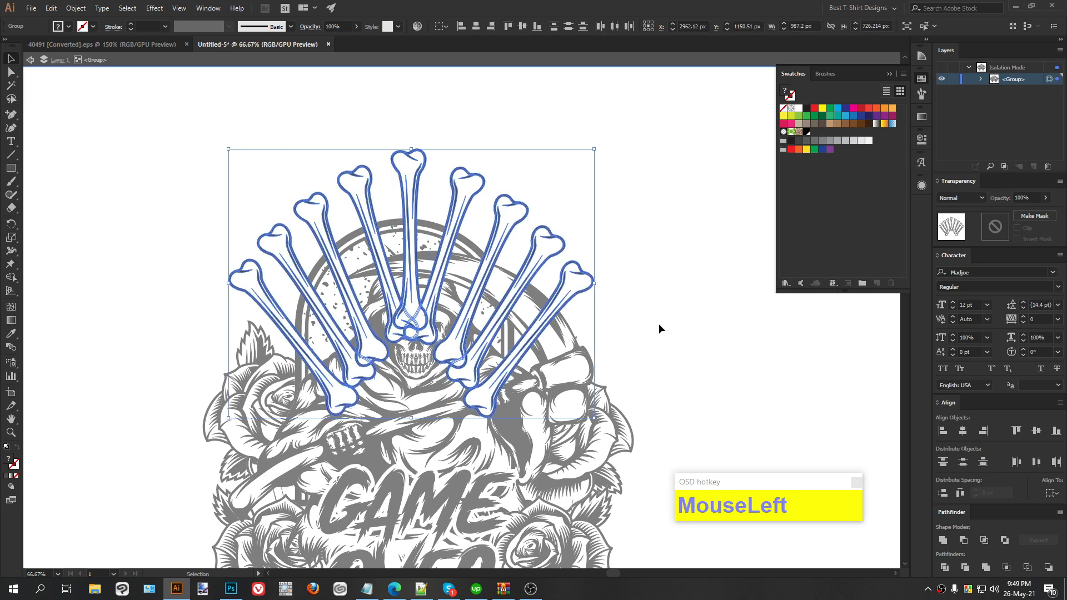
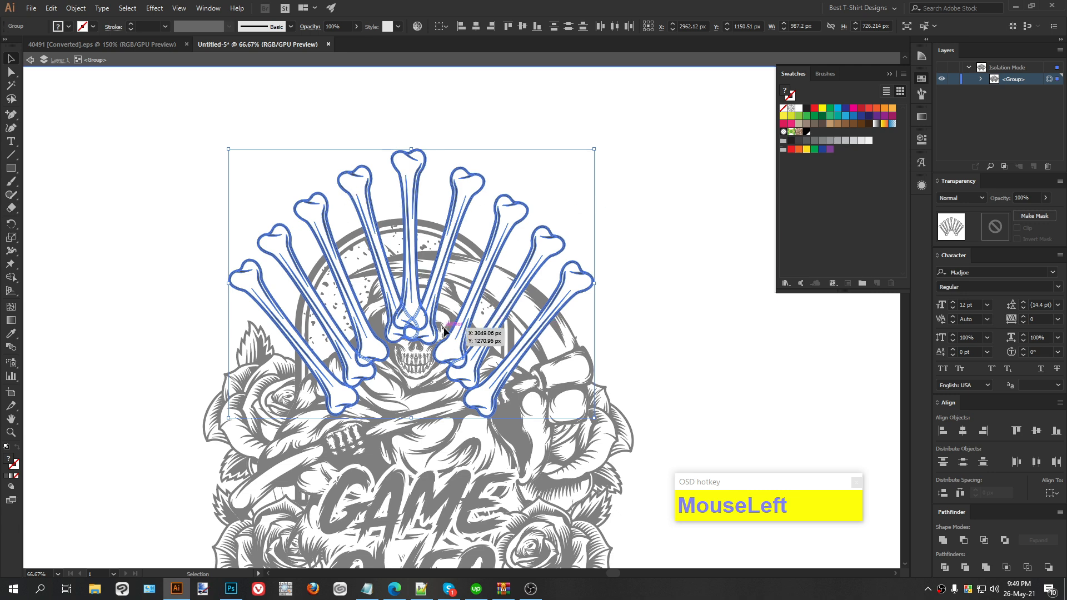
Trim the nine bones with Pathfinder, then select their white fills with the Magic Wand and delete them.
click(970, 569)
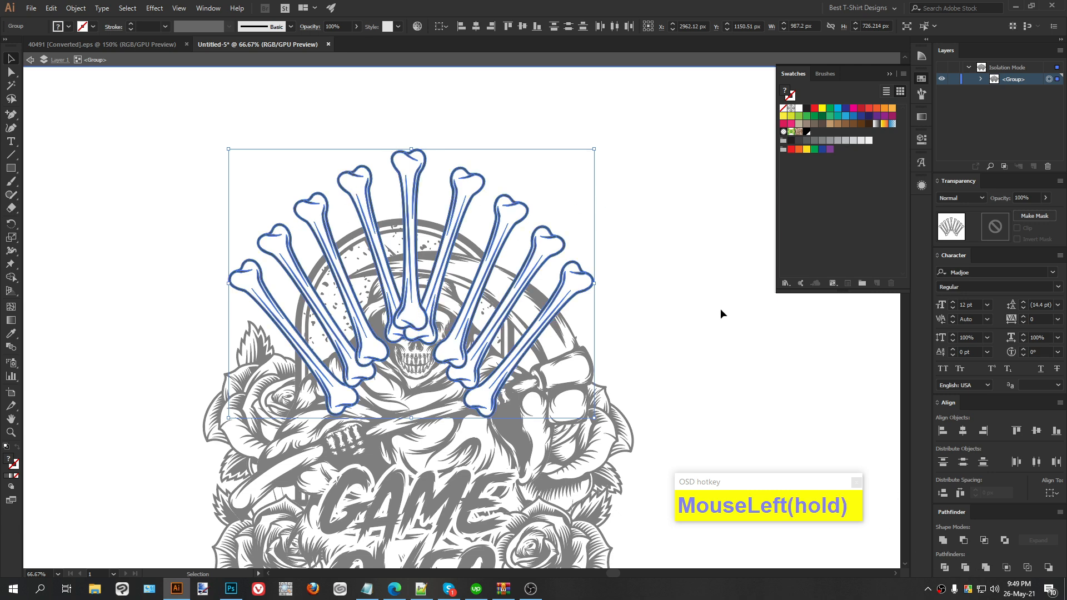
click(10, 86)
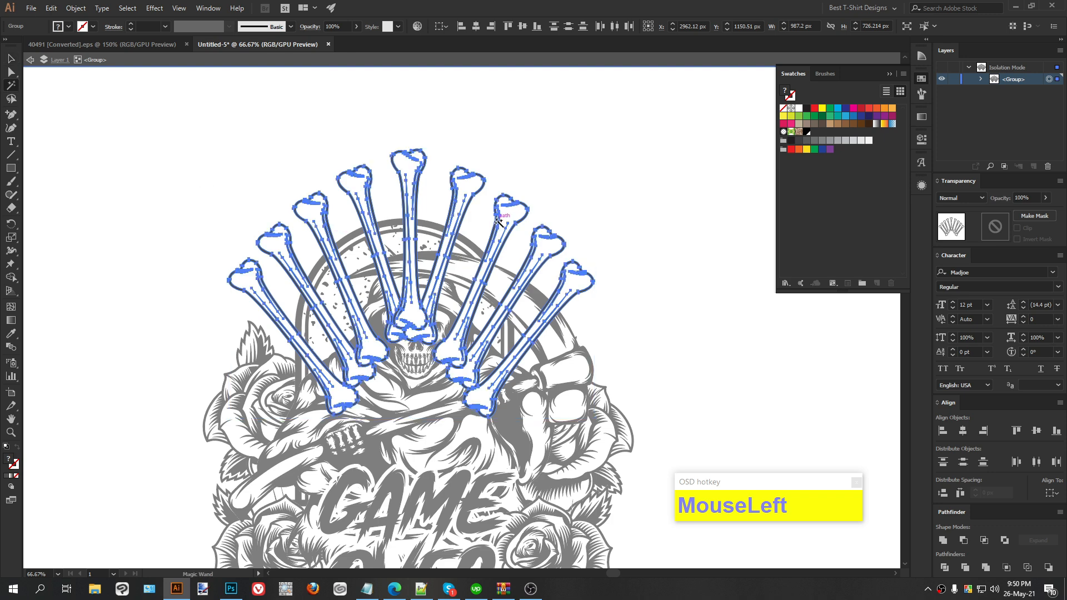
key(Delete)
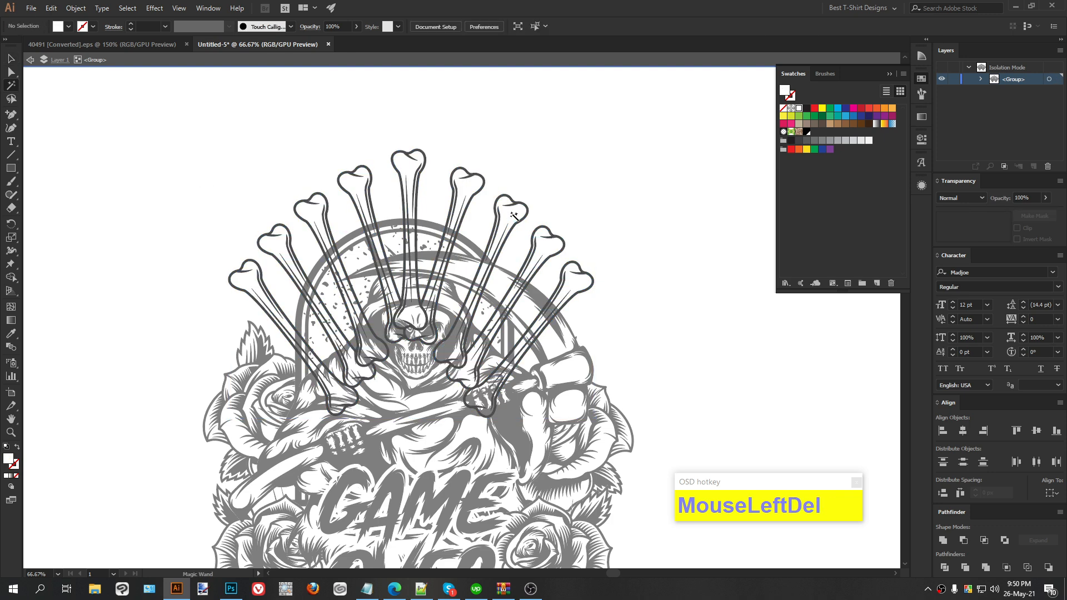
Select all the remaining bone outlines, fill them with black, and leave the isolated group.
drag(182, 136, 314, 240)
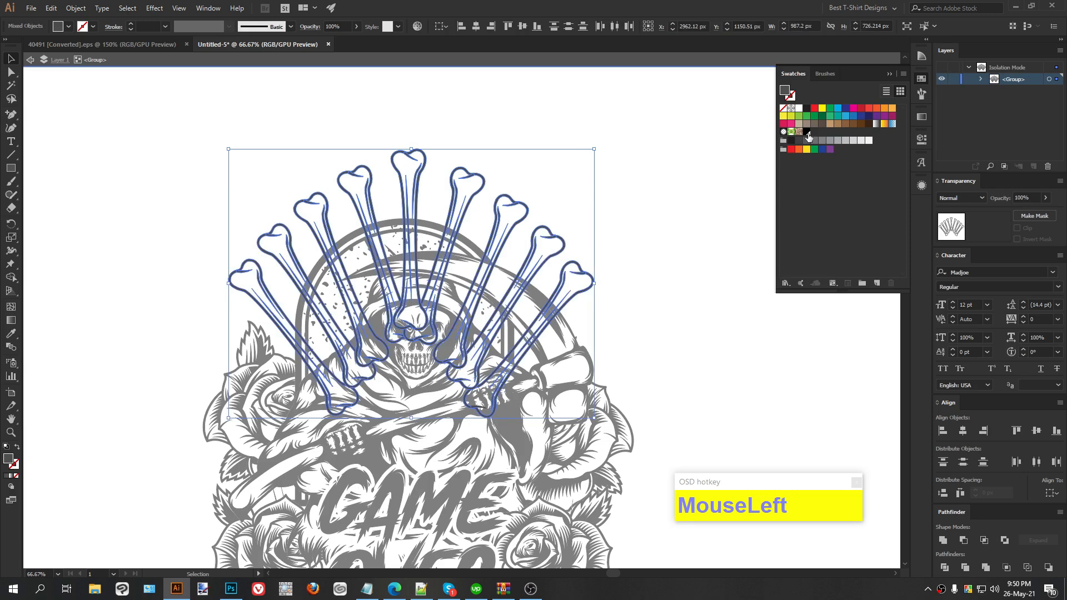
click(675, 291)
double_click(508, 143)
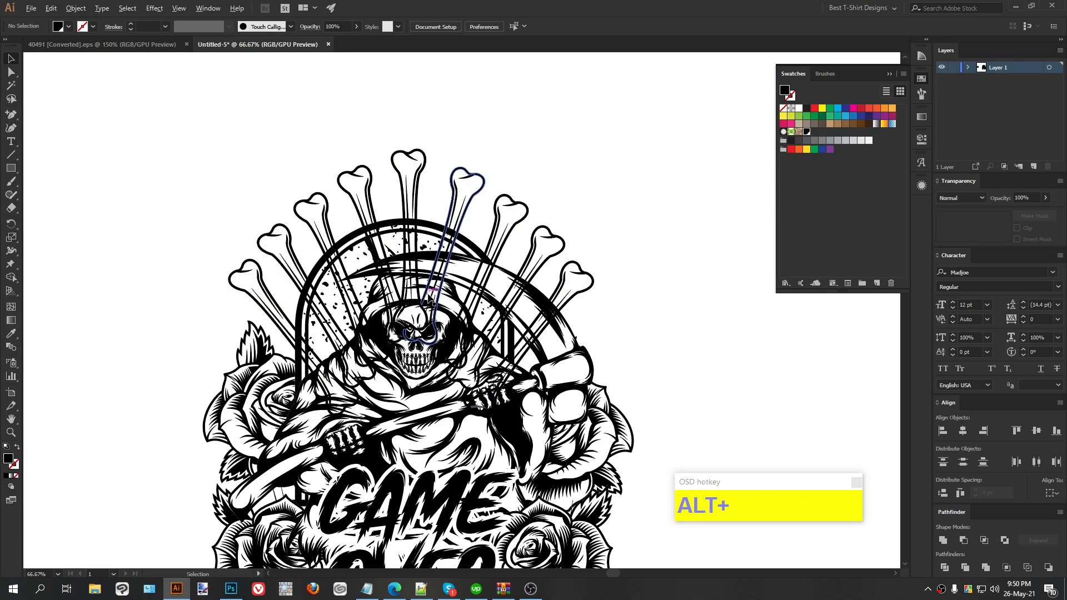
Give the bone group an opacity mask with Clip off and open the mask for editing.
scroll(455, 252, up, 1)
scroll(455, 252, down, 1)
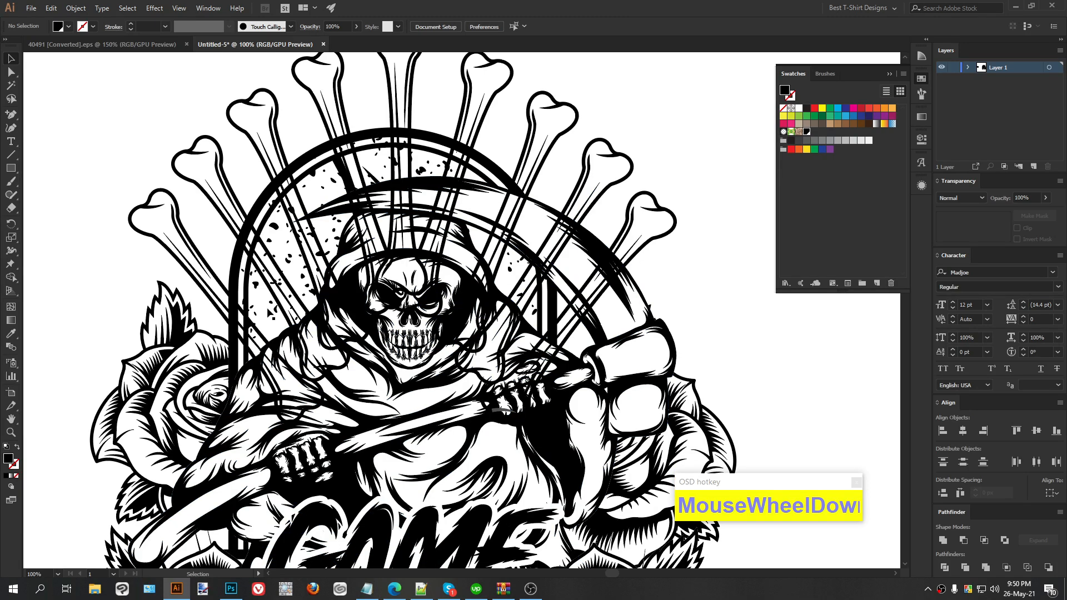
scroll(431, 282, down, 1)
scroll(477, 297, up, 1)
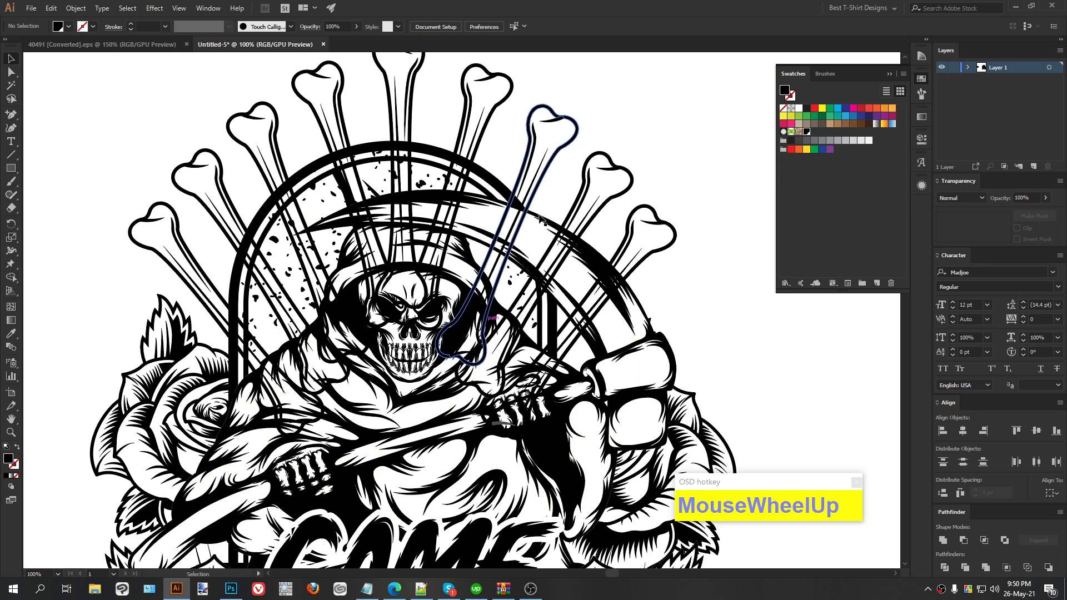
click(542, 177)
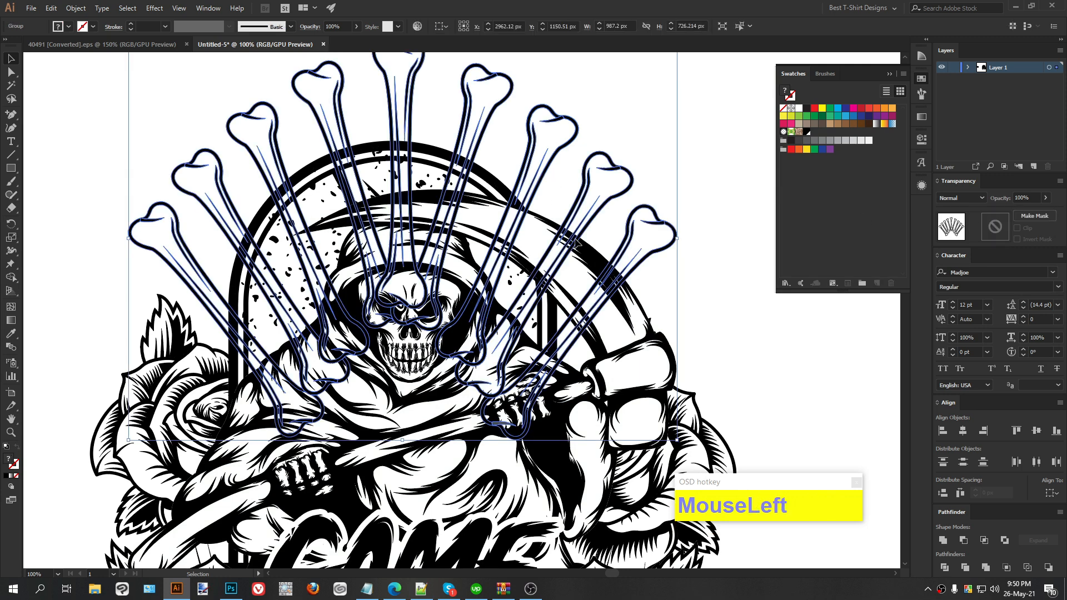
click(1035, 216)
Trace the tombstone's outer arch in the mask with the Pen tool, from above the left rose to the scythe blade.
scroll(188, 258, up, 1)
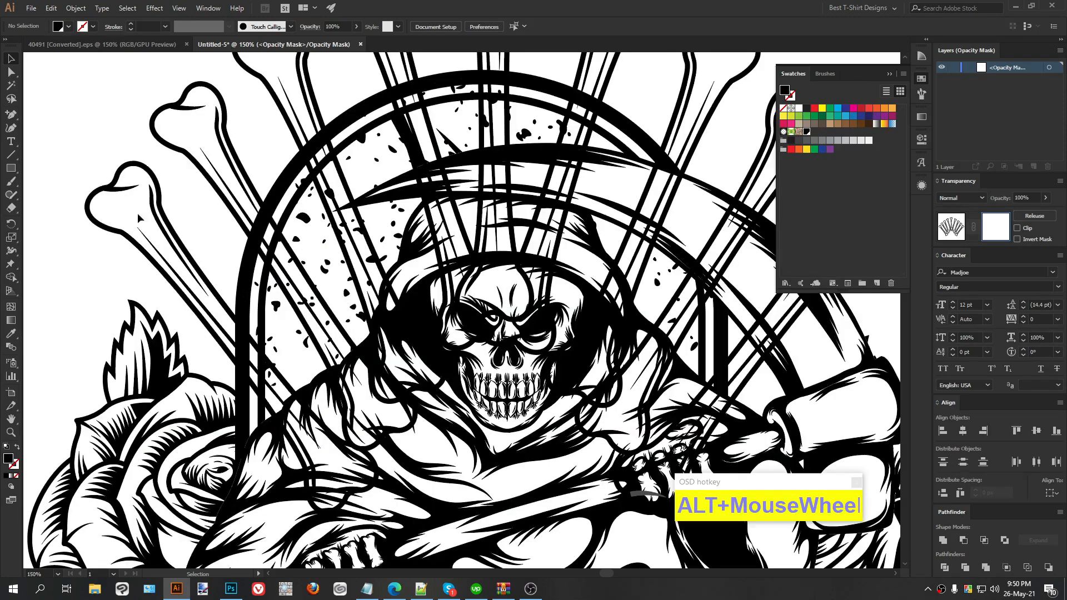
click(14, 113)
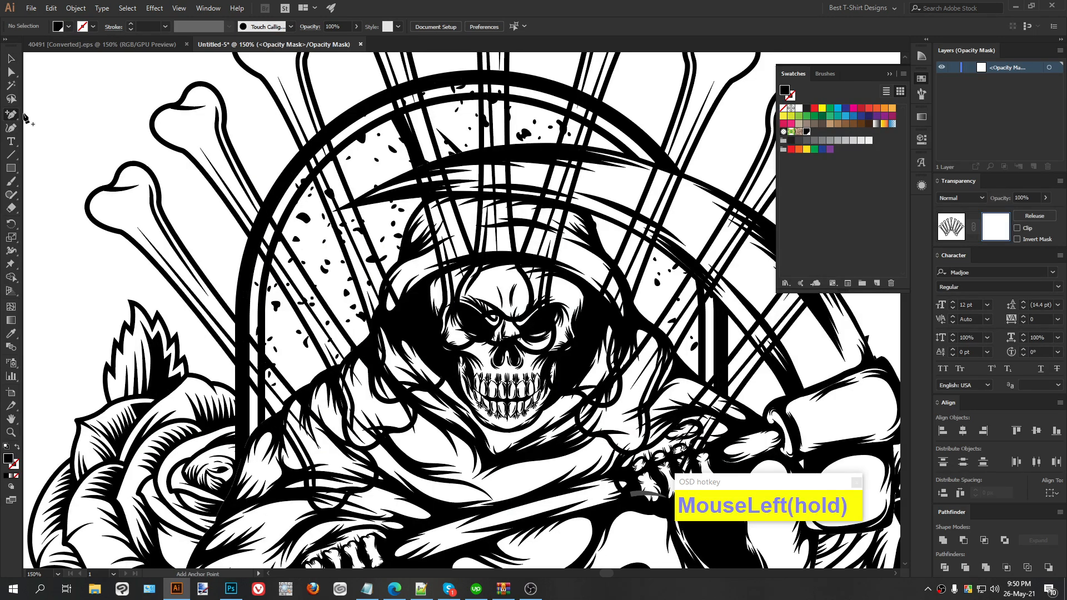
drag(14, 116, 36, 116)
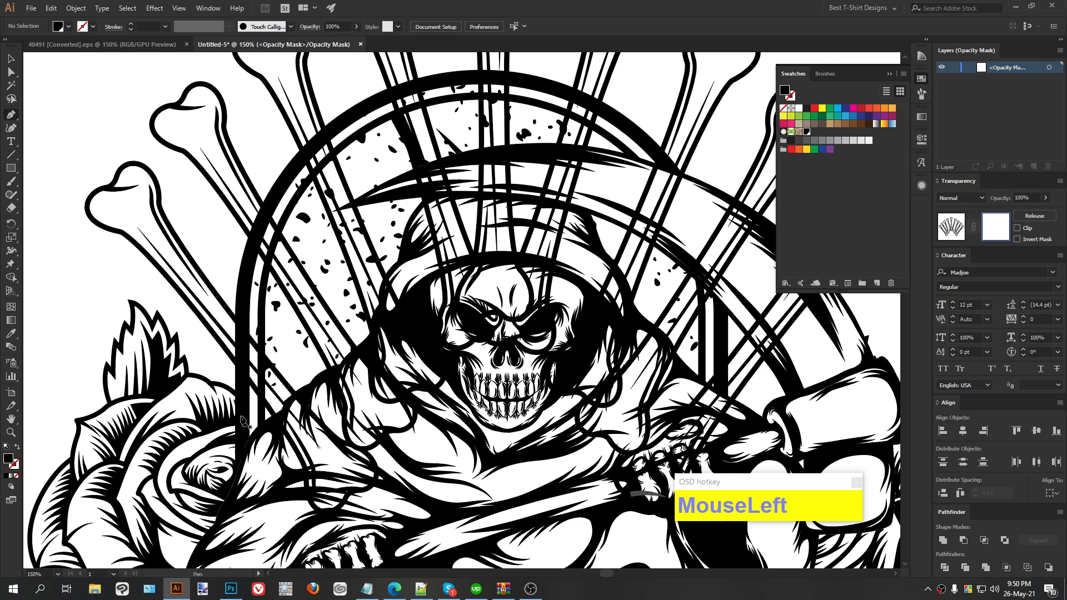
click(242, 274)
click(284, 183)
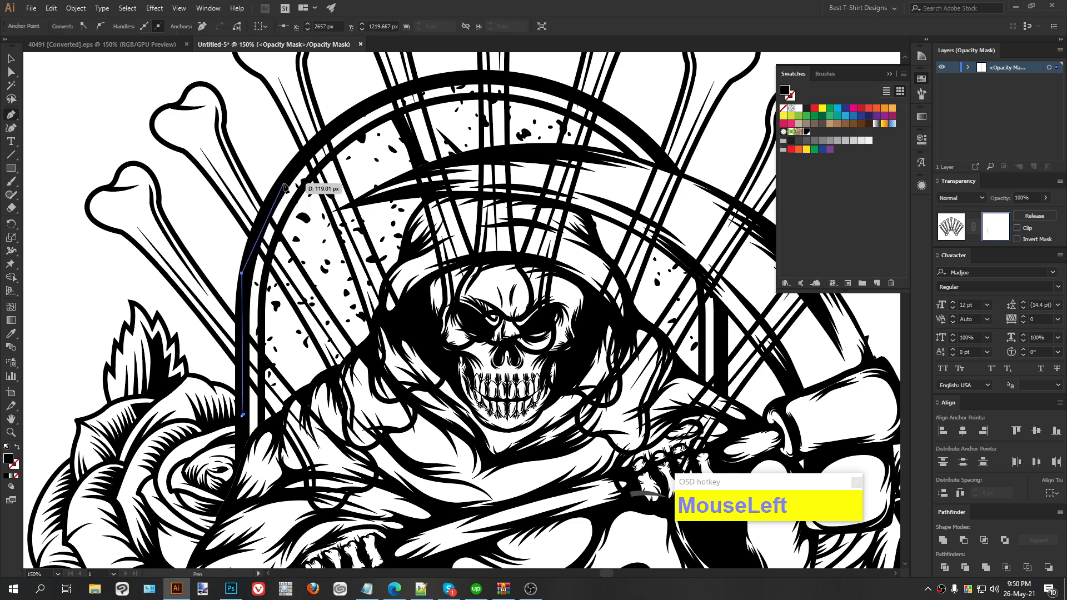
click(339, 120)
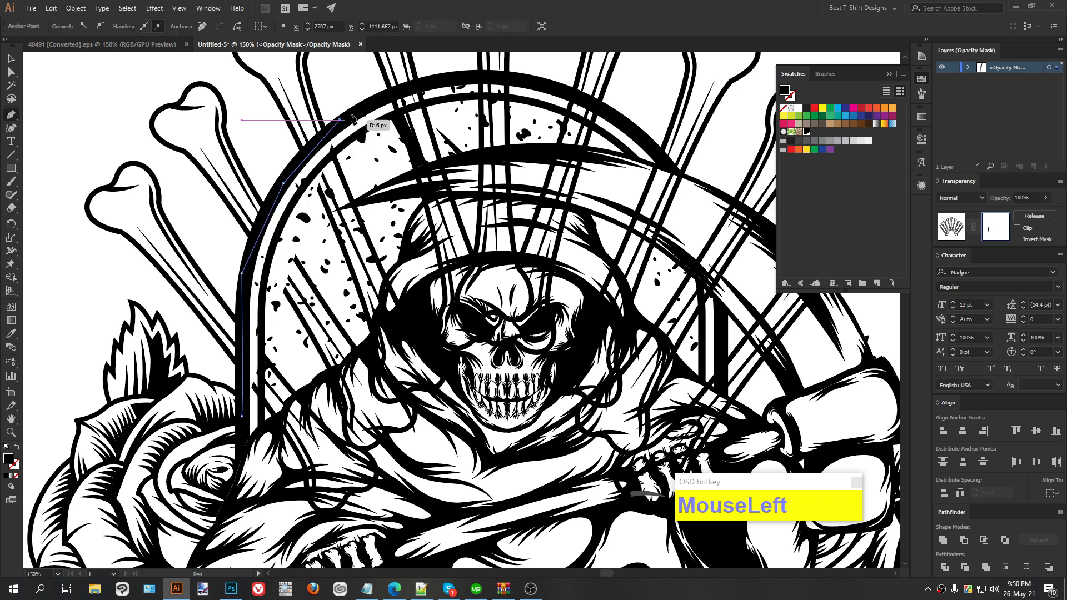
click(411, 88)
click(504, 77)
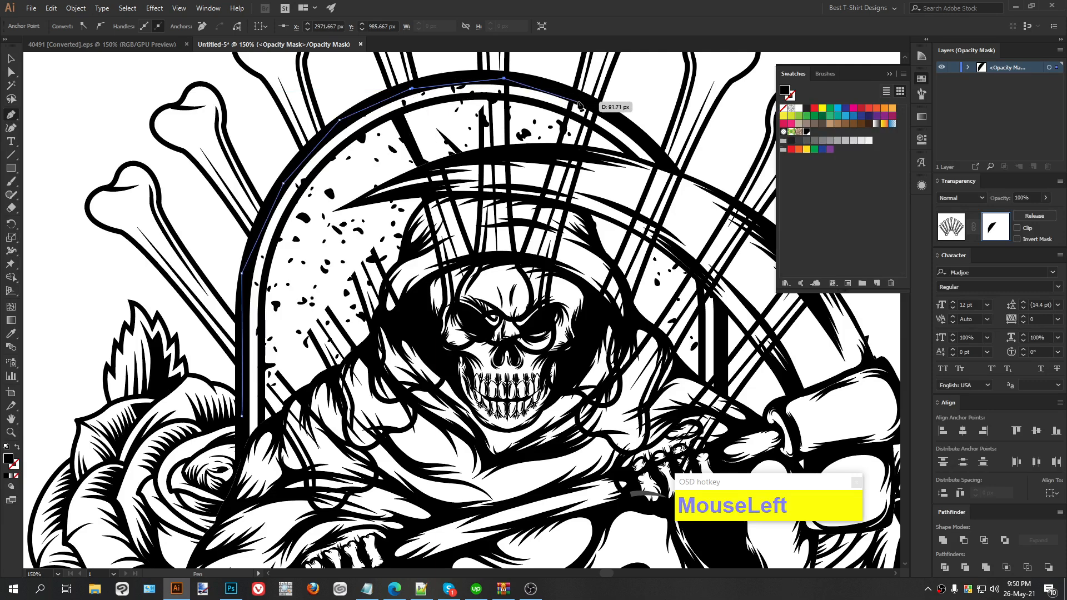
click(580, 100)
click(647, 147)
click(671, 170)
Continue the black mask path along the scythe's outer edge and around the reaper's lower body, close it, and deselect it.
scroll(672, 169, right, 5)
scroll(480, 401, up, 4)
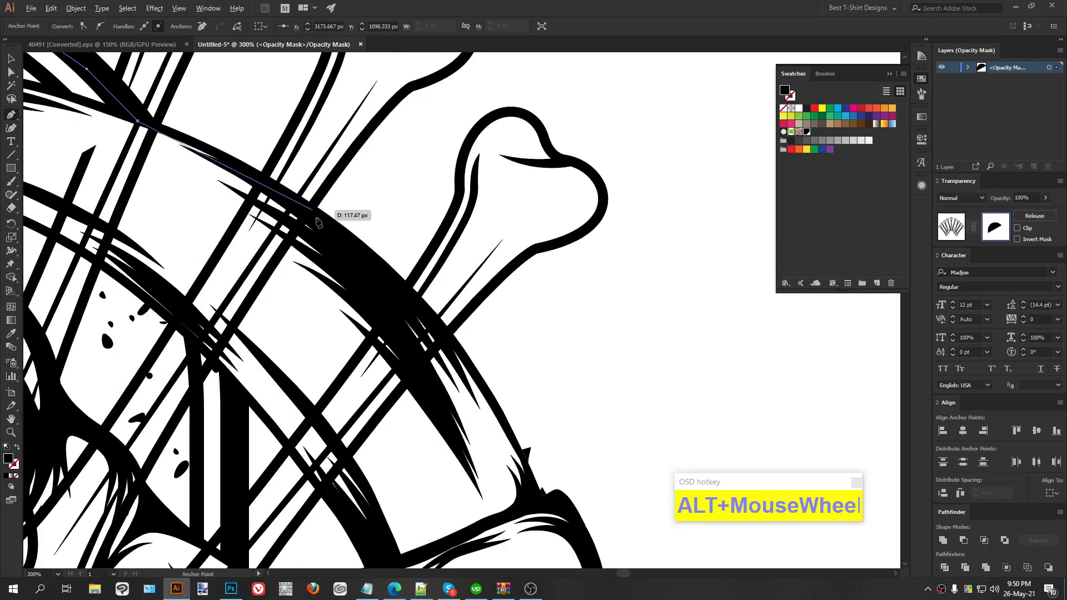
drag(473, 371, 595, 556)
scroll(631, 376, down, 4)
scroll(656, 344, down, 2)
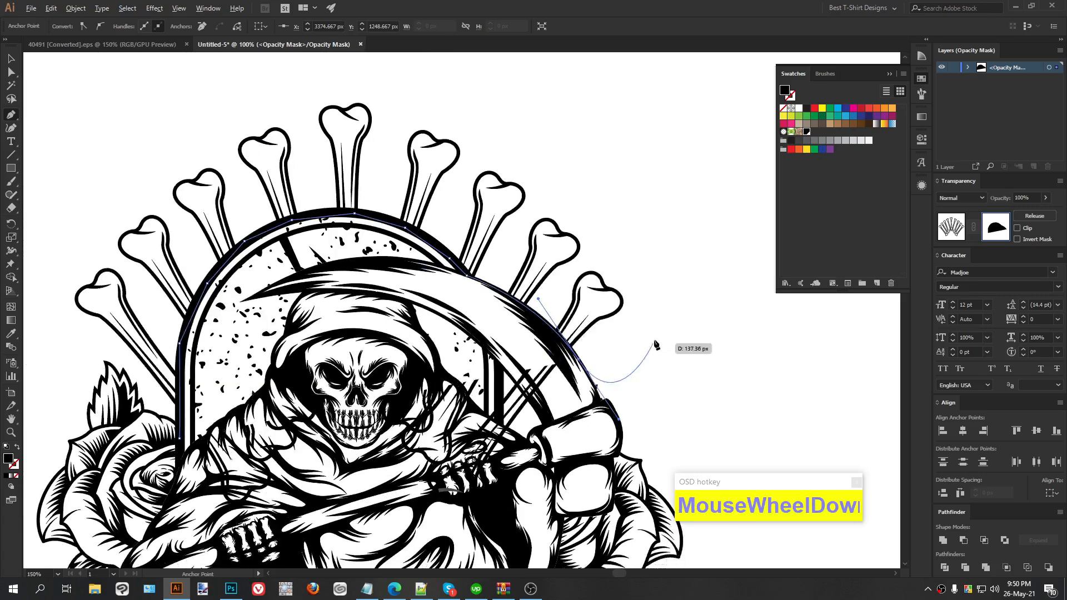
scroll(656, 344, down, 1)
click(439, 540)
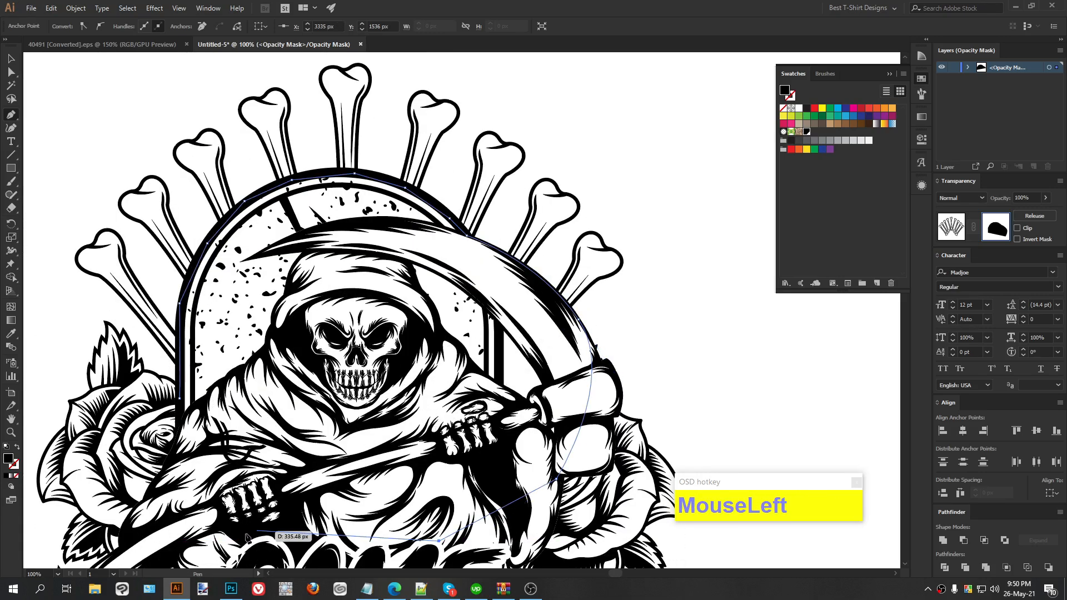
click(217, 535)
click(179, 459)
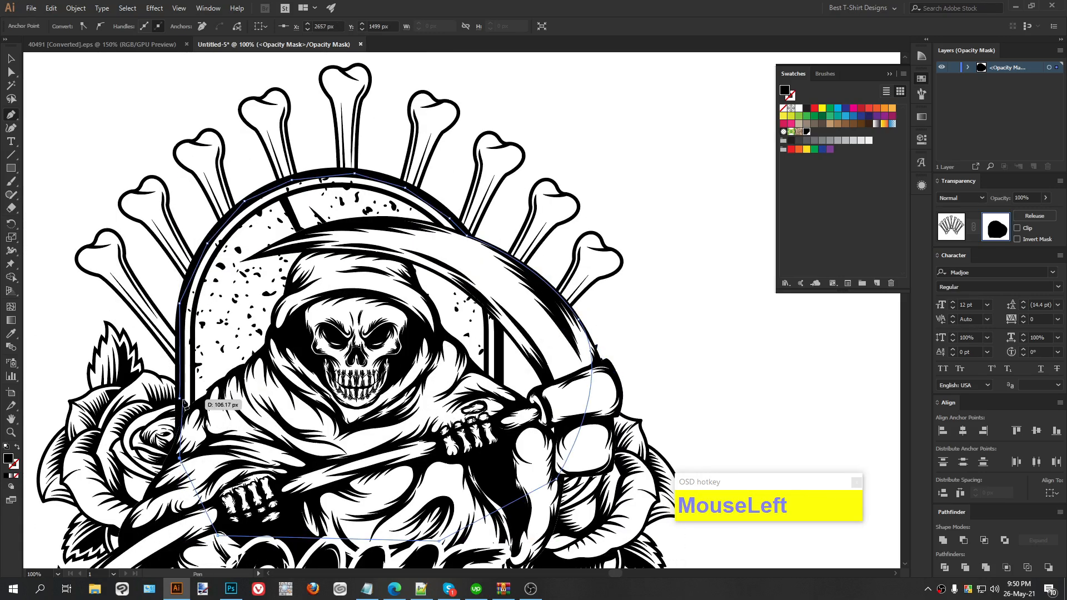
key(v)
scroll(575, 272, down, 1)
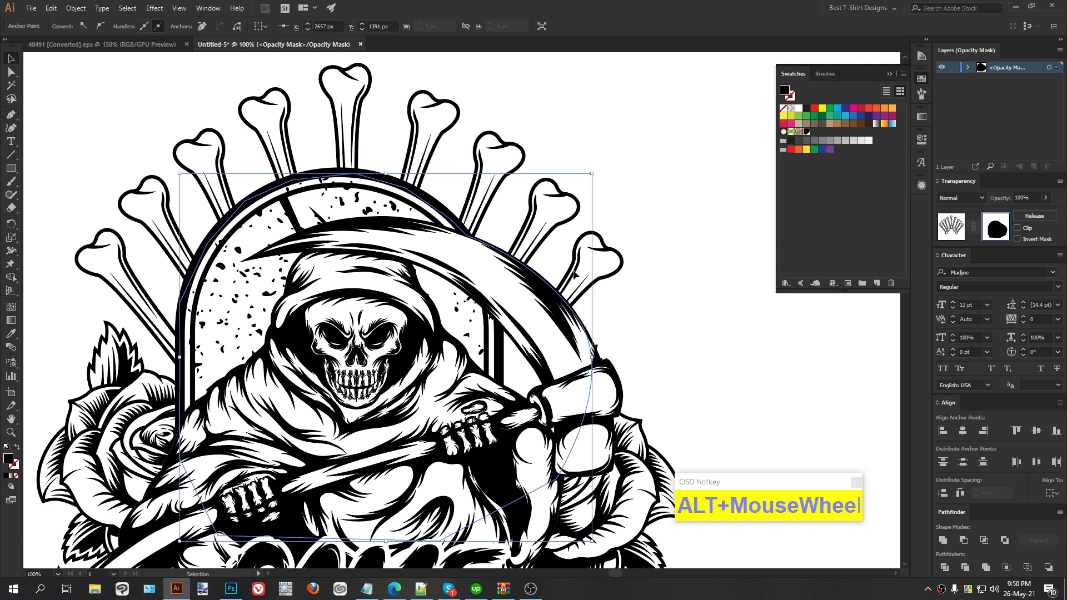
scroll(677, 285, down, 1)
click(676, 284)
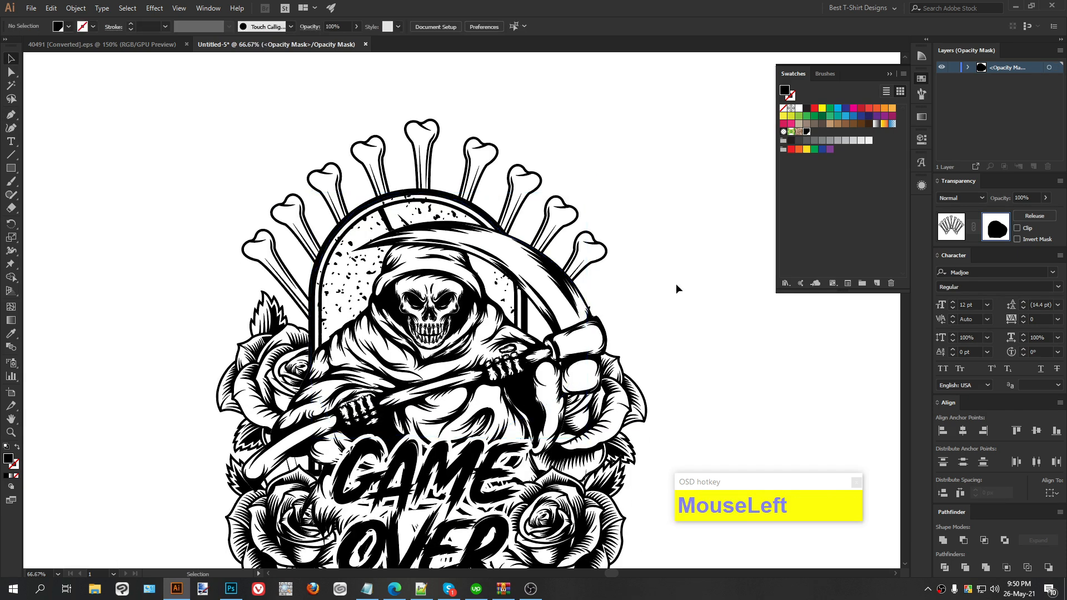
Draw a closed black Pen path in the mask around the gap between the tombstone's right pillar, the scythe blade and the reaper's arm.
scroll(676, 285, up, 4)
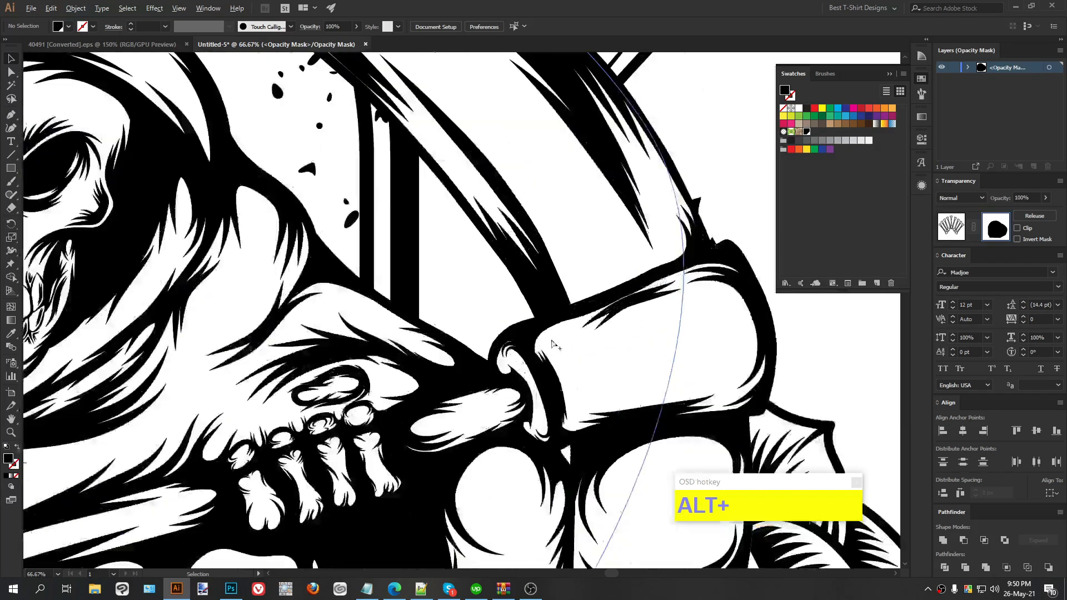
scroll(654, 214, down, 2)
scroll(477, 347, up, 1)
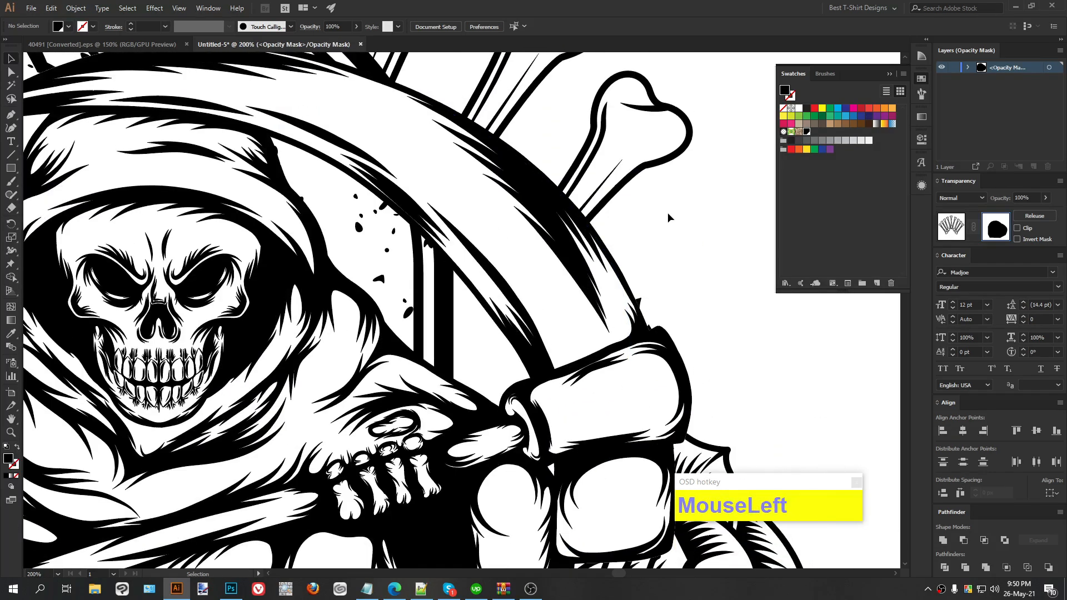
scroll(477, 347, down, 1)
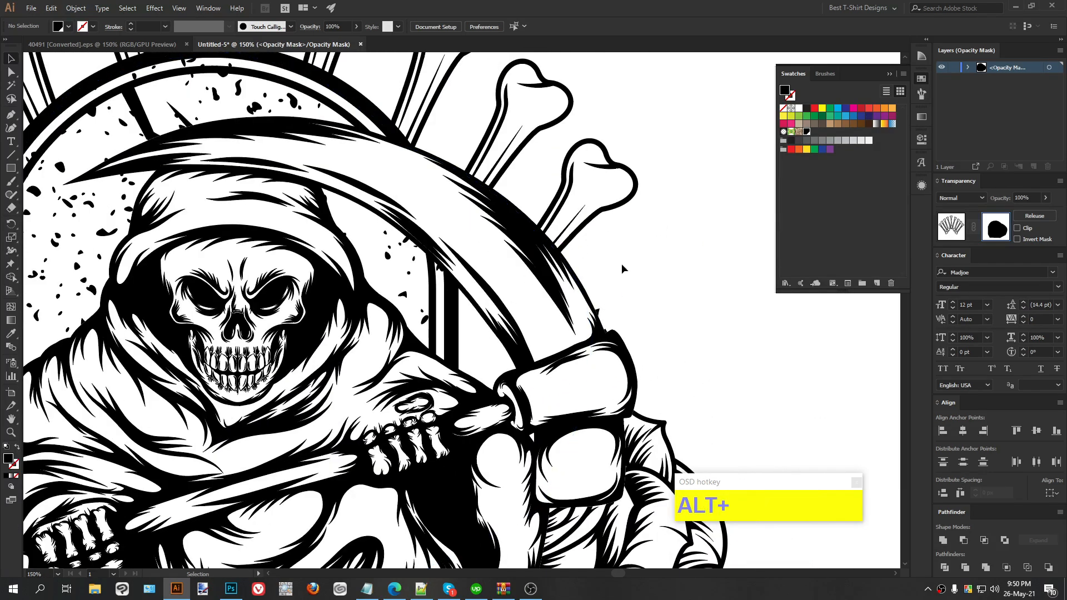
scroll(523, 300, up, 1)
click(15, 116)
scroll(449, 420, up, 2)
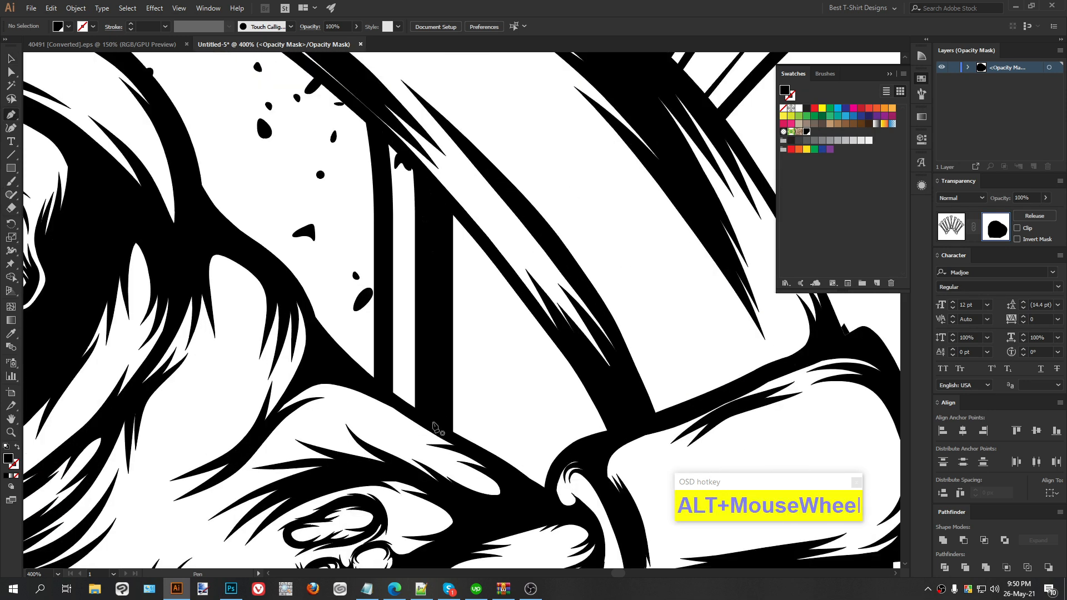
click(433, 421)
click(433, 186)
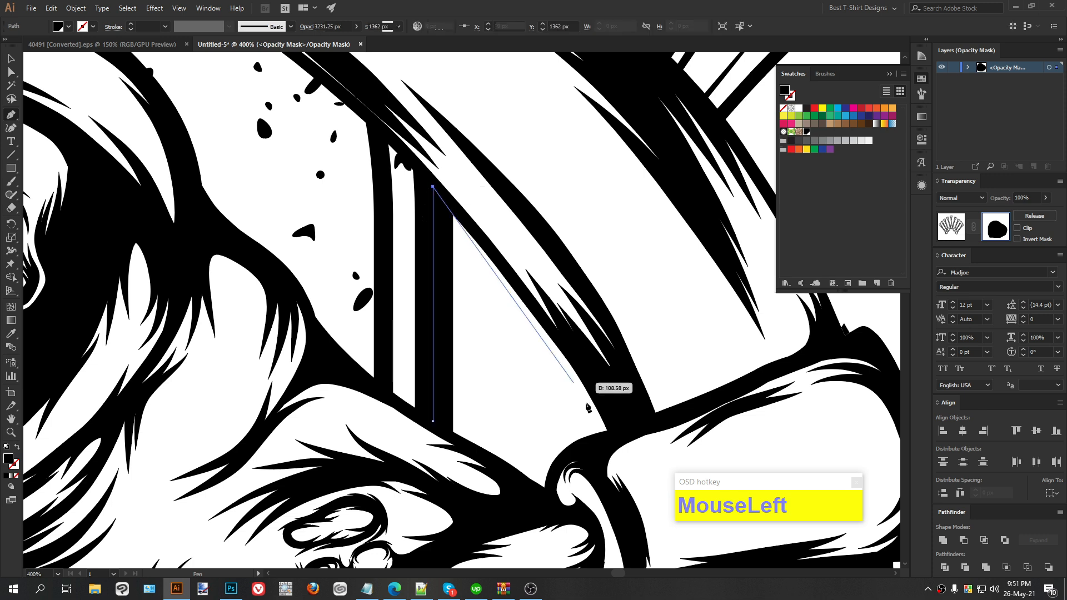
drag(612, 430, 642, 505)
click(607, 446)
click(580, 450)
drag(567, 459, 564, 462)
click(549, 499)
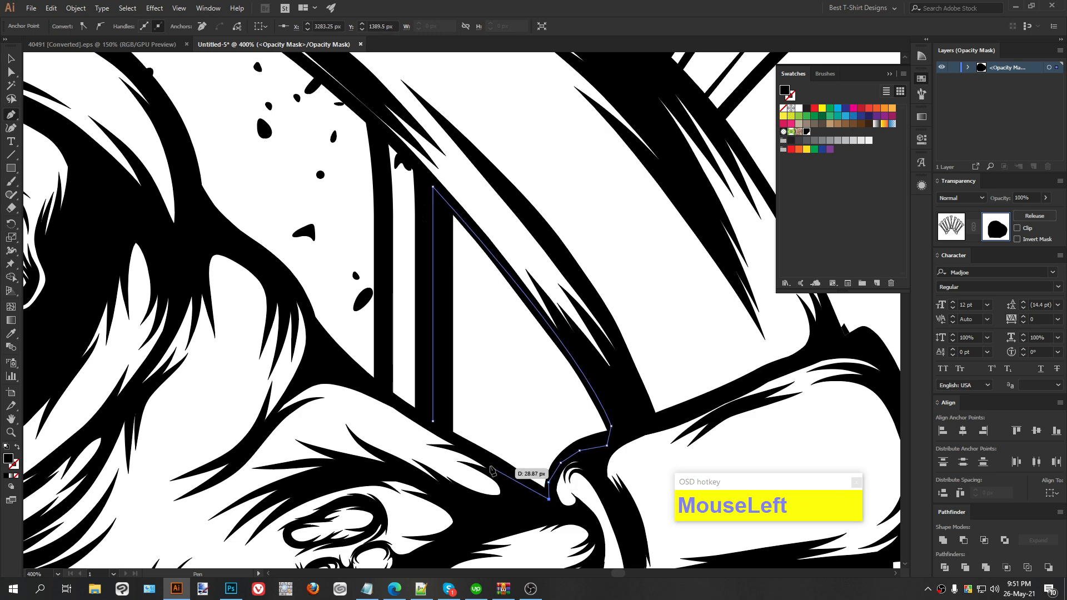
click(452, 435)
click(433, 421)
Select both mask shapes and subtract the gap area from the large one with Shape Builder to reveal the bones there.
key(v)
alt+scroll(469, 361, down, 3)
alt+scroll(470, 360, down, 2)
click(504, 374)
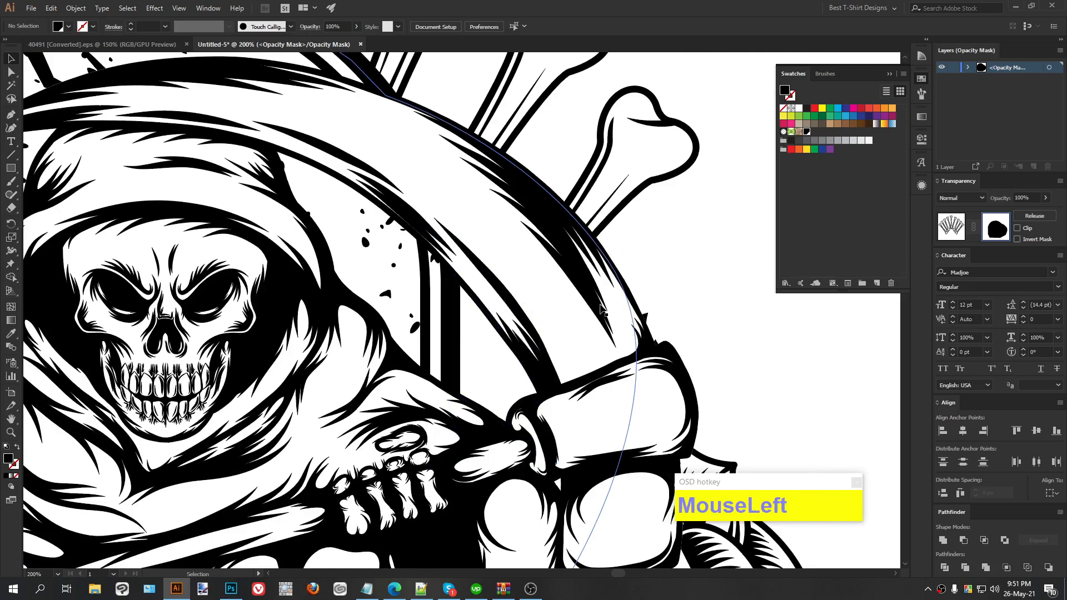
shift+click(489, 368)
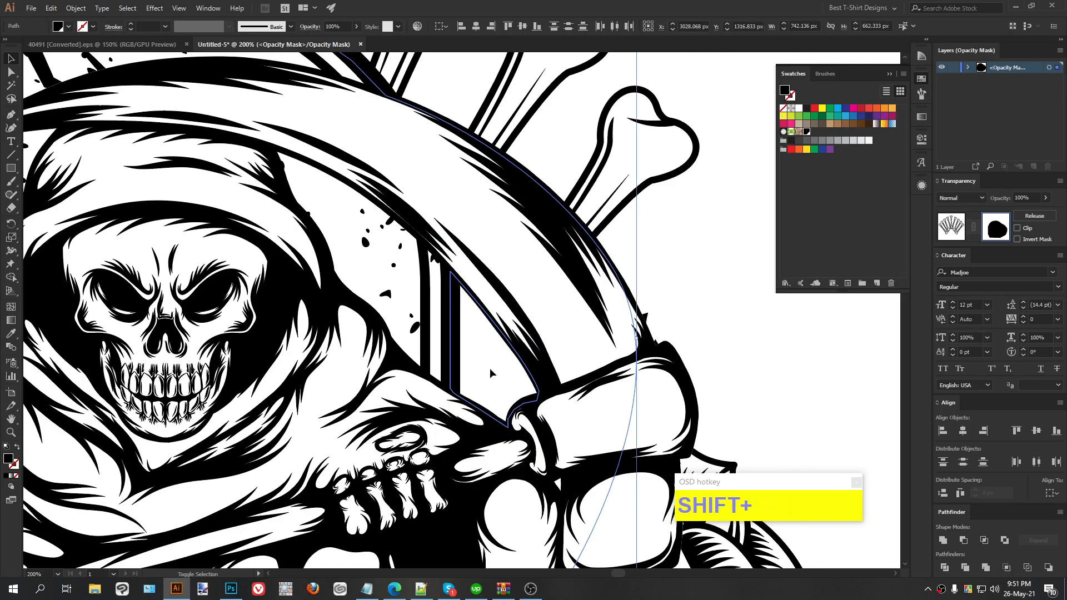
key(shift+m)
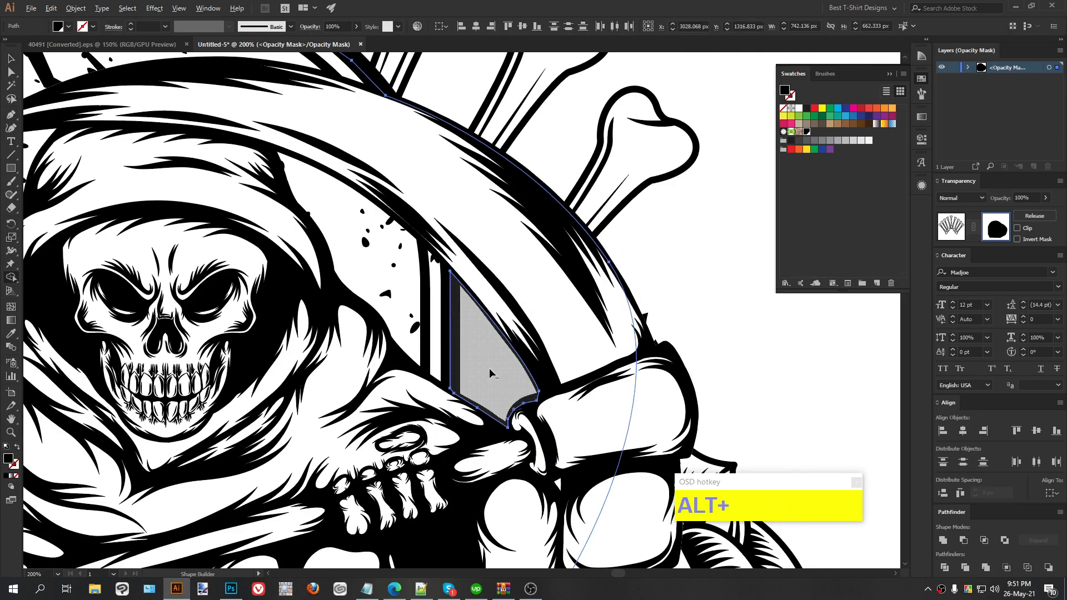
alt+click(491, 372)
alt+scroll(491, 373, down, 1)
key(v)
click(709, 309)
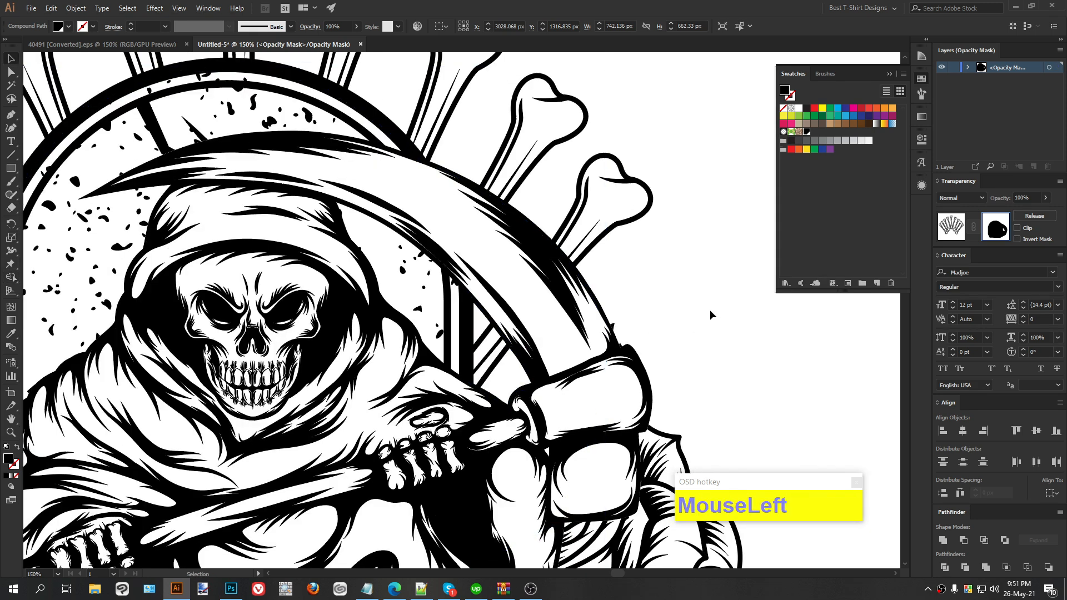
Leave opacity mask editing, return to the bone artwork, and deselect everything.
alt+scroll(617, 279, down, 1)
alt+scroll(682, 280, down, 1)
click(682, 280)
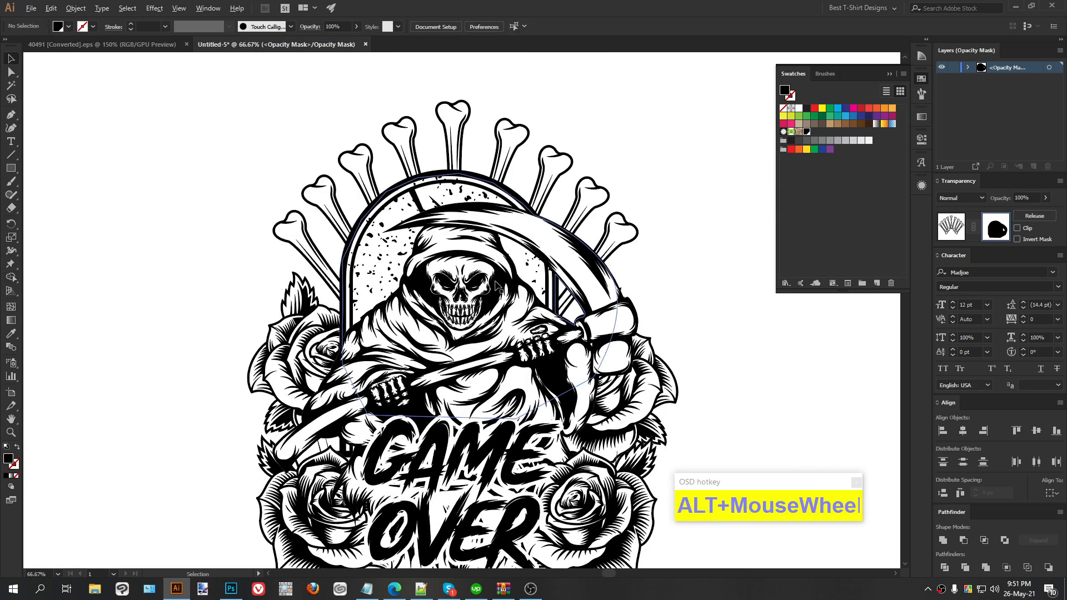
alt+scroll(498, 284, down, 1)
click(478, 229)
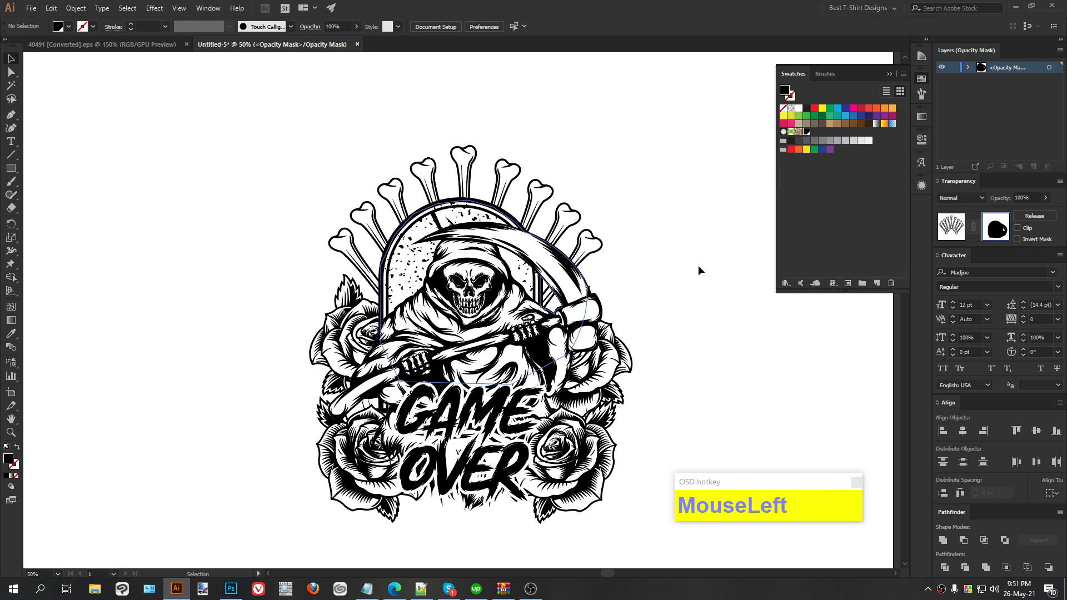
alt+scroll(670, 259, down, 1)
drag(280, 155, 593, 476)
click(588, 389)
click(944, 229)
click(538, 449)
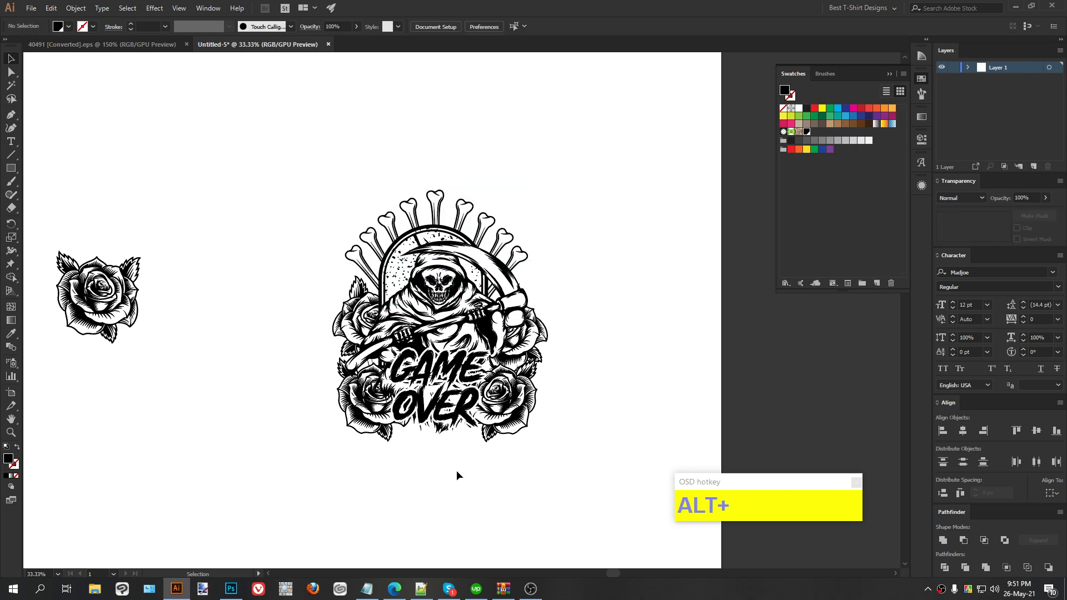
Delete the Game Over lettering from the lower part of the design.
scroll(456, 470, up, 1)
click(467, 388)
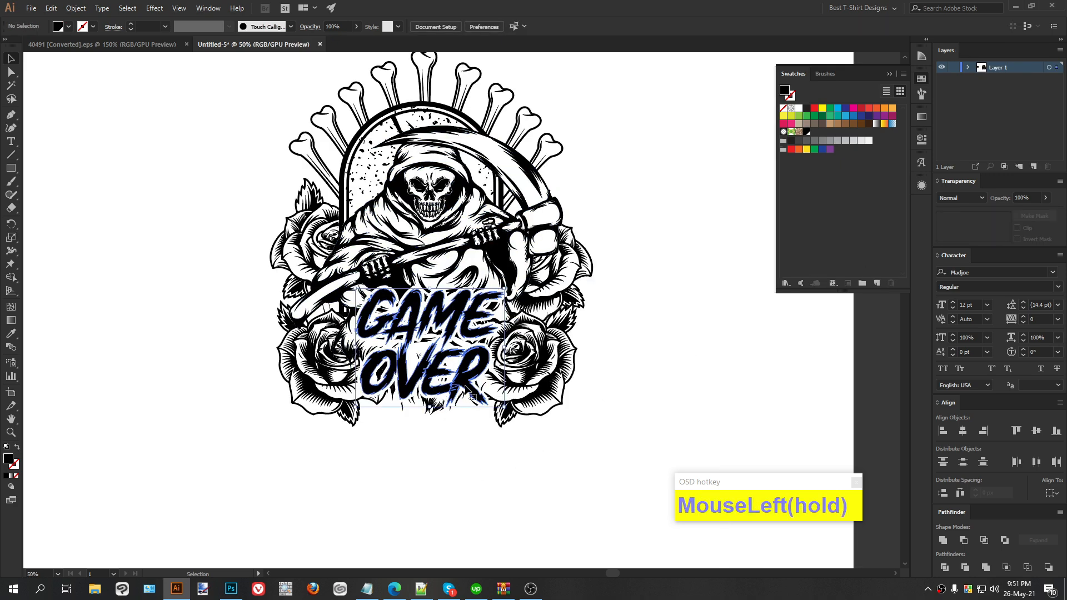
drag(470, 392, 157, 278)
key(Delete)
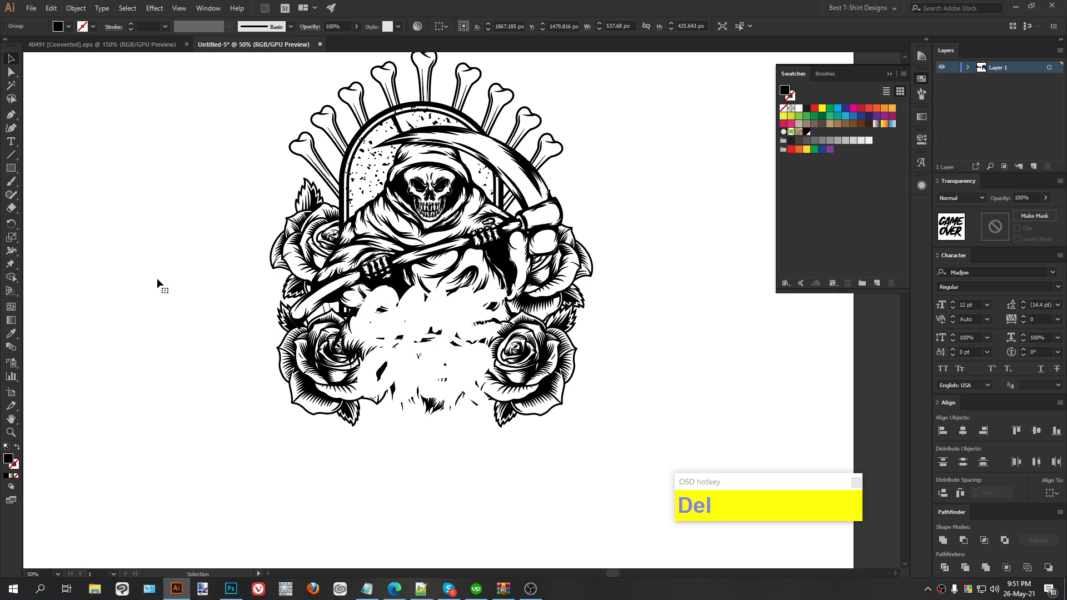
Switch to the Notepad note and add the lines "of" and "bones" directly beneath "Game".
click(367, 589)
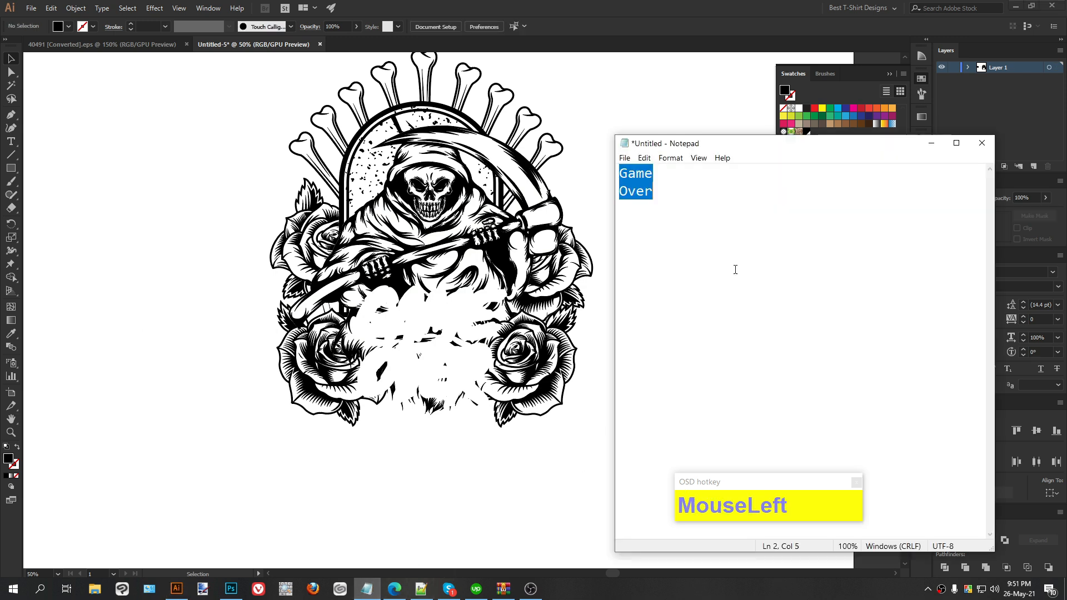
click(693, 178)
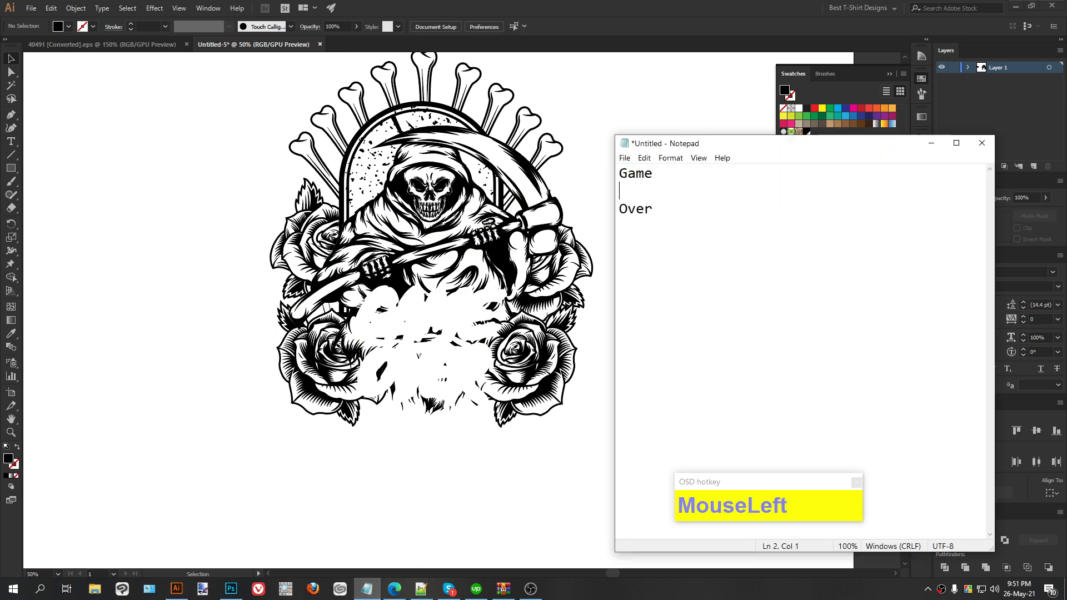
key(shift)
key(BackSpace)
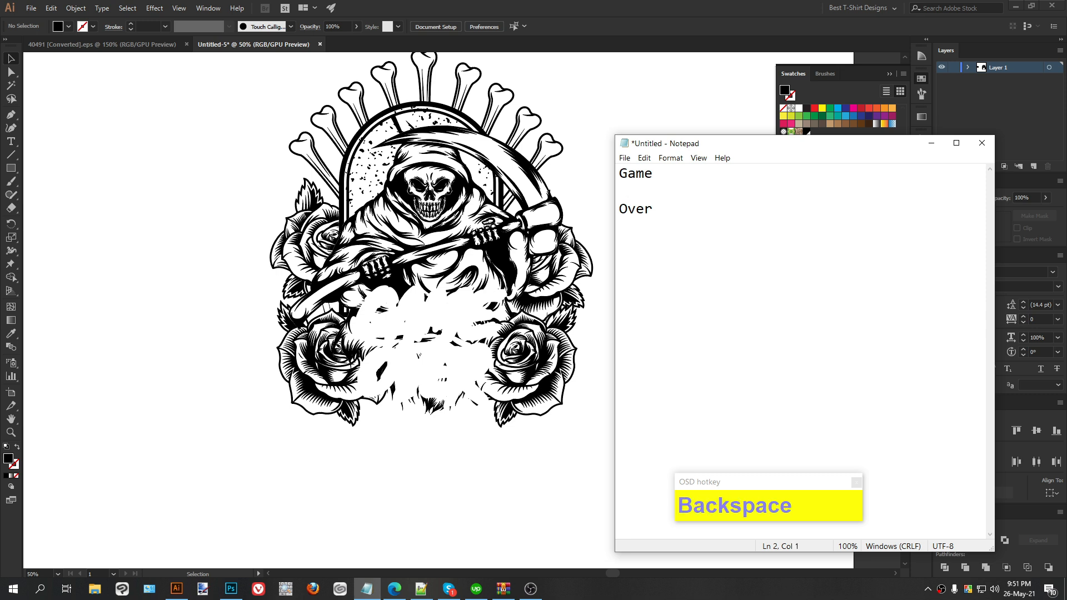
text(of)
key(Return)
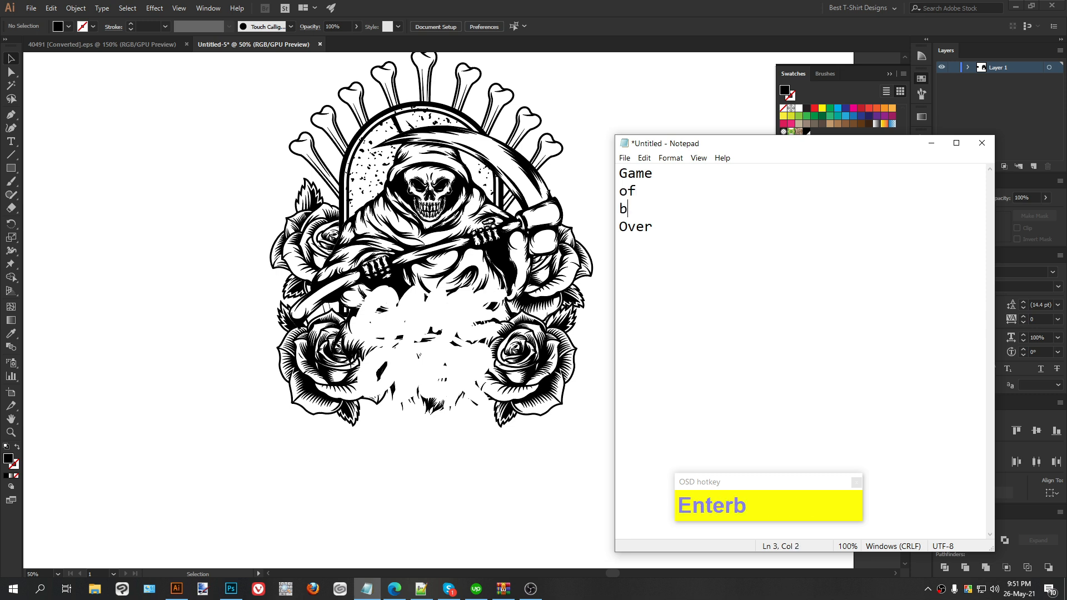
text(bones)
Copy the Game, of and bones lines into the Illustrator artboard, enlarge the text to about 196 pt and place it beside the design.
drag(688, 210, 589, 163)
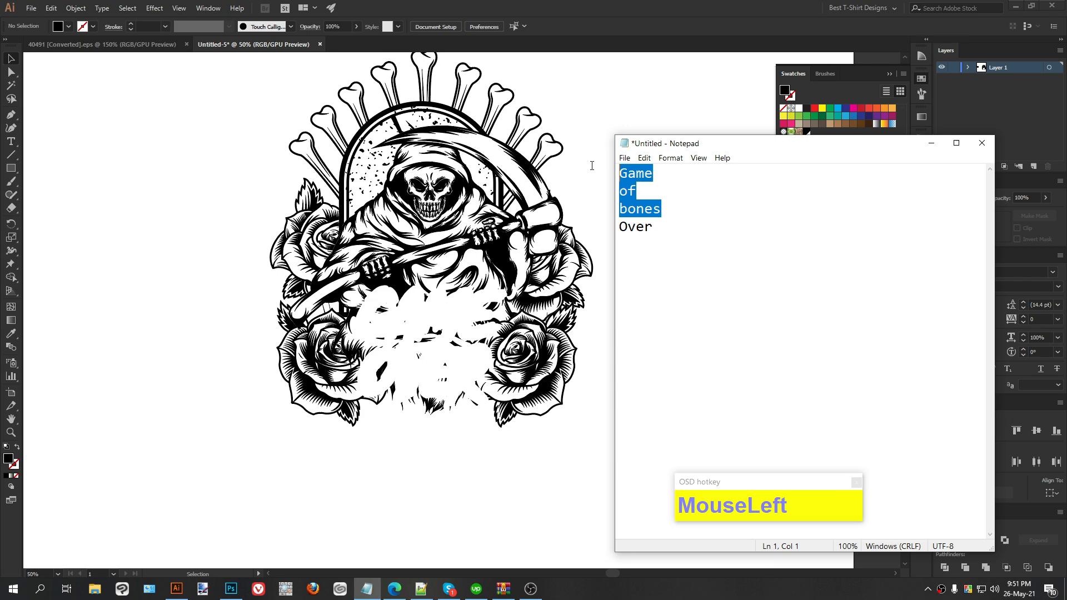
key(ctrl+c)
click(268, 208)
key(ctrl+v)
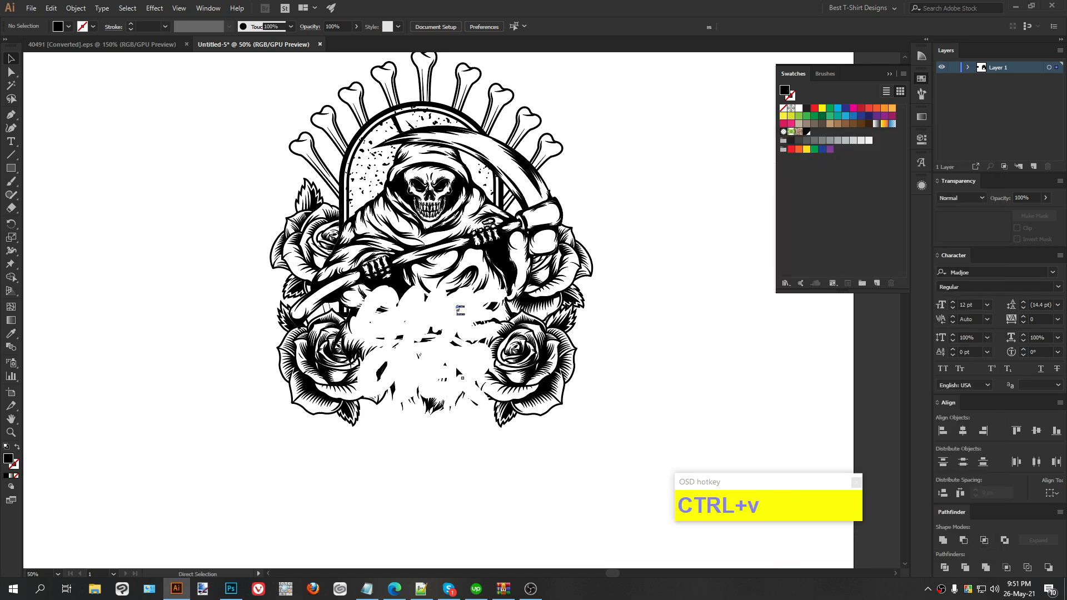
drag(466, 316, 531, 494)
drag(476, 468, 222, 381)
Set the pasted text in the Madjoe font and run a script that splits it into separate one-line text objects.
right_click(222, 380)
mouse_move(279, 216)
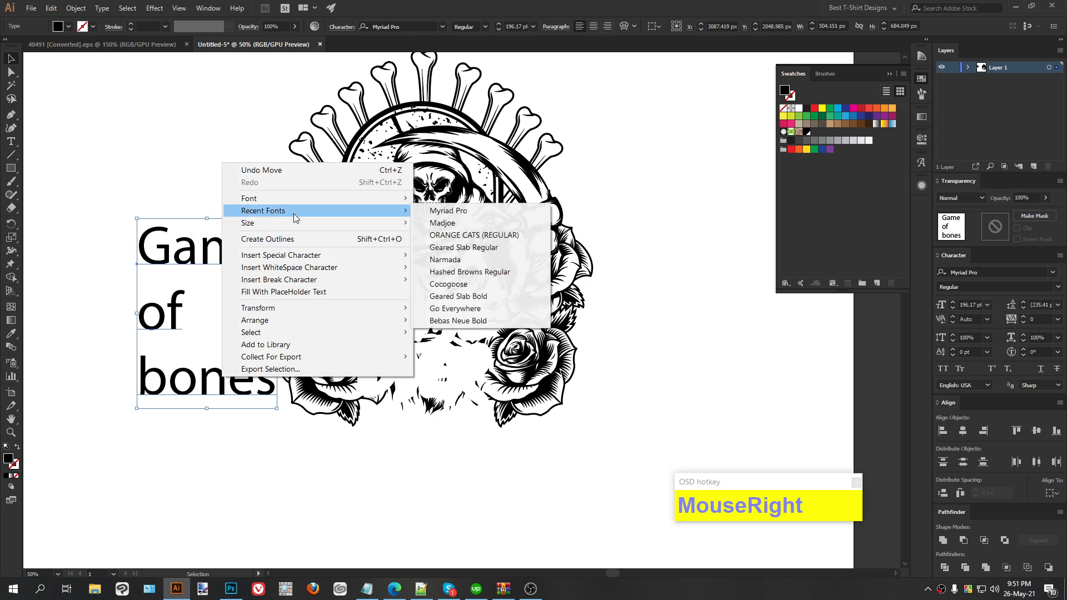
click(461, 224)
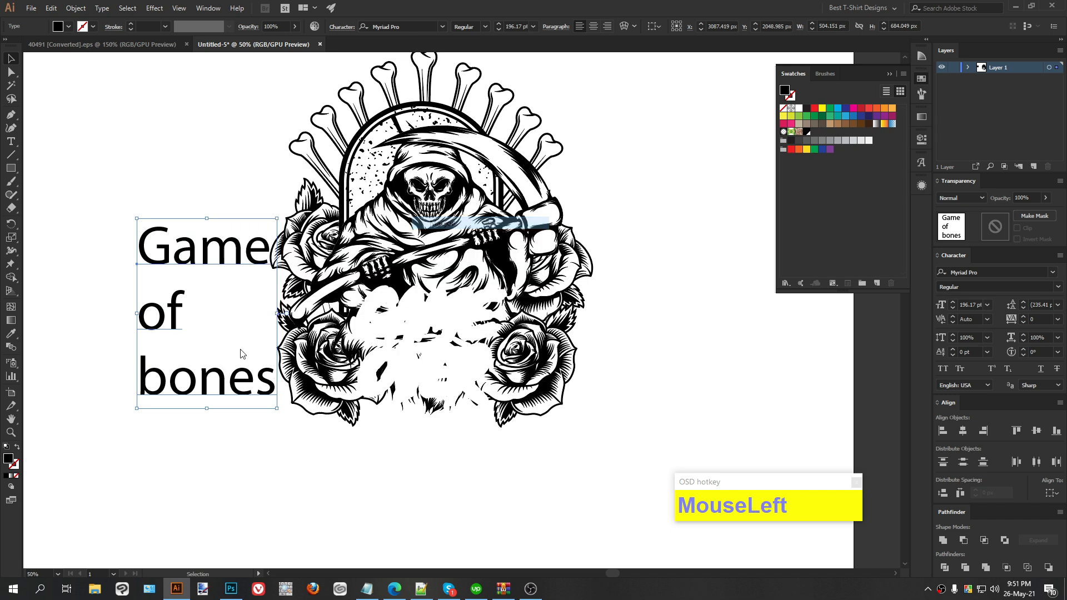
click(30, 8)
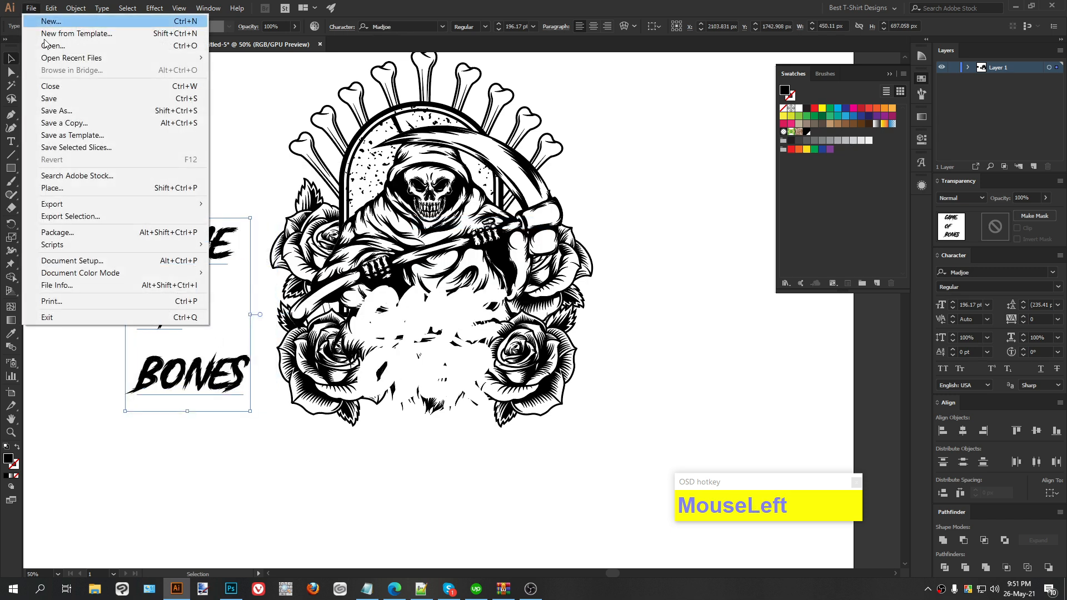
mouse_move(152, 243)
click(267, 247)
scroll(31, 249, up, 1)
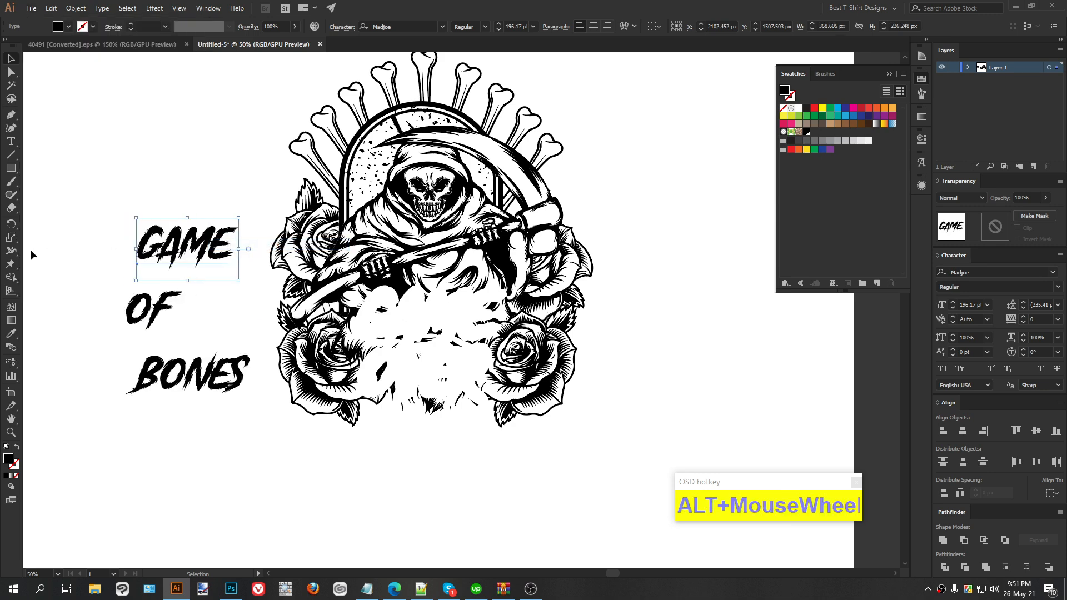
Move OF and BONES up to stack closely beneath GAME, and convert all three words to outlines.
drag(169, 334, 223, 290)
drag(235, 384, 226, 330)
drag(256, 419, 203, 216)
right_click(225, 221)
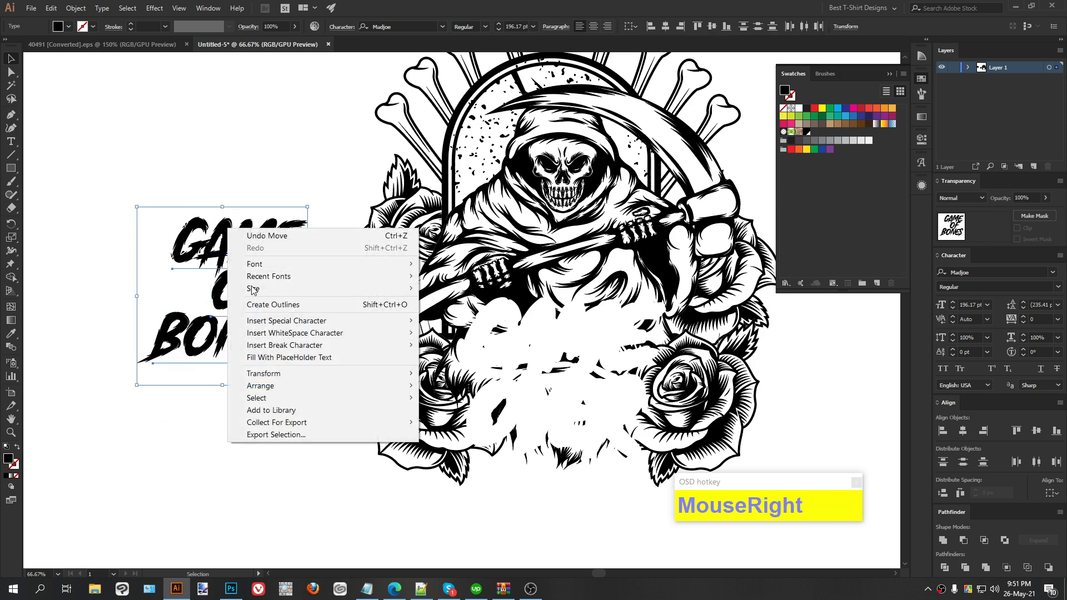
click(267, 303)
Center the three outlined words horizontally on each other and shift BONES slightly to the left.
click(477, 27)
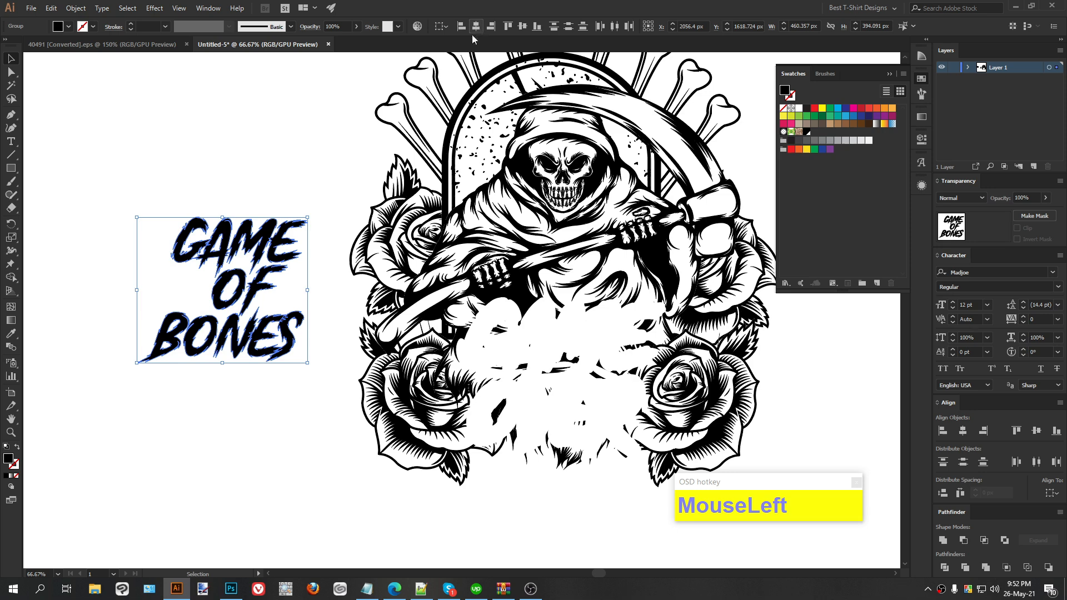
click(277, 296)
drag(257, 328, 246, 329)
Move the Game of Bones lettering into the gap between the lower roses, stretch it to about 505 × 445 px and nudge it into place.
drag(262, 434, 178, 147)
drag(251, 258, 576, 339)
scroll(449, 373, down, 3)
scroll(449, 372, right, 4)
drag(420, 368, 421, 387)
key(shift+Up)
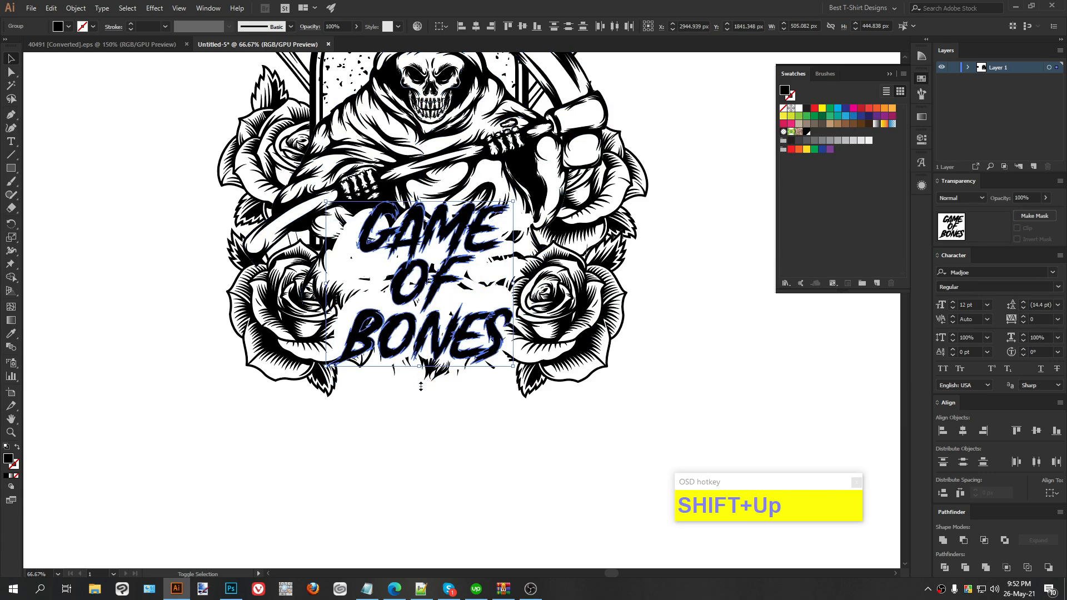
key(Down)
key(Down)
key(Down)
Offset the lettering's paths by 10 px with round joins and cut the resulting outline shapes.
key(ctrl+alt)
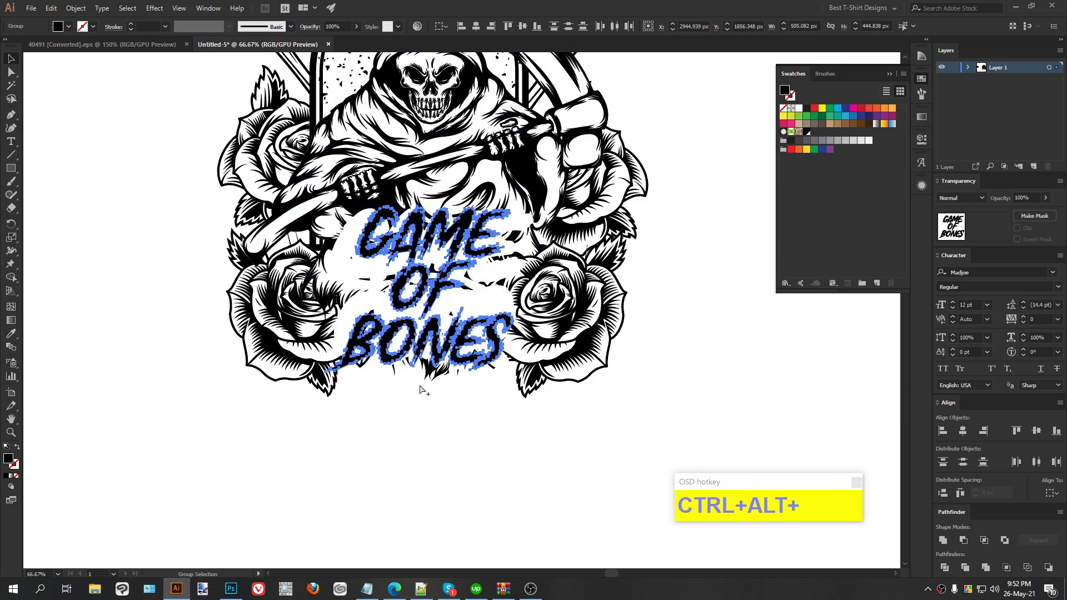
key(ctrl+alt+g)
key(ctrl+alt+f)
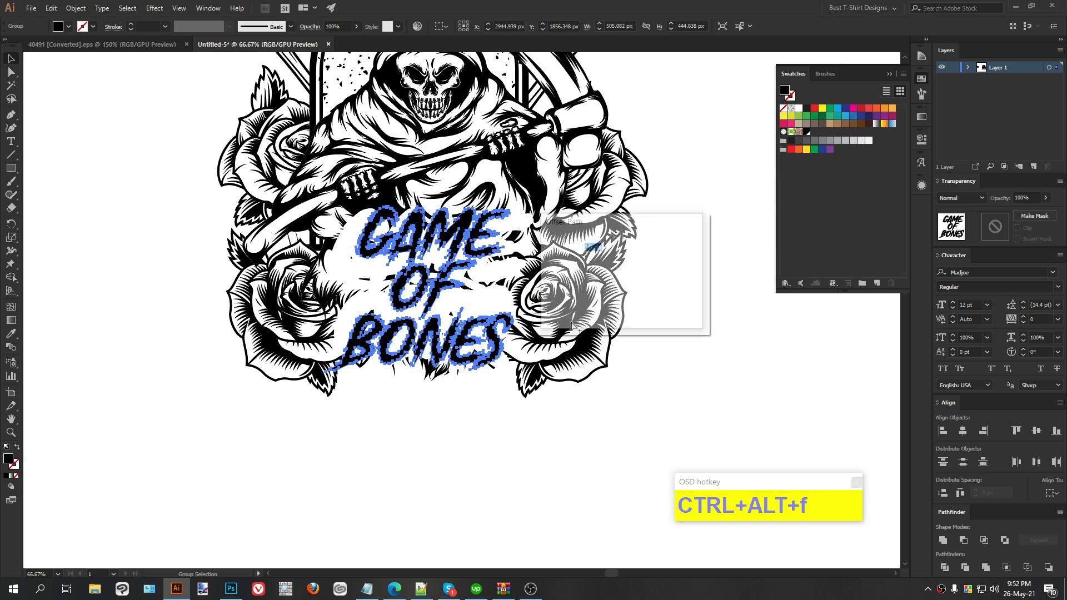
click(576, 305)
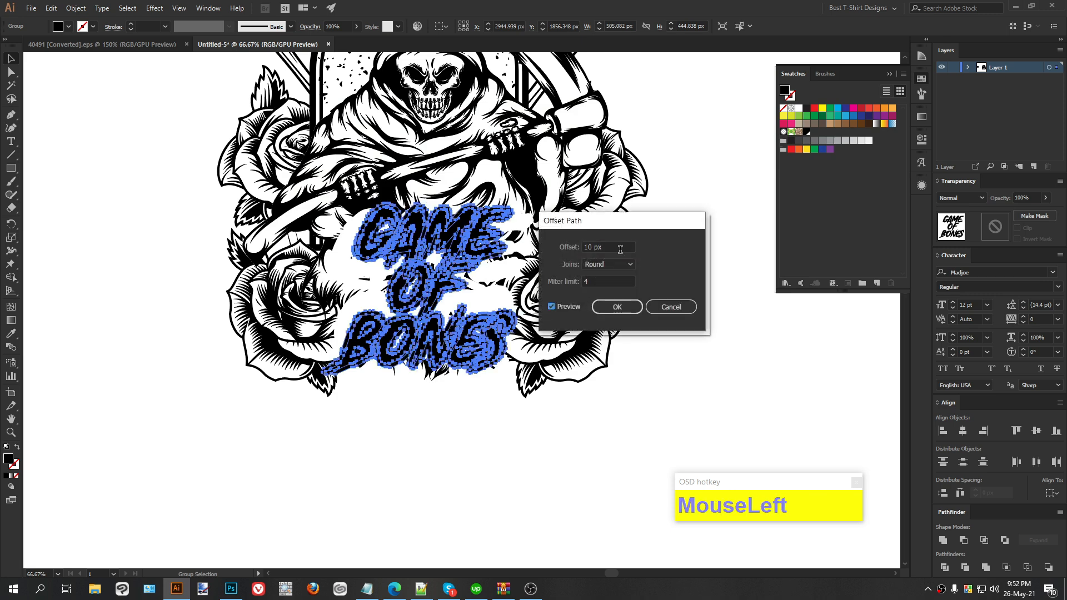
click(617, 307)
key(ctrl+x)
In the reaper artwork's opacity mask, replace the old lettering shapes with the cut Game of Bones outline pasted in place.
click(983, 268)
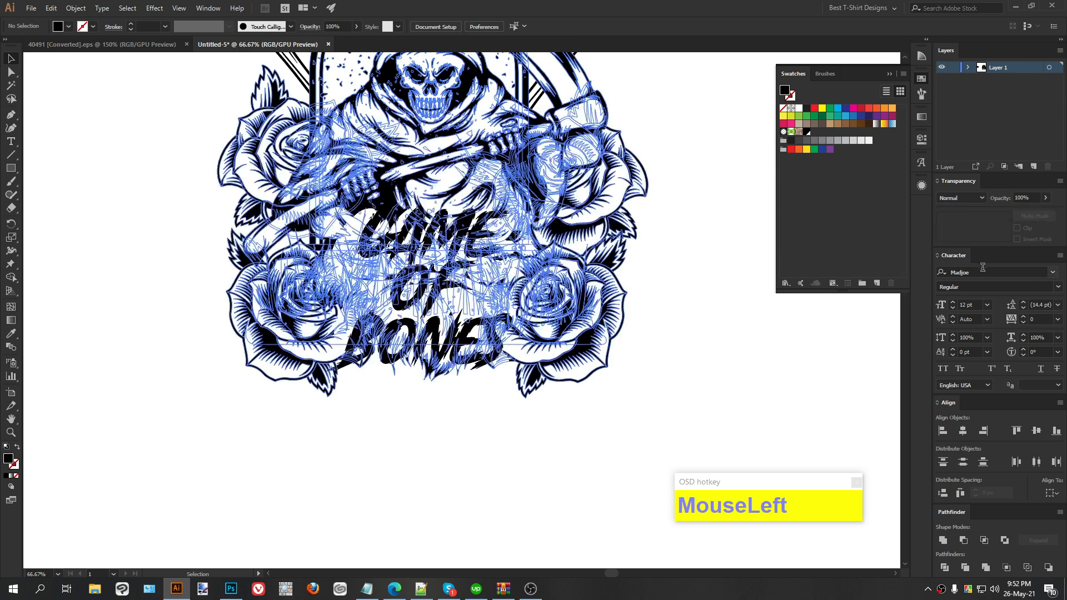
click(996, 228)
drag(584, 448, 217, 173)
key(Delete)
key(ctrl+f)
click(469, 427)
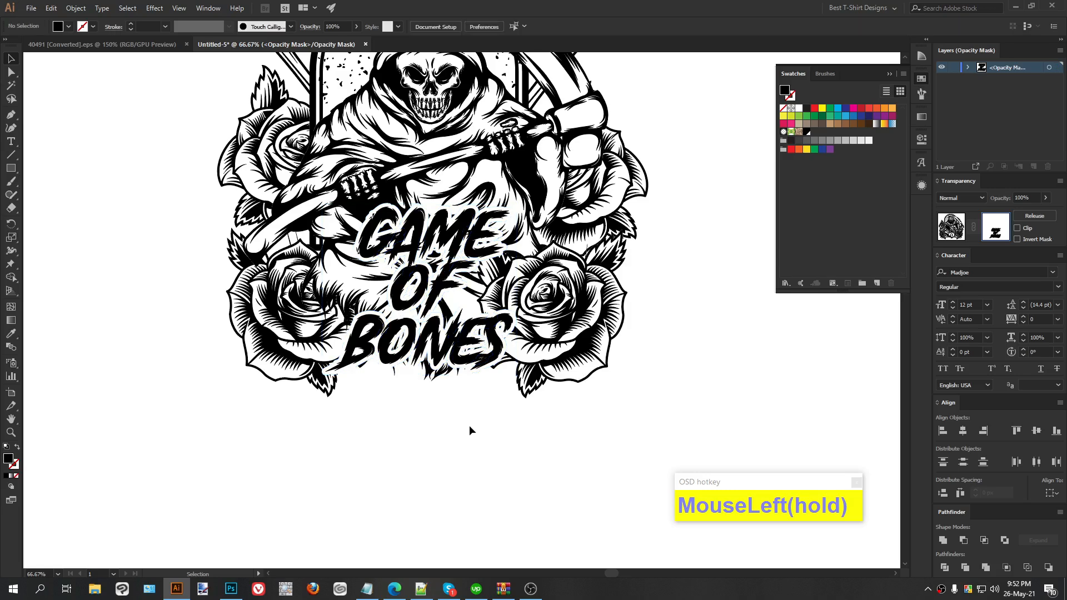
Leave opacity mask editing, return to the reaper artwork, and deselect everything.
alt+scroll(462, 422, down, 1)
scroll(462, 422, up, 2)
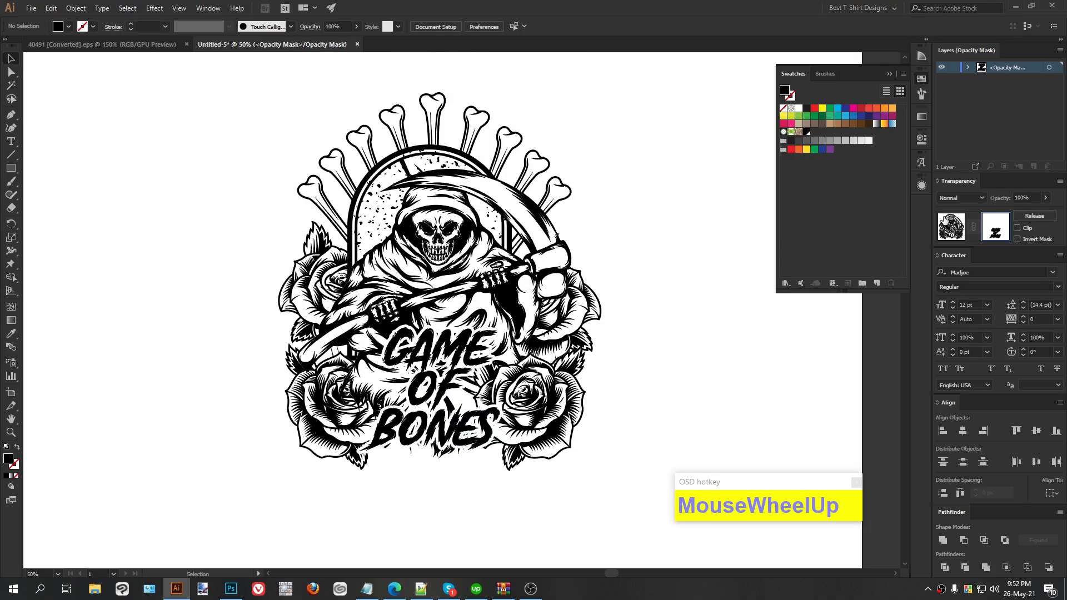
click(951, 227)
click(691, 345)
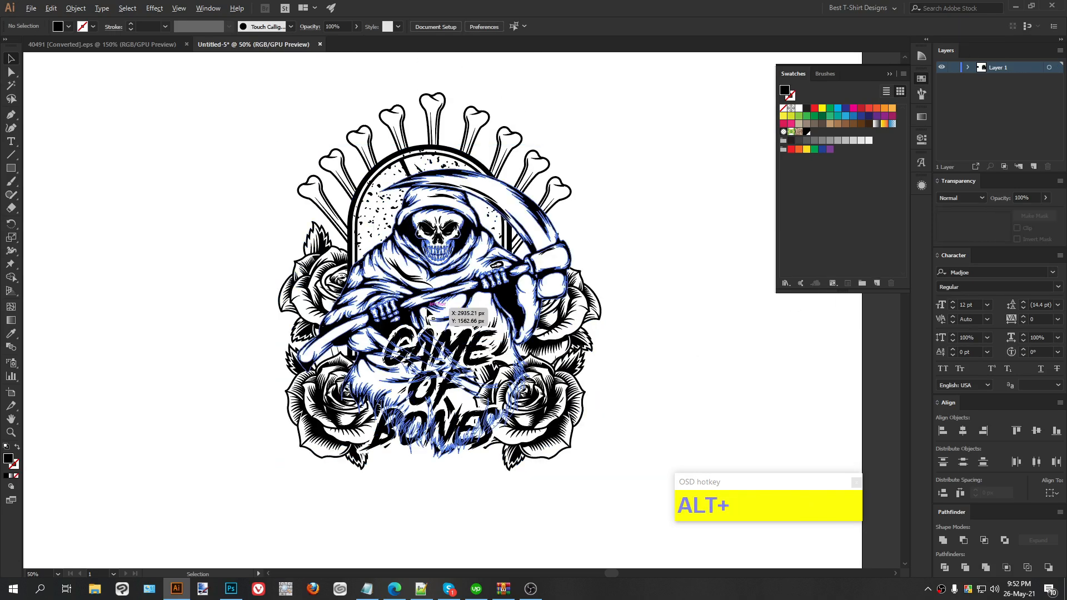
Examine the Game of Bones lettering and the masked edges around it up close and within the whole design.
alt+scroll(412, 484, up, 2)
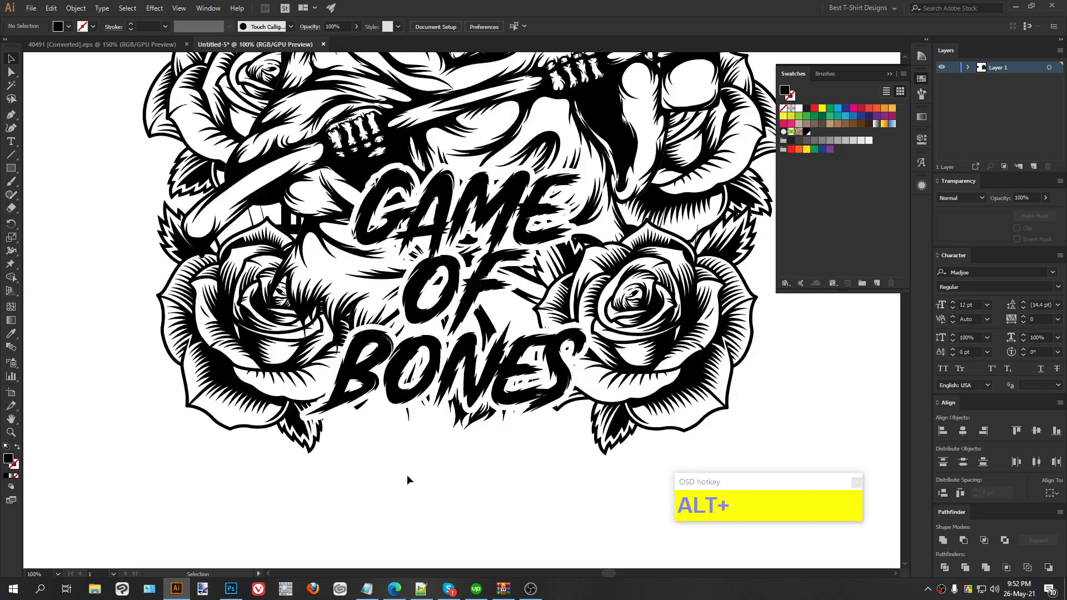
alt+scroll(410, 485, down, 1)
click(563, 488)
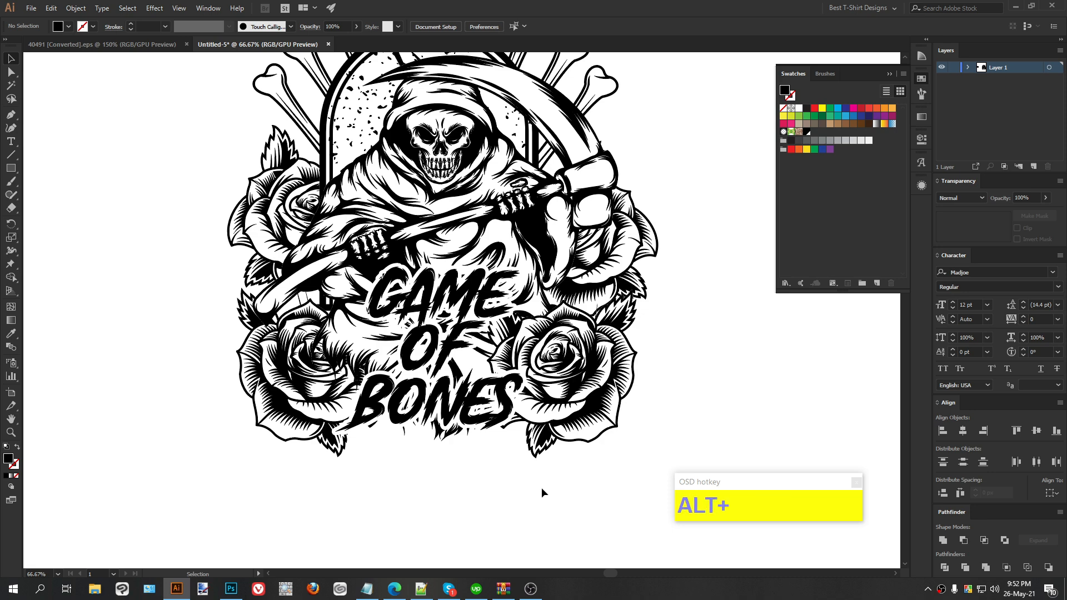
click(627, 458)
alt+scroll(426, 475, down, 1)
alt+scroll(425, 475, down, 1)
click(609, 357)
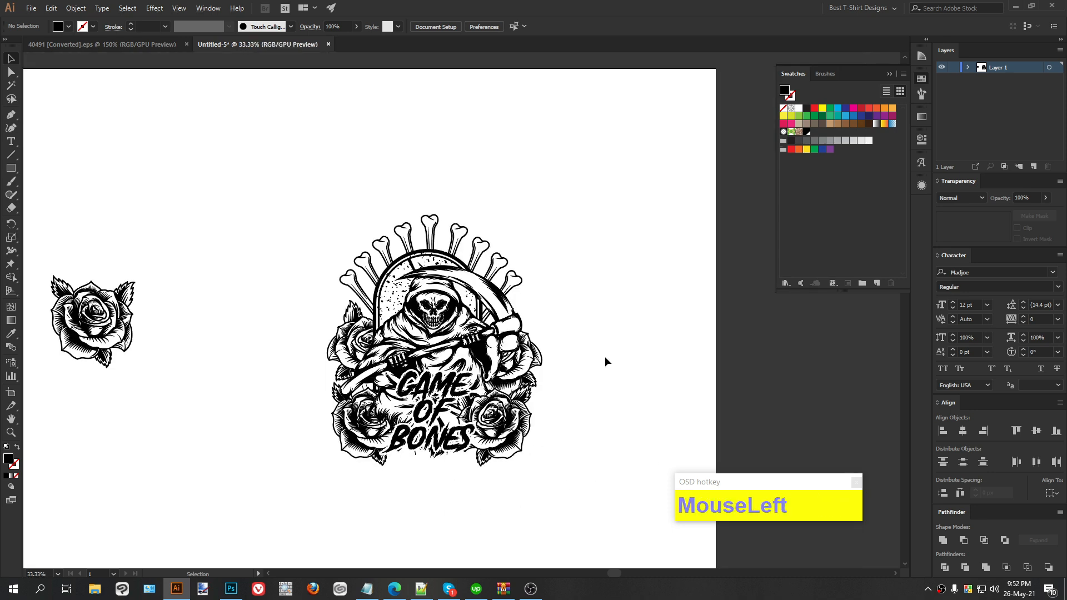
Select the entire Game of Bones design, set its fill to black 000000, and group it.
drag(255, 176, 200, 122)
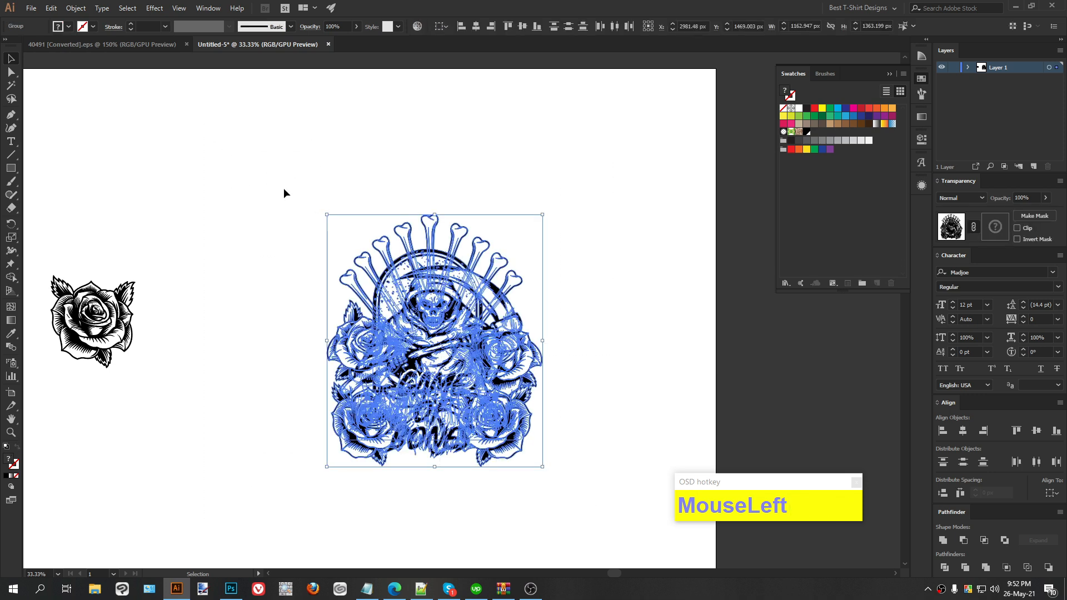
double_click(12, 463)
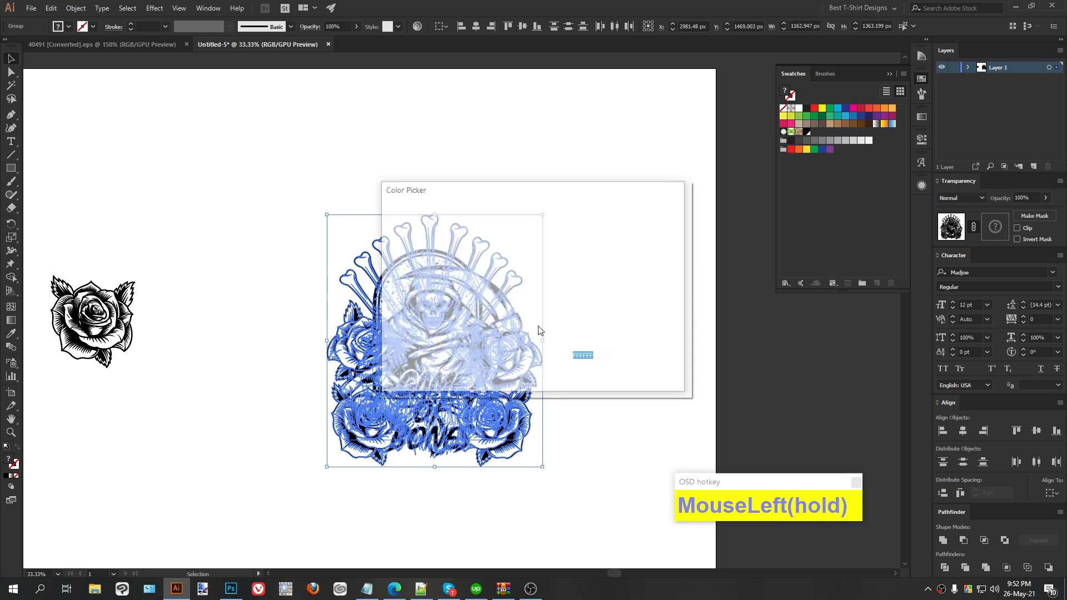
drag(375, 366, 369, 371)
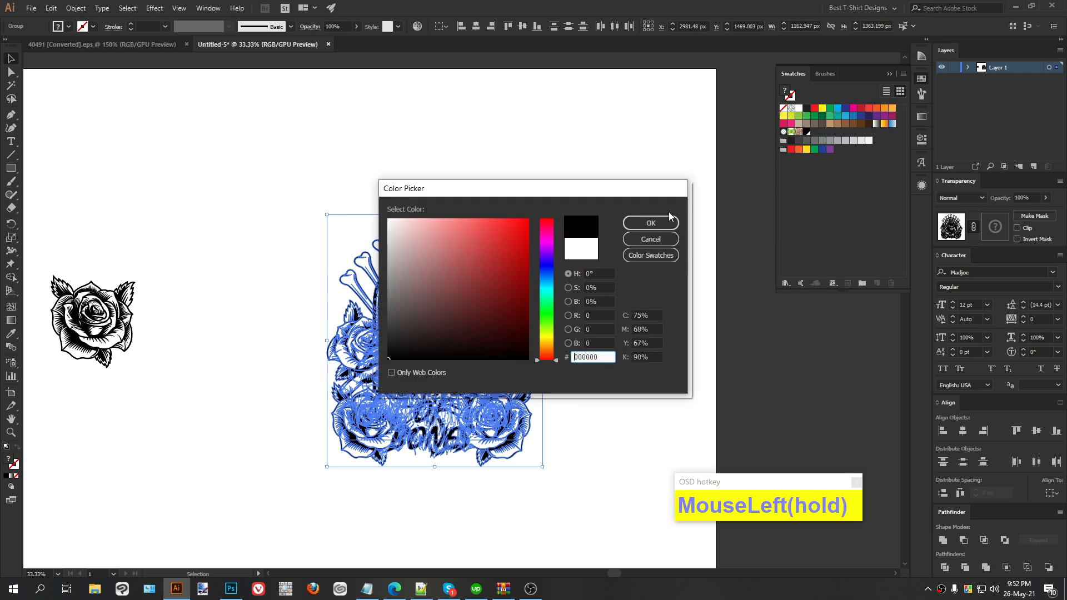
click(653, 222)
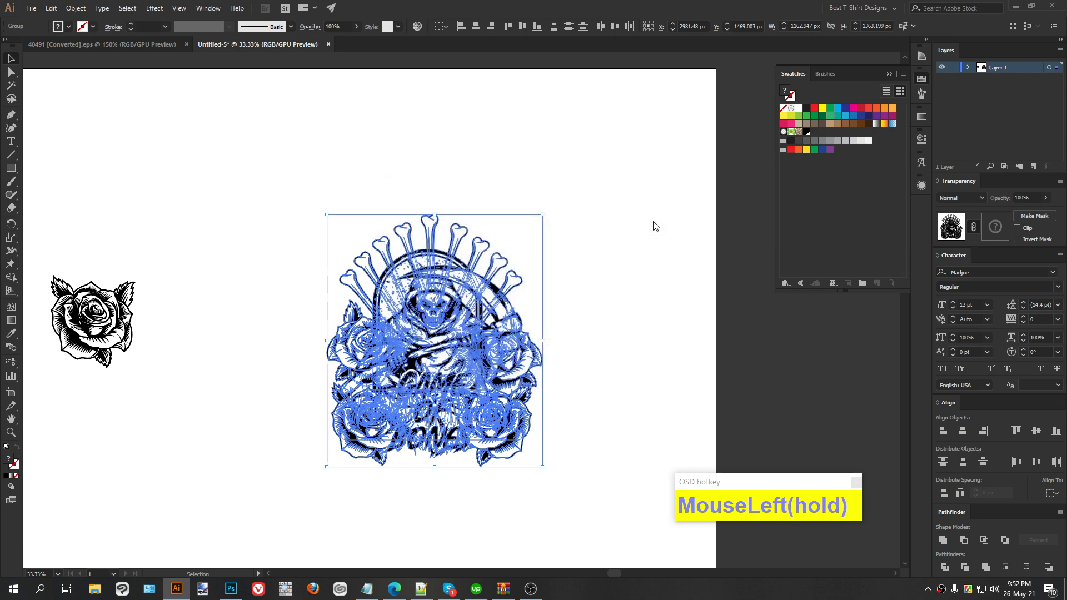
key(ctrl+g)
click(575, 331)
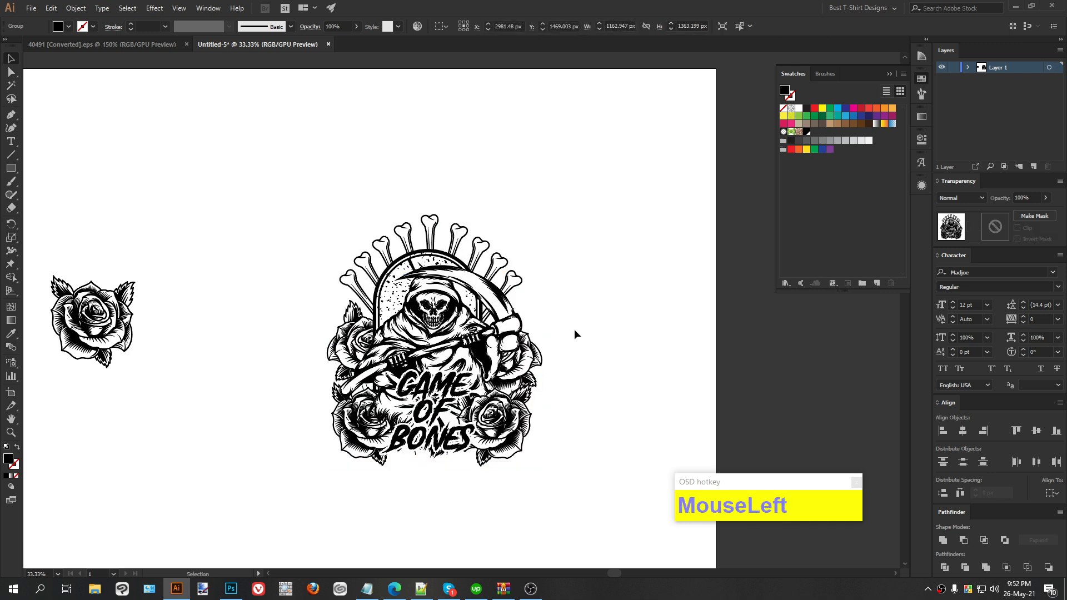
Delete the spare rose beside the finished design.
scroll(396, 235, down, 1)
drag(198, 364, 129, 239)
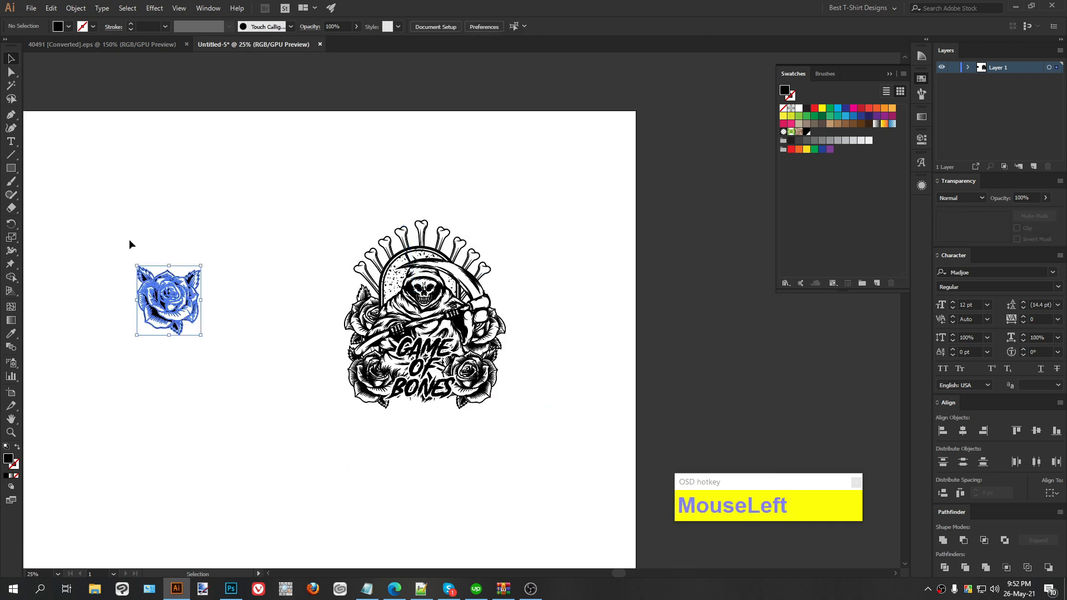
key(Delete)
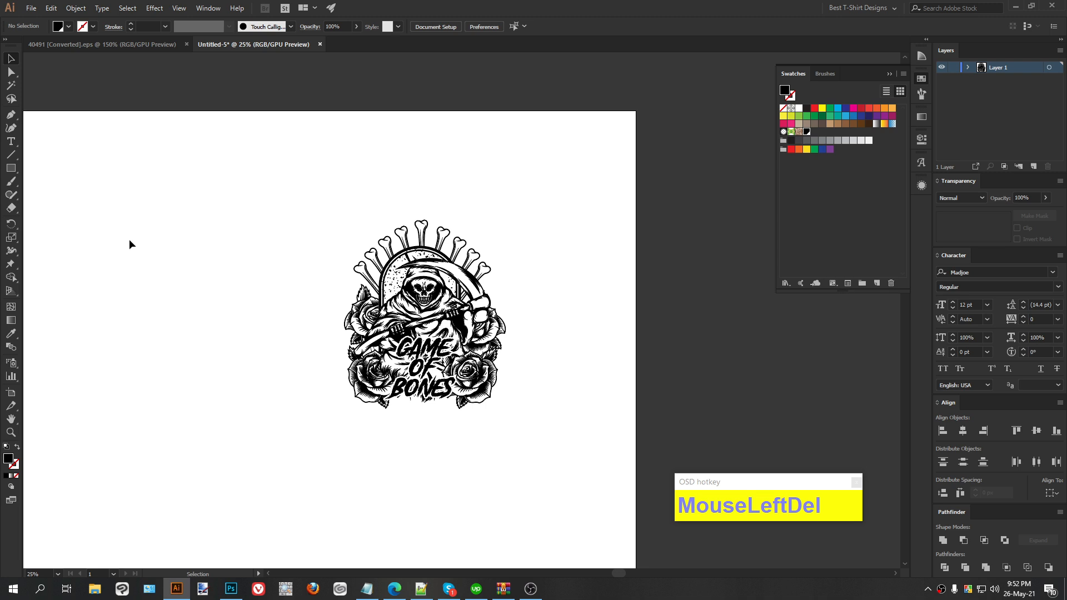
scroll(429, 410, up, 1)
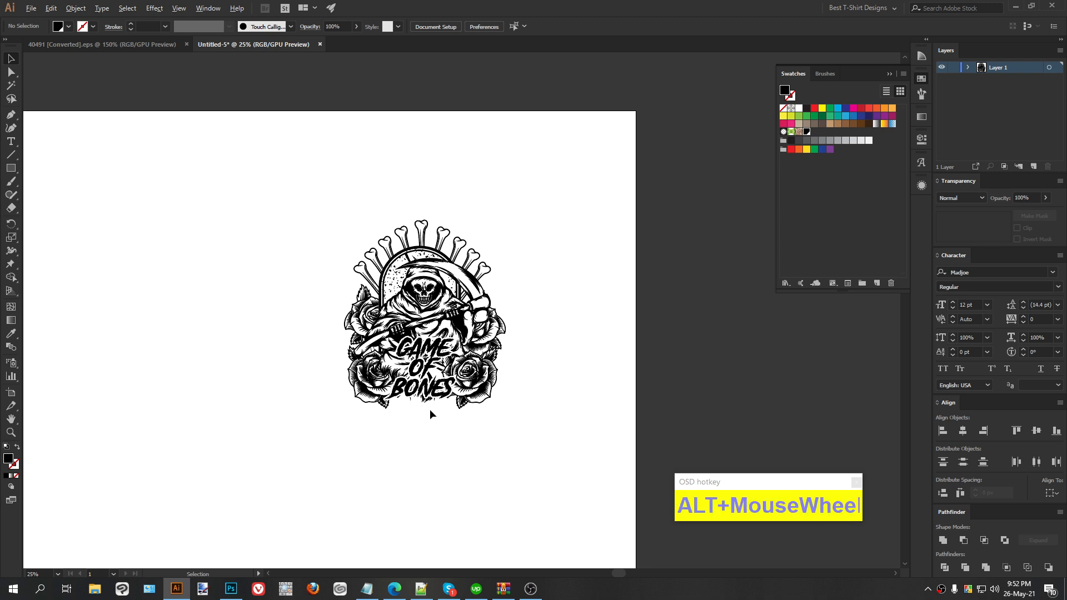
click(569, 412)
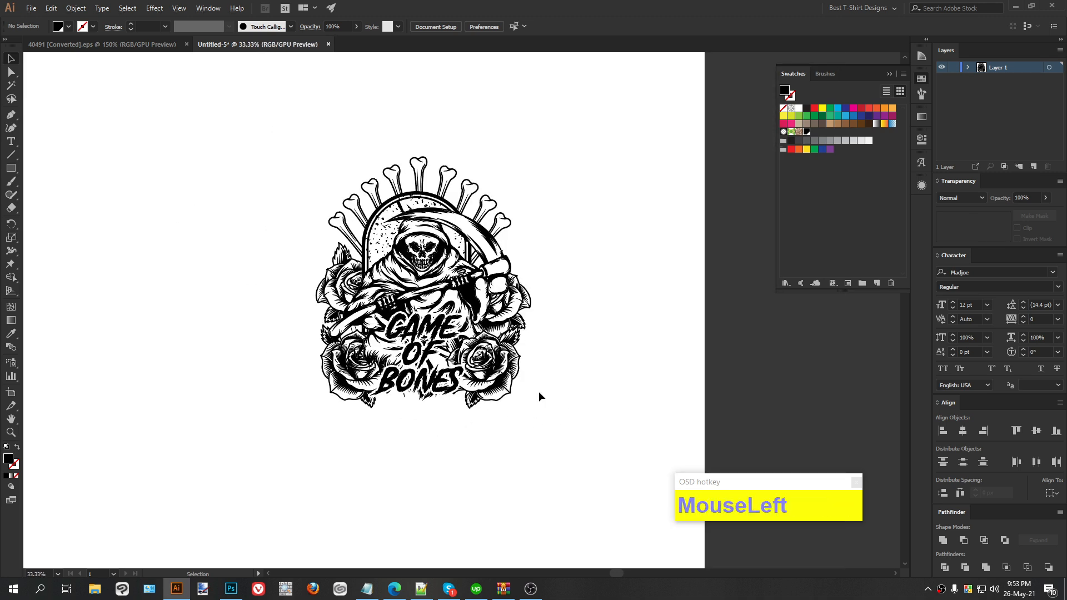
drag(250, 132, 570, 459)
click(216, 261)
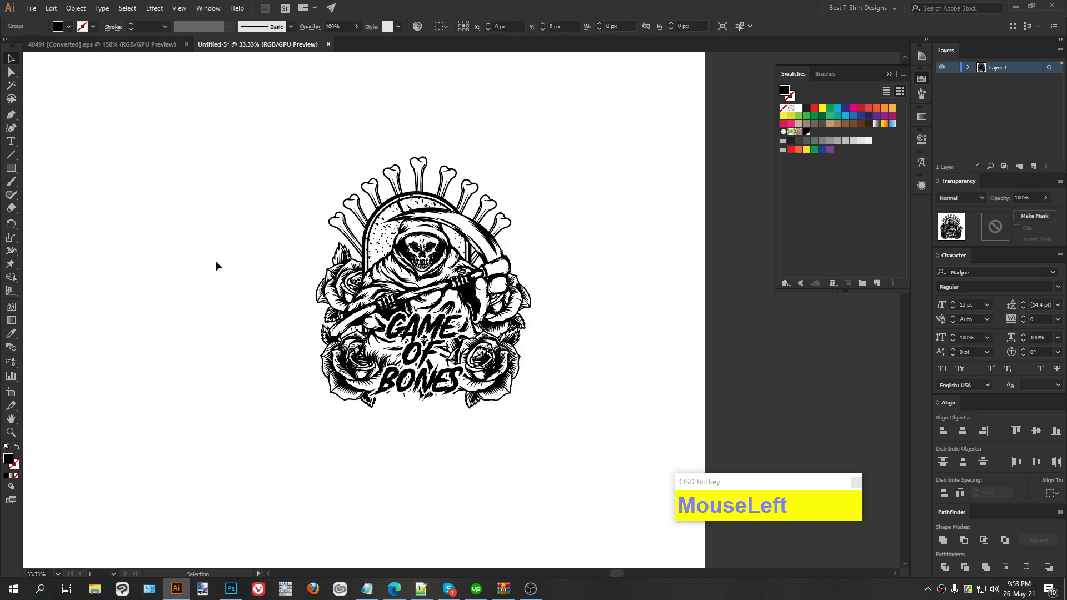
Draw a rectangle about 1806 by 1782 px around the design, place it behind the artwork, and fill it with light orange.
drag(241, 112, 577, 443)
key(ctrl+x)
key(ctrl+b)
key(ctrl+v)
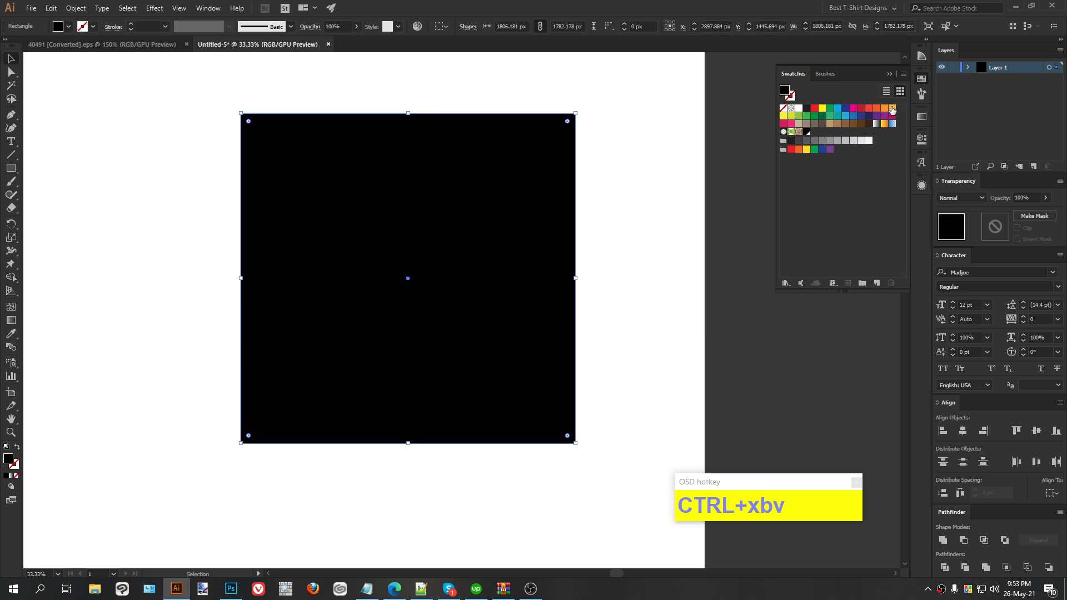
click(892, 109)
Select the artwork with its orange rectangle and remove the area outside the design's outline using Shape Builder.
key(v)
drag(626, 369, 333, 212)
key(shift+m)
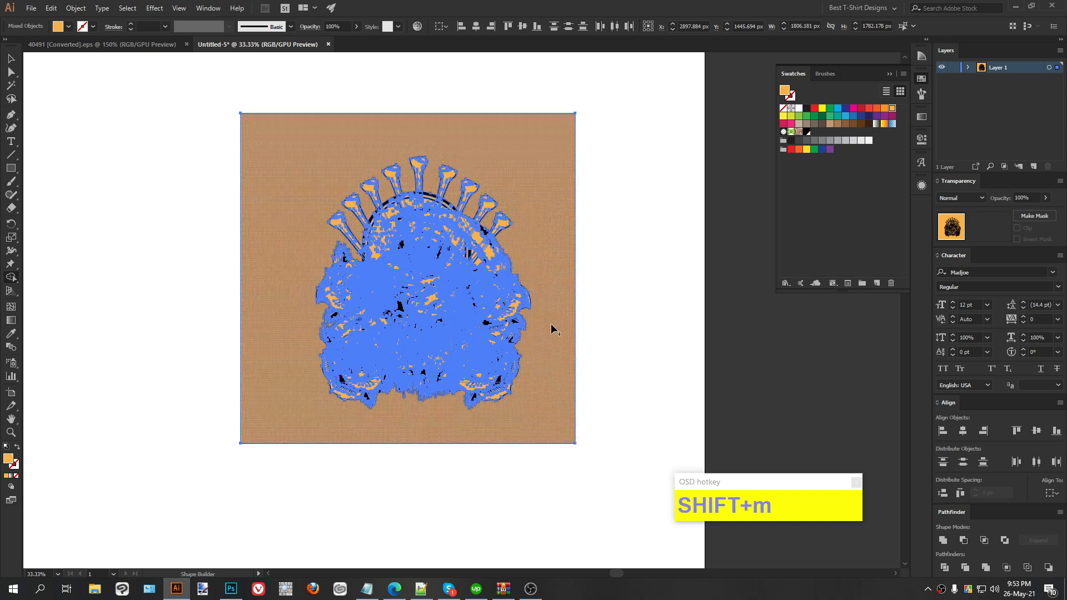
key(alt)
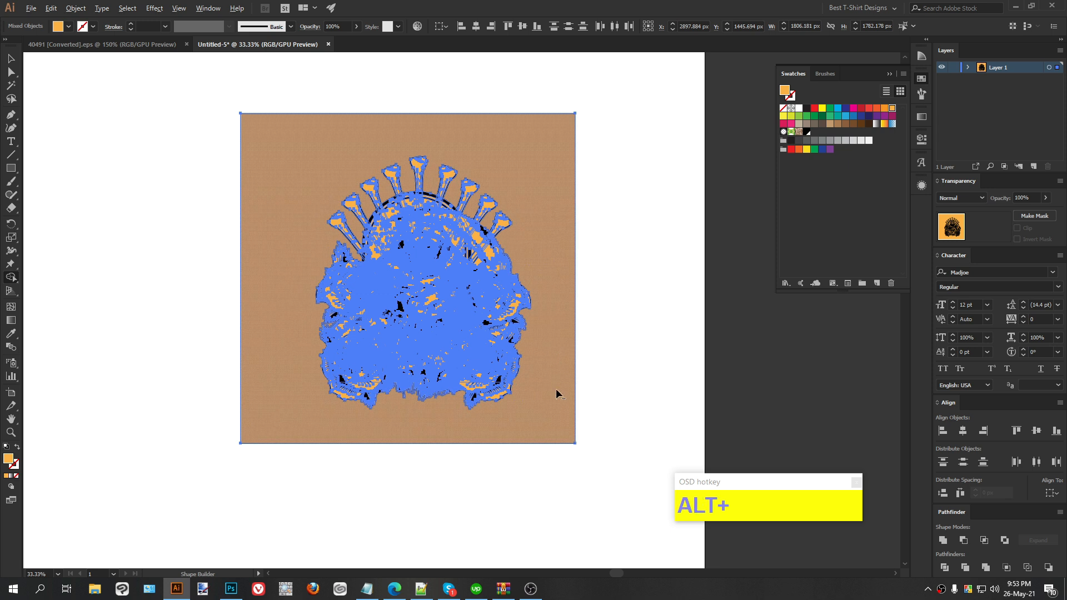
alt+click(635, 399)
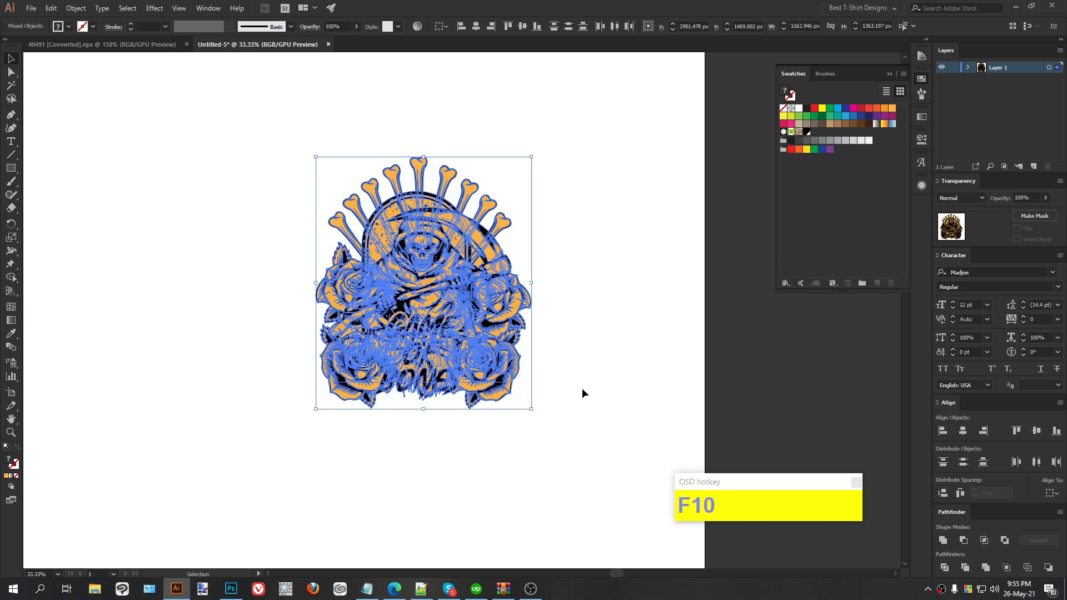
click(582, 388)
Examine the orange-filled Game of Bones design up close and as a whole.
key(alt)
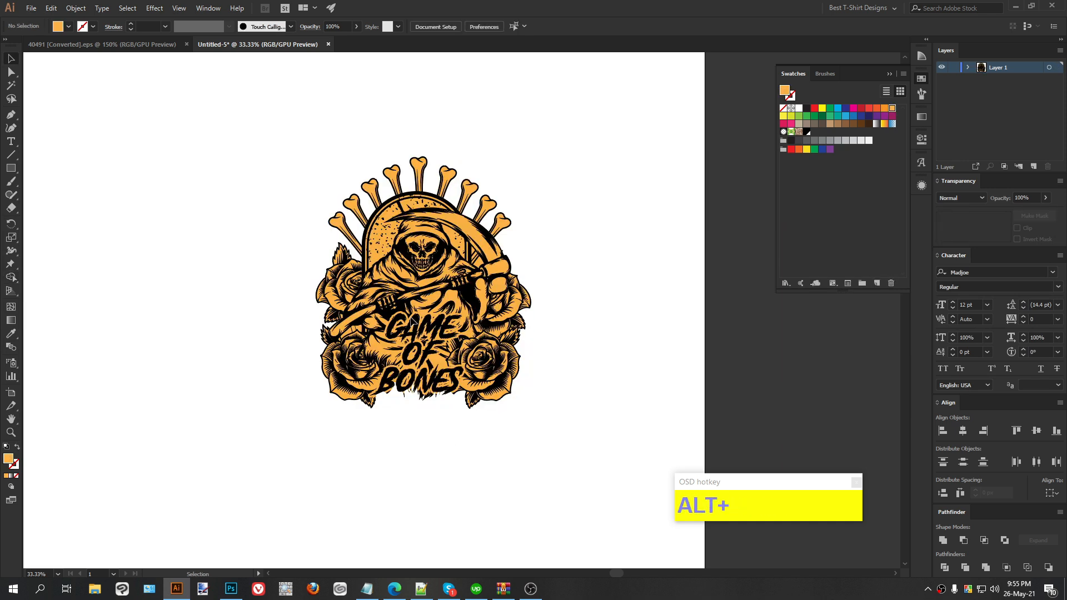
scroll(416, 321, up, 1)
click(657, 398)
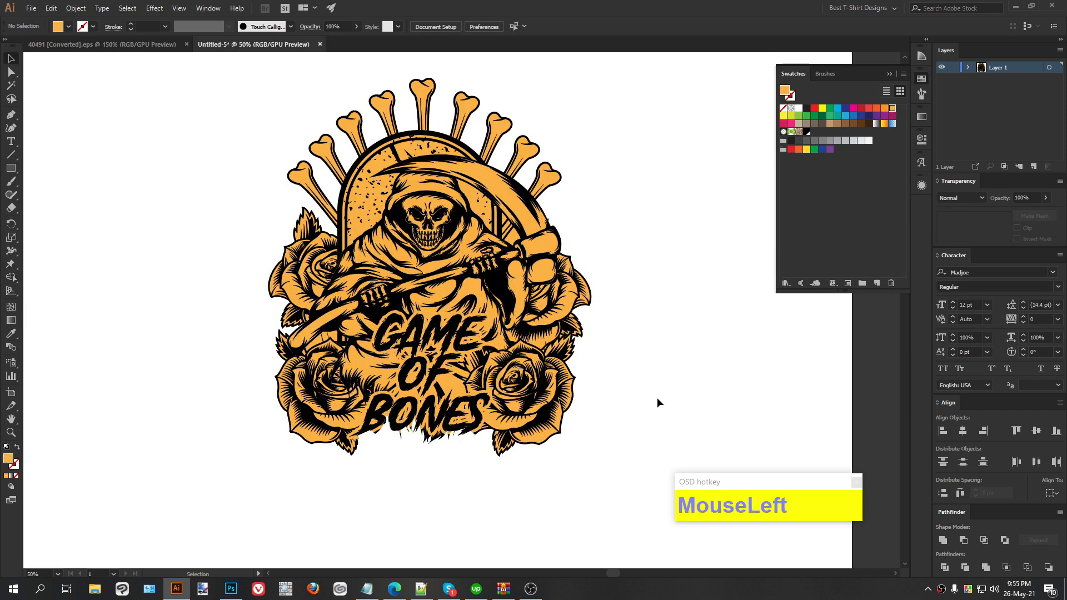
scroll(657, 398, up, 1)
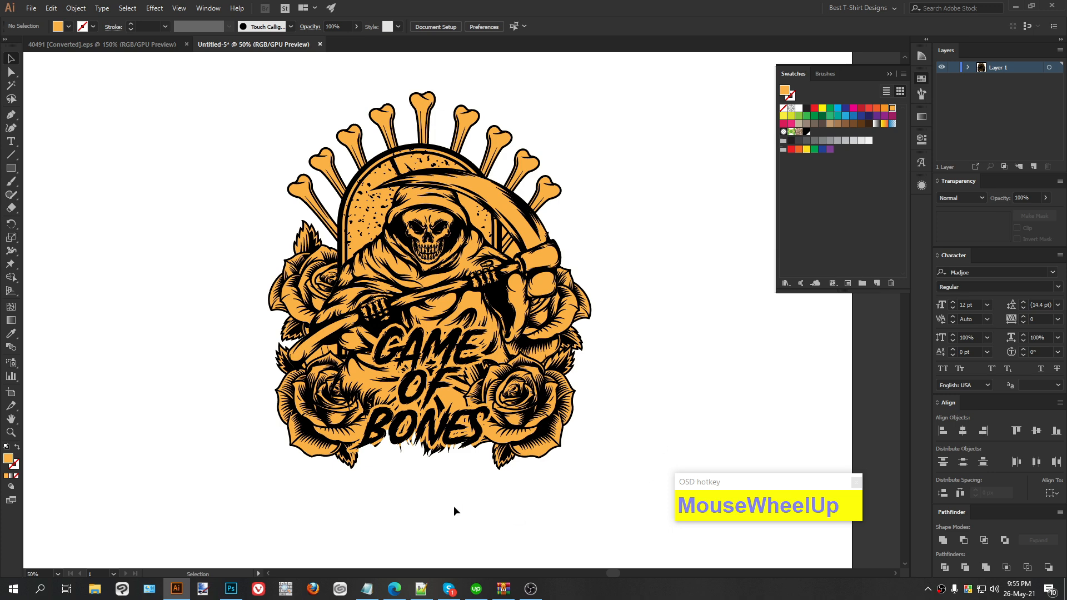
key(alt)
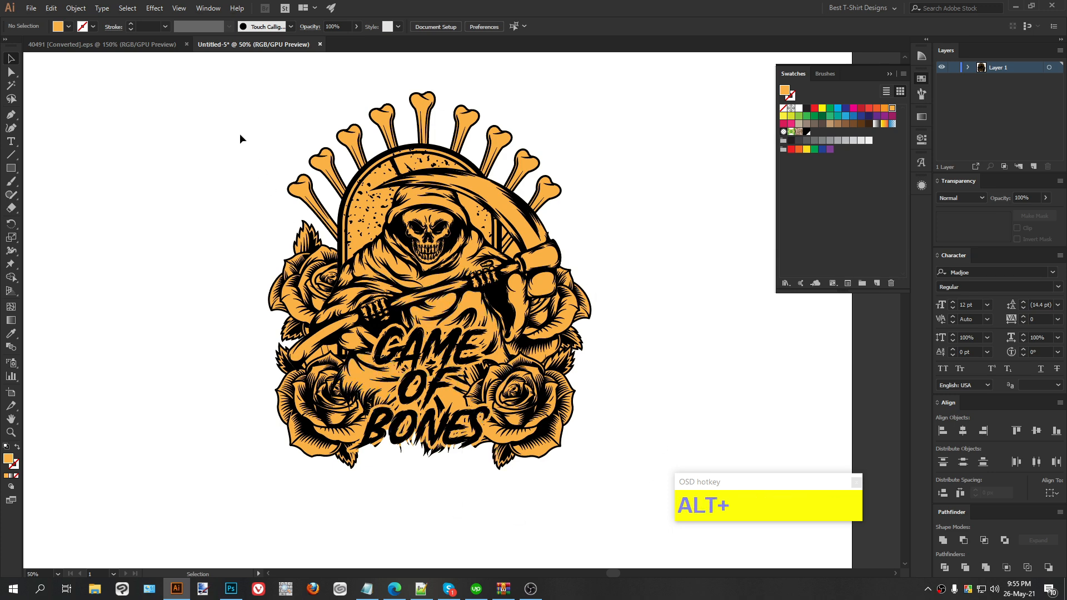
drag(221, 76, 642, 526)
click(641, 527)
scroll(612, 428, down, 1)
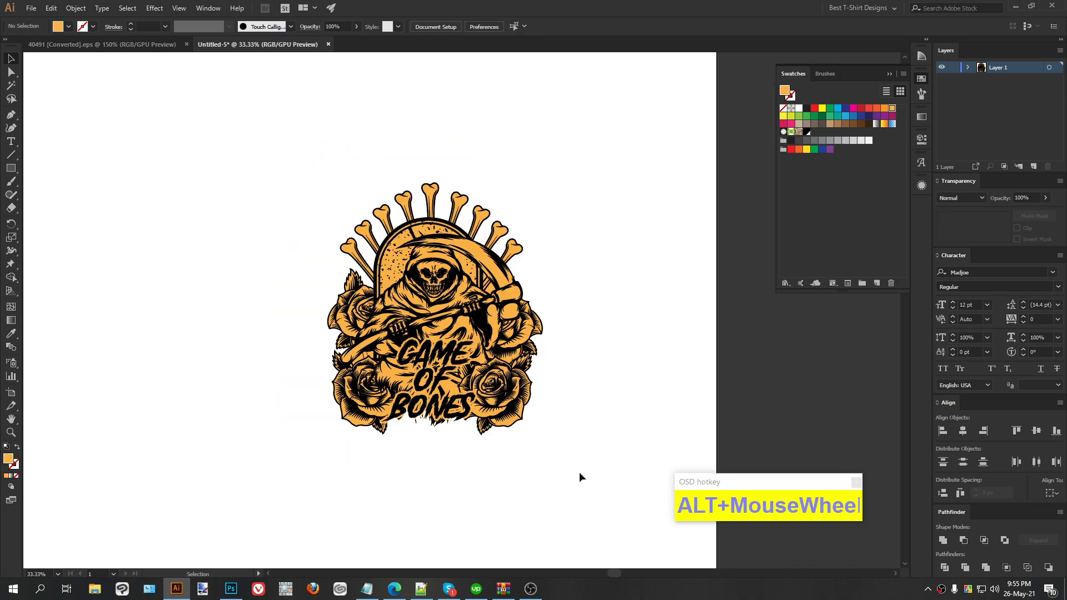
Select the complete black and orange design, group it, and check that it selects as a whole.
click(288, 181)
drag(288, 181, 272, 153)
key(ctrl+g)
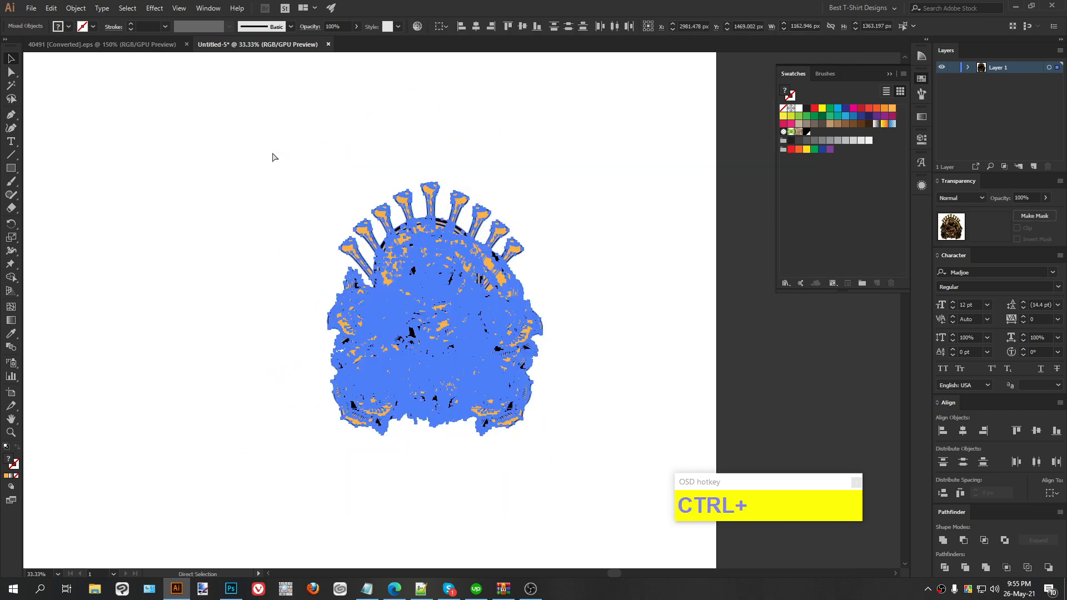
click(272, 158)
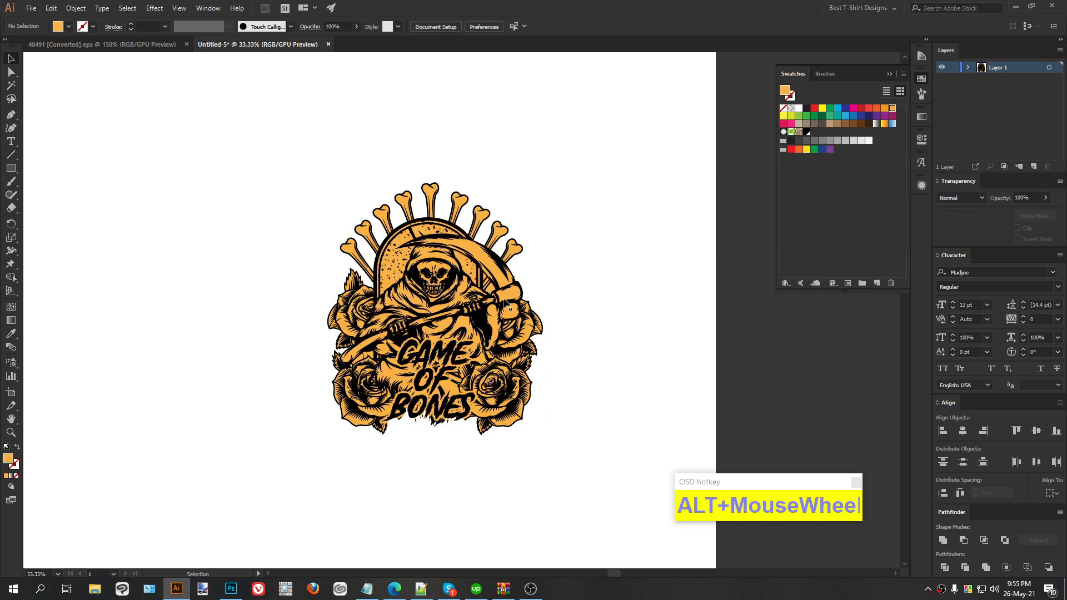
scroll(501, 301, down, 1)
drag(310, 188, 613, 470)
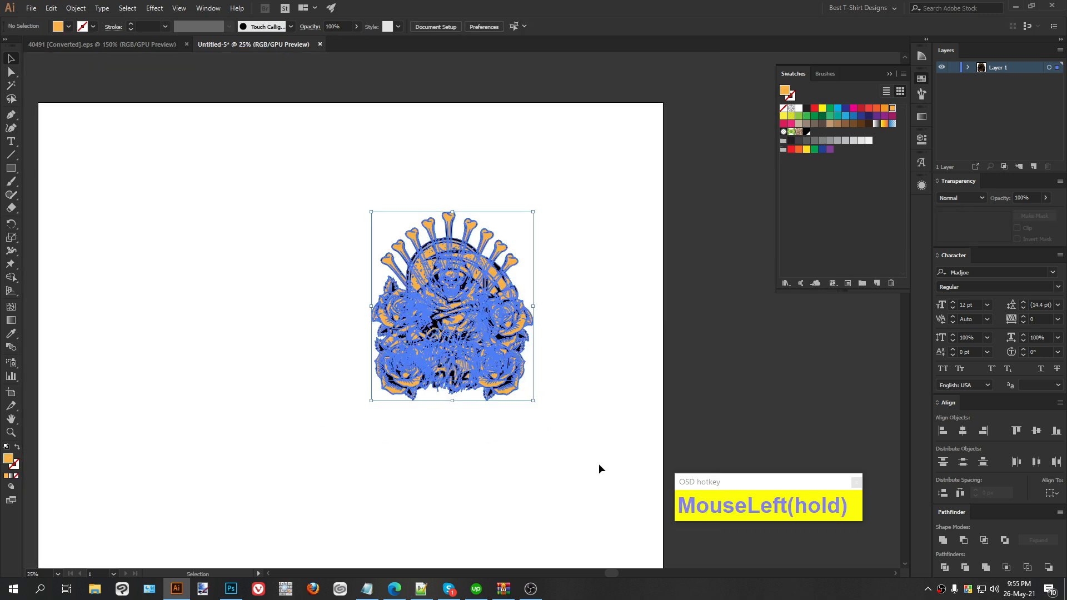
click(297, 276)
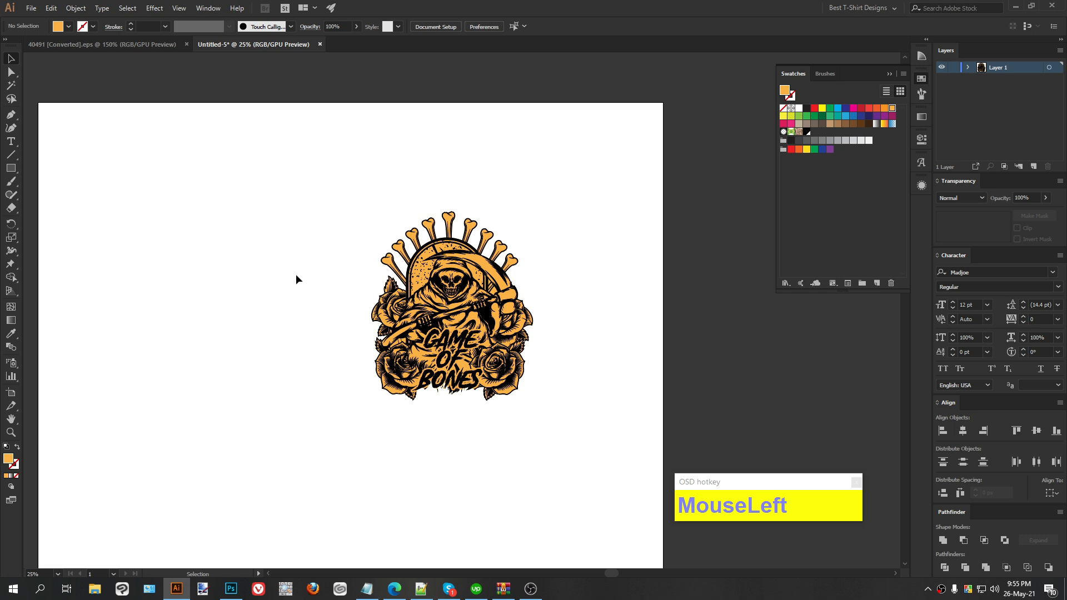
Open the converted EPS file of the all over print unisex T-shirt from the teespring templates folder.
key(ctrl+o)
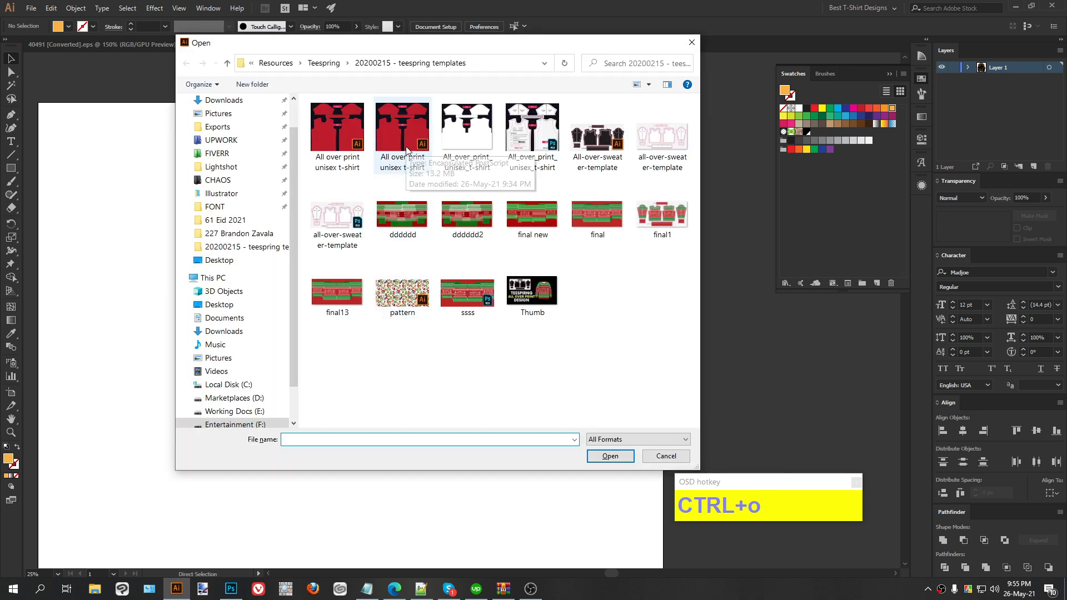
double_click(407, 151)
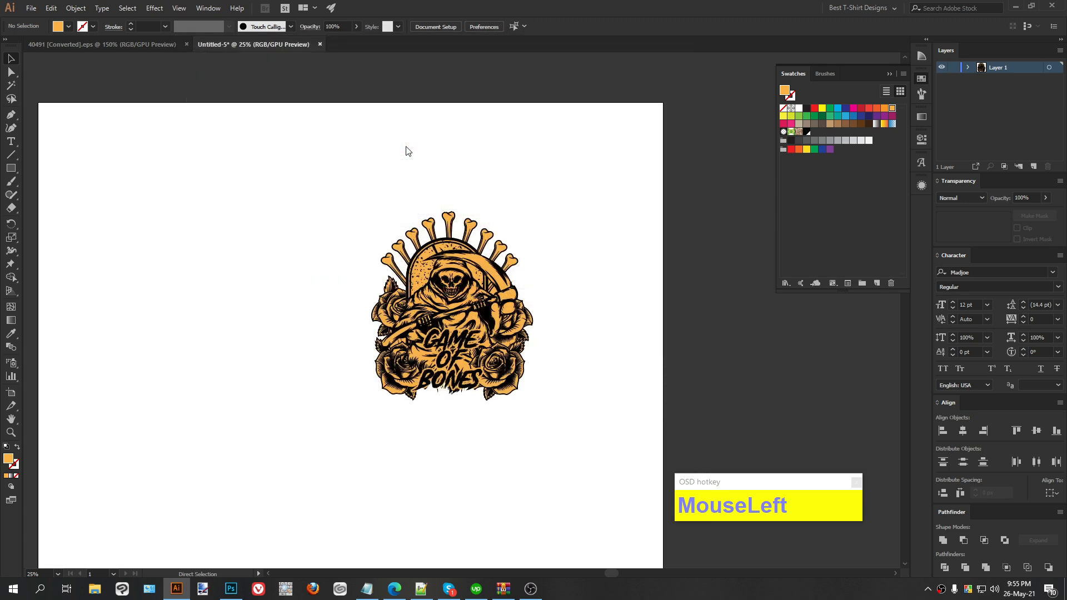
click(576, 313)
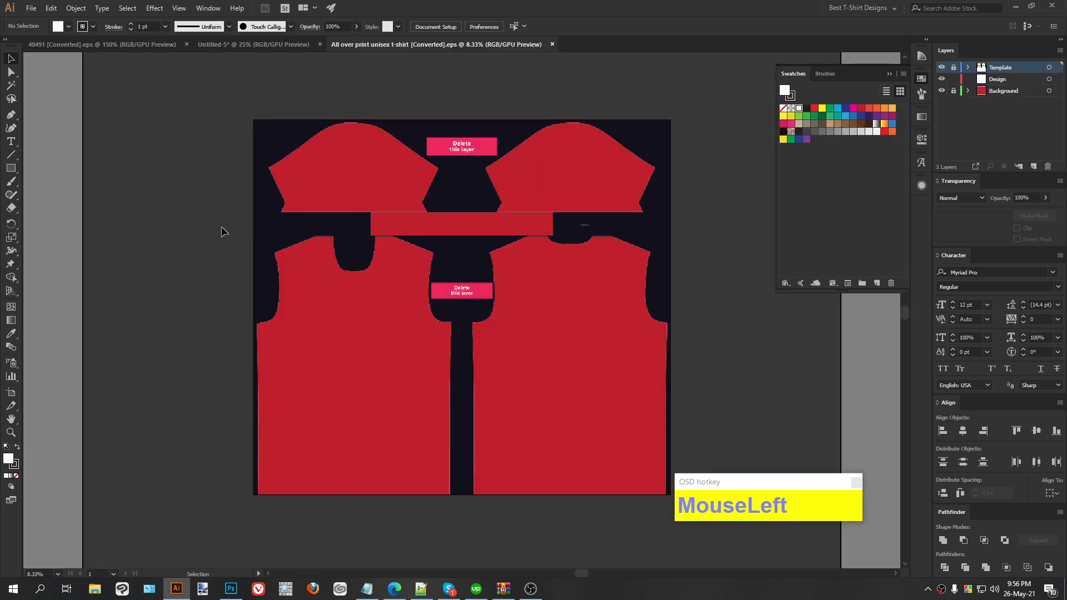
Group and copy the finished design in Untitled-5, and return to the T-shirt template document.
click(253, 47)
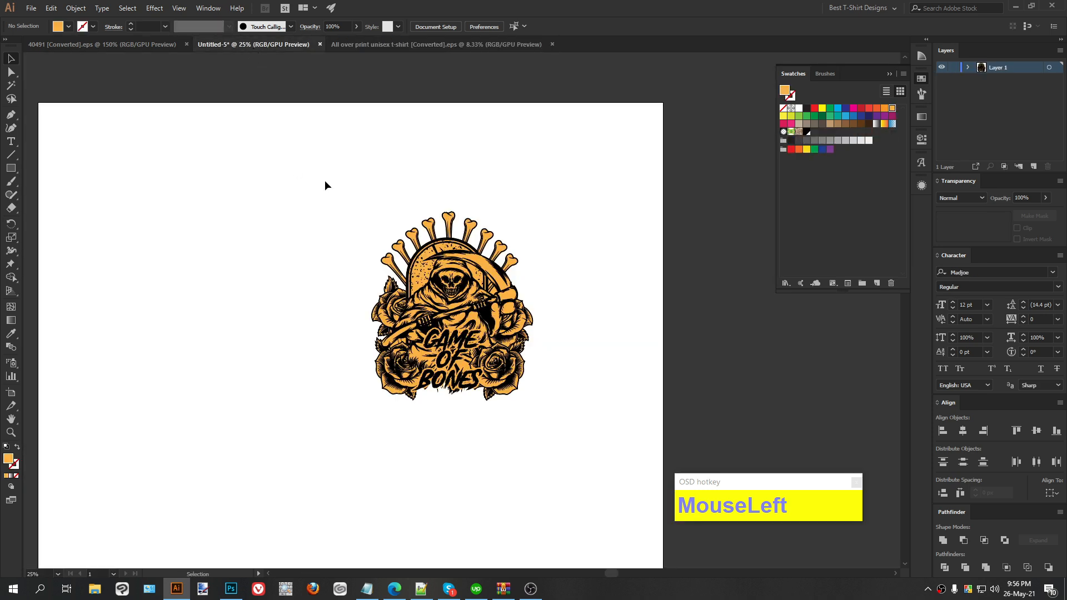
drag(575, 452, 578, 456)
key(ctrl+g)
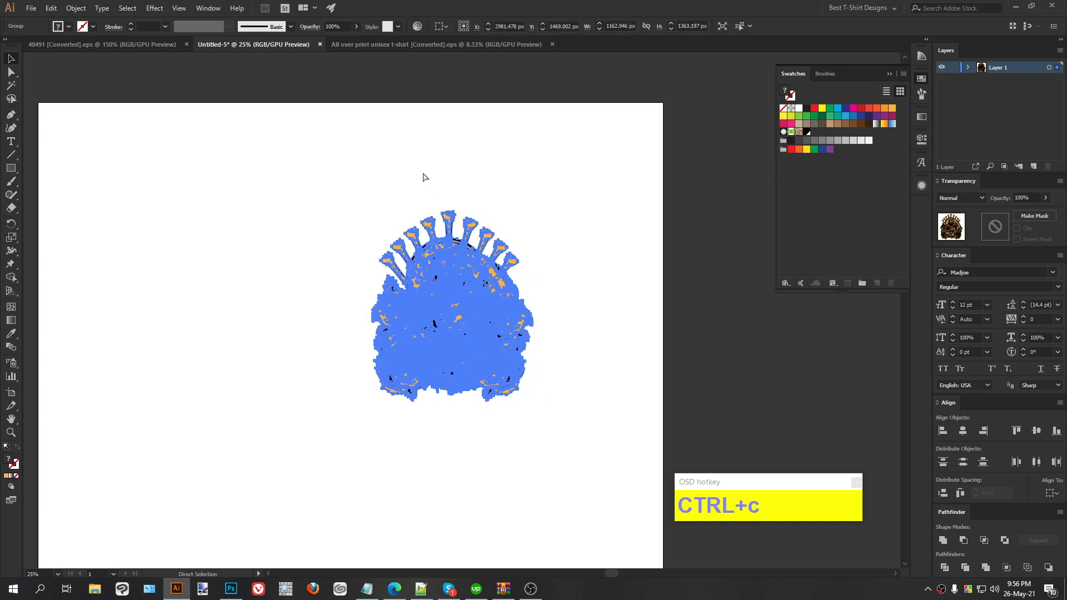
click(425, 44)
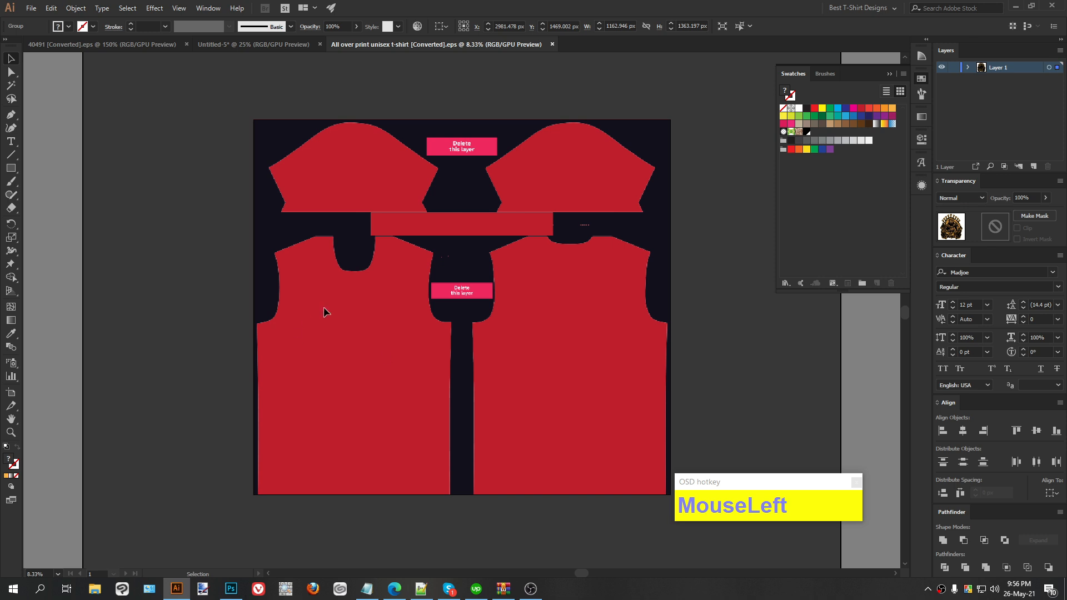
Keep the locked Template layer locked, make the Design layer active, and paste the copied design there.
key(ctrl+v)
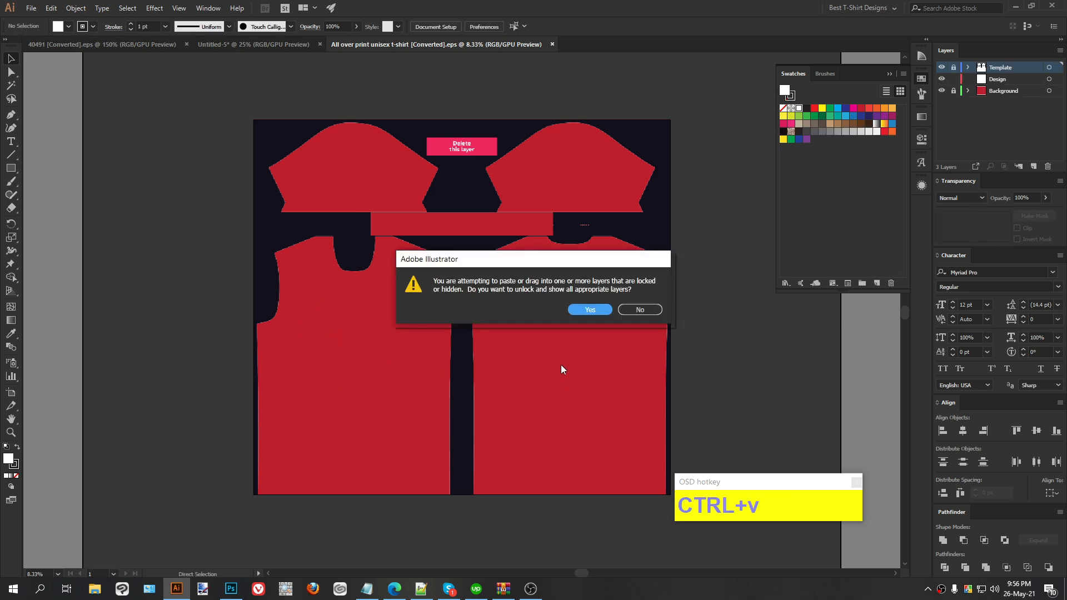
click(636, 310)
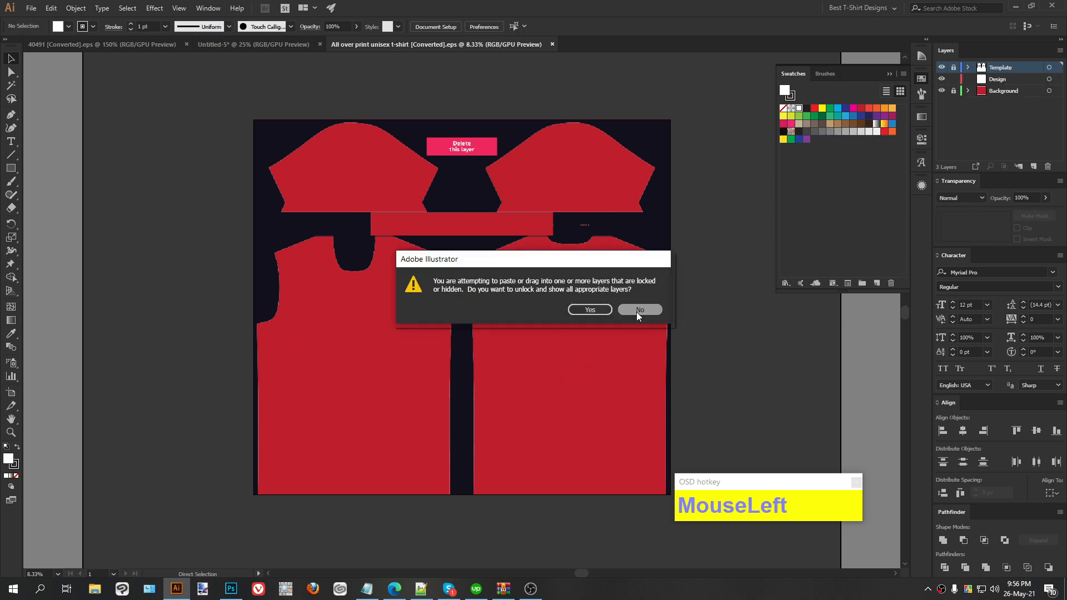
click(990, 84)
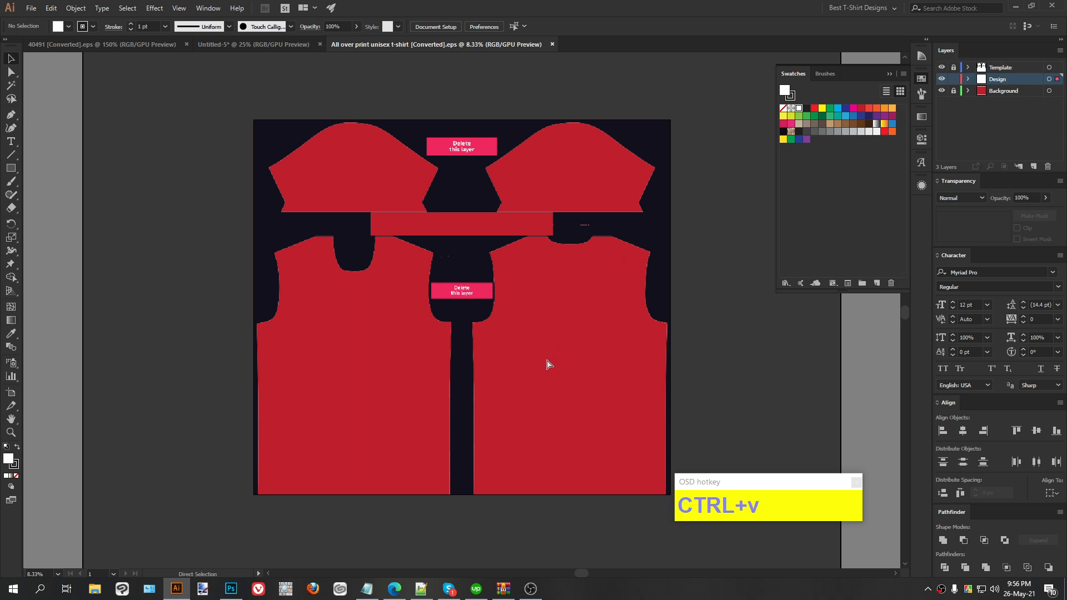
key(ctrl+v)
Enlarge the pasted design to about 3669 by 4300 px, place it on the shirt's front panel, and deselect it.
click(427, 334)
drag(427, 333, 372, 495)
click(363, 415)
drag(363, 415, 367, 410)
drag(535, 405, 534, 405)
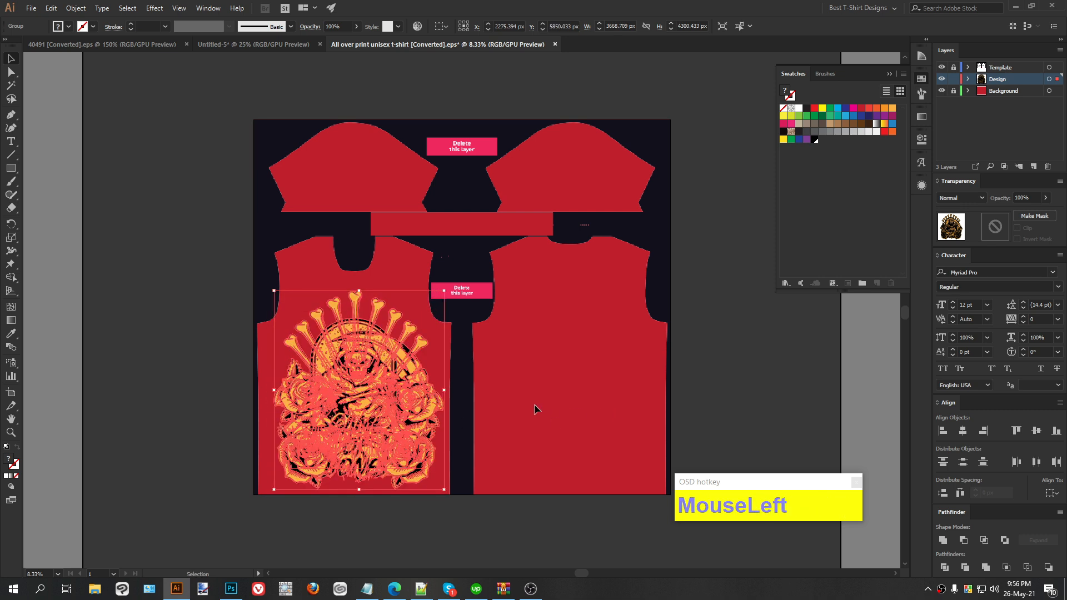
click(535, 404)
Duplicate the design onto the shirt's back panel and align both copies by their vertical centers.
scroll(452, 479, up, 1)
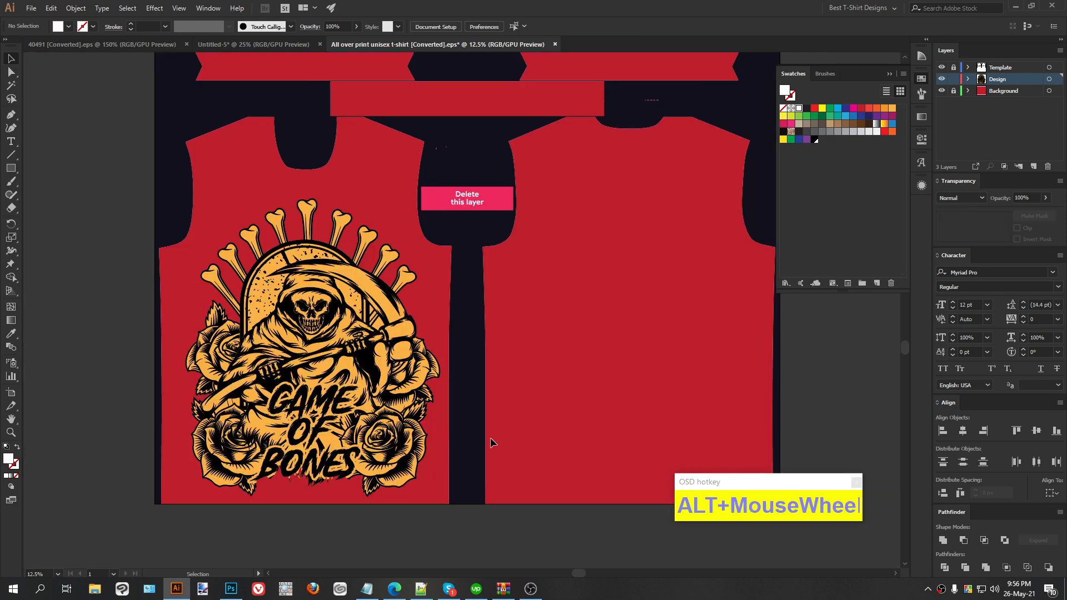
click(305, 373)
drag(306, 373, 629, 359)
shift+click(378, 369)
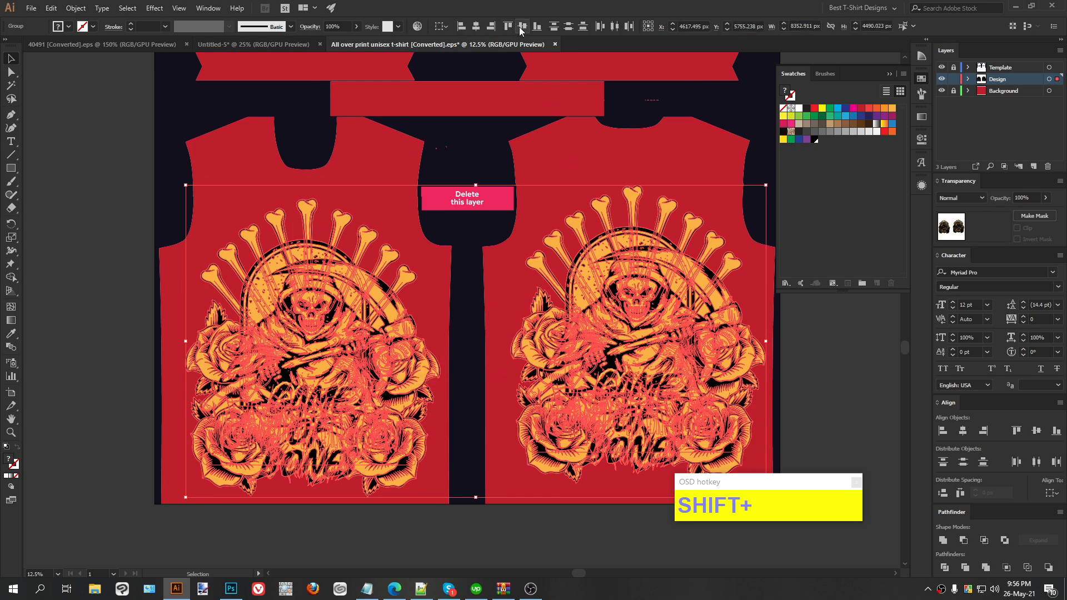
click(520, 28)
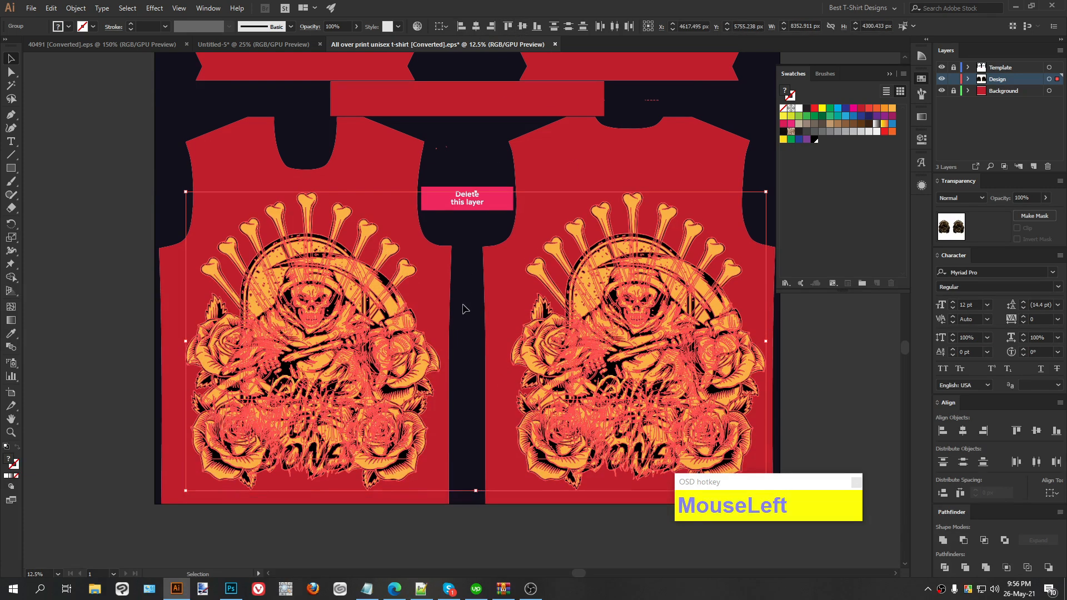
click(465, 309)
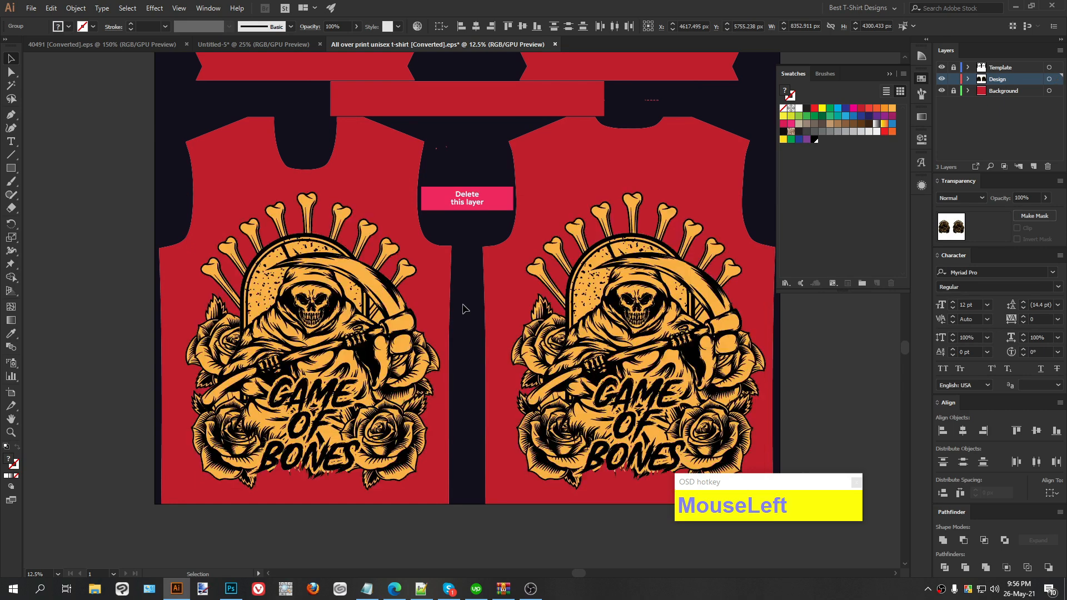
Examine the placement of both designs on the front and back panels against the whole shirt template.
scroll(463, 354, down, 1)
drag(462, 353, 430, 355)
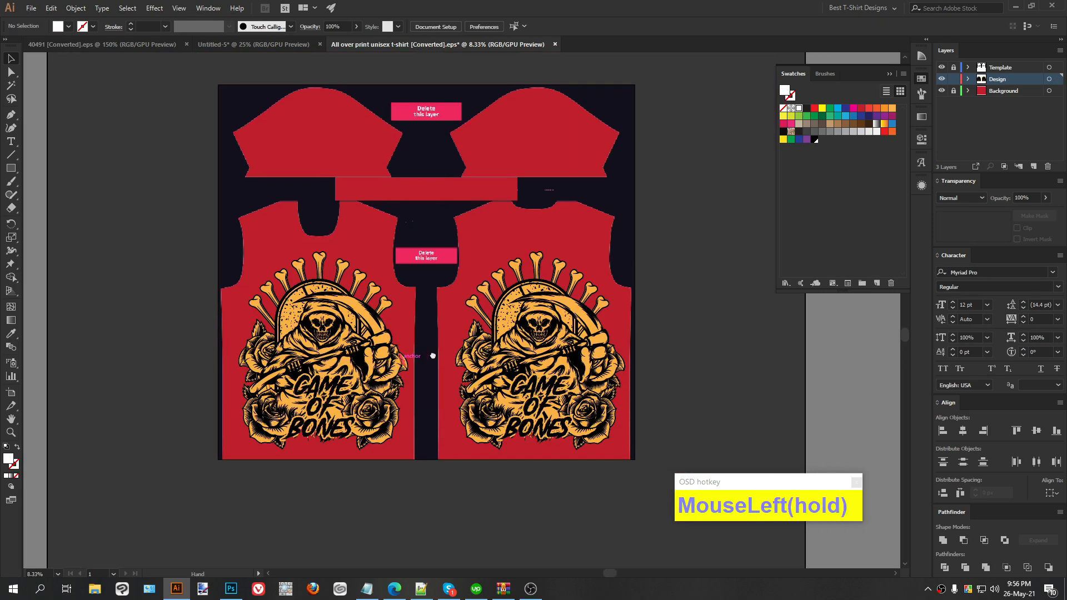
scroll(472, 315, up, 1)
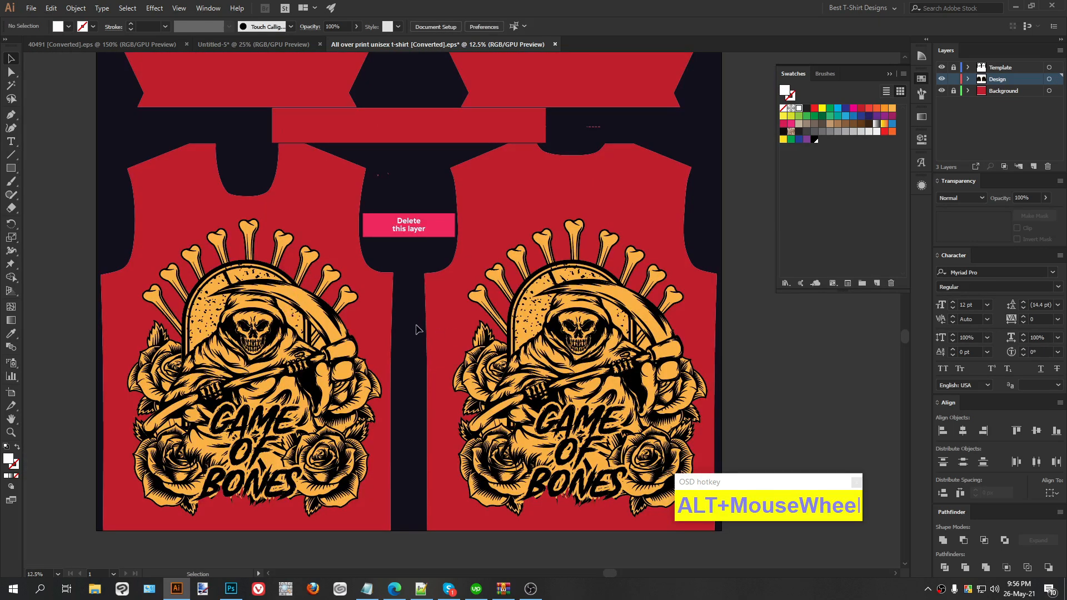
scroll(416, 328, up, 2)
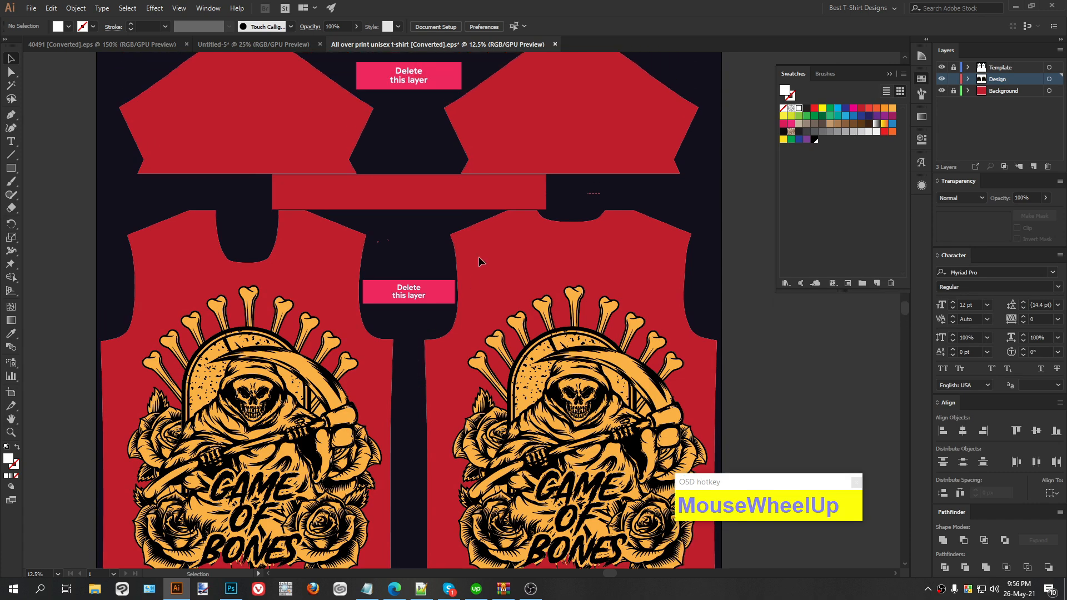
scroll(569, 285, down, 1)
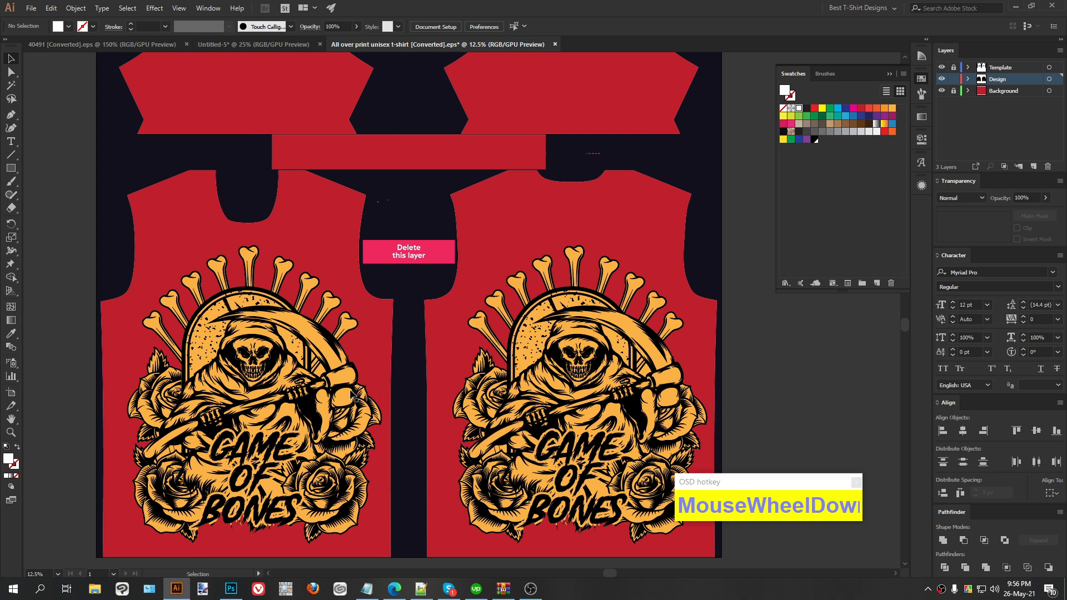
scroll(395, 389, up, 1)
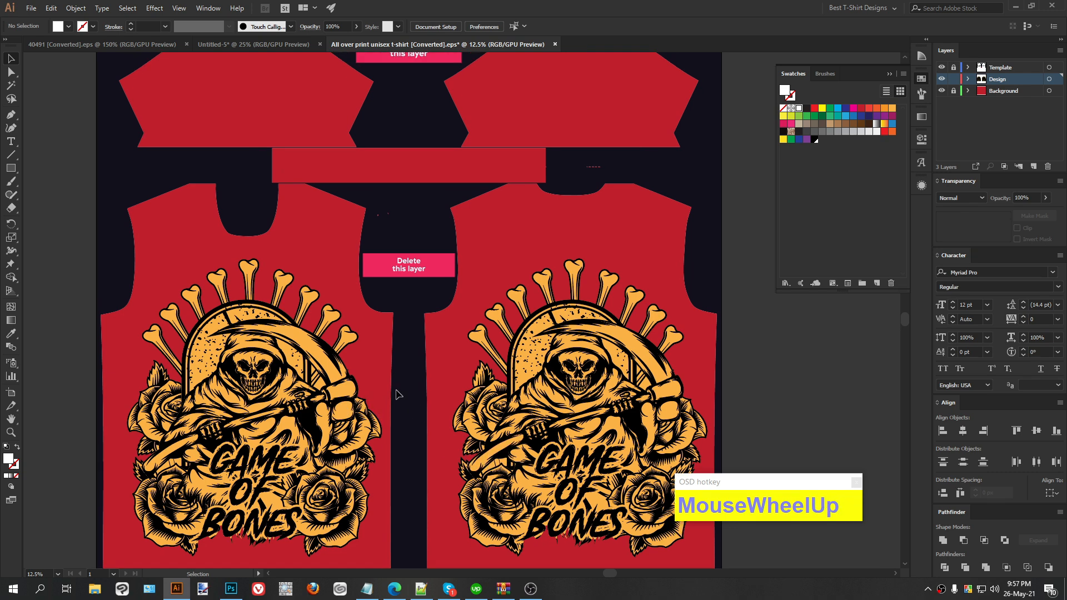
click(396, 394)
scroll(398, 395, up, 1)
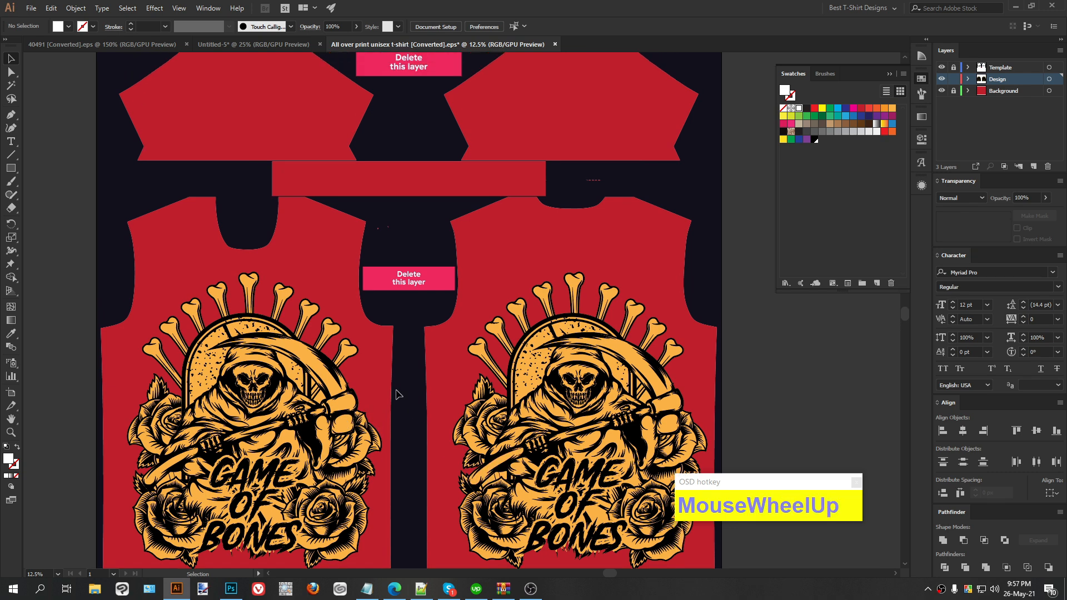
Isolate the nested groups of the front-panel design, copy its "GAME OF BONES" lettering, and leave isolation mode.
click(261, 480)
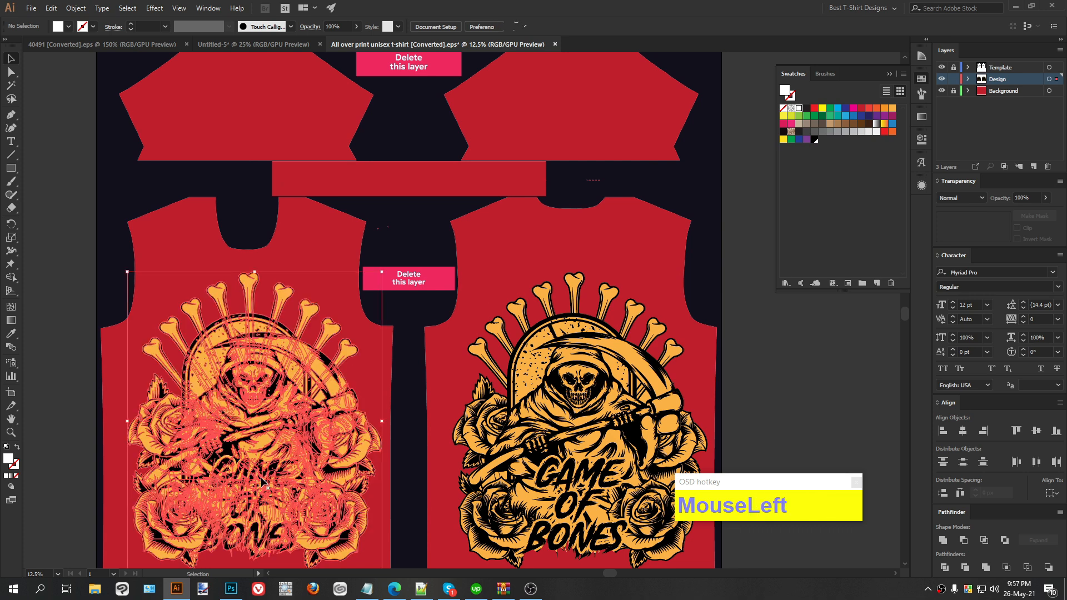
double_click(262, 479)
double_click(266, 478)
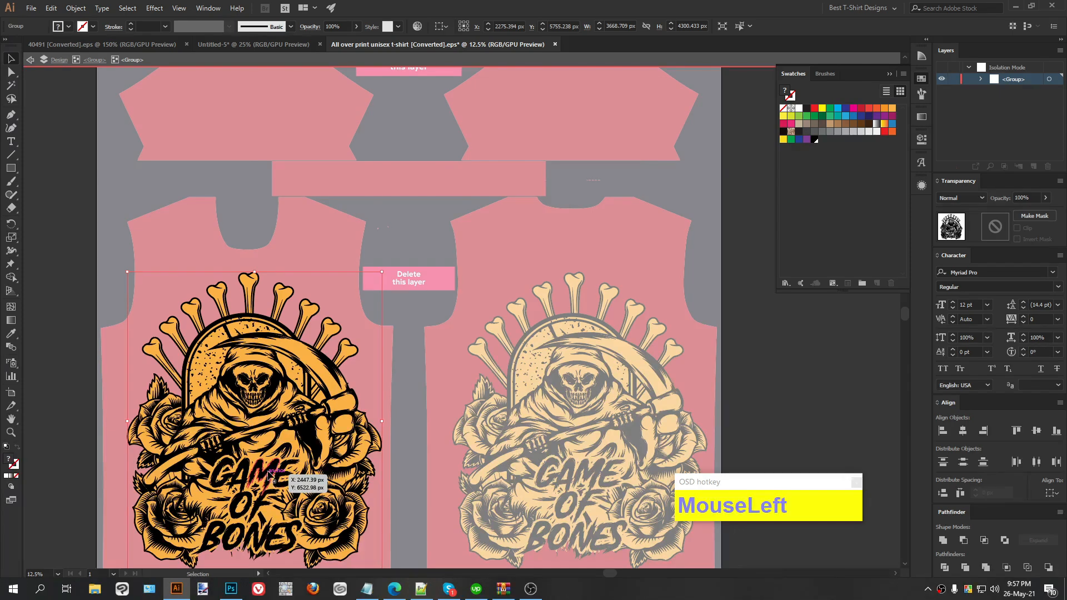
double_click(268, 477)
key(ctrl+c)
double_click(439, 354)
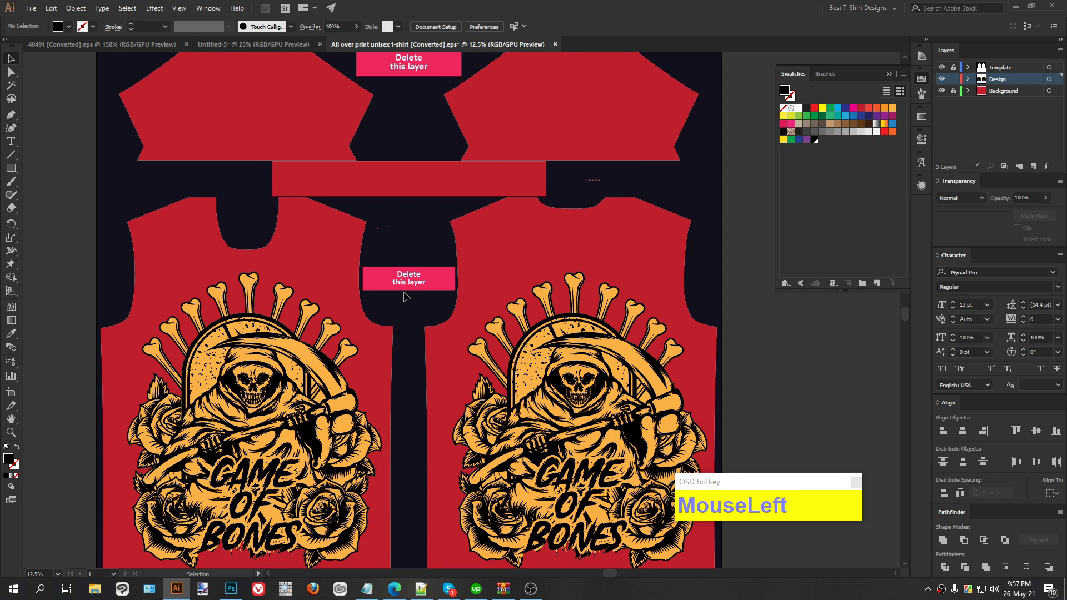
Paste the lettering, center it on one sleeve, place a duplicate on the other sleeve, and deselect it.
scroll(405, 296, up, 2)
key(ctrl+v)
drag(455, 295, 234, 138)
drag(297, 155, 578, 154)
click(605, 254)
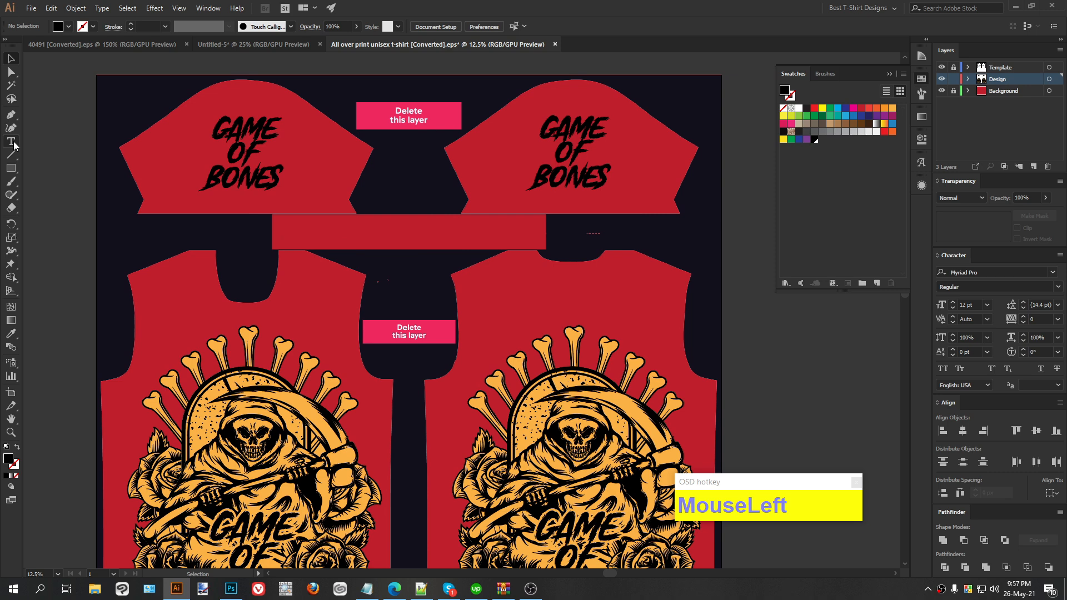
click(304, 229)
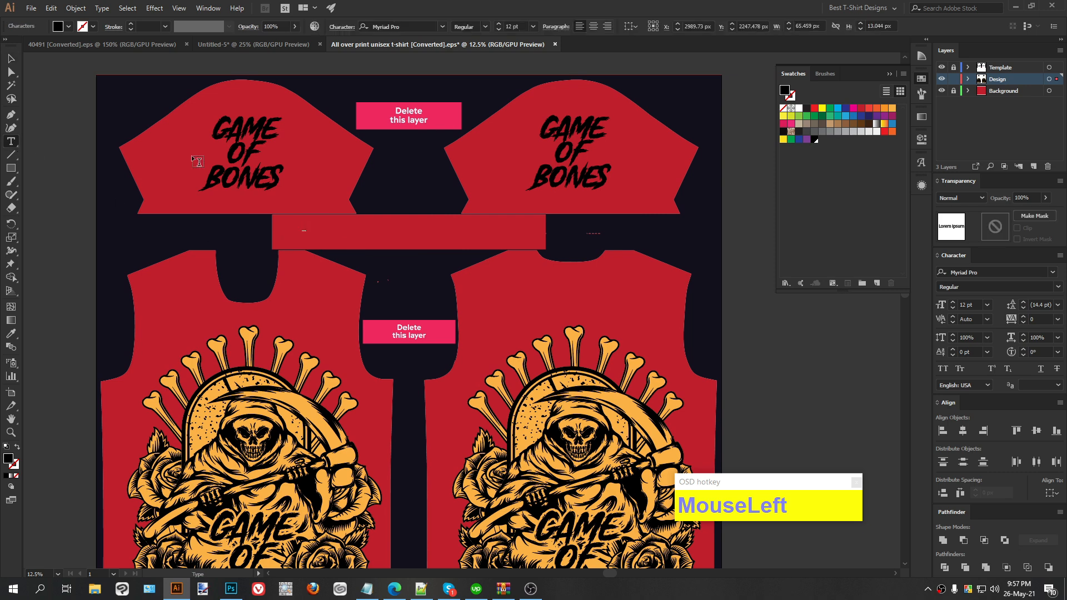
click(10, 60)
key(Delete)
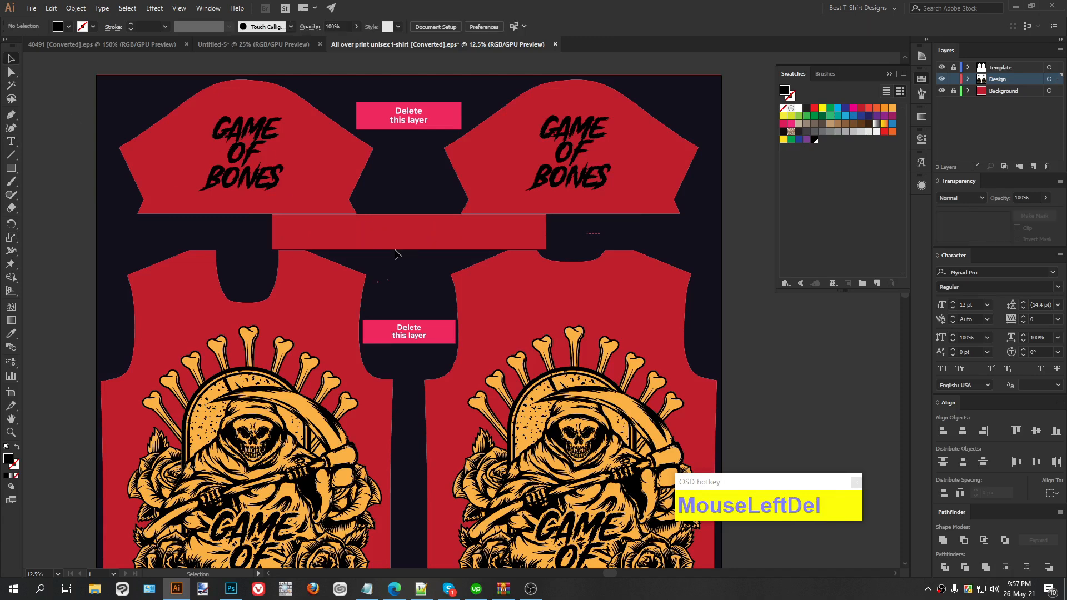
Nudge the reaper design on the front panel to the left to center it better within the panel.
scroll(398, 254, up, 1)
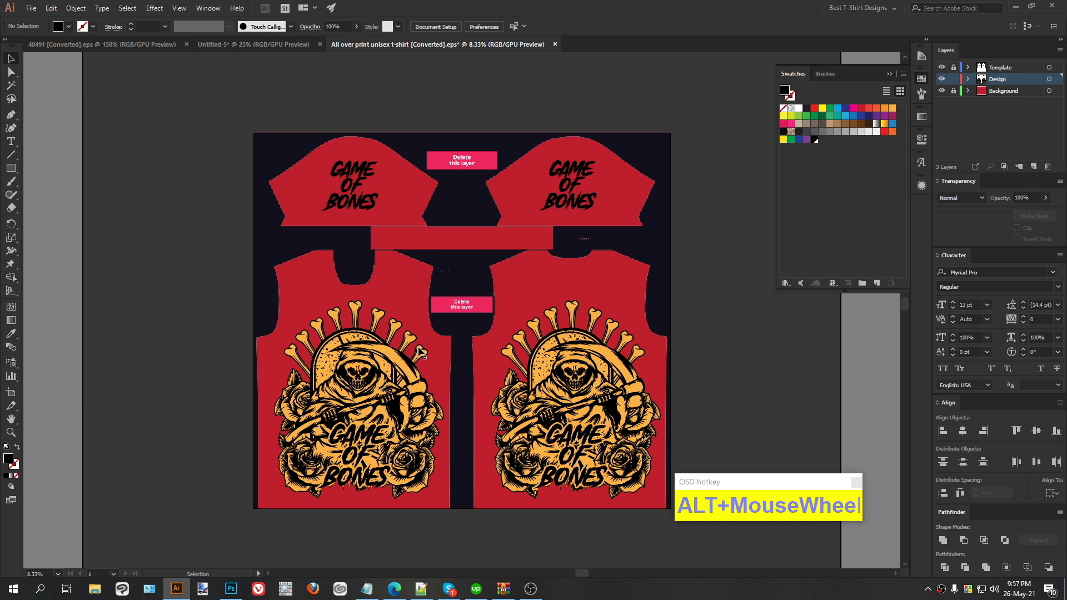
scroll(466, 398, up, 1)
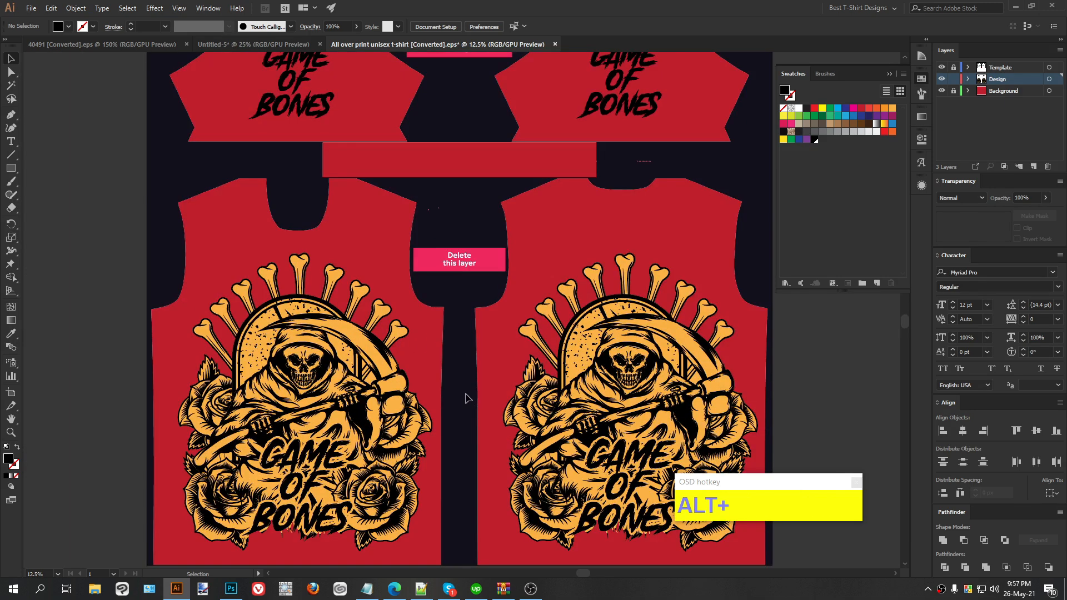
scroll(466, 398, down, 1)
click(379, 411)
key(Left)
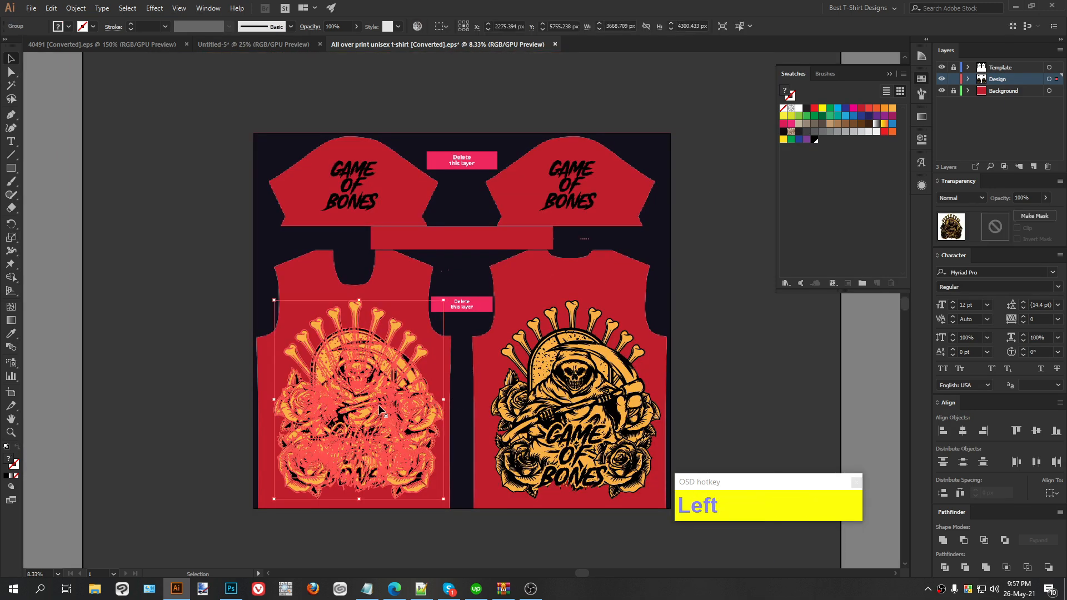
key(shift+Left)
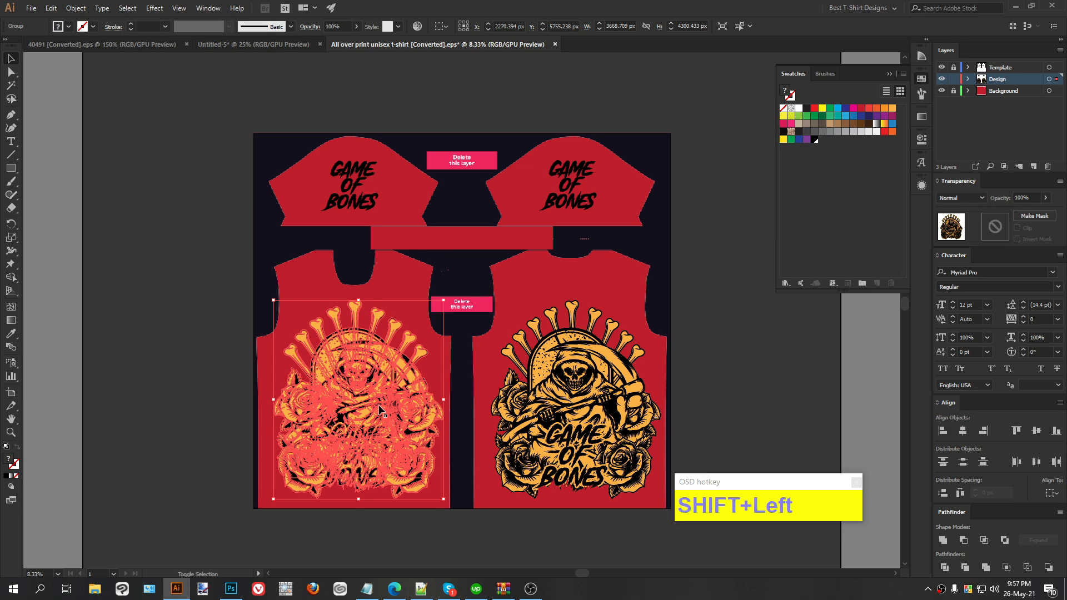
key(shift+Left)
key(Left)
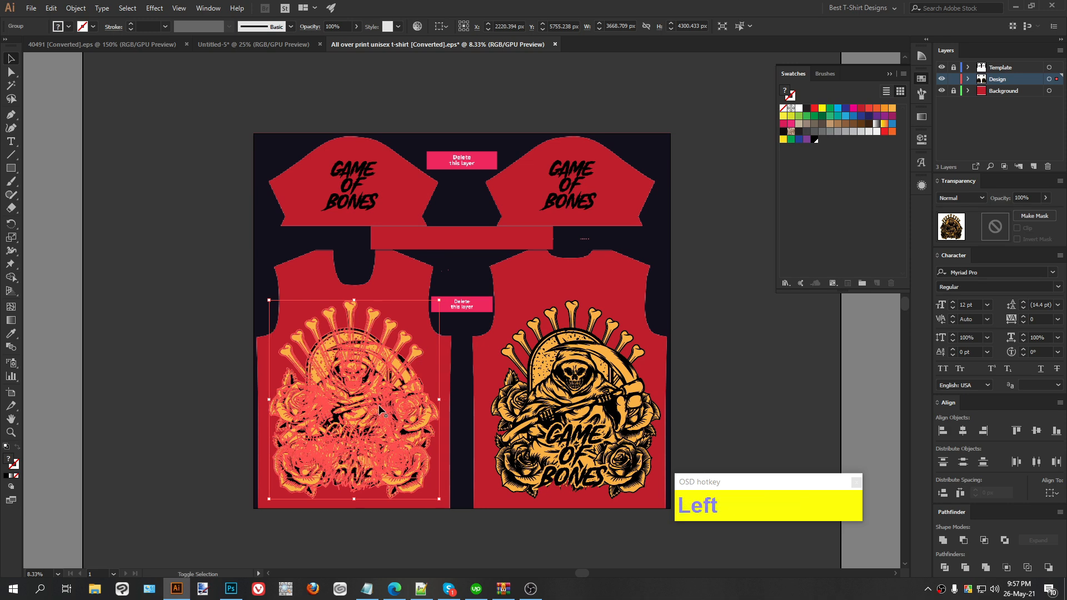
Nudge the reaper design on the back panel to the left to match the front, and deselect it.
drag(481, 439, 510, 439)
key(shift+Left)
key(shift+Left)
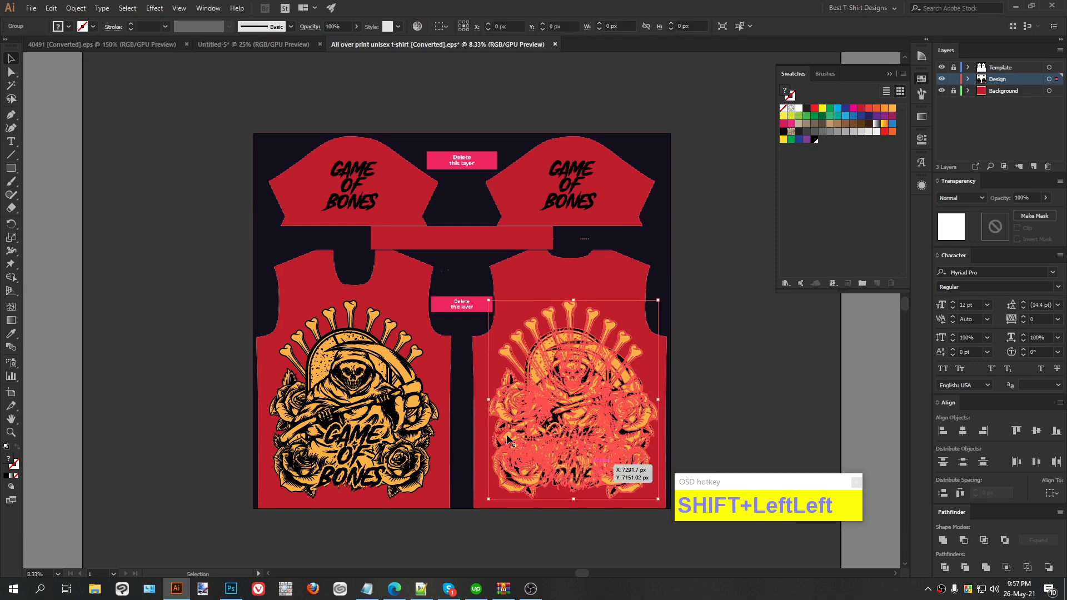
click(484, 434)
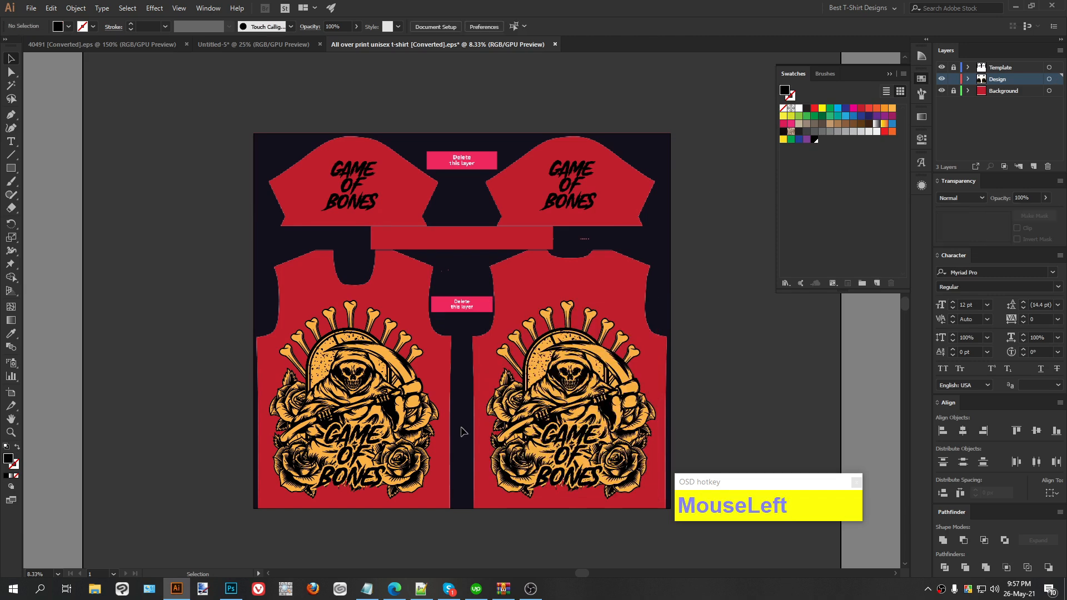
Unlock the Background layer and select its full-size rectangle.
scroll(465, 432, up, 1)
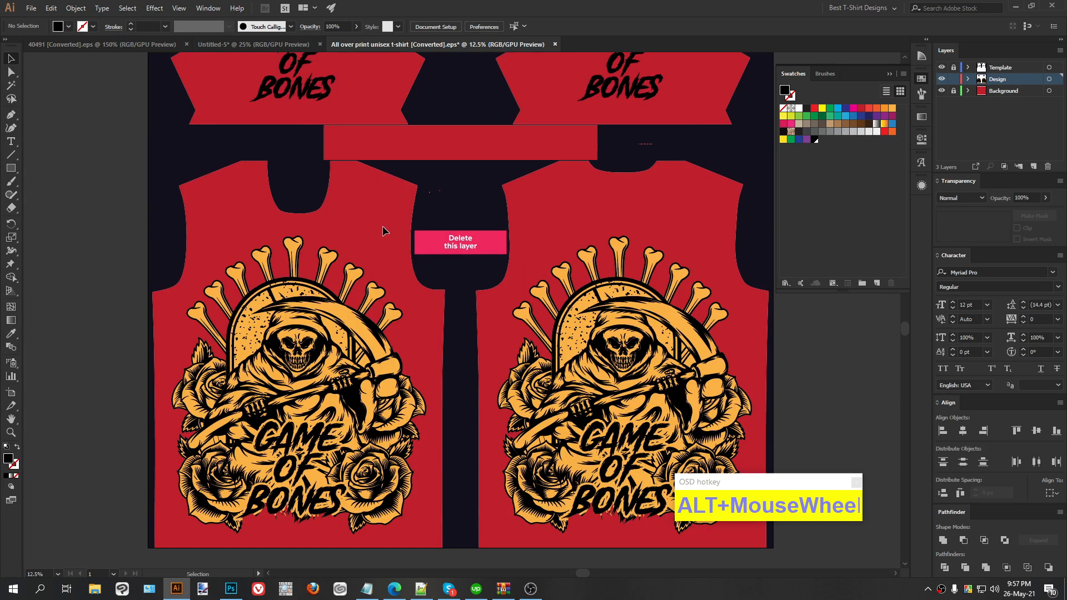
click(954, 92)
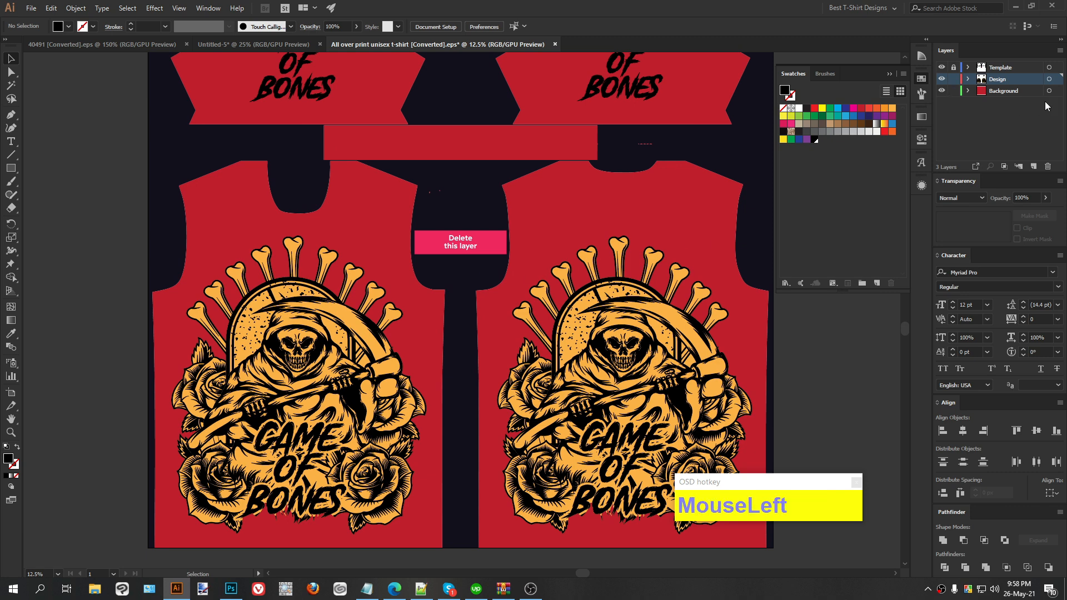
click(1049, 91)
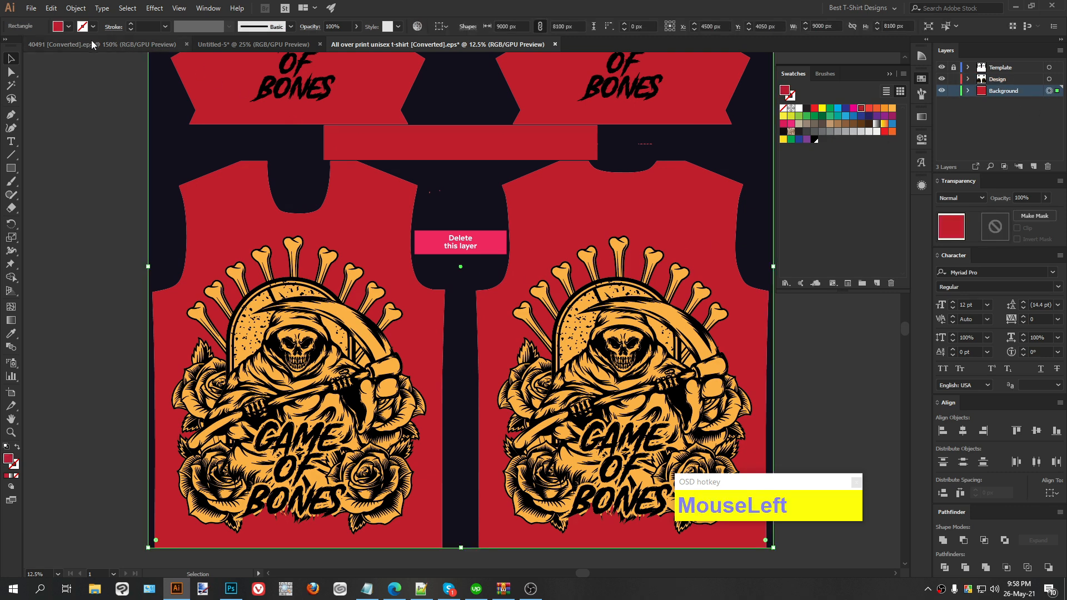
Try colours sampled from the artwork and the template's dark navy as the background rectangle's fill.
key(i)
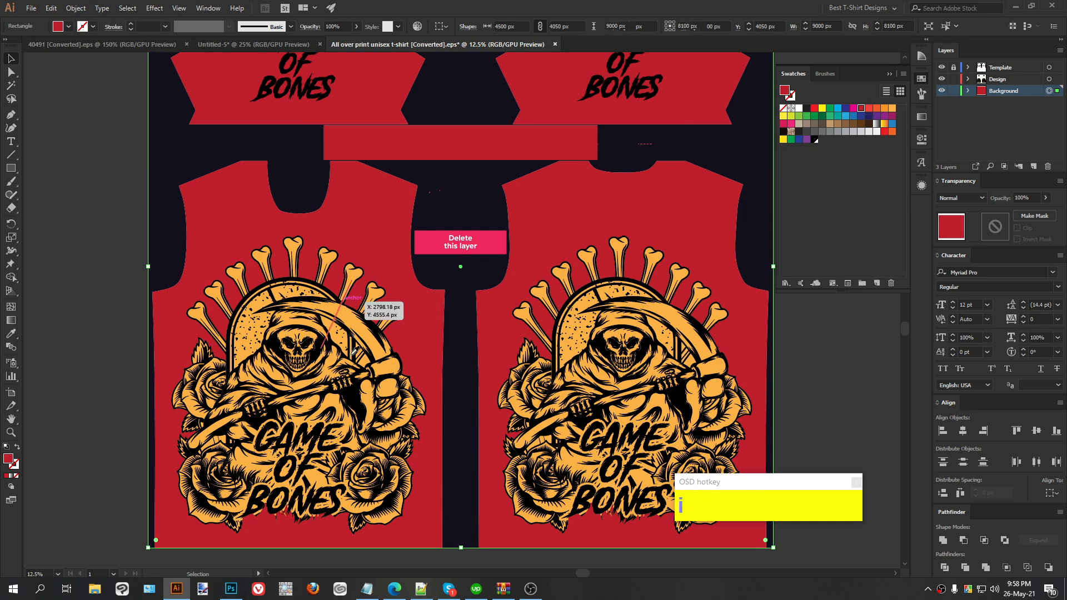
click(354, 387)
key(v)
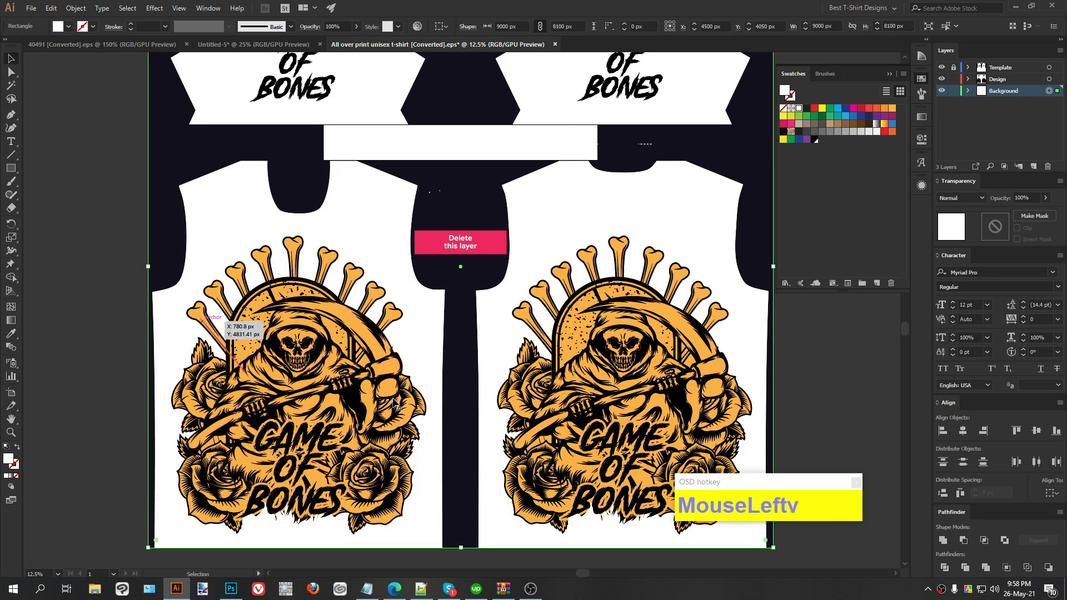
key(i)
click(352, 394)
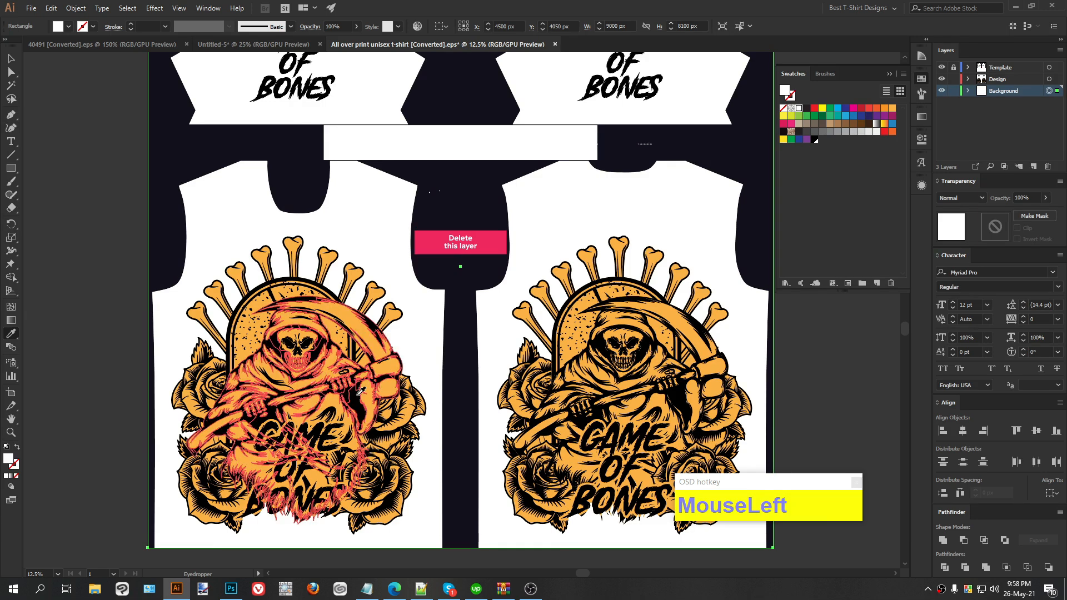
click(174, 211)
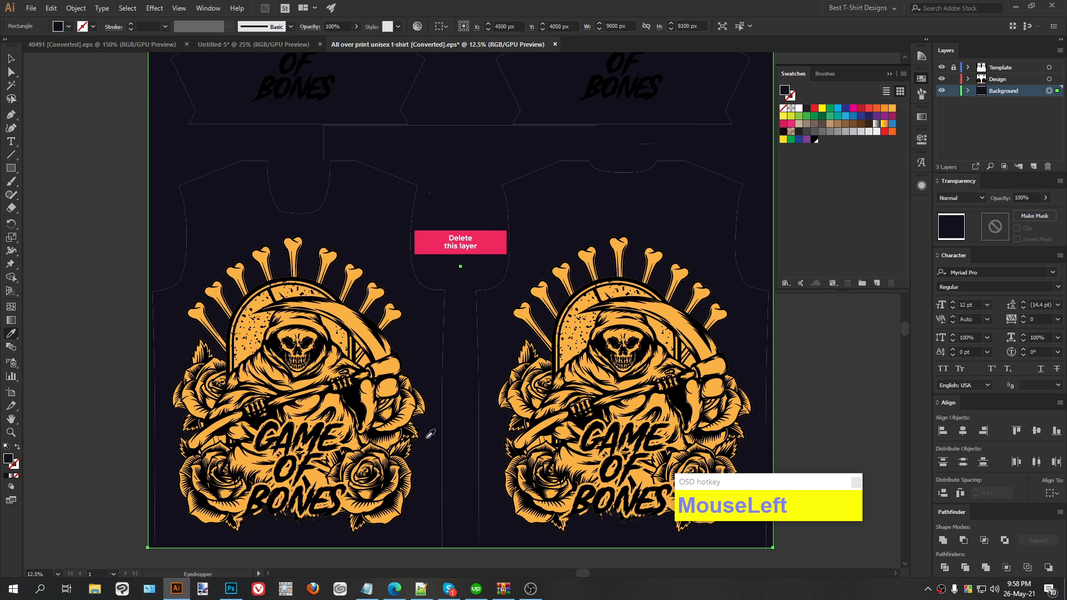
key(v)
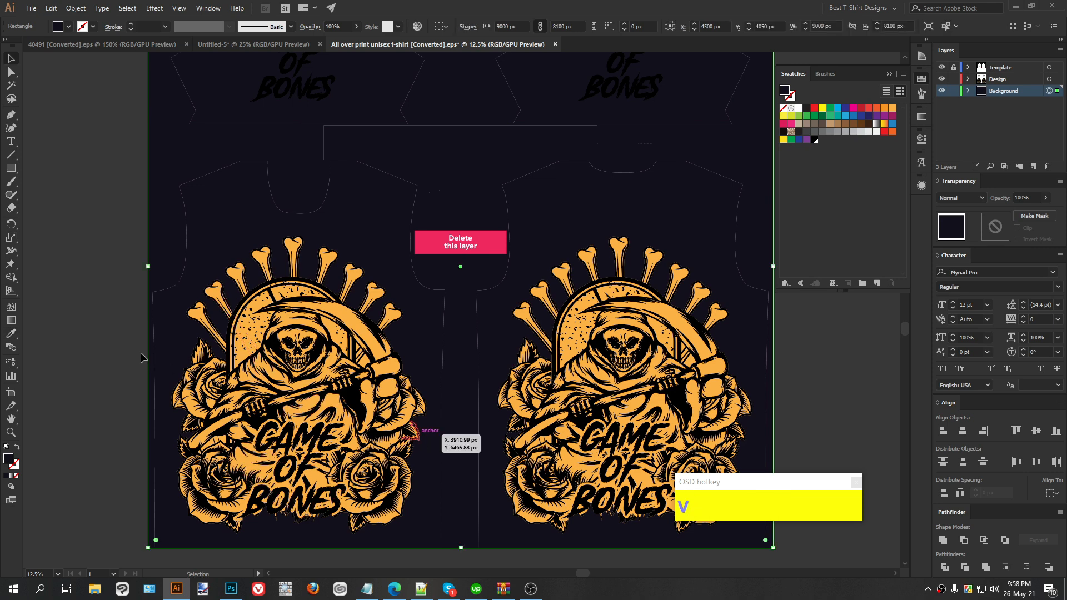
Set the background rectangle's fill to black, hex 000000, and deselect it.
click(13, 459)
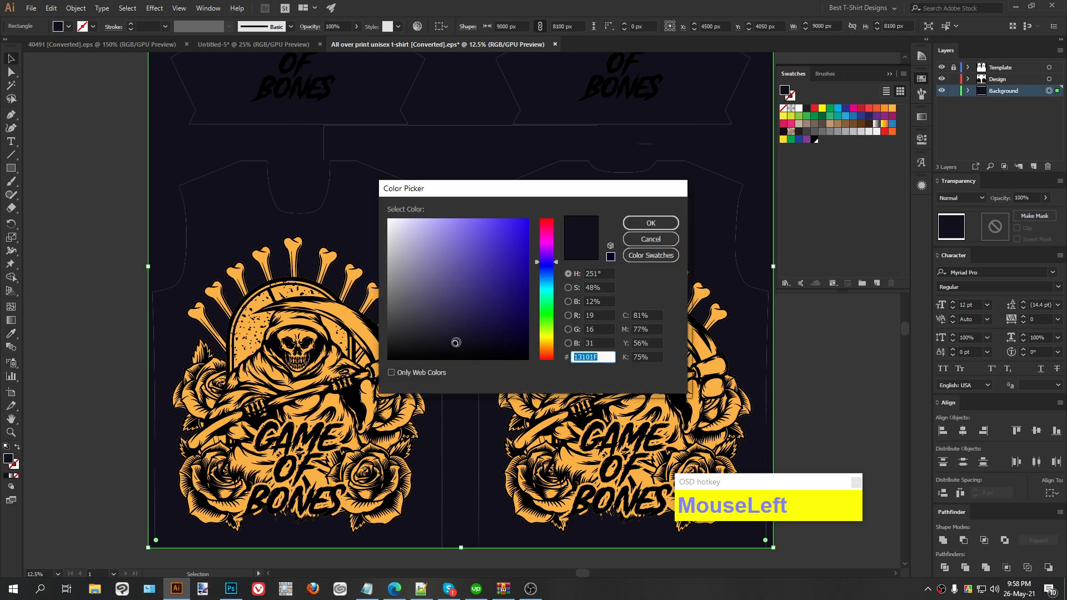
click(405, 354)
mouse_move(404, 354)
mouse_down()
mouse_move(376, 361)
mouse_move(387, 368)
mouse_up()
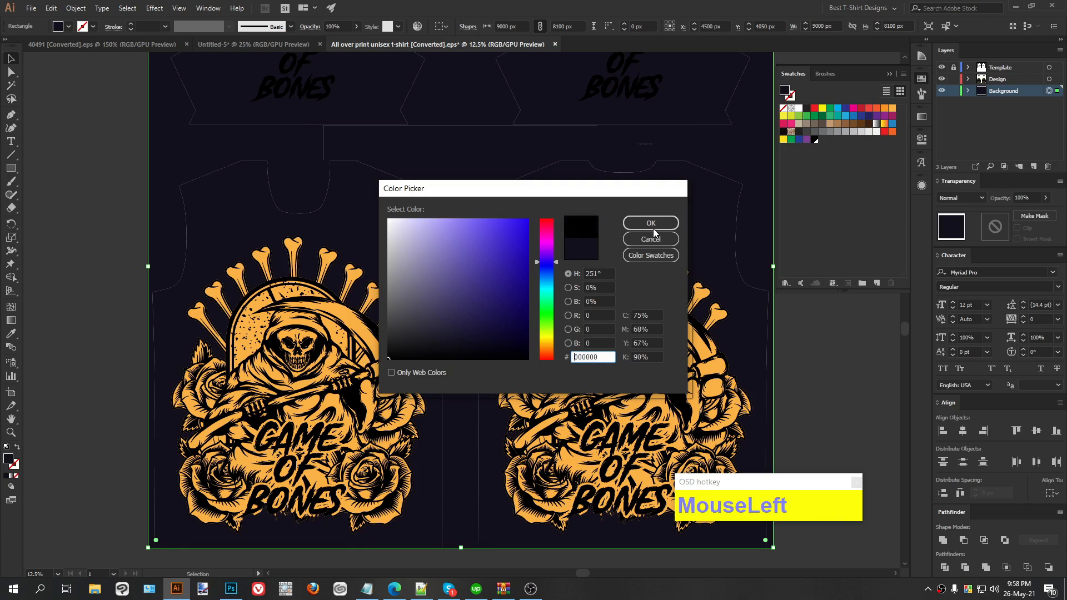
click(654, 230)
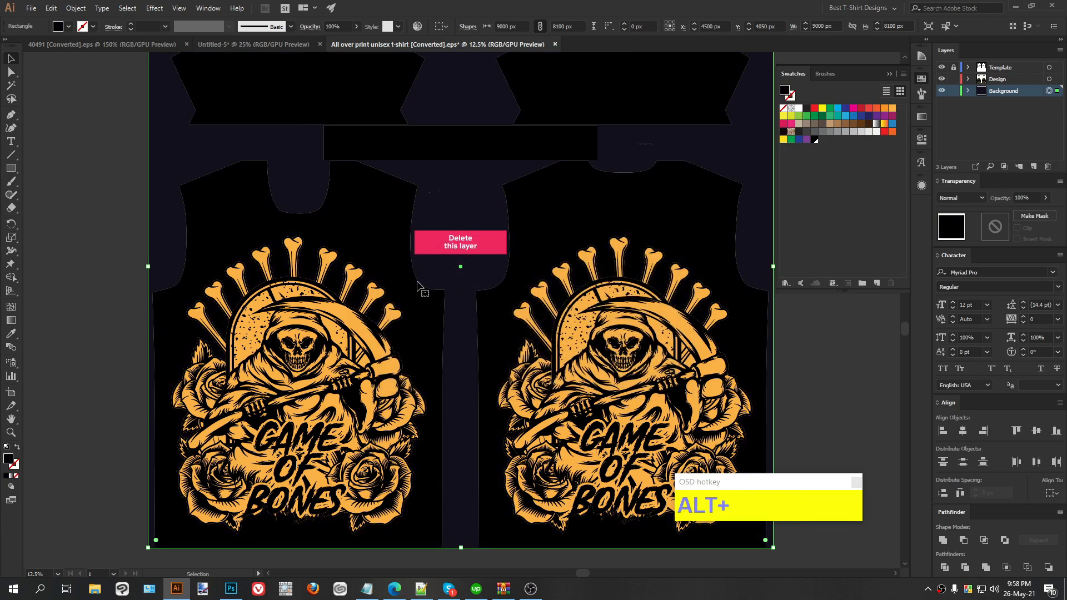
scroll(425, 284, down, 1)
click(747, 341)
Select both "GAME OF BONES" letterings on the sleeves and recolor them white by sampling the back-panel design.
click(352, 137)
shift+click(569, 136)
key(i)
click(536, 303)
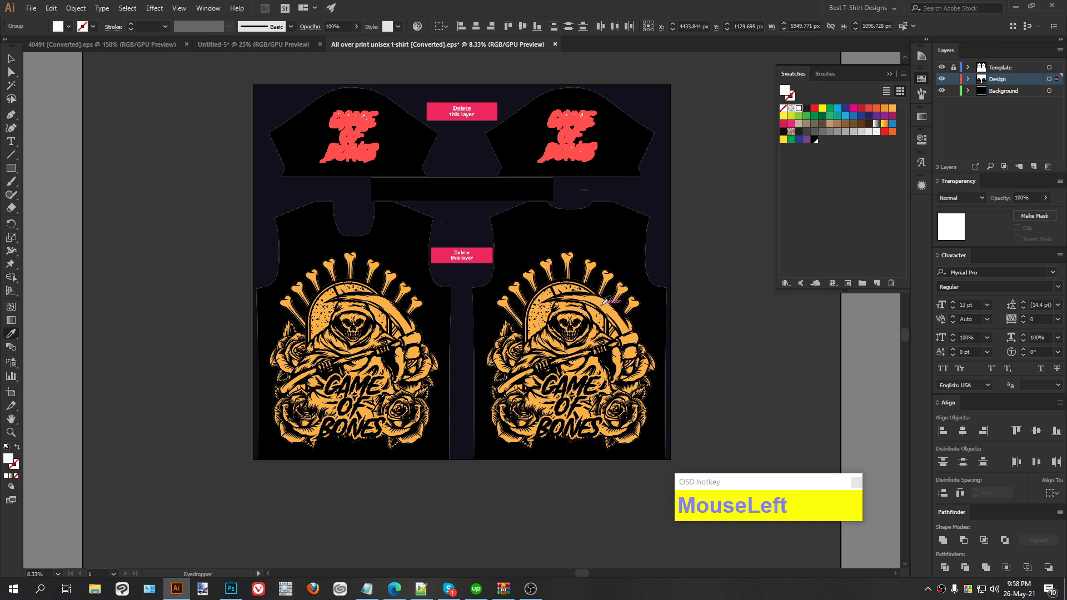
key(v)
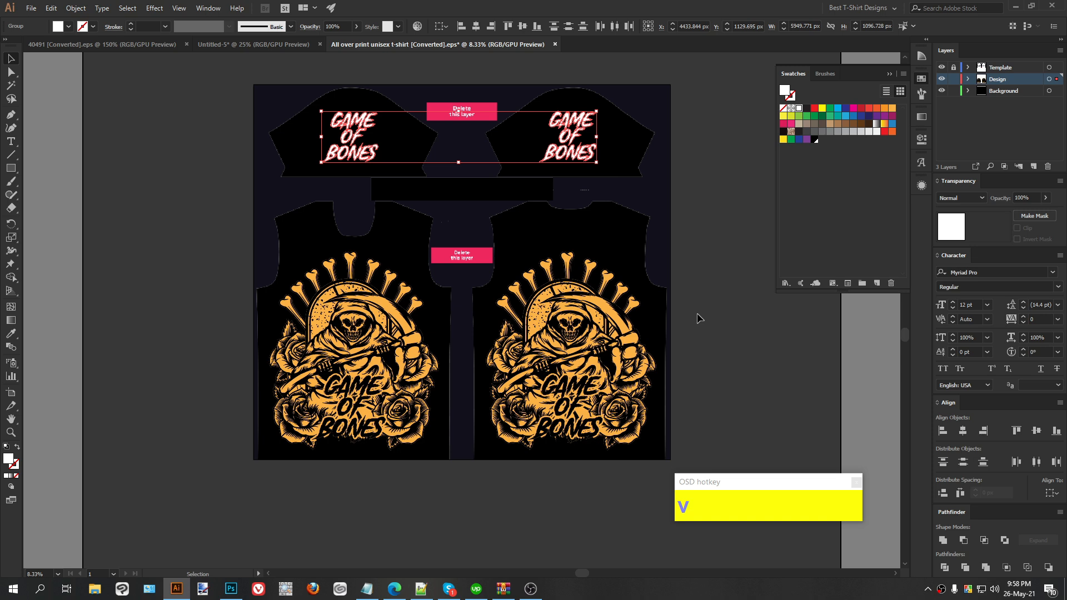
scroll(672, 310, up, 2)
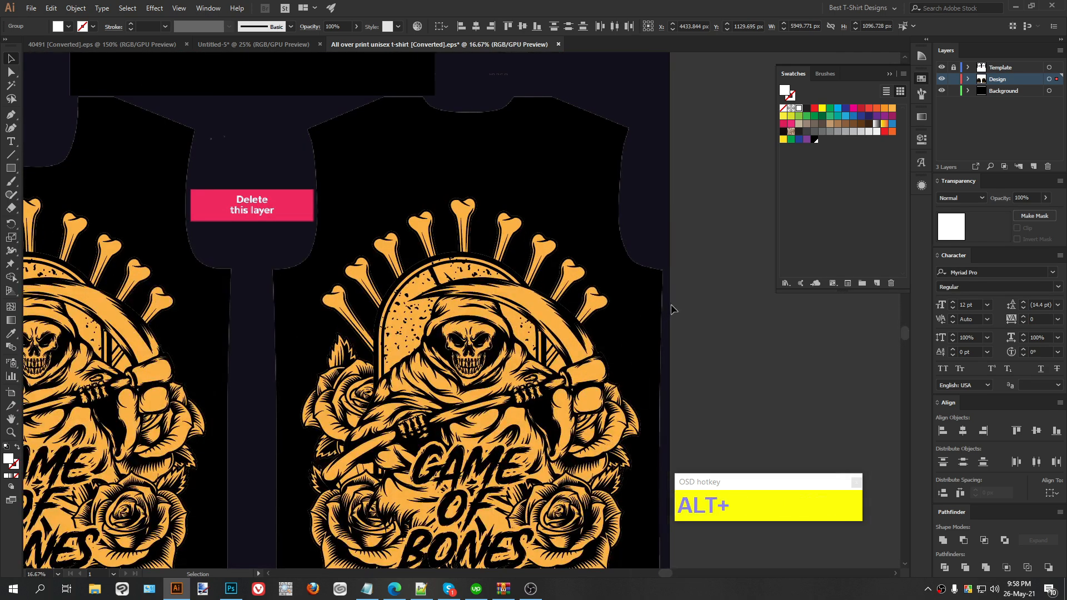
scroll(725, 337, down, 1)
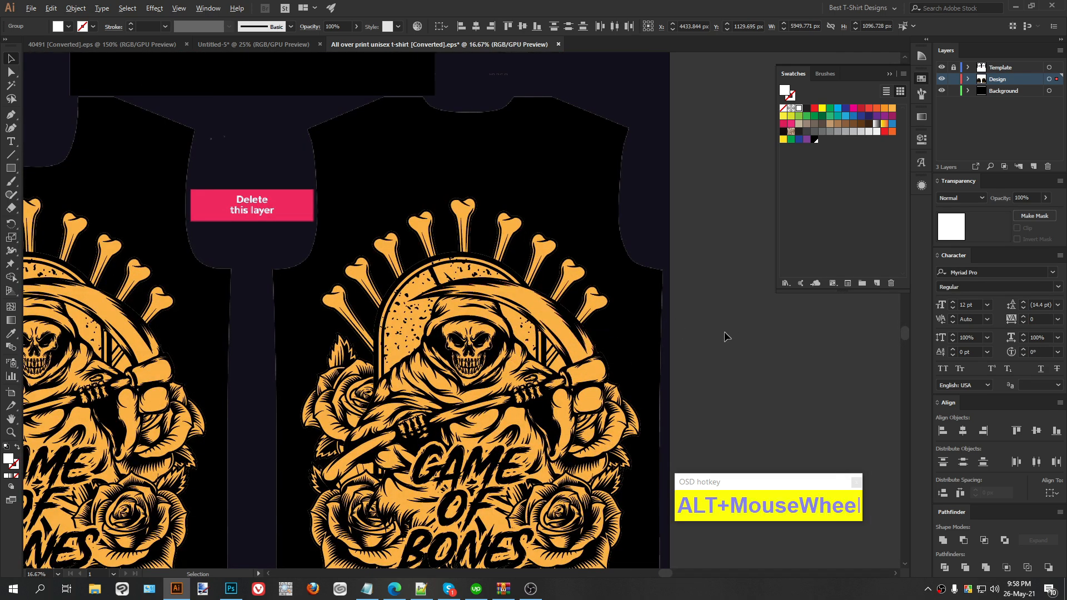
click(11, 86)
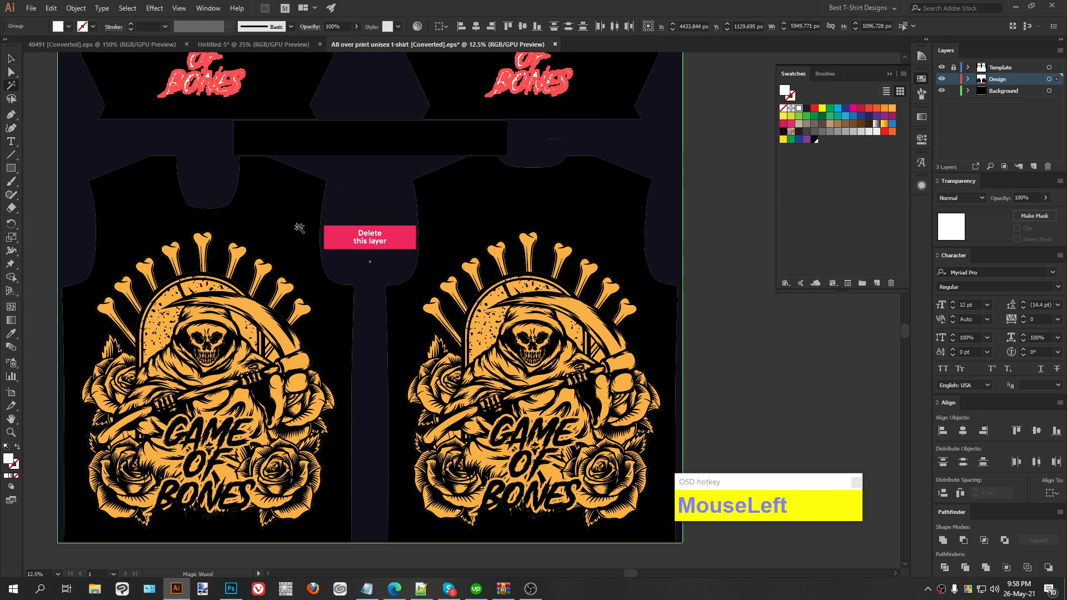
click(609, 293)
scroll(610, 287, up, 2)
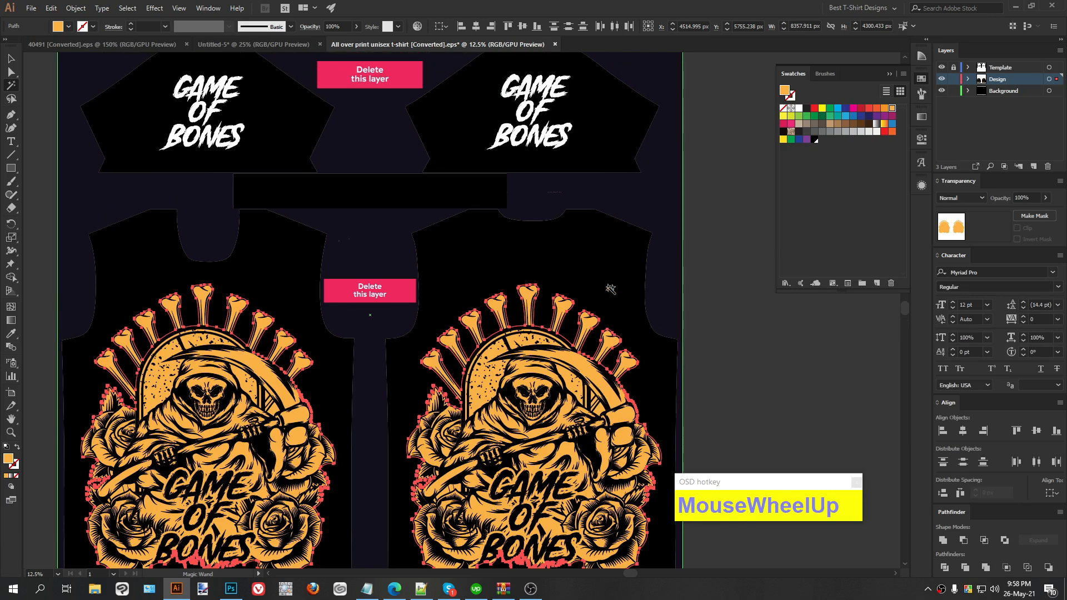
key(v)
click(652, 255)
Try to apply the reaper design's orange to both sleeve letterings with the Eyedropper tool.
click(528, 134)
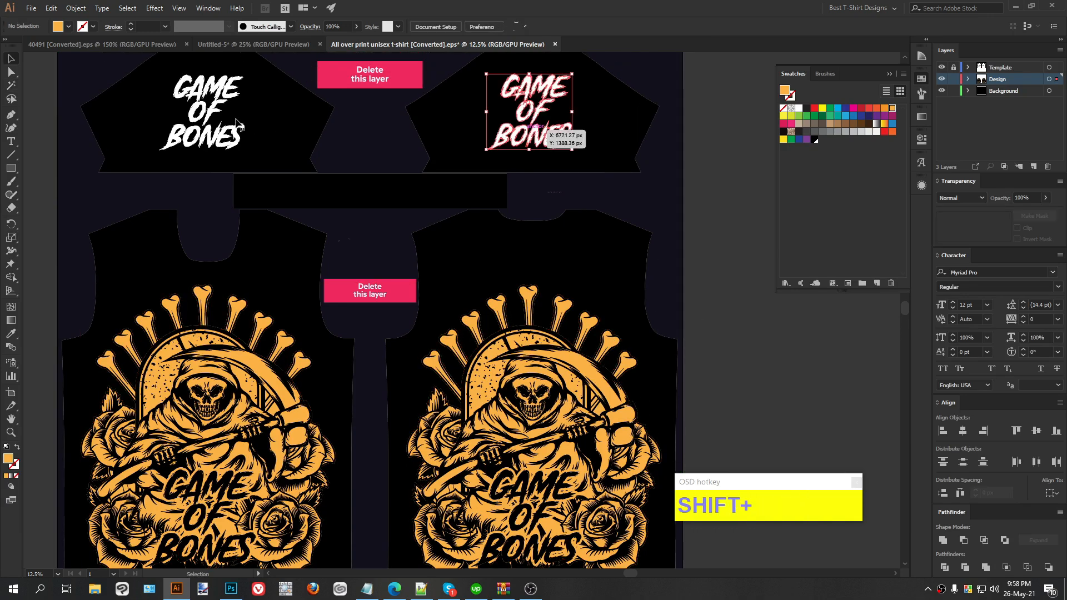
shift+click(231, 131)
key(shift+i)
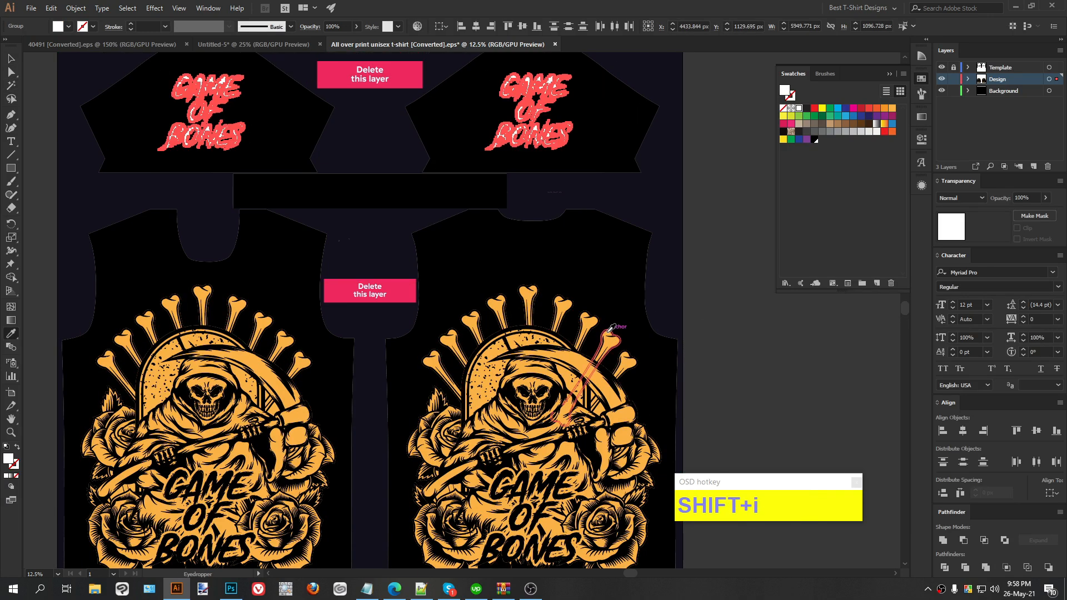
click(590, 321)
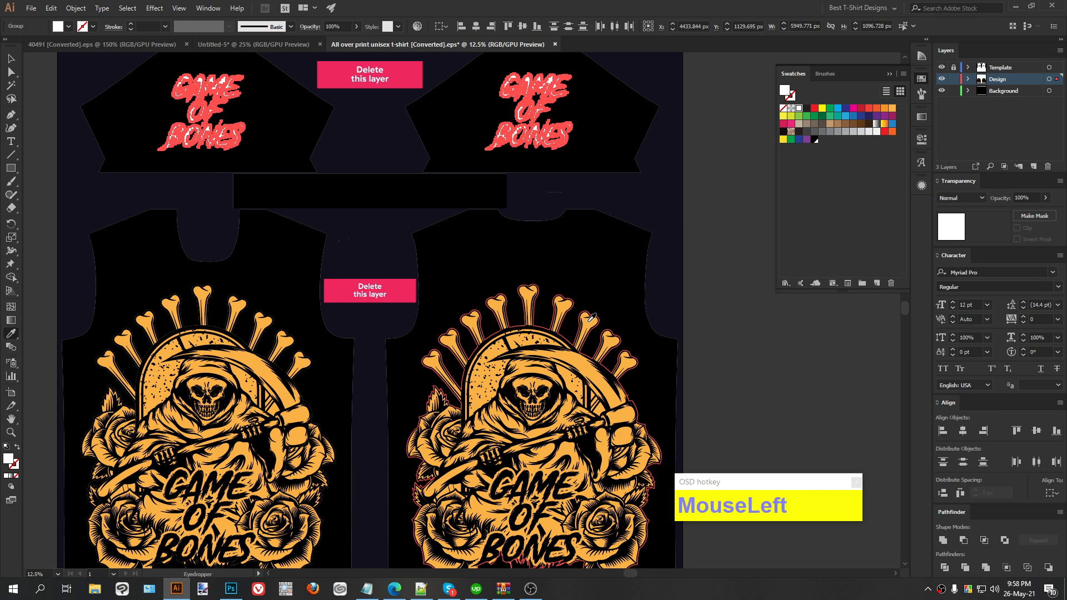
scroll(611, 295, up, 2)
click(596, 297)
scroll(606, 311, down, 2)
key(v)
click(726, 300)
Fill both "GAME OF BONES" sleeve letterings with the light orange swatch matching the reaper artwork, and deselect them.
click(549, 123)
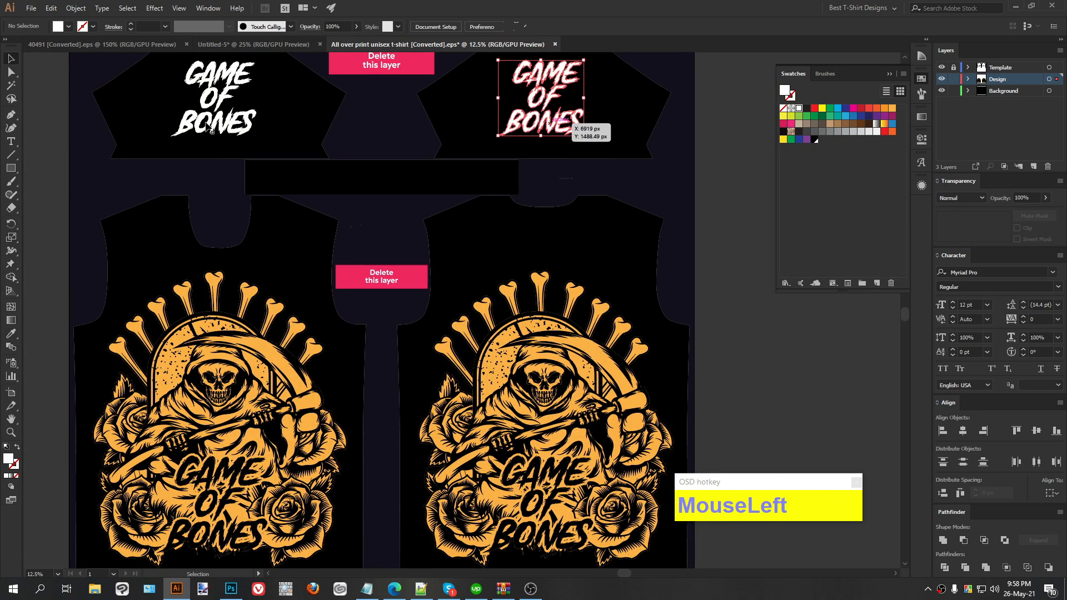
shift+click(249, 132)
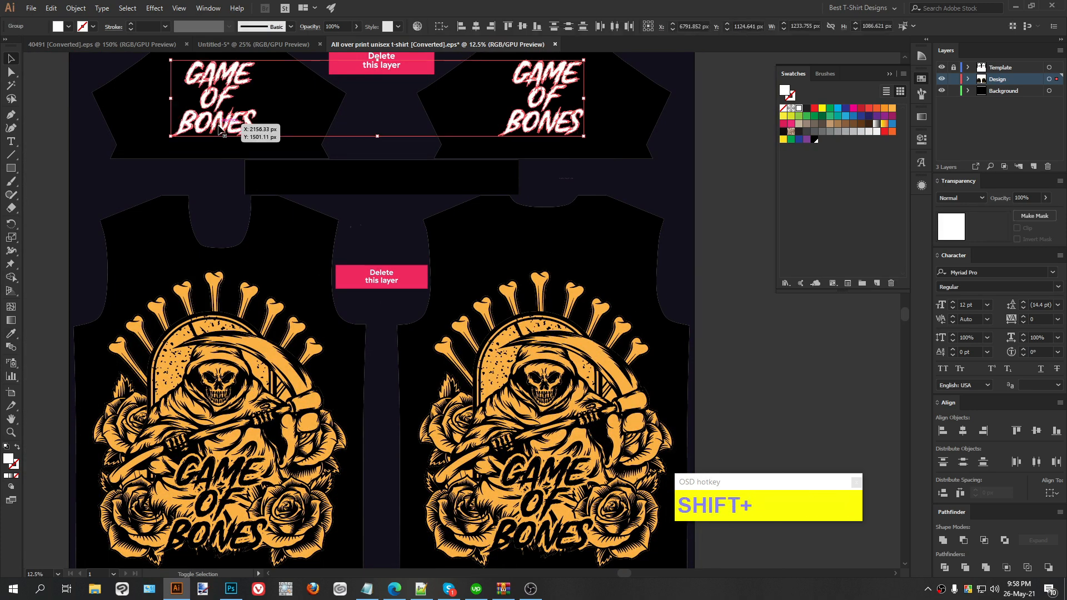
click(891, 108)
click(709, 246)
scroll(546, 282, down, 1)
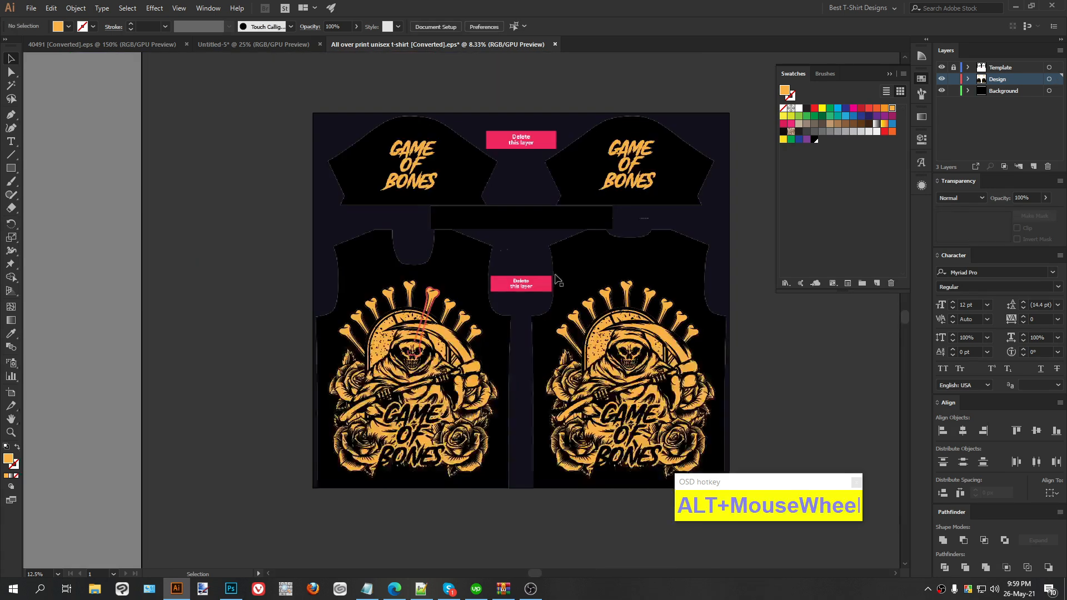
drag(391, 328, 295, 320)
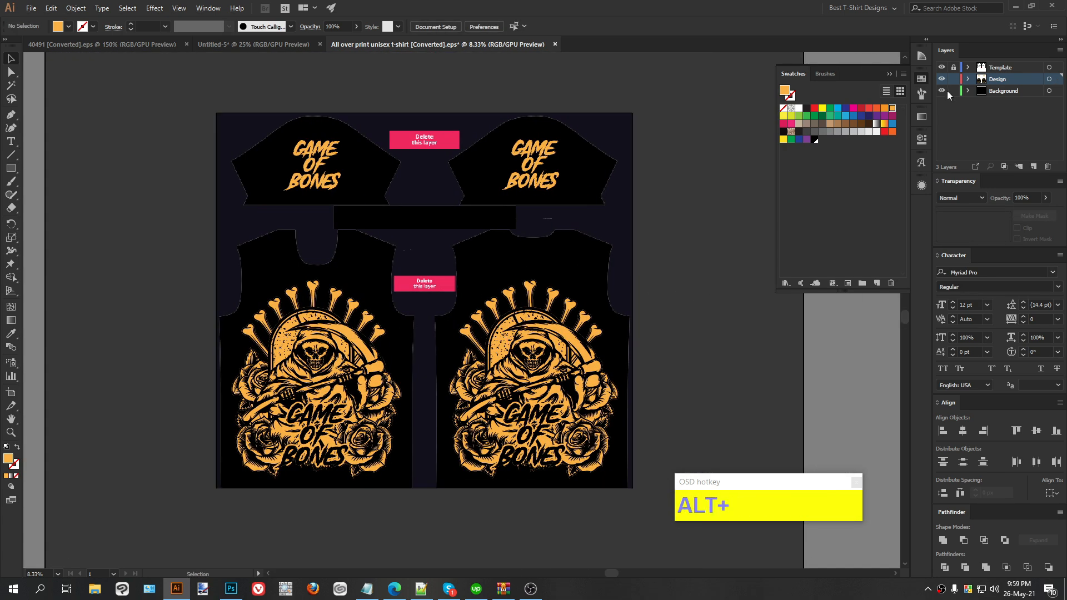
Hide the Template and Background layers, leaving only the Design layer visible on the artboard.
click(942, 68)
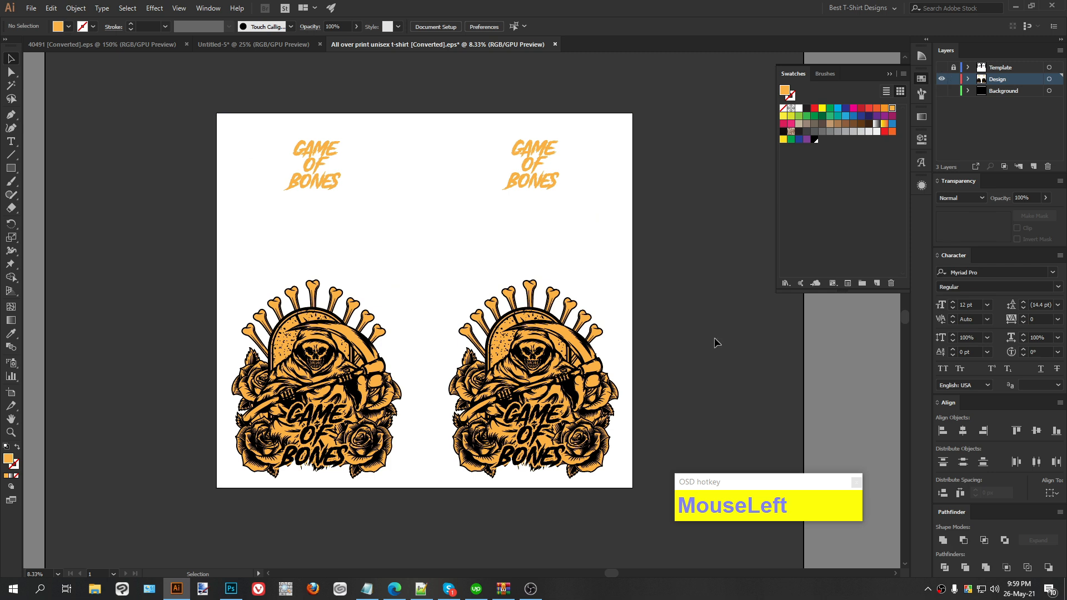
click(942, 91)
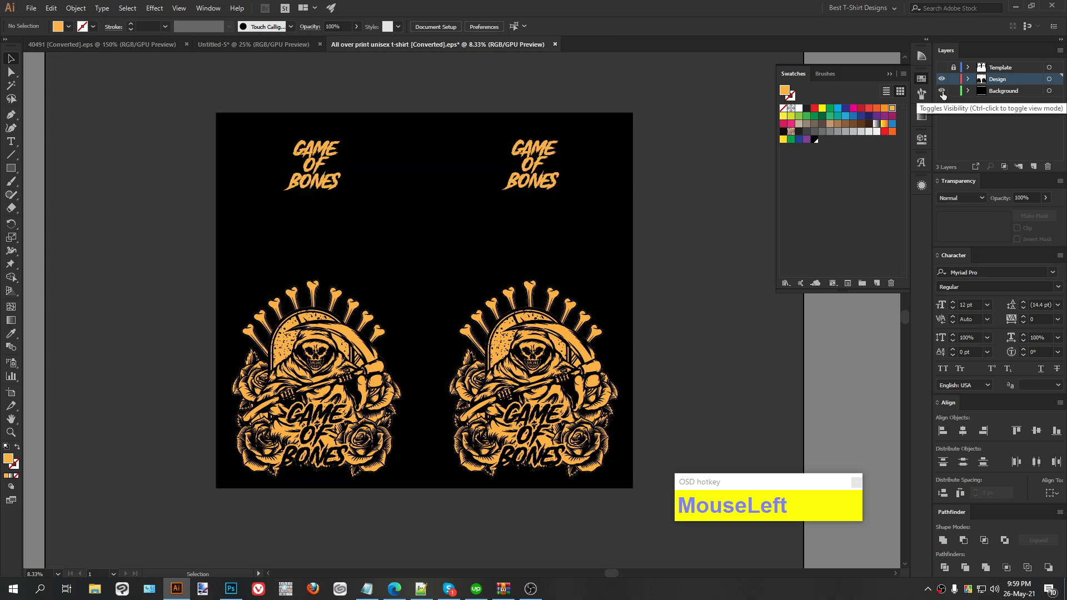
click(942, 94)
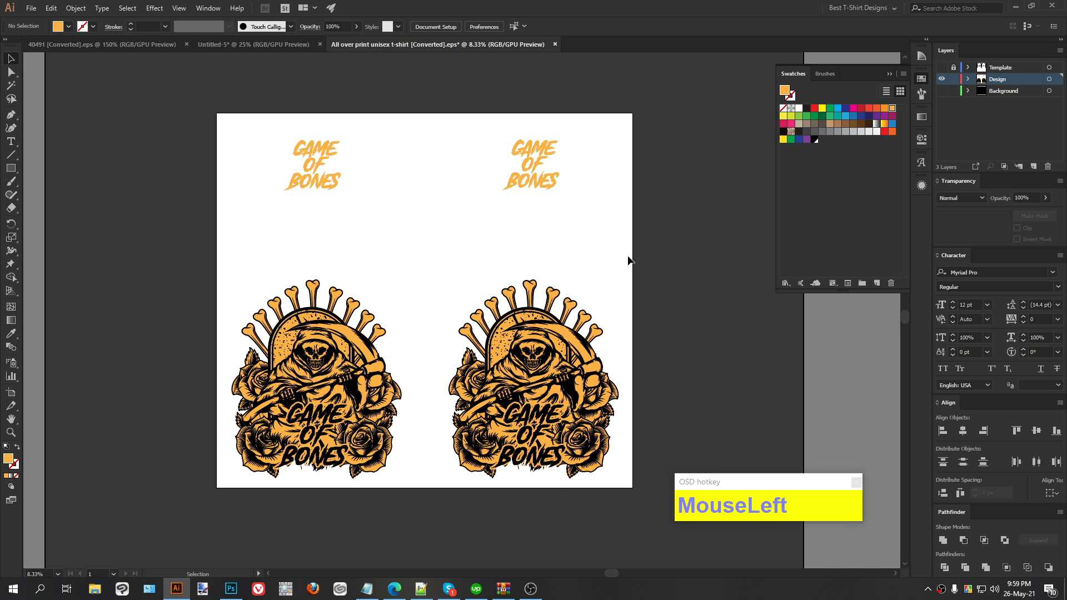
Export the artboard for screens as a 1x PNG named AOP into D:\Exports.
key(ctrl+alt+e)
double_click(337, 236)
text(AOP)
click(414, 298)
click(665, 418)
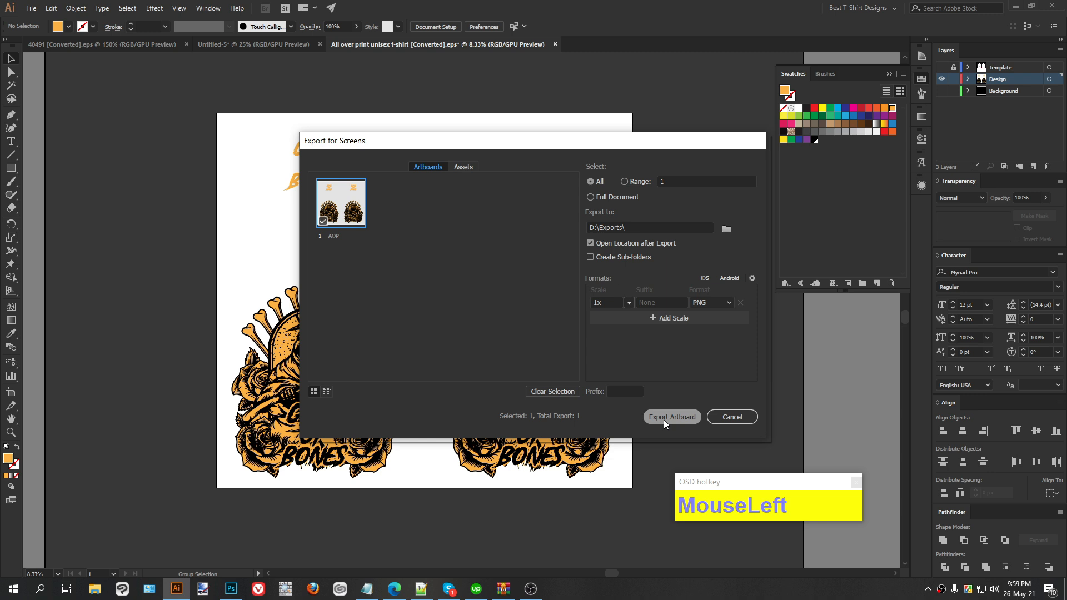
Switch to the browser and bring up the Teespring Create Your Product page with the all-over-print shirt template.
click(394, 589)
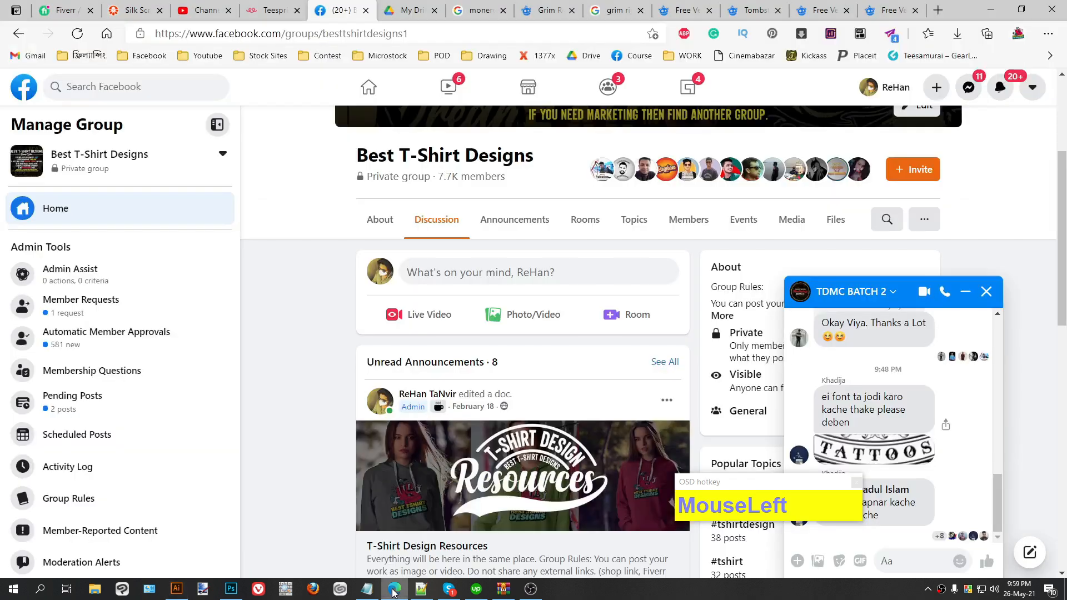
click(268, 9)
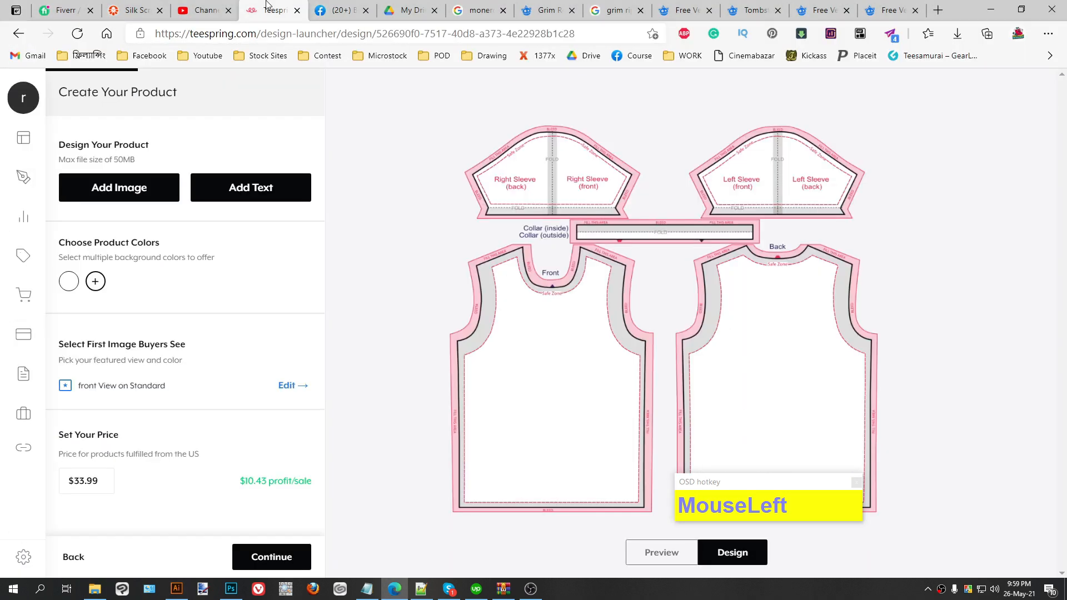
scroll(421, 287, down, 1)
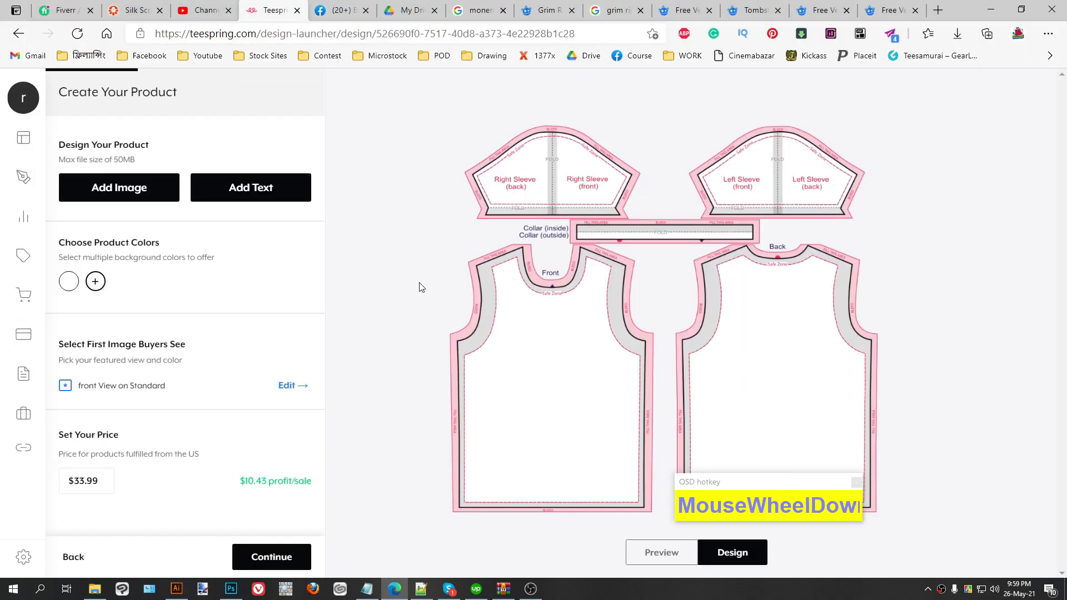
scroll(421, 274, up, 1)
scroll(421, 324, down, 1)
Check the exported AOP image in the Exports folder and return to the Teespring page.
click(104, 591)
click(330, 217)
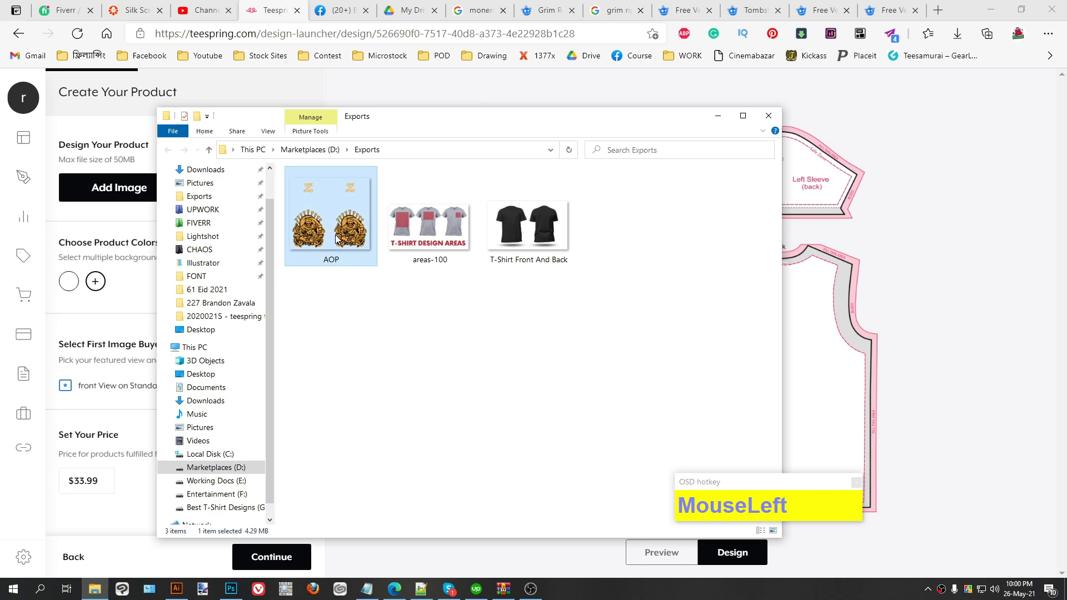
click(853, 285)
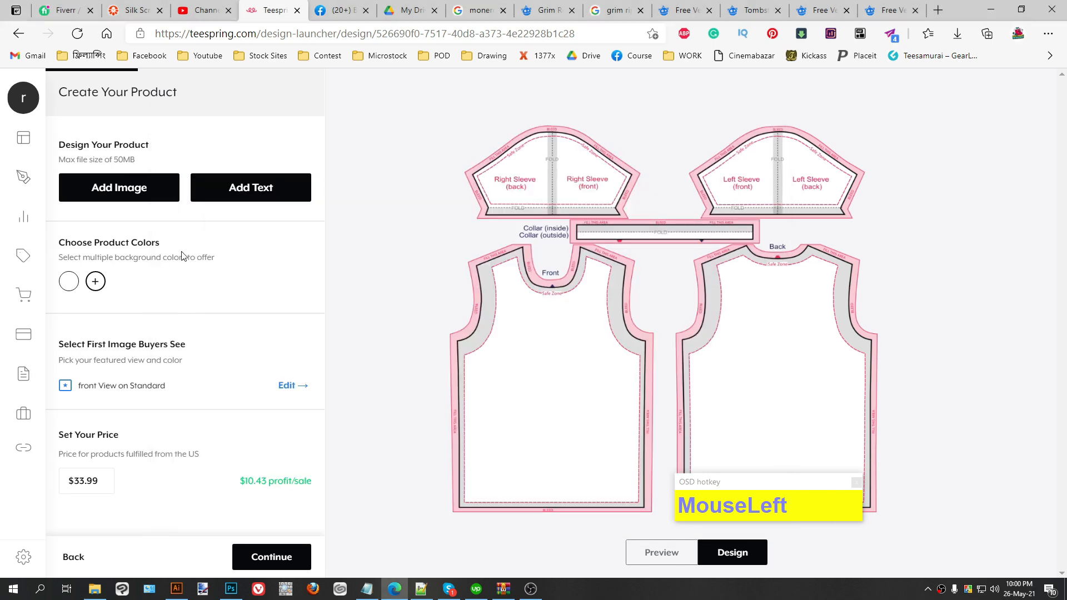
Add the AOP image from the Exports folder to the product and move it up to line up with the shirt template.
click(143, 193)
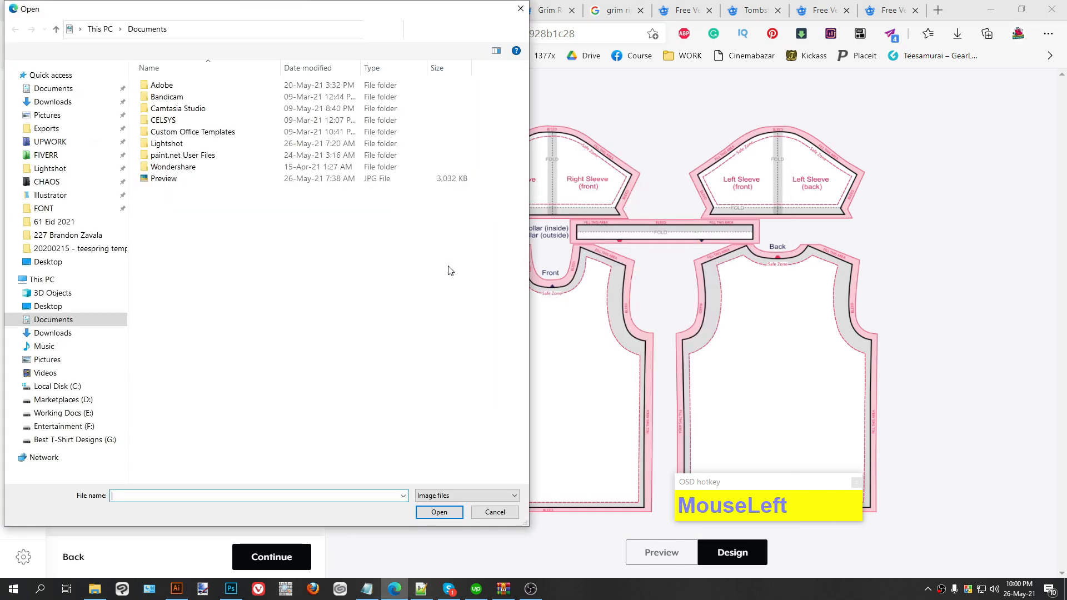
click(59, 132)
double_click(171, 117)
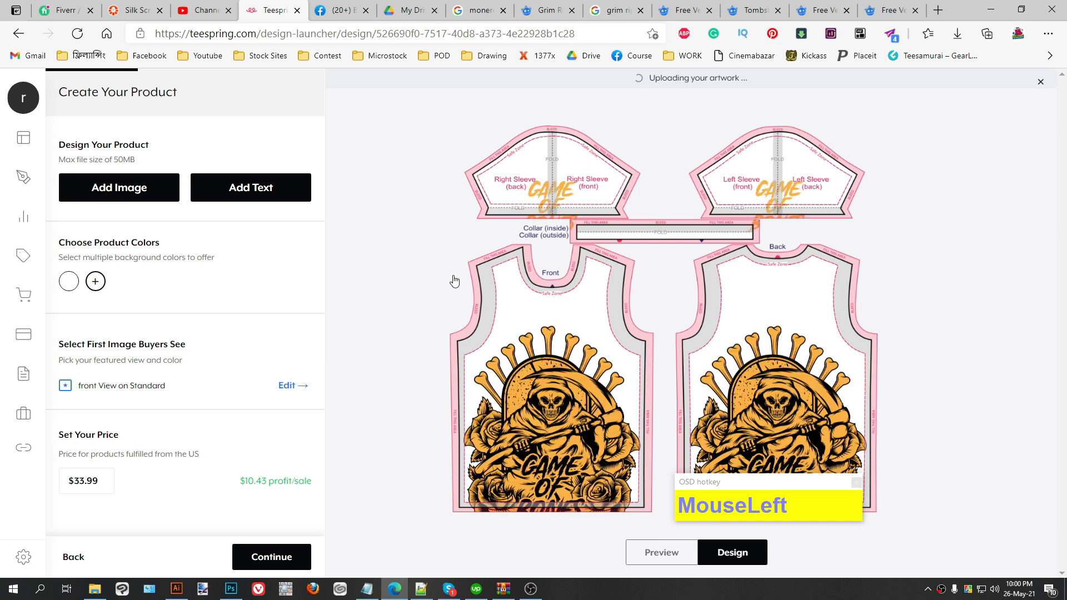
click(856, 483)
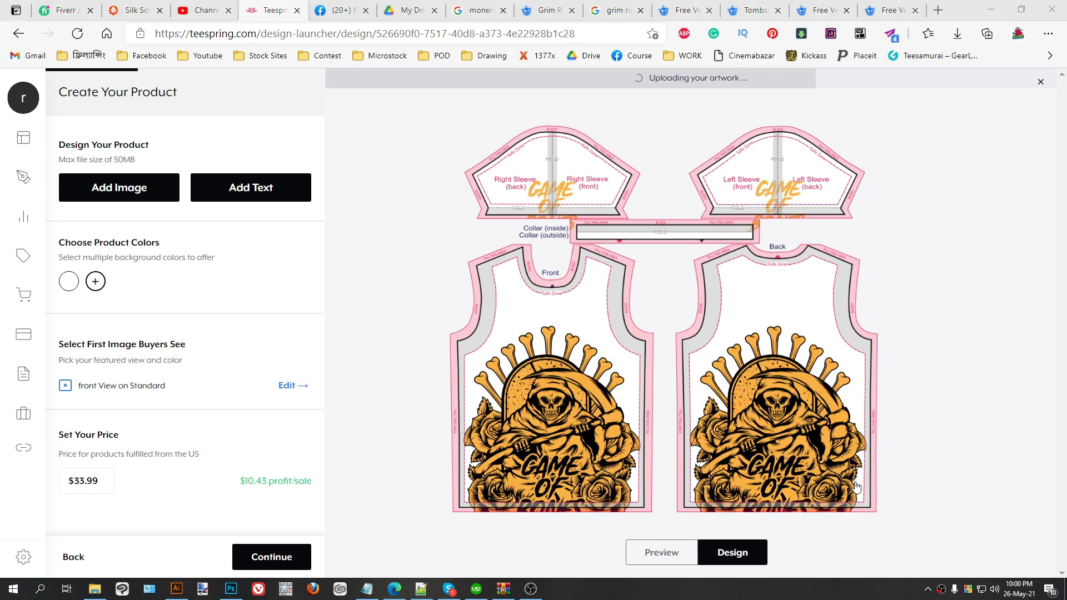
drag(788, 363, 788, 336)
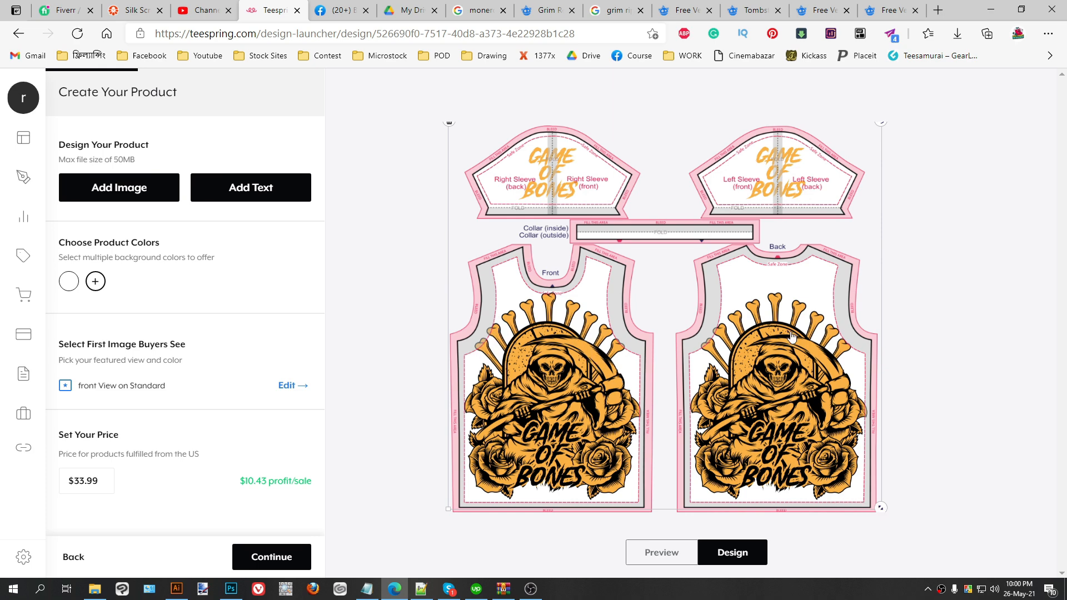
drag(793, 337, 790, 332)
Add dark navy, black, purple, muted red, slate gray, dark blue, dark red and dark gray to the offered background colors.
click(96, 283)
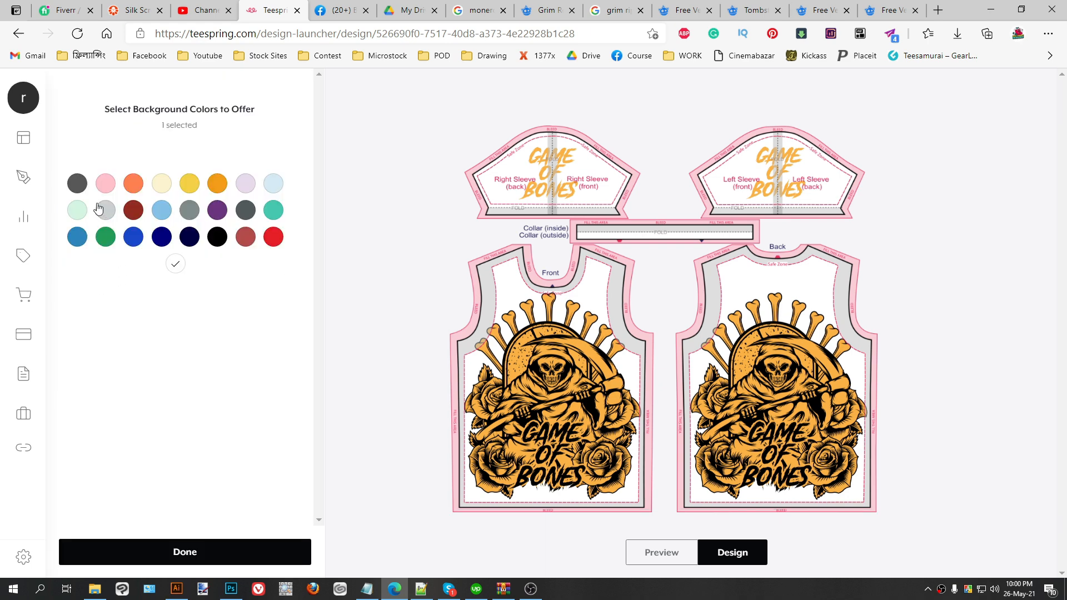
click(189, 237)
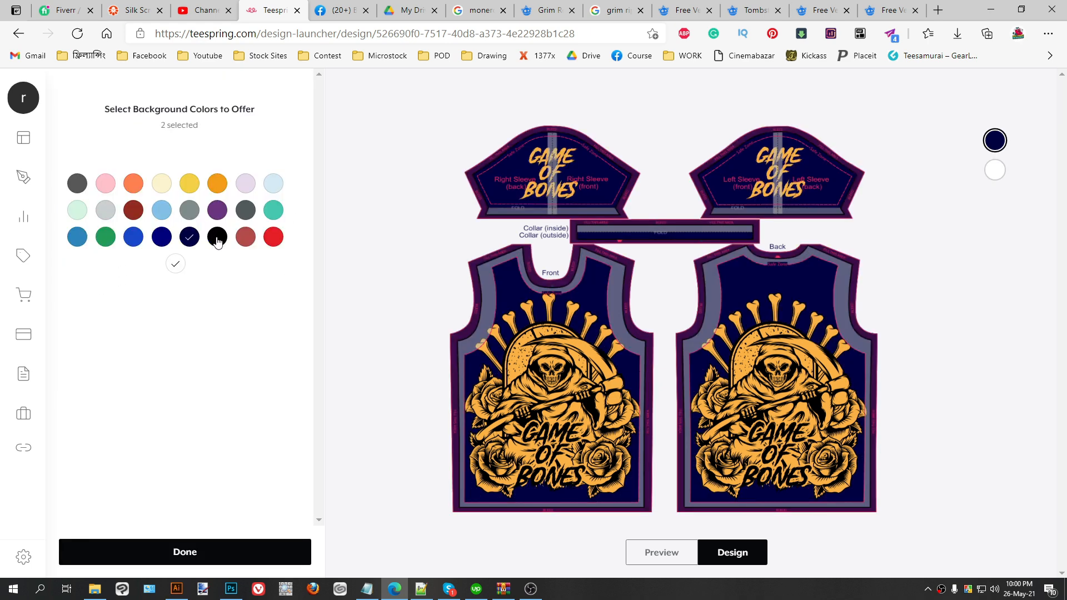
click(217, 236)
click(218, 210)
click(245, 237)
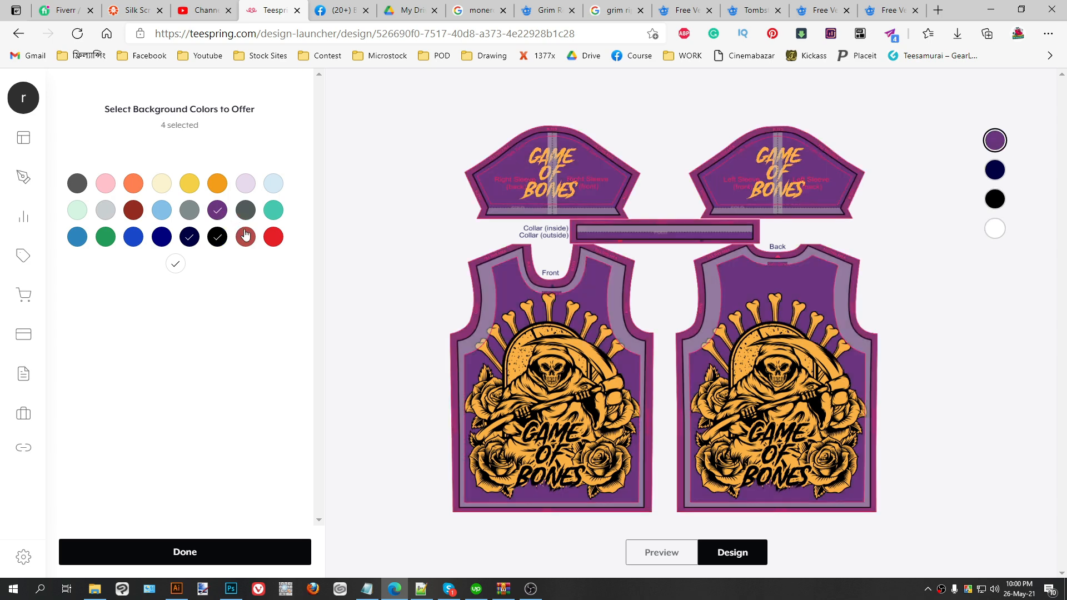
click(245, 210)
click(160, 239)
click(135, 213)
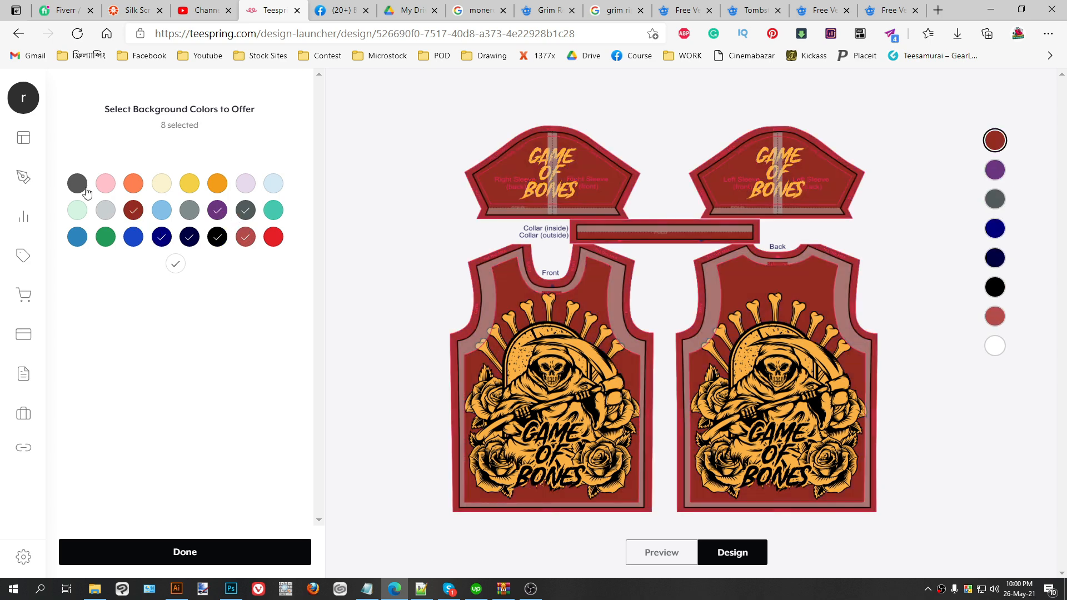
click(78, 187)
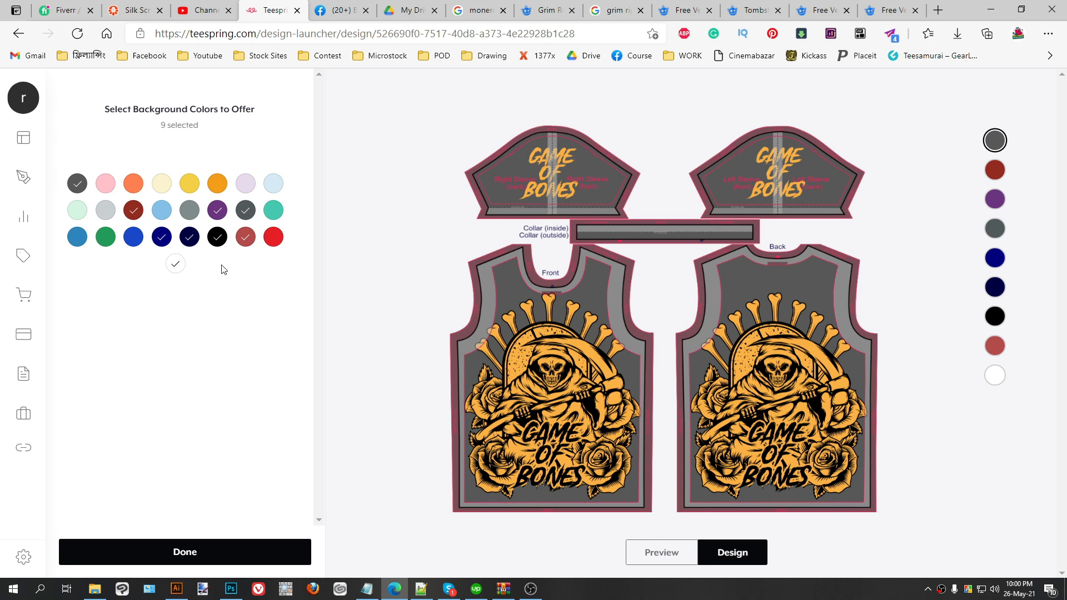
Remove white from the offered background colors, leave black as the displayed color, and finish the color selection.
click(176, 266)
click(221, 239)
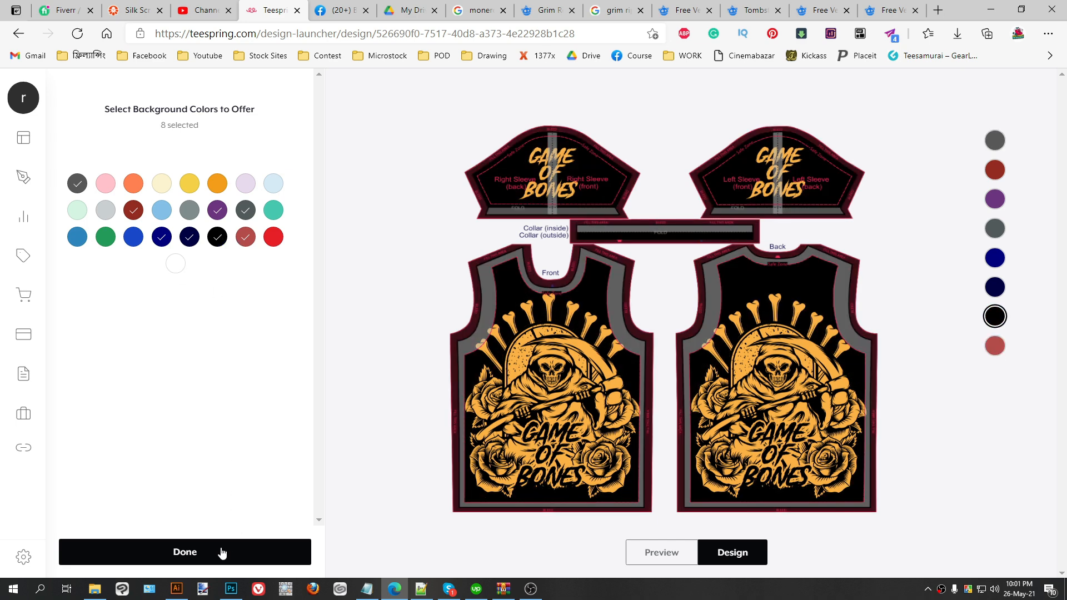
click(199, 550)
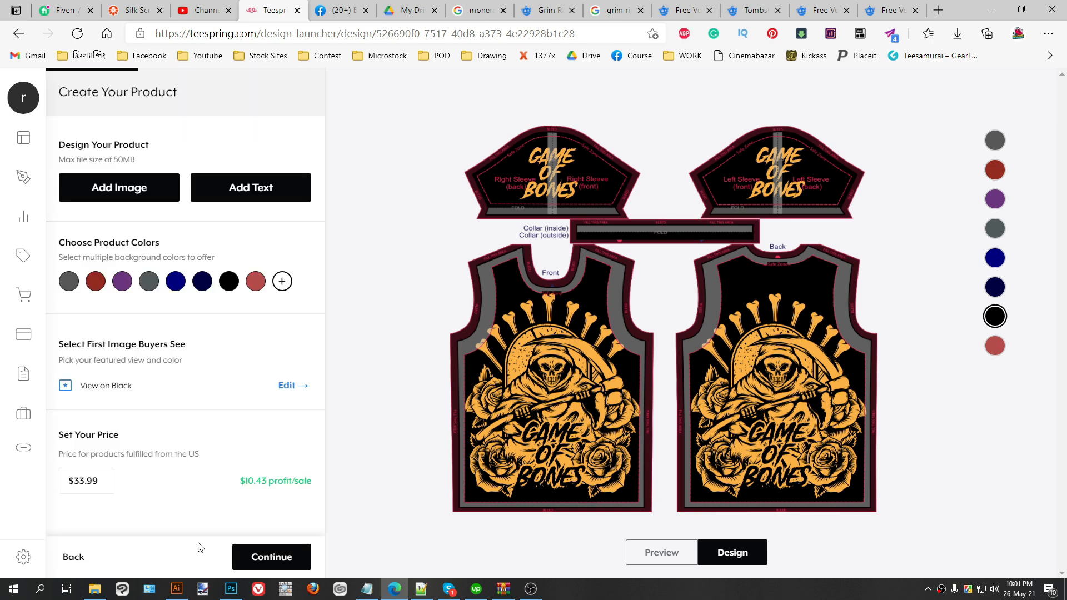
Preview the front of the black shirt with the artwork applied and return to the design view.
click(656, 554)
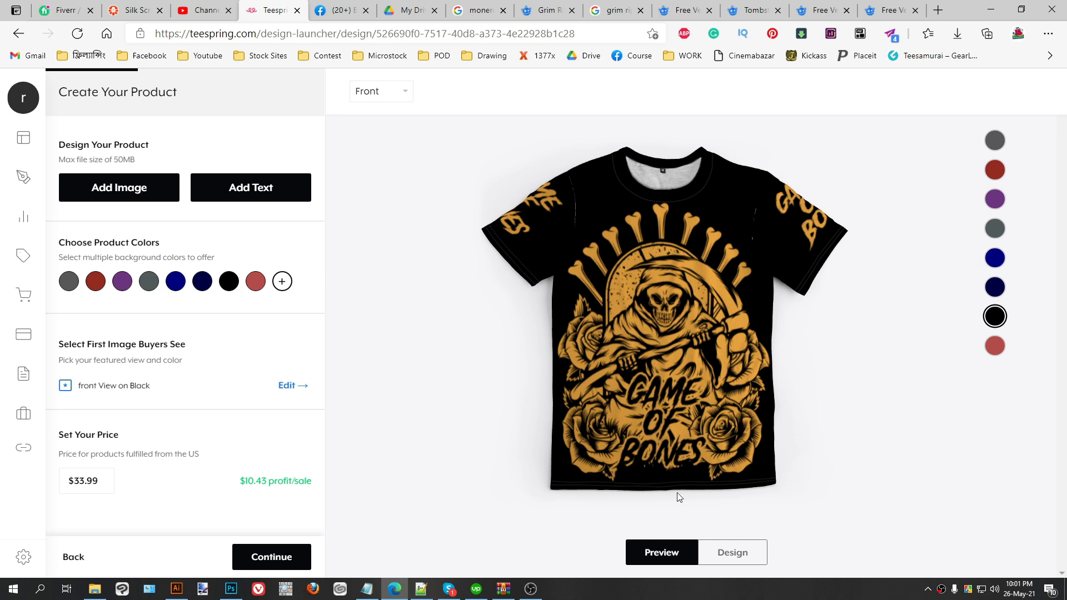
click(732, 552)
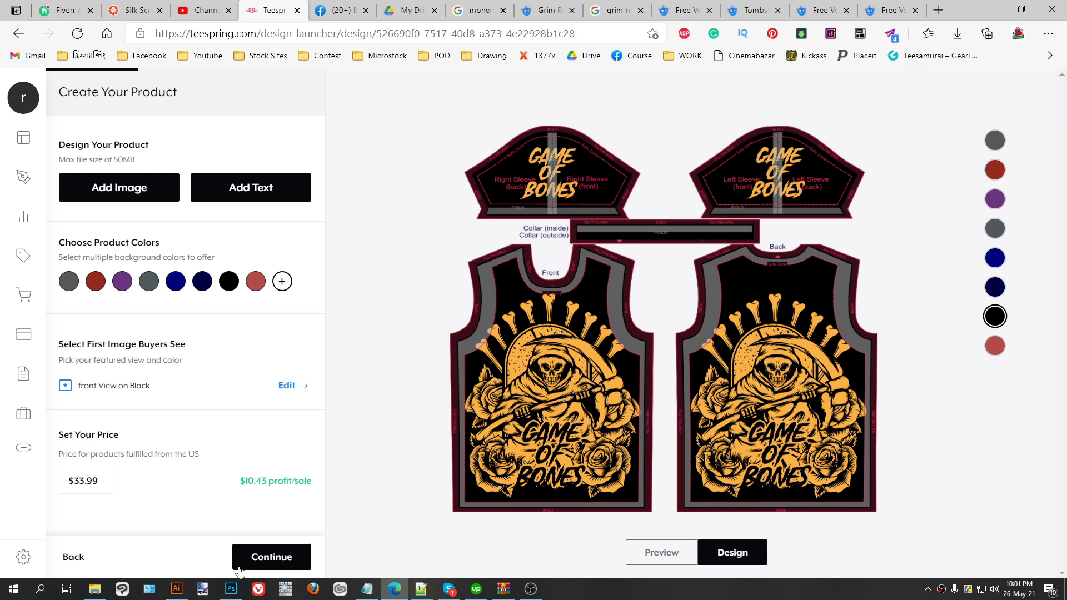
Switch to Illustrator and isolate the front panel's reaper artwork group for editing.
click(176, 588)
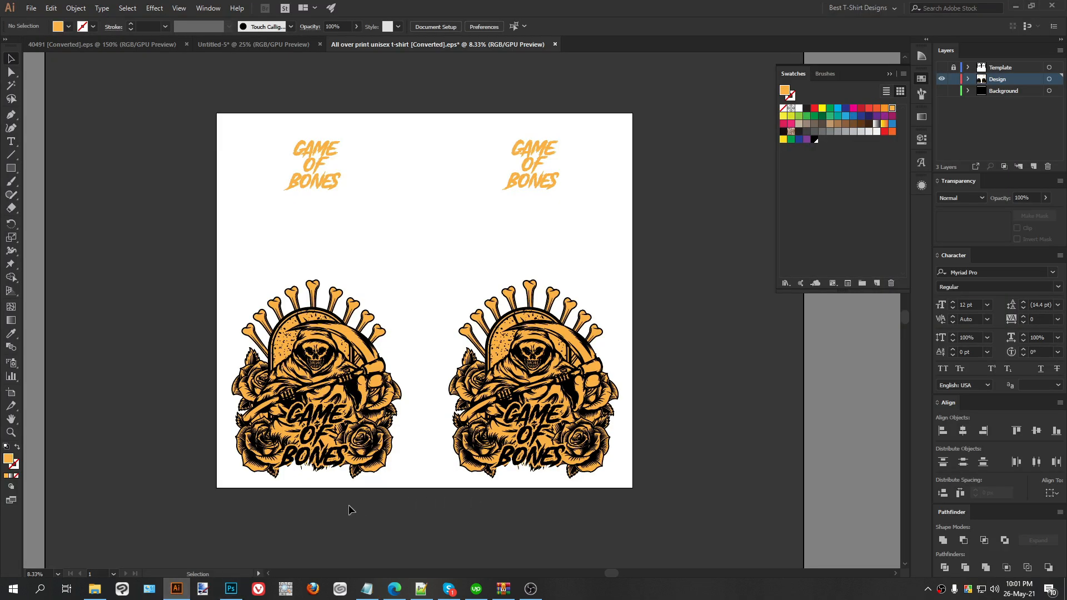
alt+scroll(337, 511, up, 1)
alt+scroll(270, 464, up, 1)
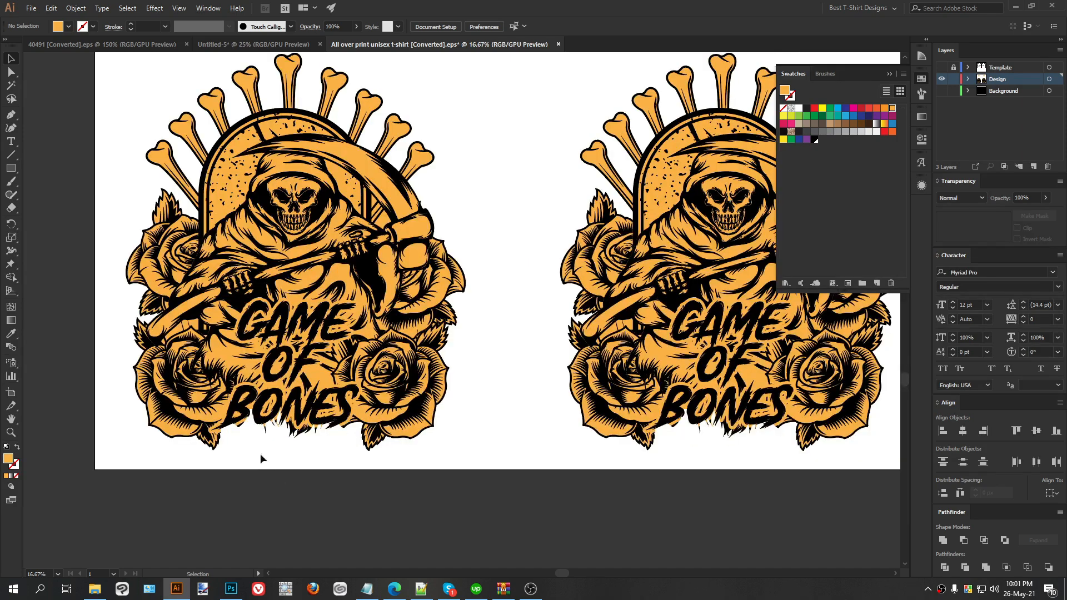
alt+scroll(269, 464, up, 2)
alt+scroll(352, 456, down, 1)
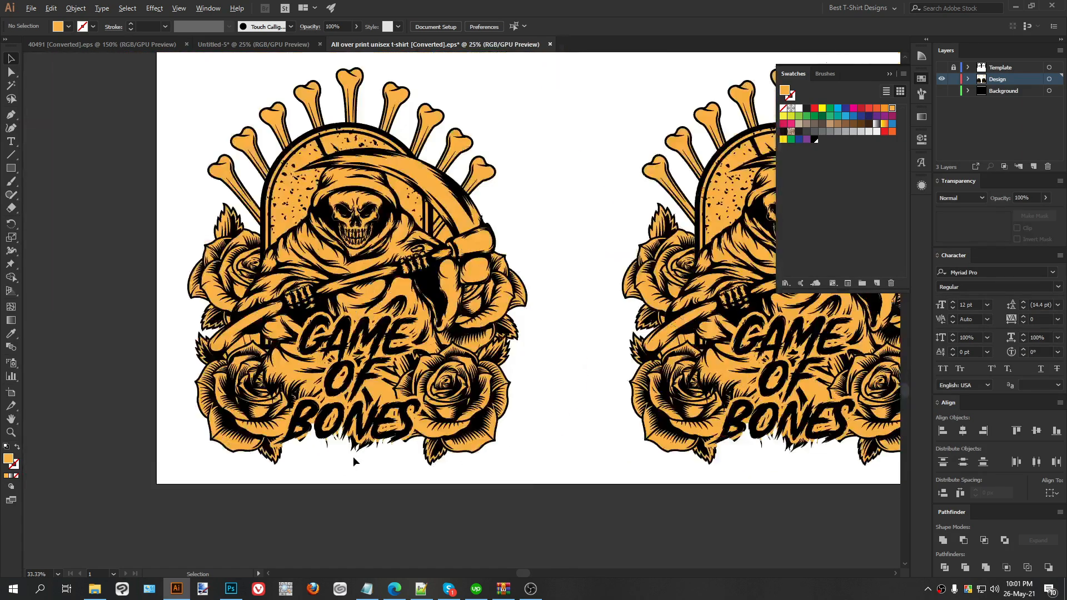
alt+scroll(412, 271, down, 1)
alt+scroll(412, 271, down, 1)
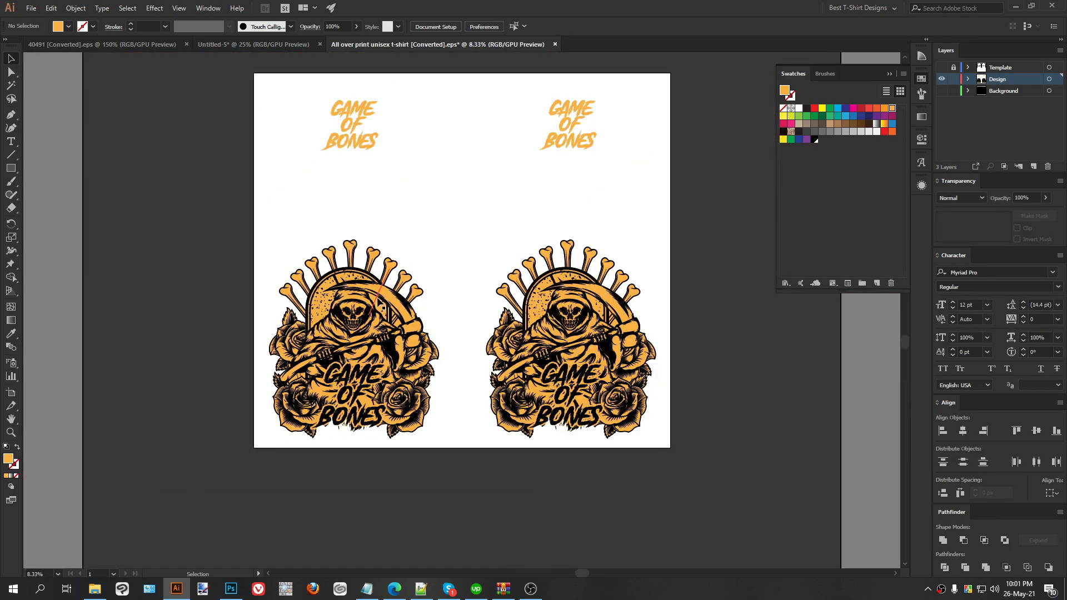
click(383, 296)
double_click(383, 297)
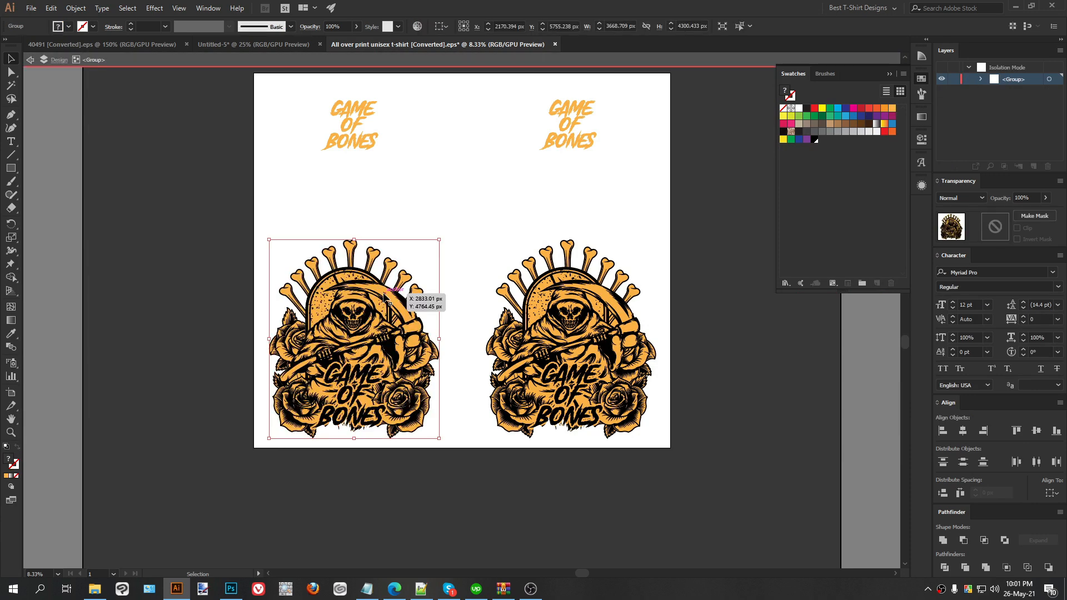
Select the orange base shape of the isolated reaper artwork with the Magic Wand tool.
key(y)
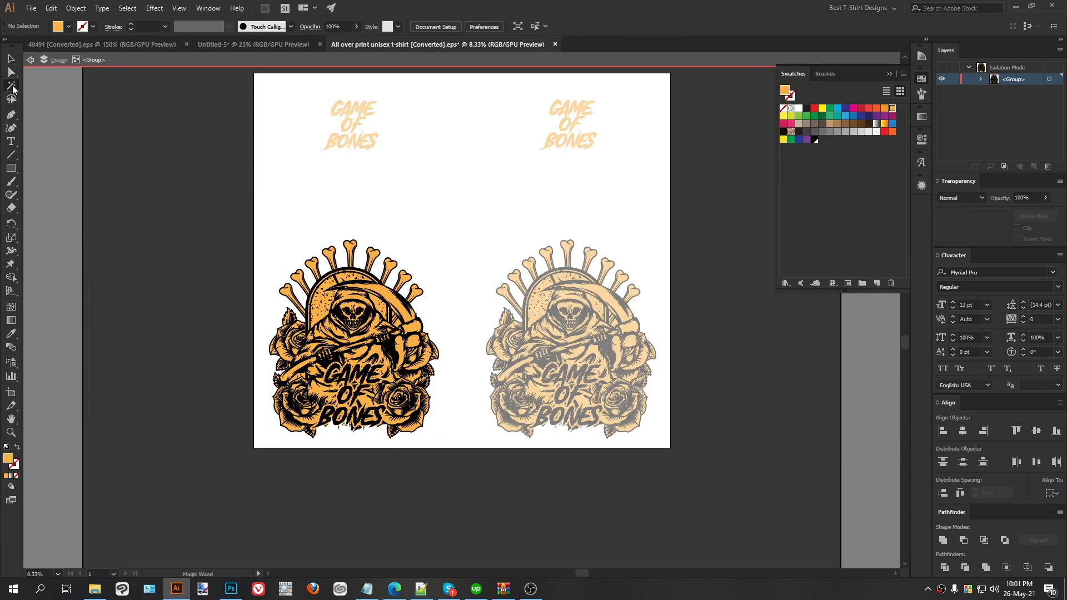
click(386, 294)
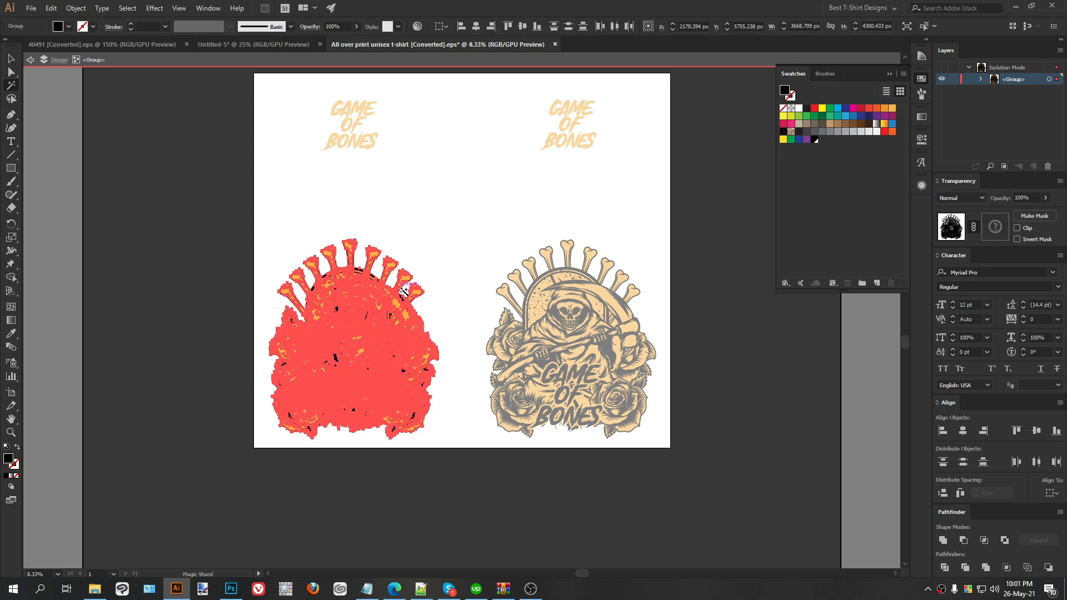
scroll(403, 290, up, 4)
click(461, 310)
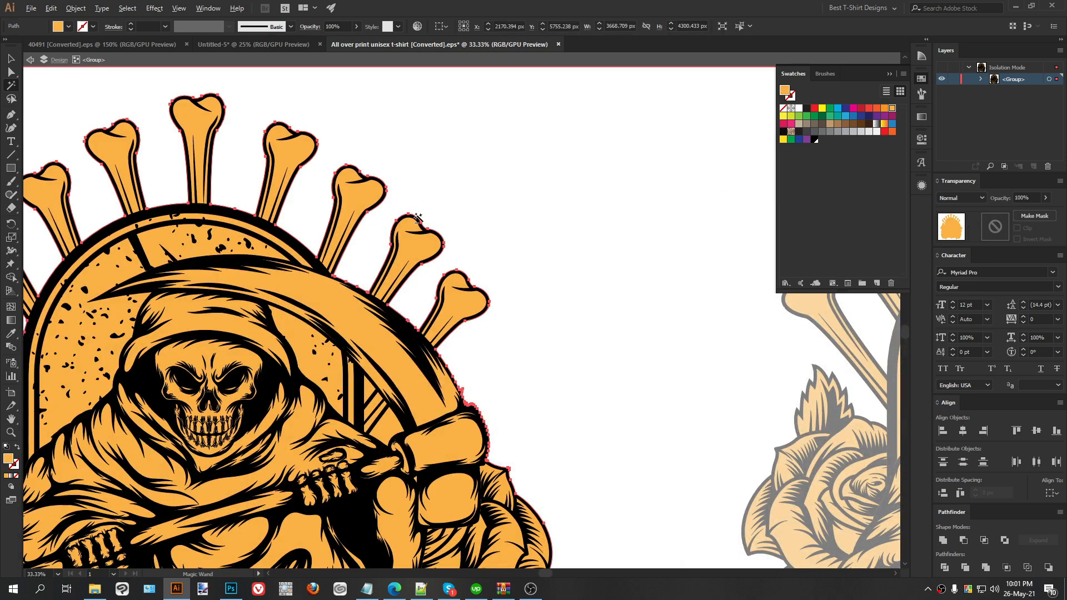
Offset the selected orange base shape outward by 30 px with round joins, and leave the group's isolation mode.
scroll(418, 215, down, 3)
key(v)
key(ctrl+alt+o)
click(569, 305)
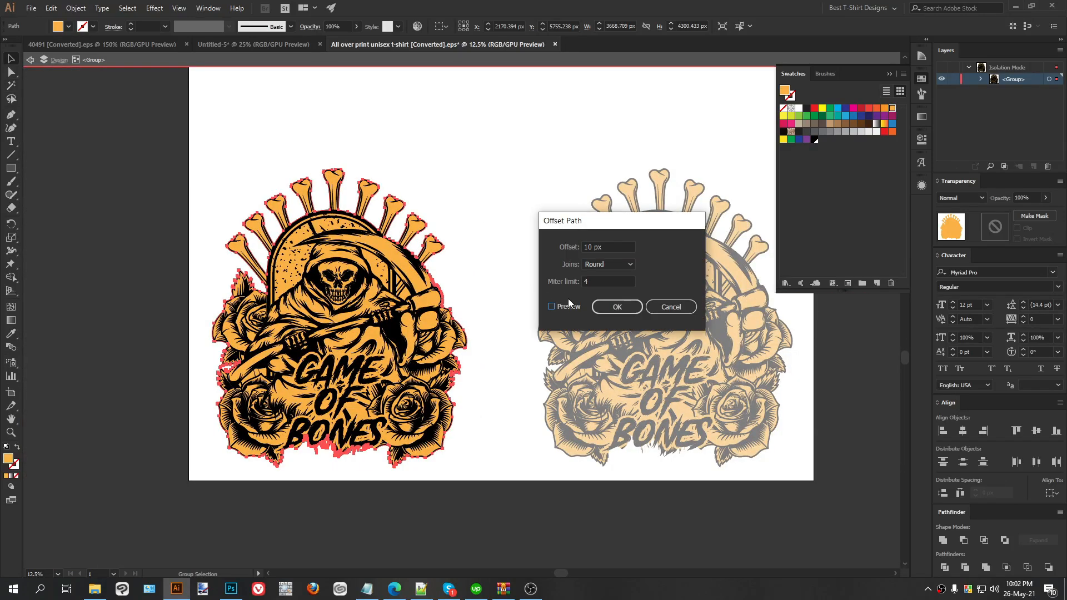
key(shift+Up)
key(shift+Up)
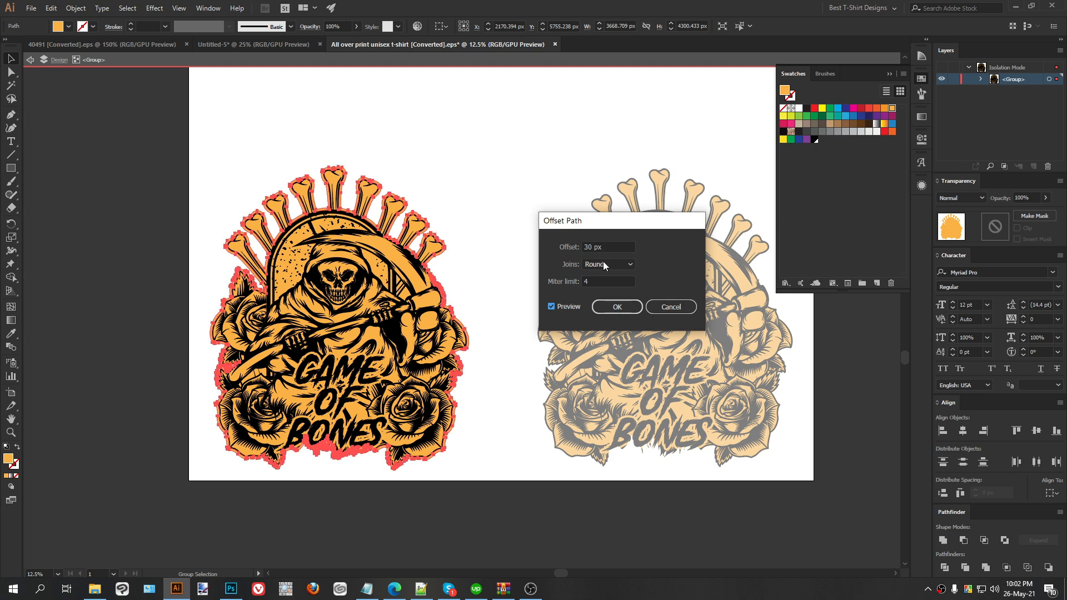
click(616, 307)
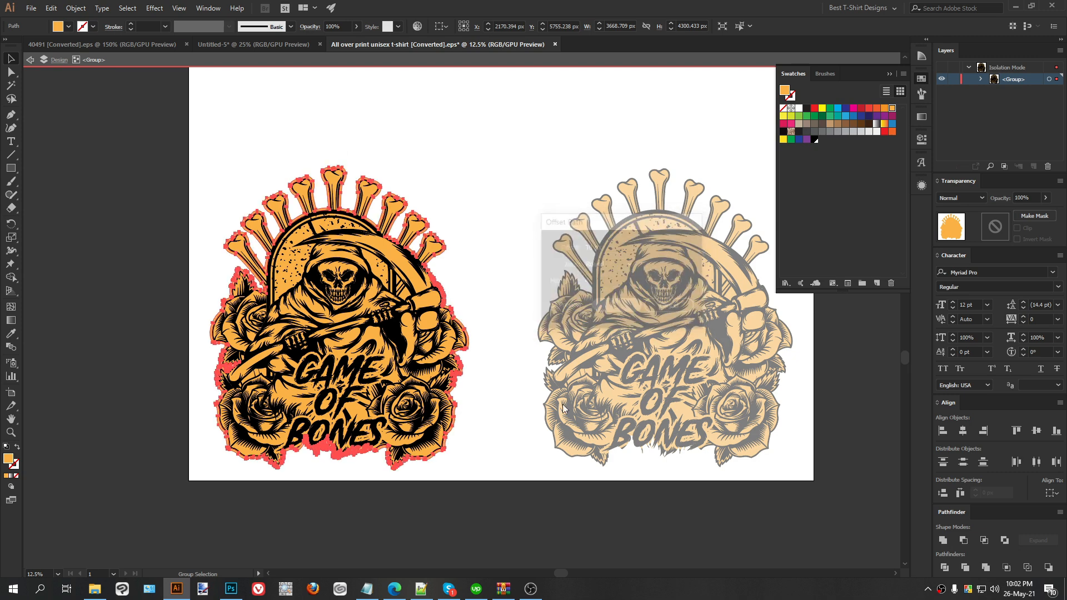
click(343, 512)
key(Escape)
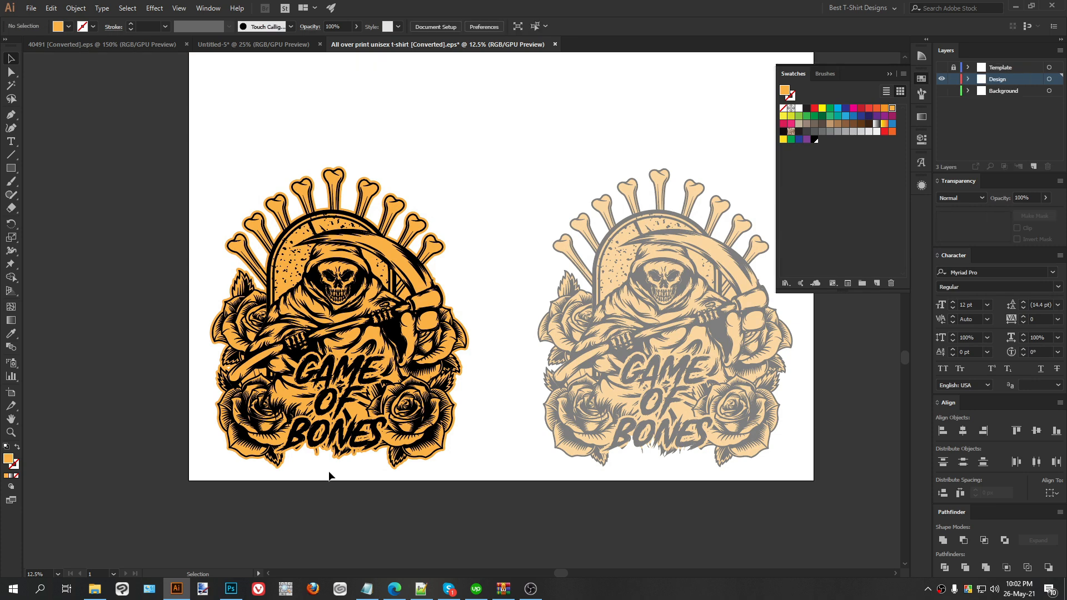
scroll(331, 476, up, 2)
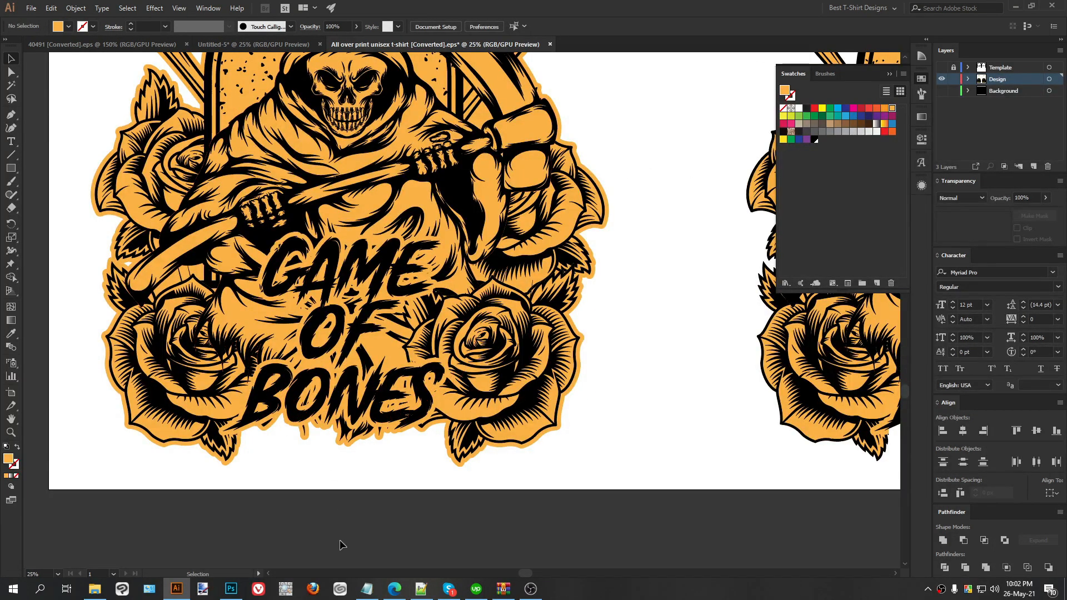
Switch to Teespring in the browser and preview the front of the black all-over-print shirt.
click(394, 589)
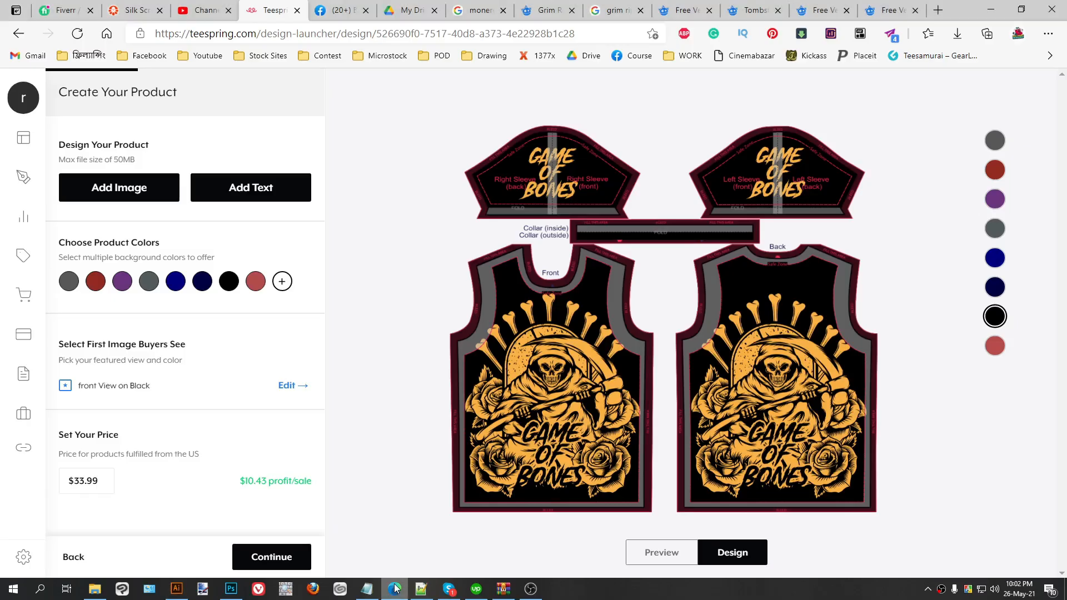
click(668, 550)
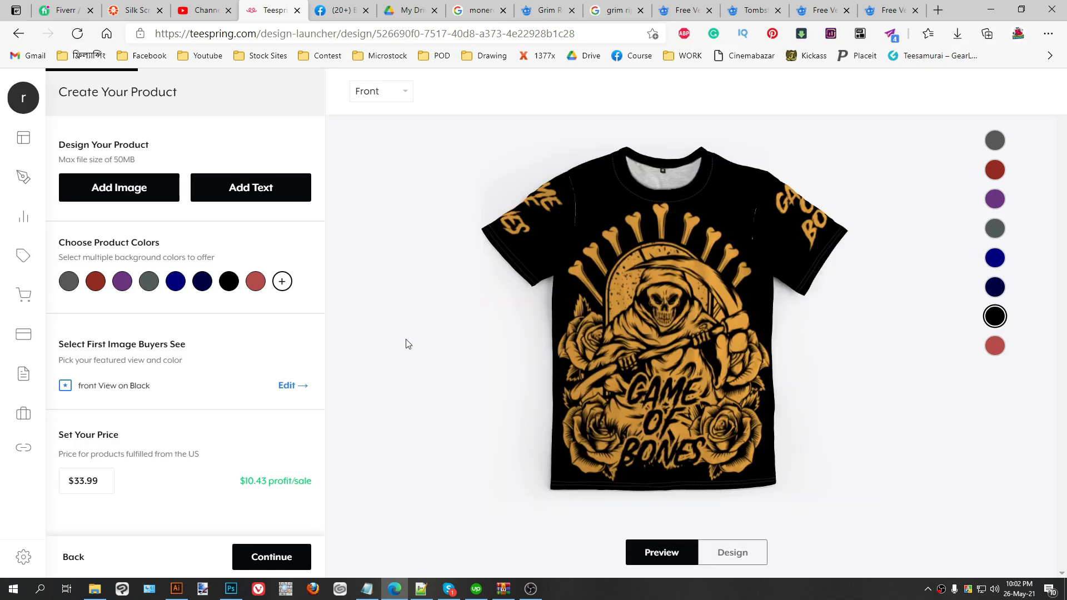